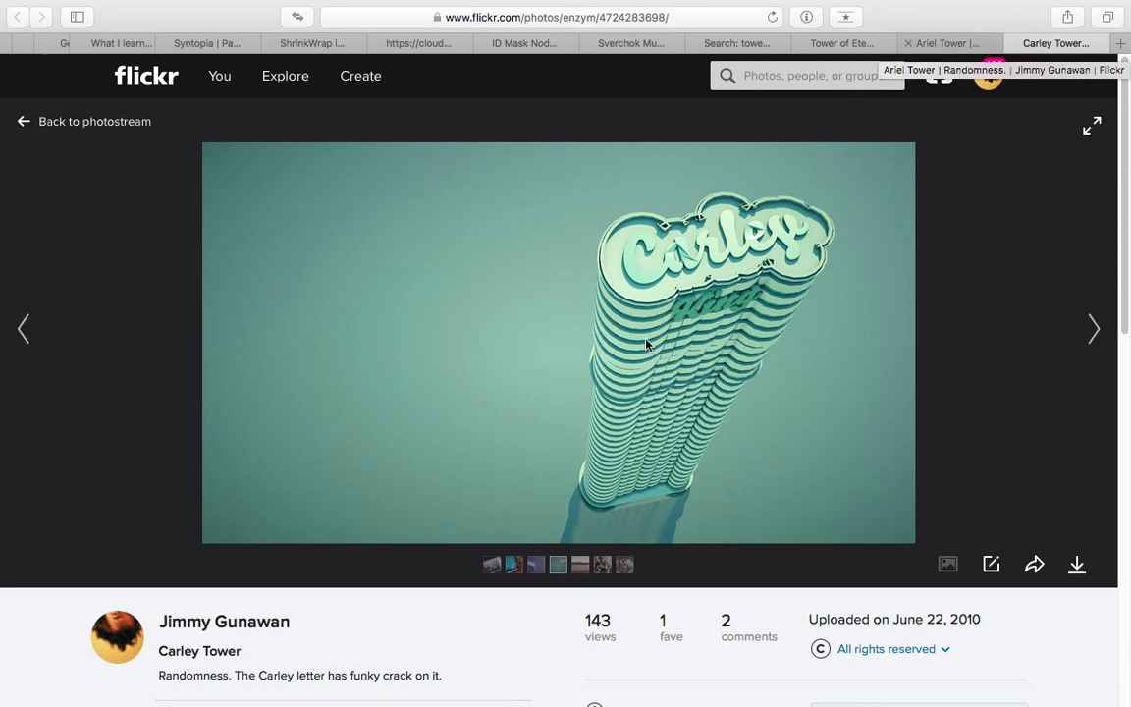
- View the Ariel Tower and Tower of Eternity reference renders on Flickr
key(ctrl+shift+Tab)
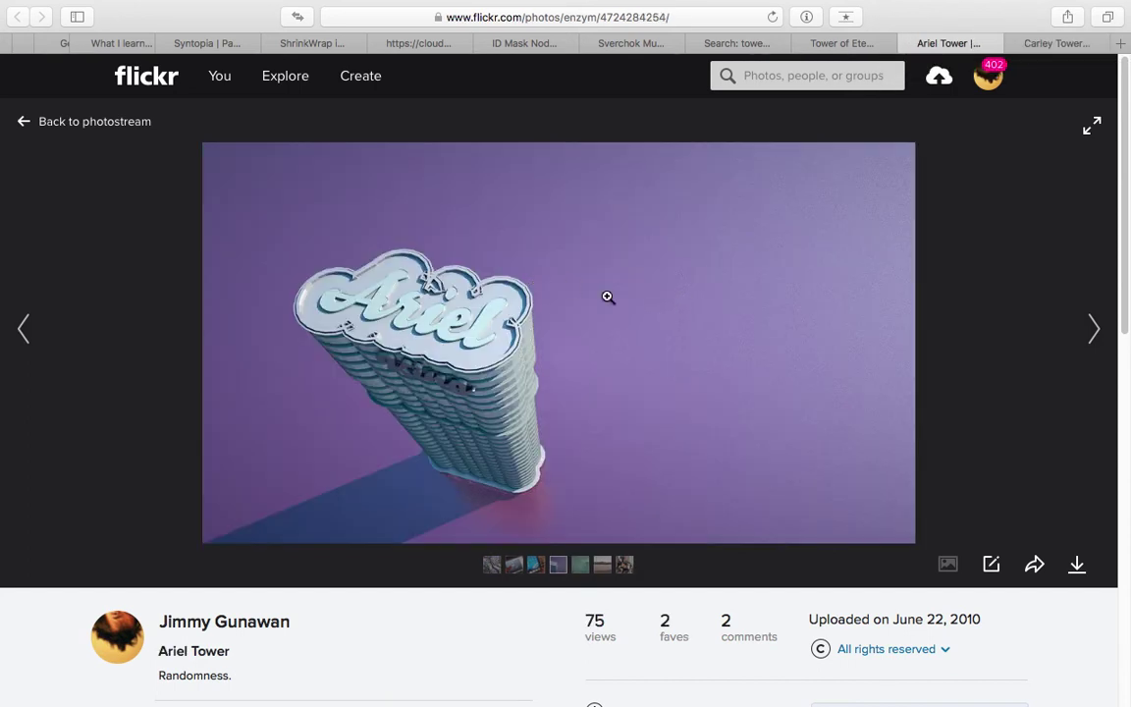
click(865, 51)
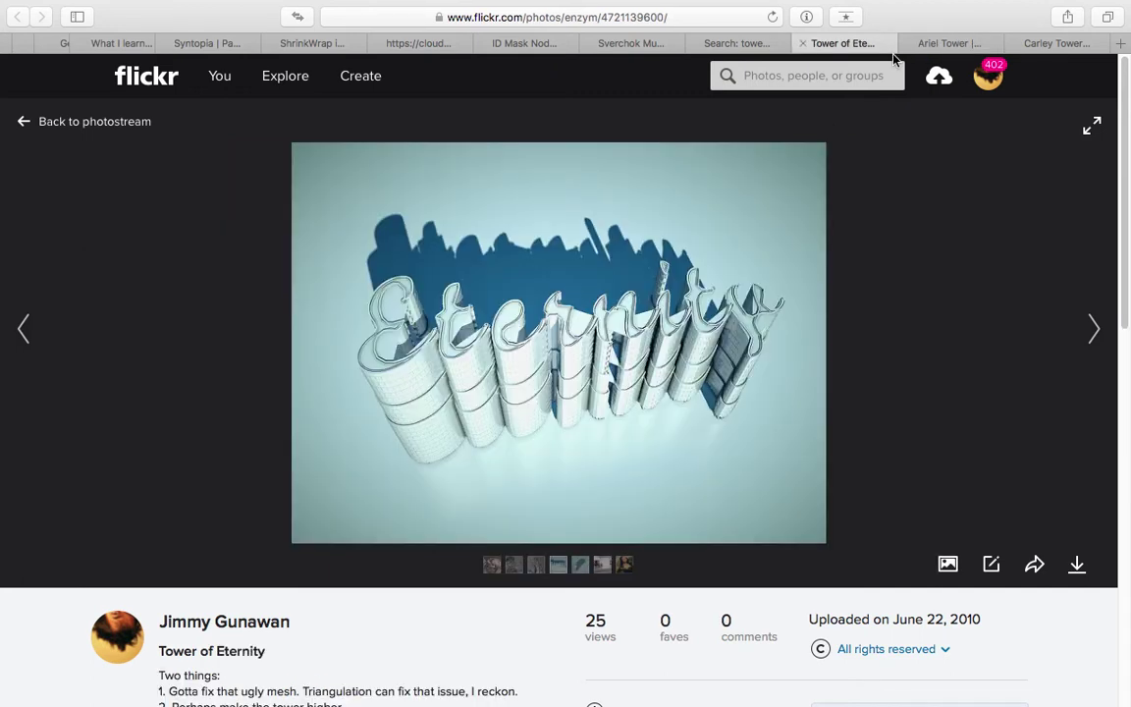
click(945, 46)
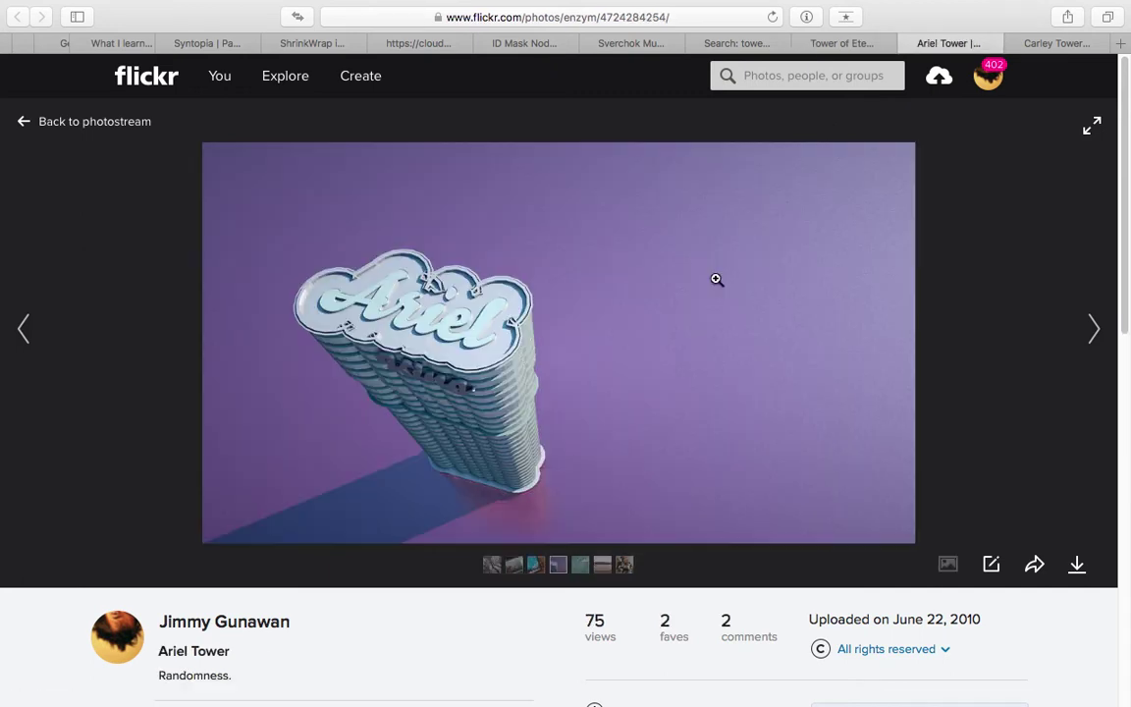
click(861, 45)
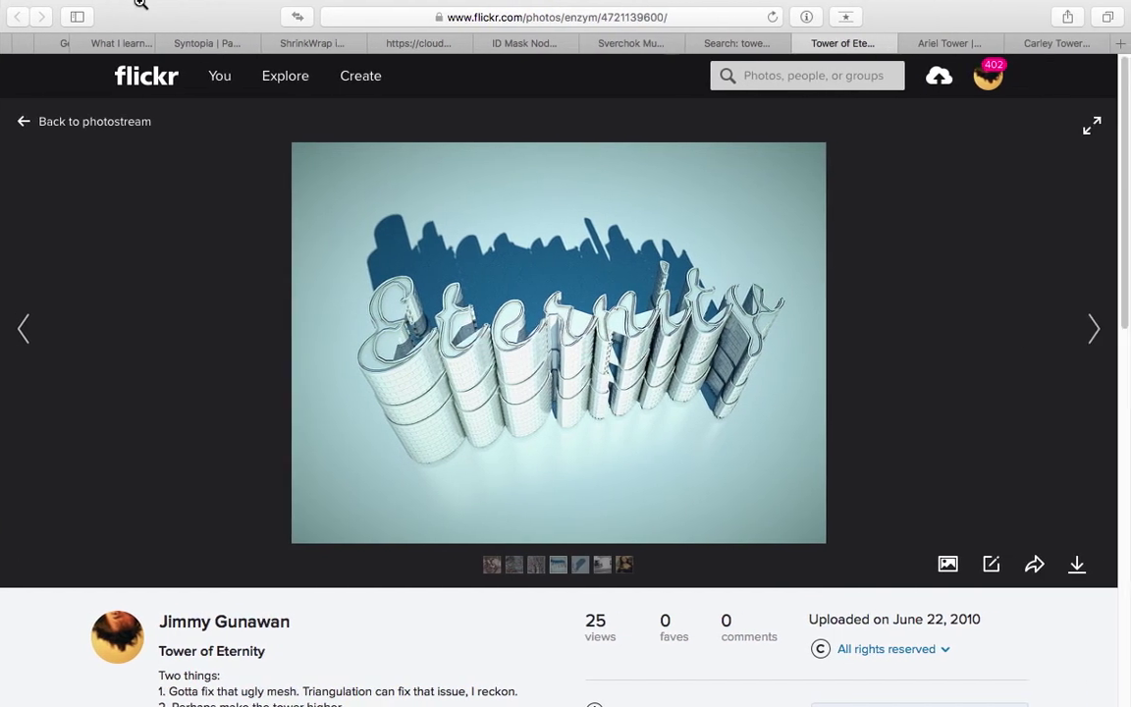
- Switch from the browser to Blender and inspect the default scene with its cube
click(65, 9)
click(108, 218)
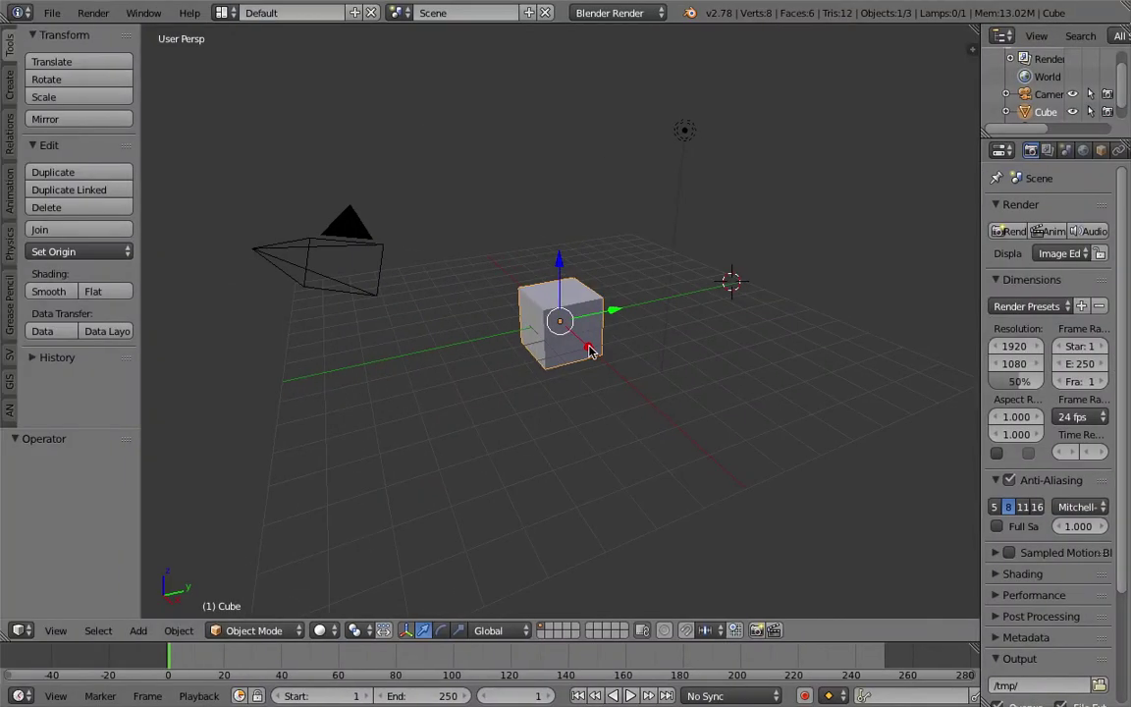
middle_drag(589, 350, 607, 386)
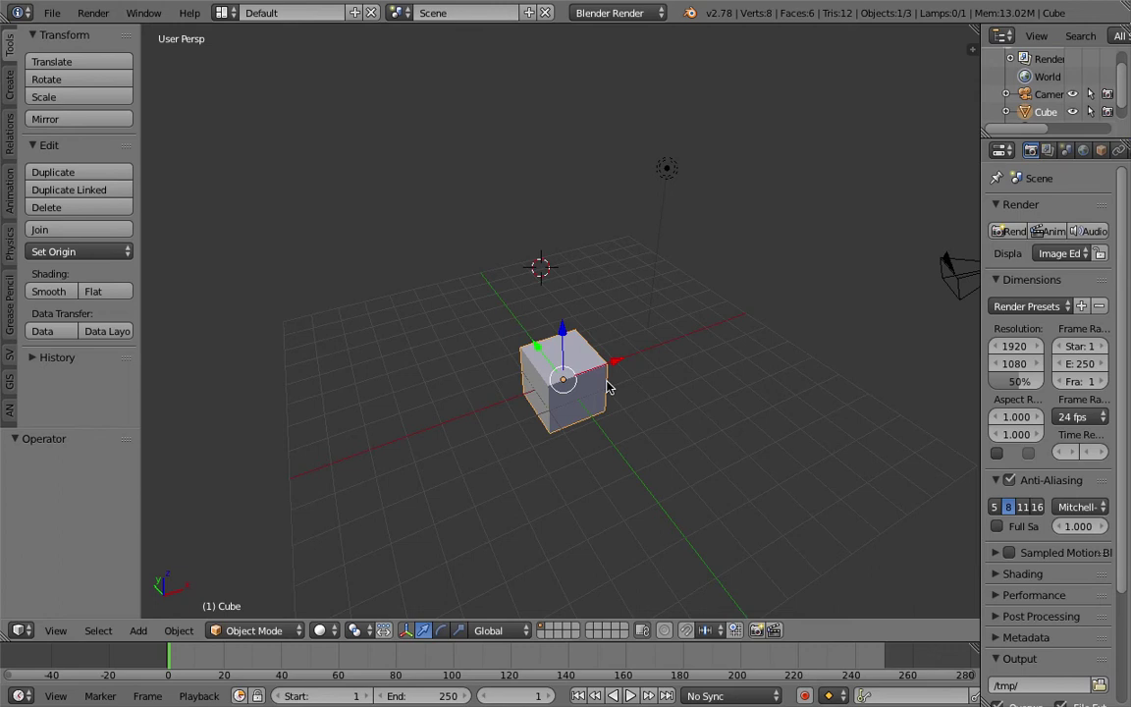
middle_drag(528, 381, 599, 354)
- Replace the default cube with a new text object and clear its location to the world origin
key(Delete)
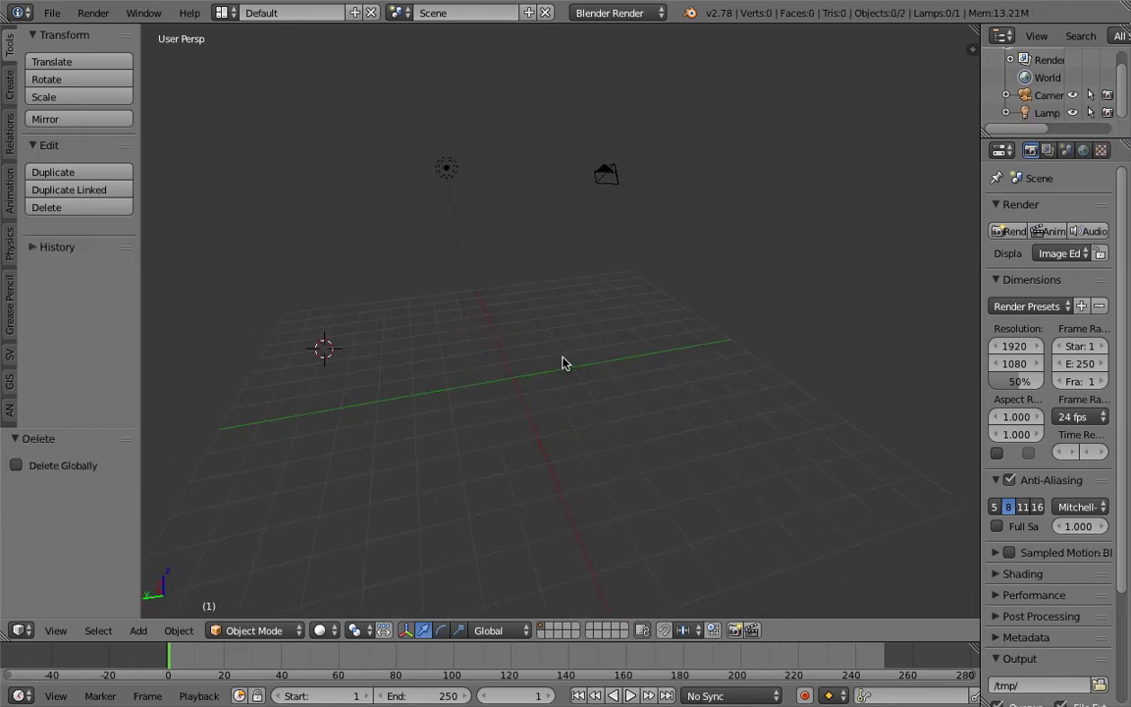
key(shift+a)
mouse_move(566, 361)
click(513, 430)
middle_drag(561, 411, 531, 306)
key(alt+g)
- Change the text object's content to "Blender"
key(Tab)
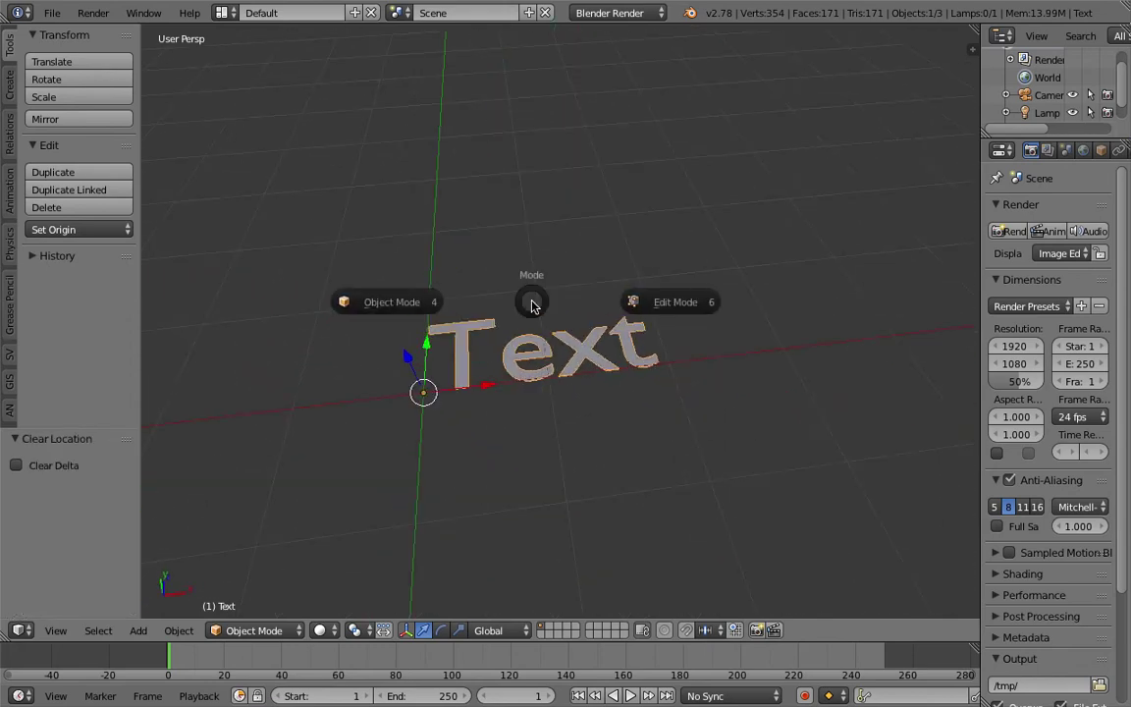
click(648, 359)
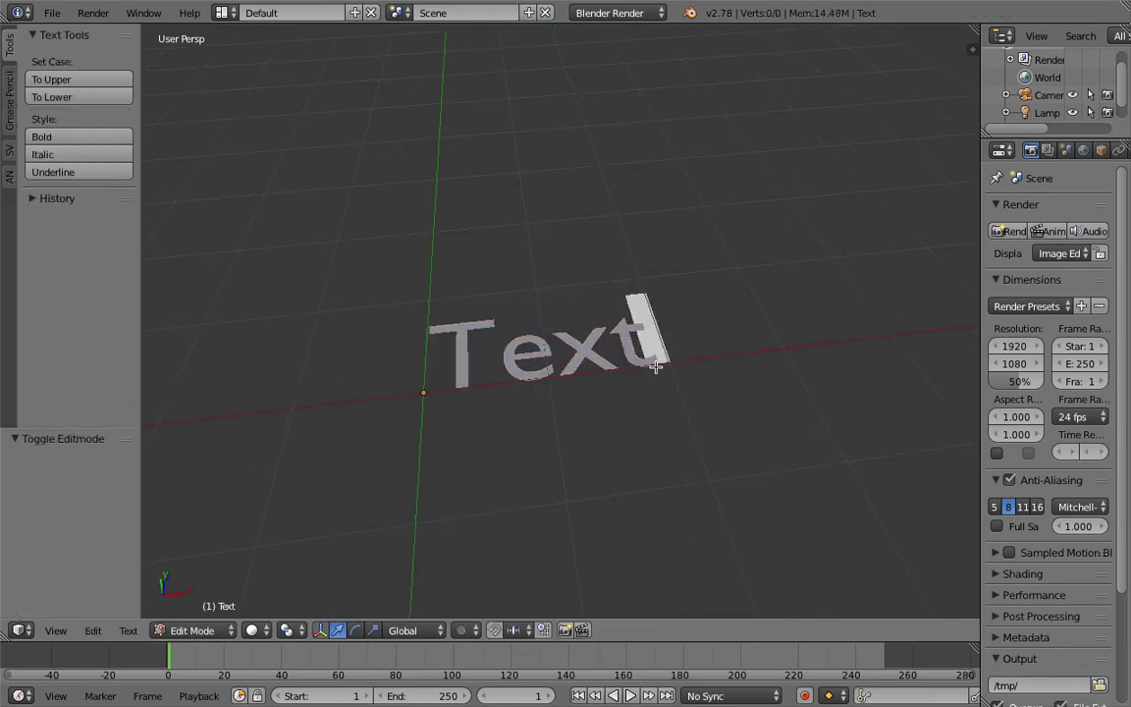
key(BackSpace)
key(BackSpace)
key(BackSpace)
key(BackSpace)
text(Blender)
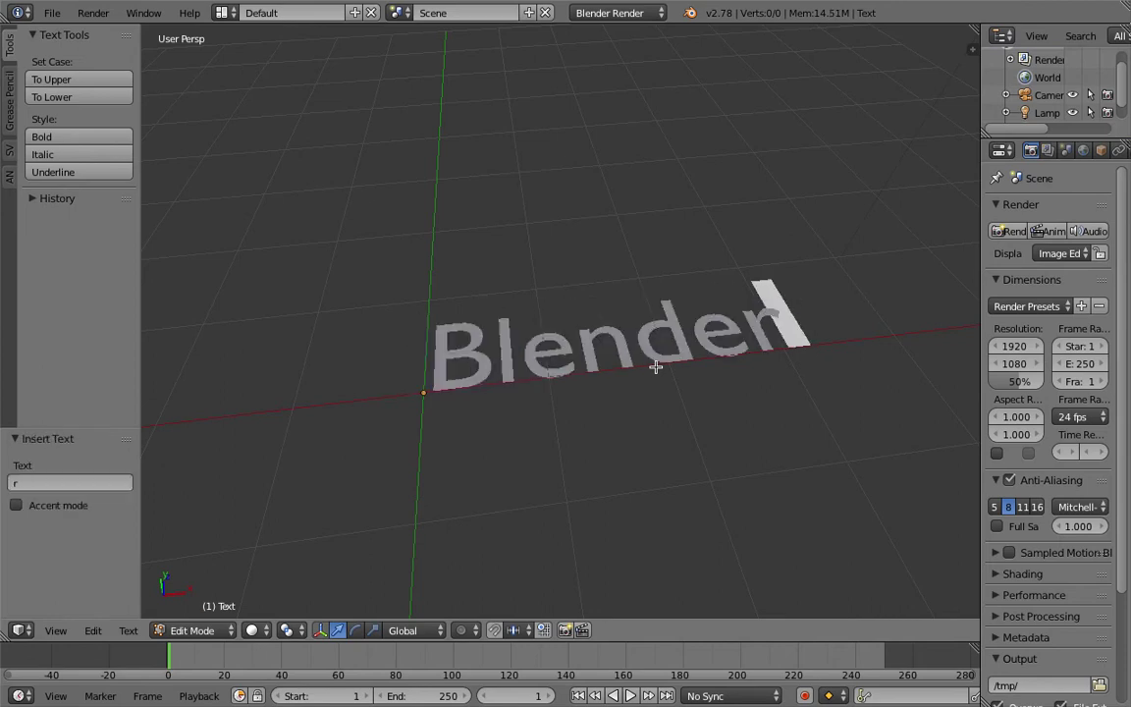
key(Tab)
click(517, 367)
mouse_move(518, 366)
middle_down()
mouse_move(526, 321)
mouse_move(543, 338)
mouse_move(521, 355)
mouse_move(536, 355)
mouse_move(511, 359)
middle_up()
middle_drag(652, 332, 601, 342)
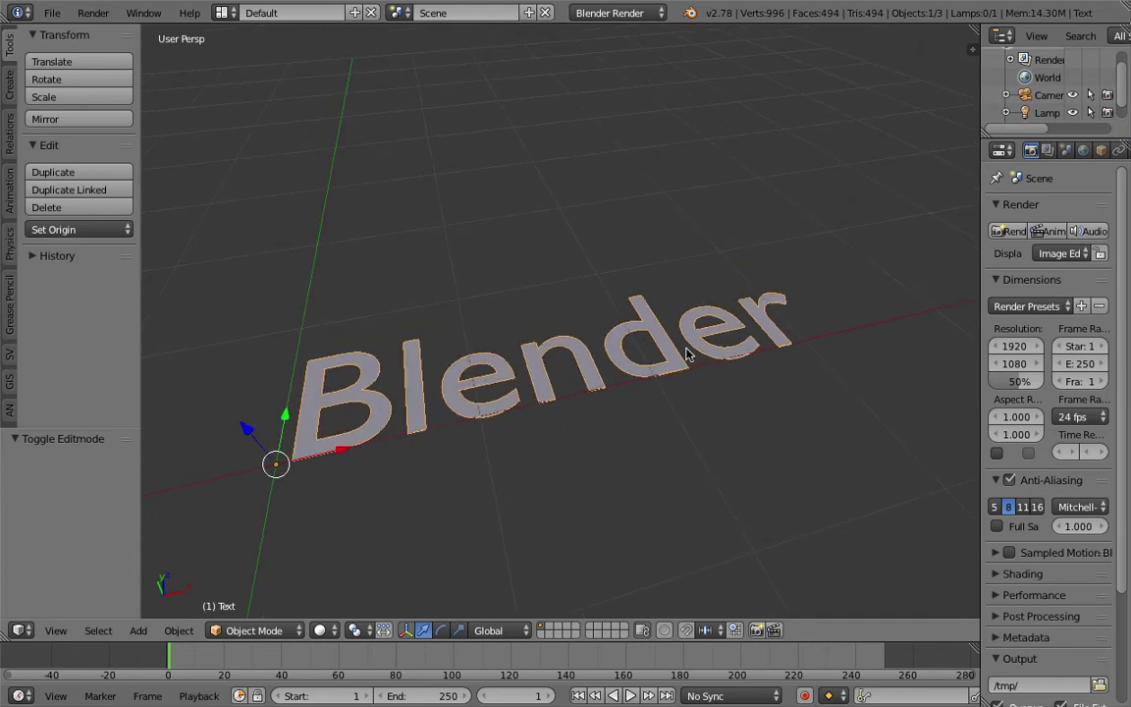
- Extrude the text geometry by 0.058 and give its edges a small bevel depth
click(1048, 149)
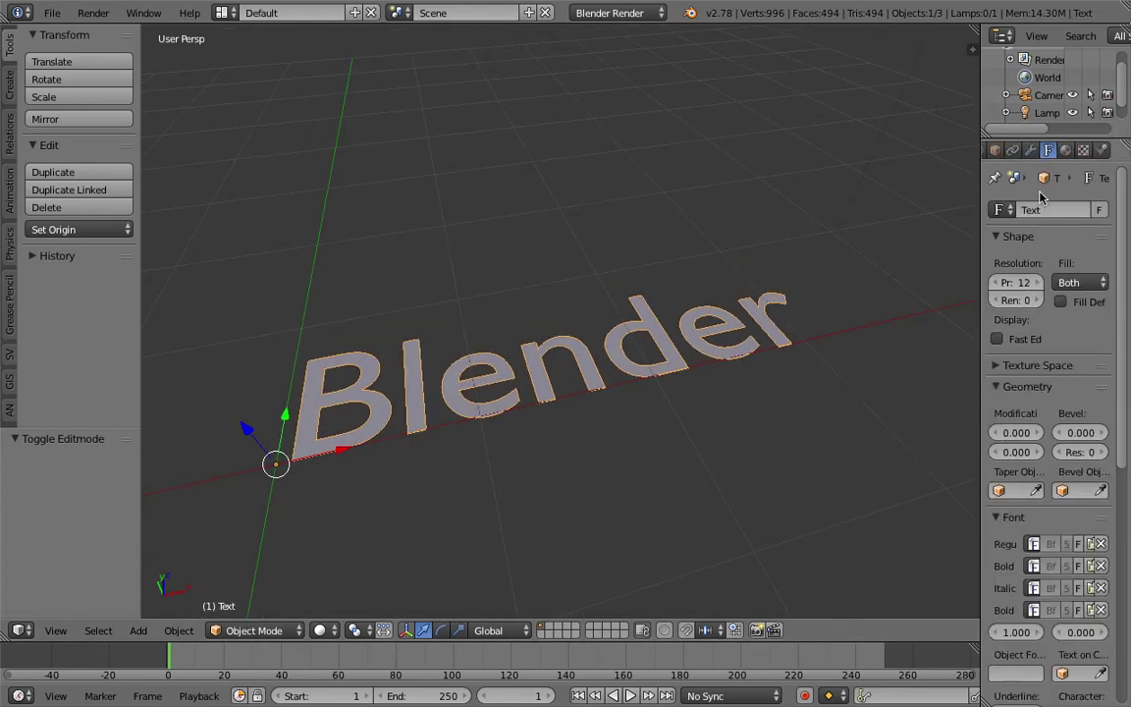
drag(983, 398, 879, 393)
drag(928, 452, 945, 452)
scroll(613, 361, up, 5)
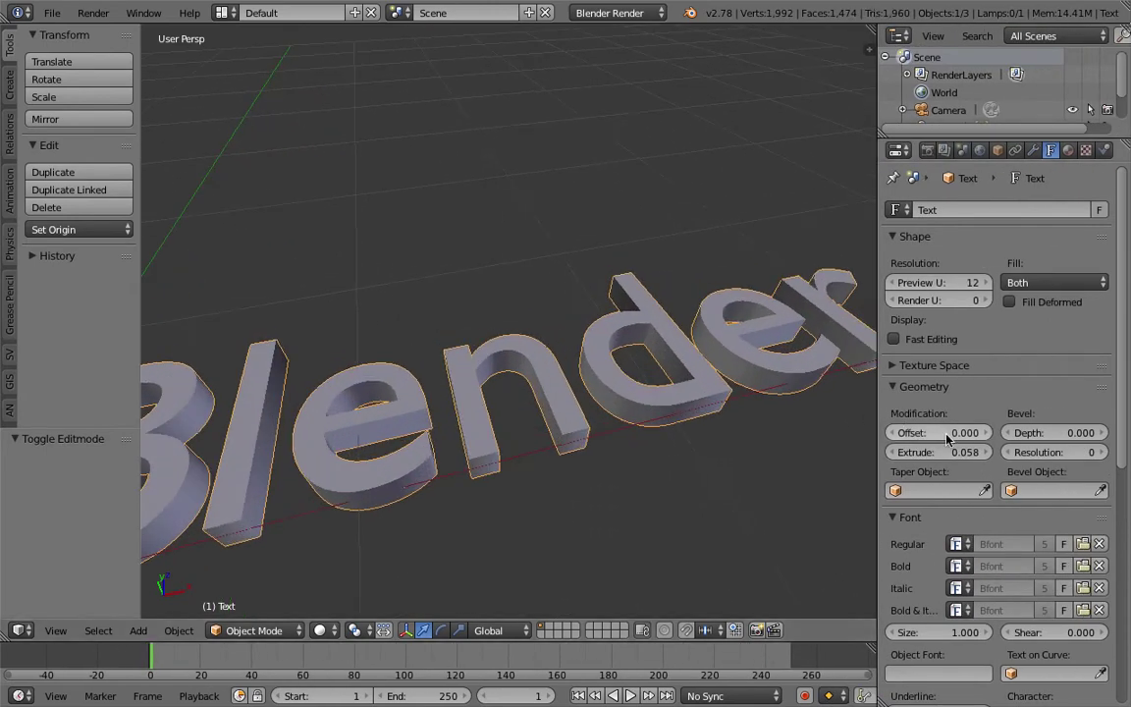
drag(1061, 439, 1088, 439)
scroll(682, 450, down, 3)
middle_drag(682, 450, 496, 403)
- Add an Array modifier to the text with a count of 5
click(1035, 150)
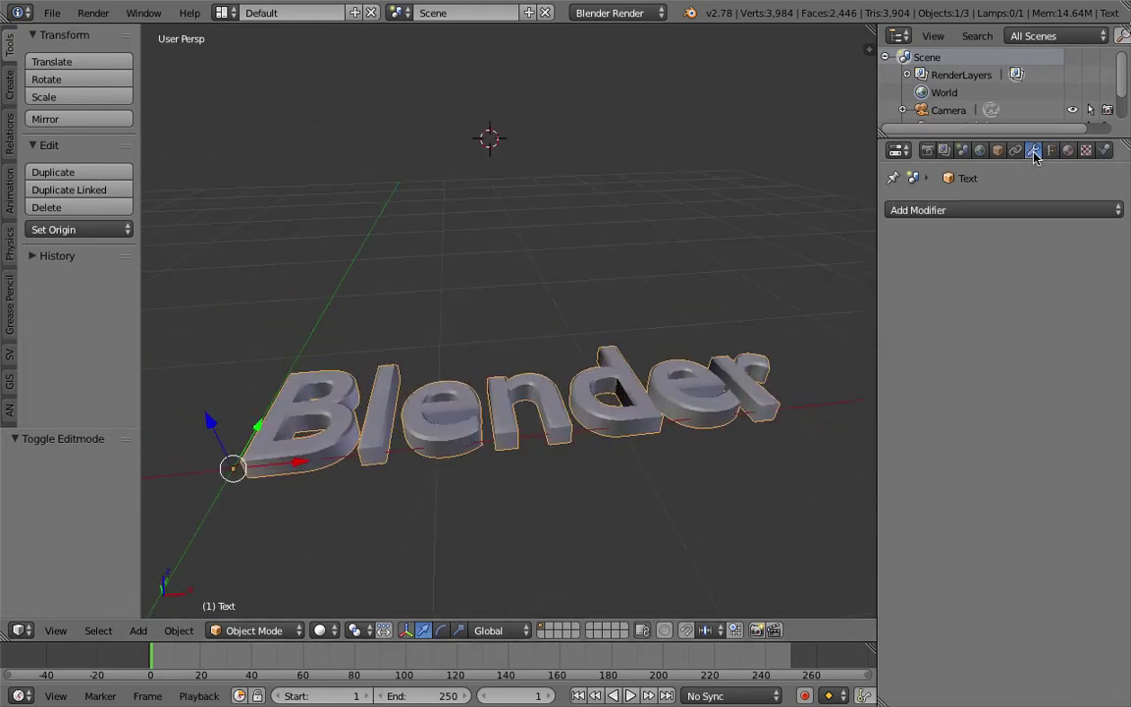
click(1009, 208)
click(875, 254)
middle_drag(674, 456, 700, 423)
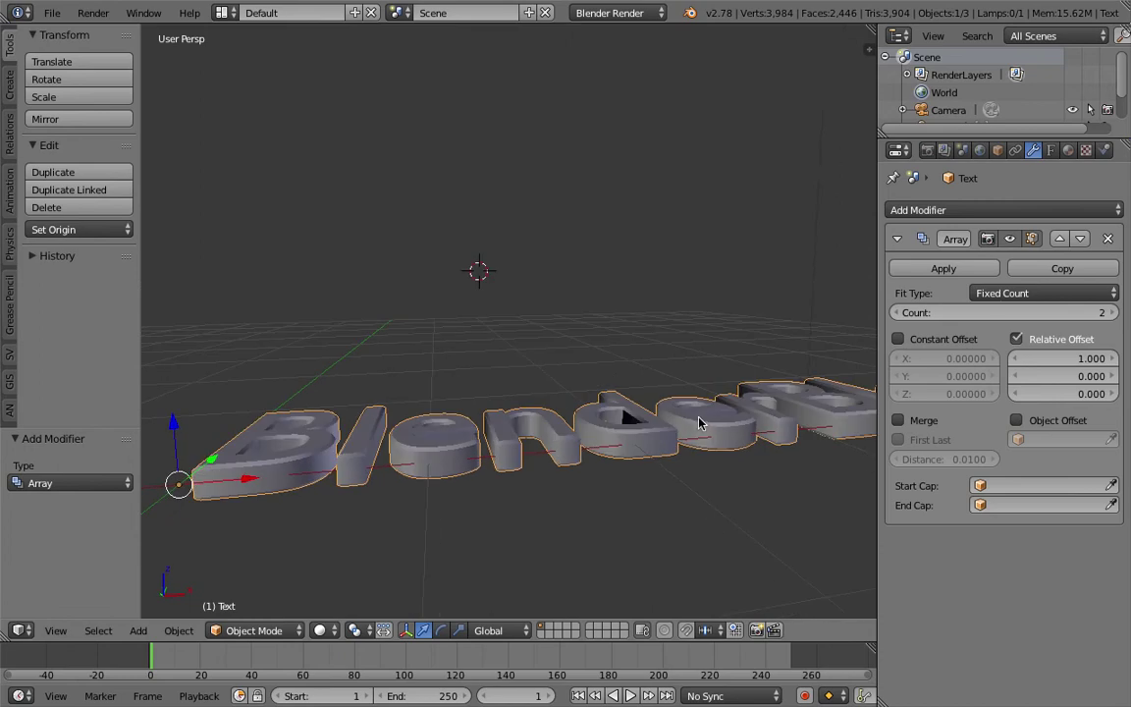
click(1112, 312)
click(1112, 312)
click(1112, 313)
- Stack the array copies vertically with a relative offset of 0.000 on X and 1.000 on Z
click(1081, 359)
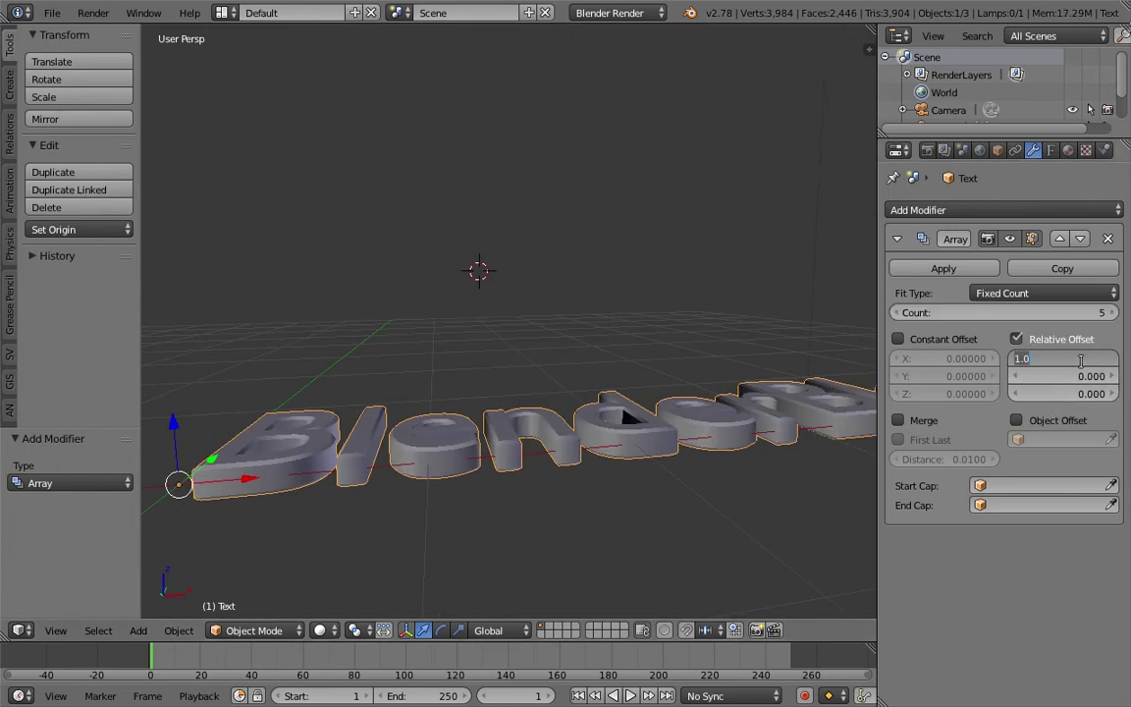
key(Tab)
key(Tab)
text(1)
key(Return)
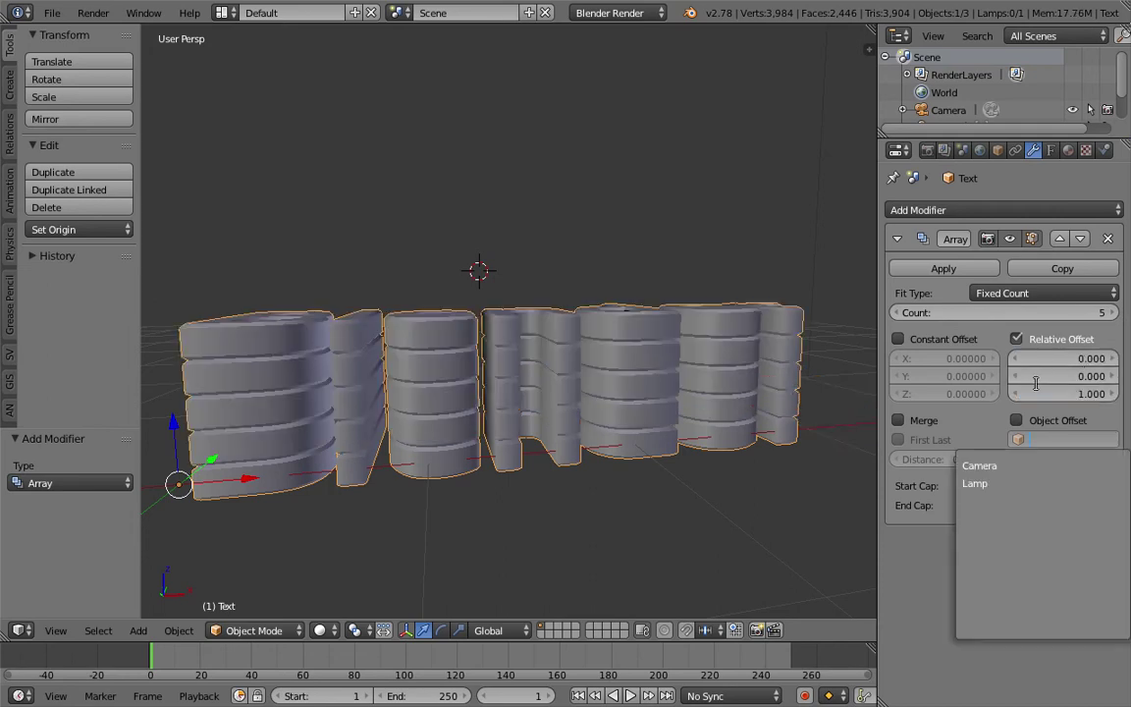
middle_drag(669, 374, 766, 363)
- Set the array count to 24 to build a tall text tower
drag(1069, 316, 1128, 316)
middle_drag(638, 309, 742, 308)
scroll(715, 312, down, 4)
middle_drag(550, 307, 410, 344)
scroll(409, 316, up, 4)
middle_drag(193, 297, 167, 328)
middle_drag(265, 323, 329, 254)
middle_drag(410, 284, 376, 482)
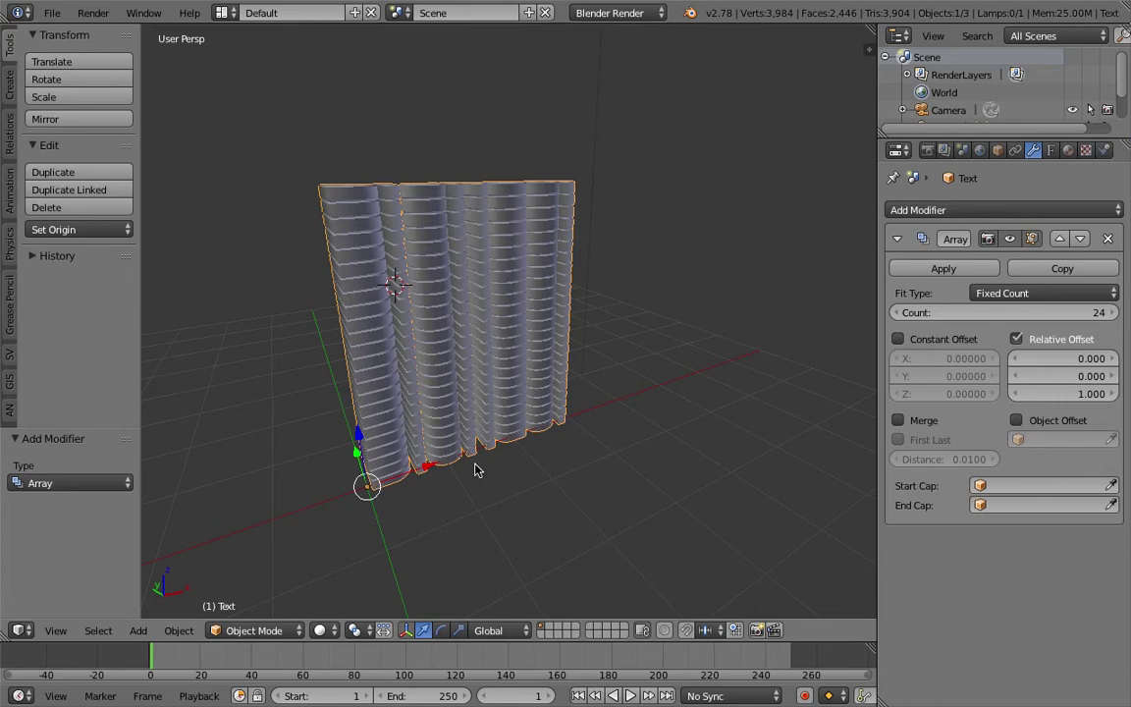
middle_drag(413, 521, 427, 457)
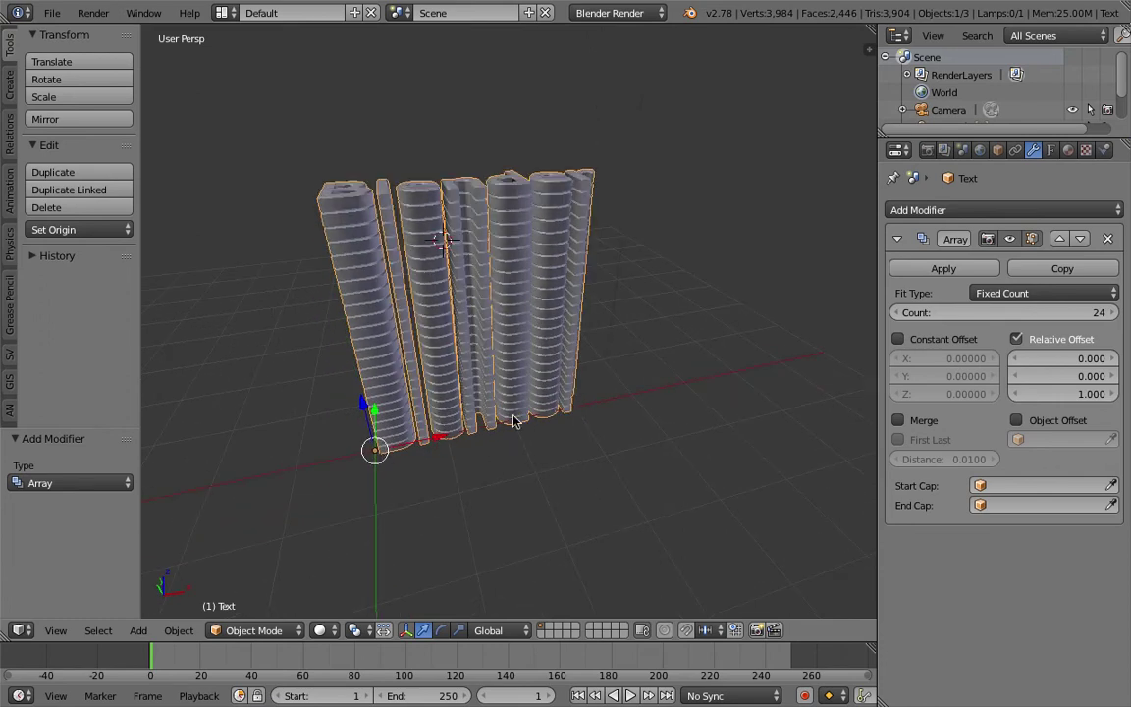
middle_drag(491, 437, 482, 319)
mouse_move(521, 263)
middle_down()
mouse_move(508, 293)
mouse_move(504, 222)
middle_up()
- Draw a grease pencil arrow pointing at the upper end of the text tower
mouse_move(489, 185)
mouse_down()
mouse_move(480, 225)
mouse_move(494, 279)
mouse_up()
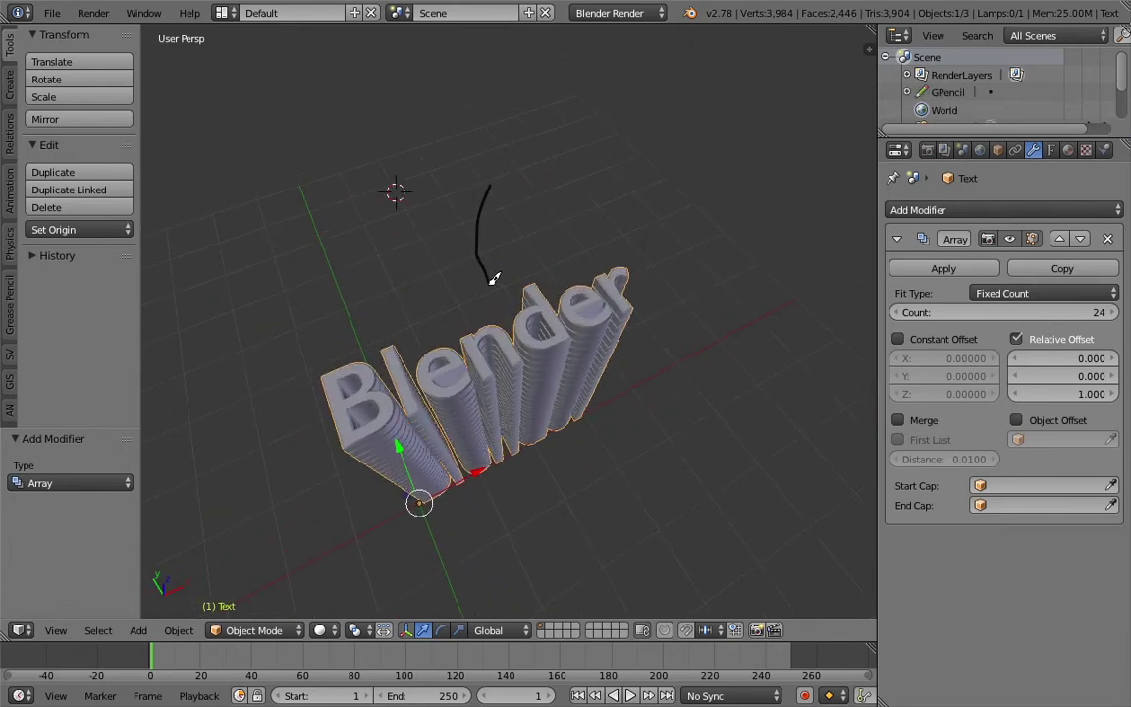
middle_drag(550, 344, 503, 278)
middle_drag(549, 417, 538, 393)
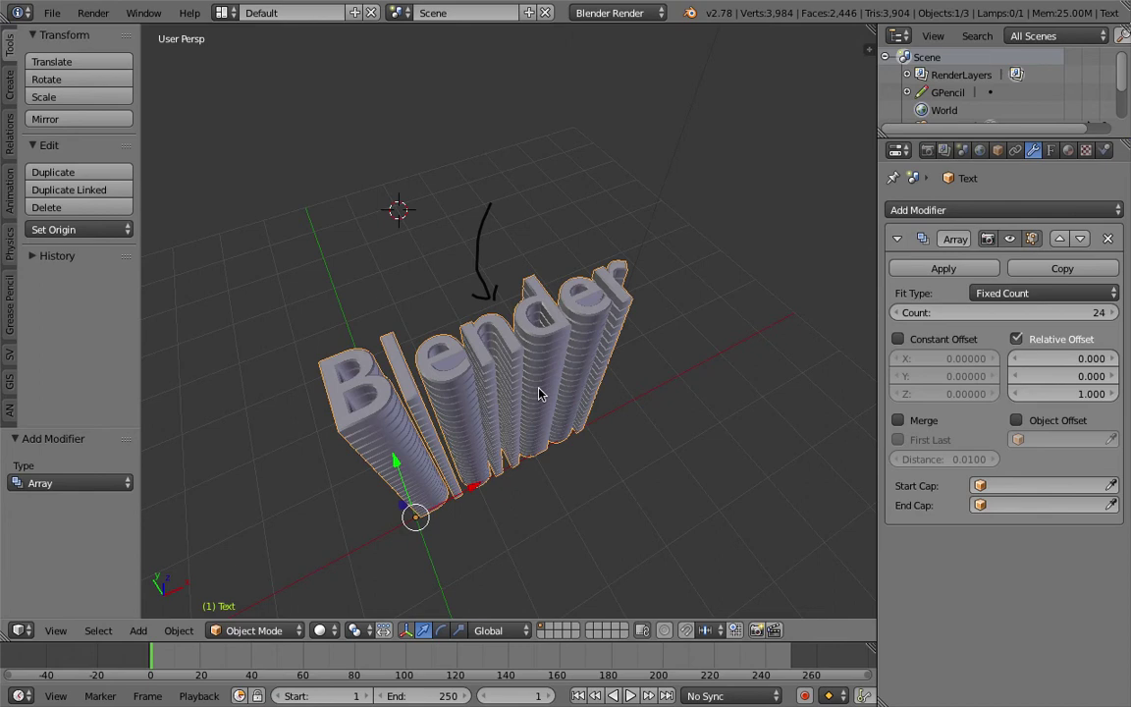
- Duplicate the text tower about 1.76 units along Y and set the copy's array count to 16
middle_drag(508, 363, 614, 432)
key(shift+d)
key(y)
click(535, 447)
middle_drag(534, 447, 437, 442)
mouse_move(1084, 314)
mouse_down()
mouse_move(1029, 314)
mouse_move(1070, 315)
mouse_up()
middle_drag(501, 304, 318, 368)
scroll(502, 345, up, 2)
middle_drag(503, 346, 552, 369)
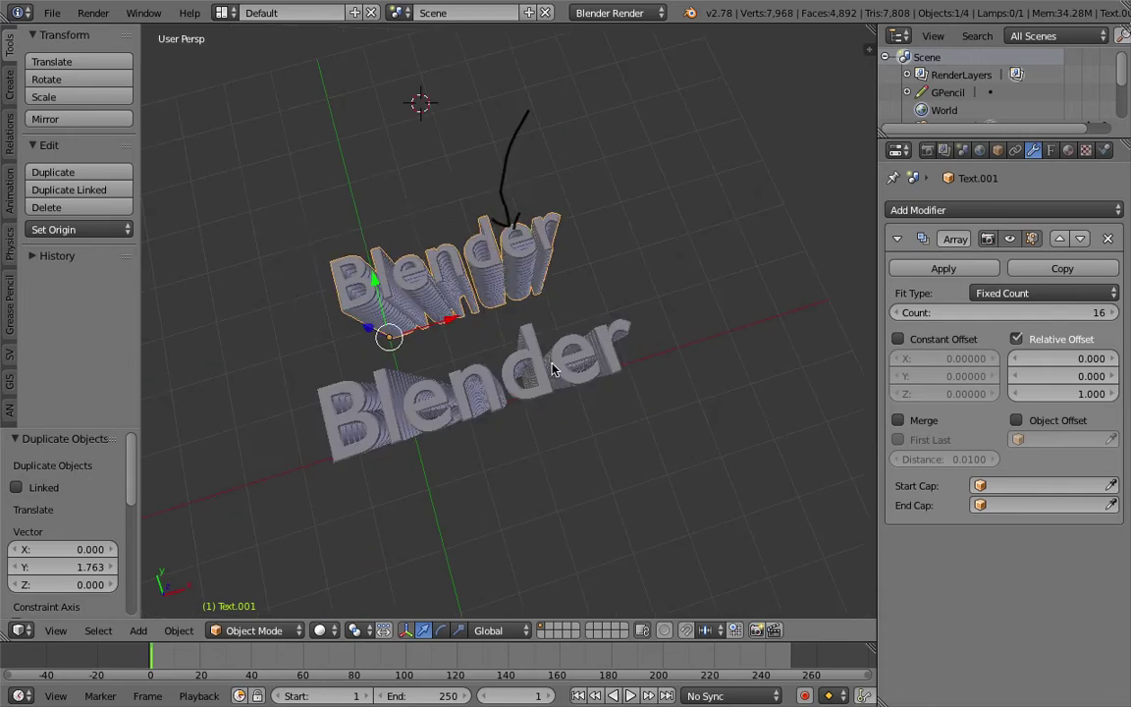
- Duplicate the shorter tower about 1.4 units along Y and set the new copy's array count to 24
key(shift+d)
key(y)
click(510, 295)
drag(943, 312, 983, 312)
middle_drag(606, 271, 509, 257)
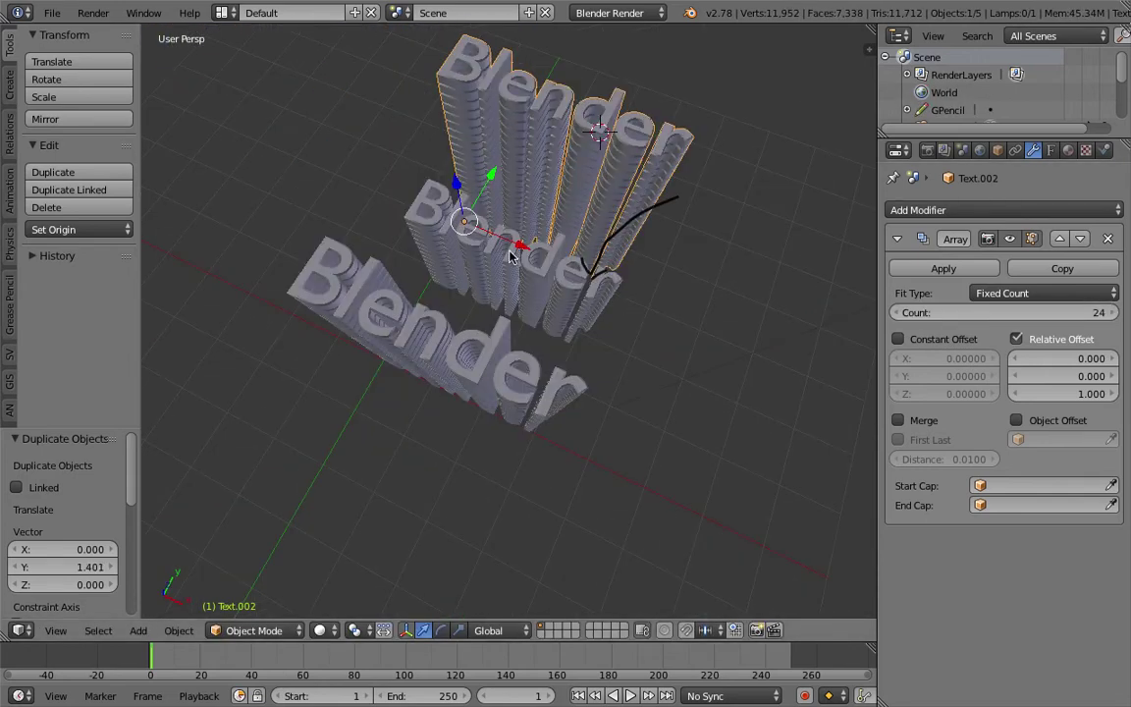
- Duplicate the rearmost text tower about 3.36 units along X
key(shift+d)
key(x)
click(699, 354)
middle_drag(699, 353, 648, 408)
- Rotate the newest tower about the Z axis and shift it about 0.19 on X and 0.08 on Y
key(r)
key(z)
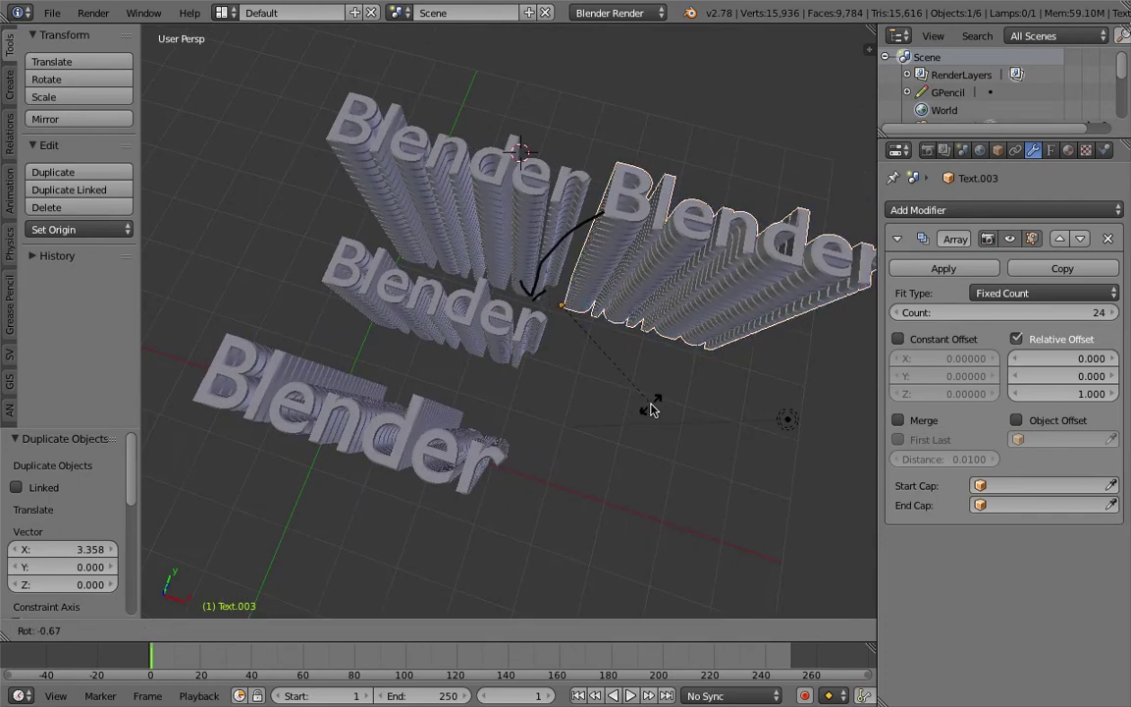
click(712, 350)
key(g)
click(722, 350)
middle_drag(722, 351, 361, 369)
scroll(529, 387, down, 8)
scroll(422, 371, up, 8)
middle_drag(487, 374, 471, 293)
scroll(314, 331, down, 7)
scroll(373, 275, up, 4)
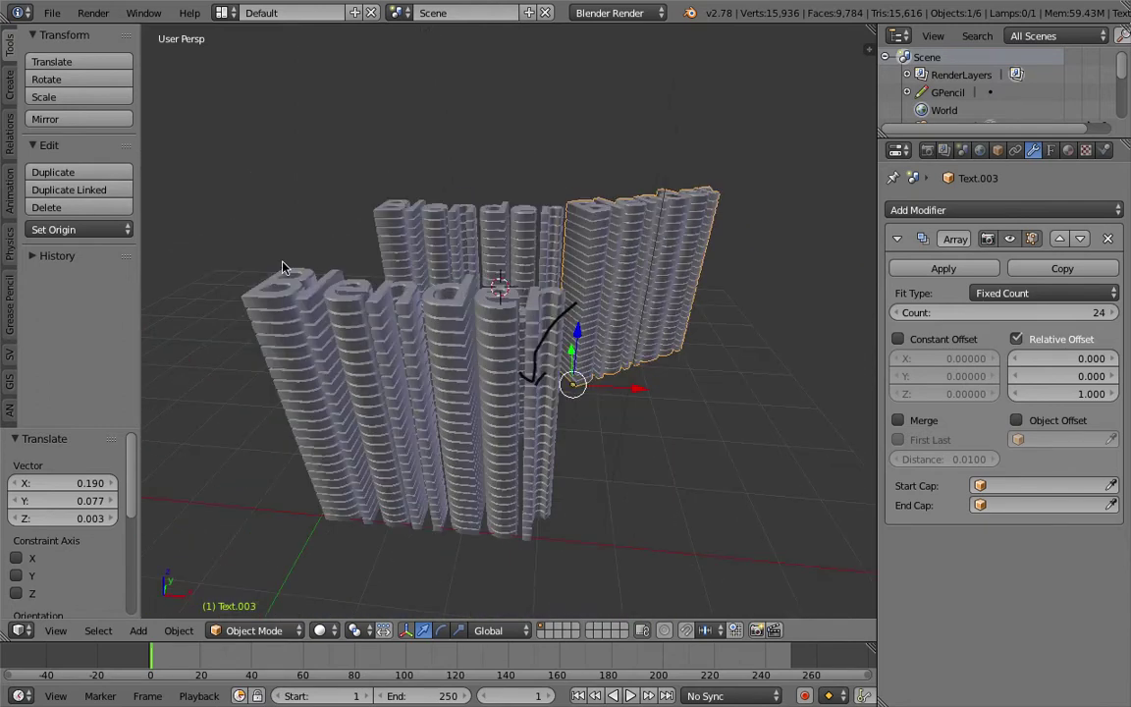
- Start a new file by reloading the start-up file
click(51, 13)
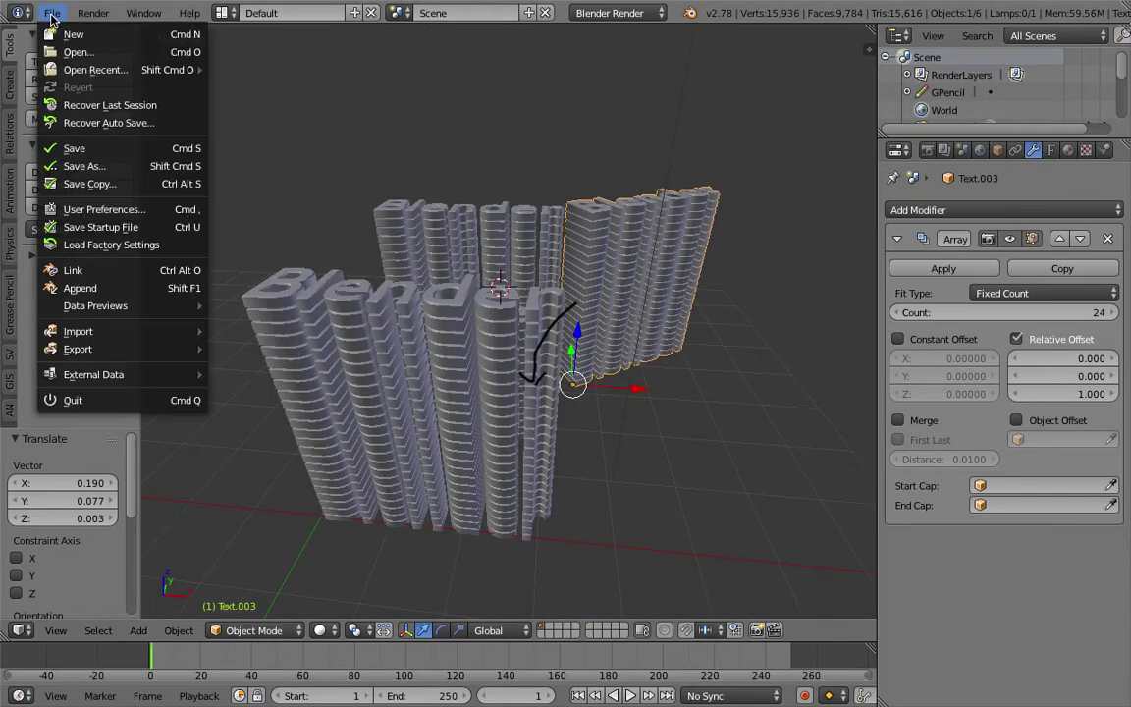
click(169, 35)
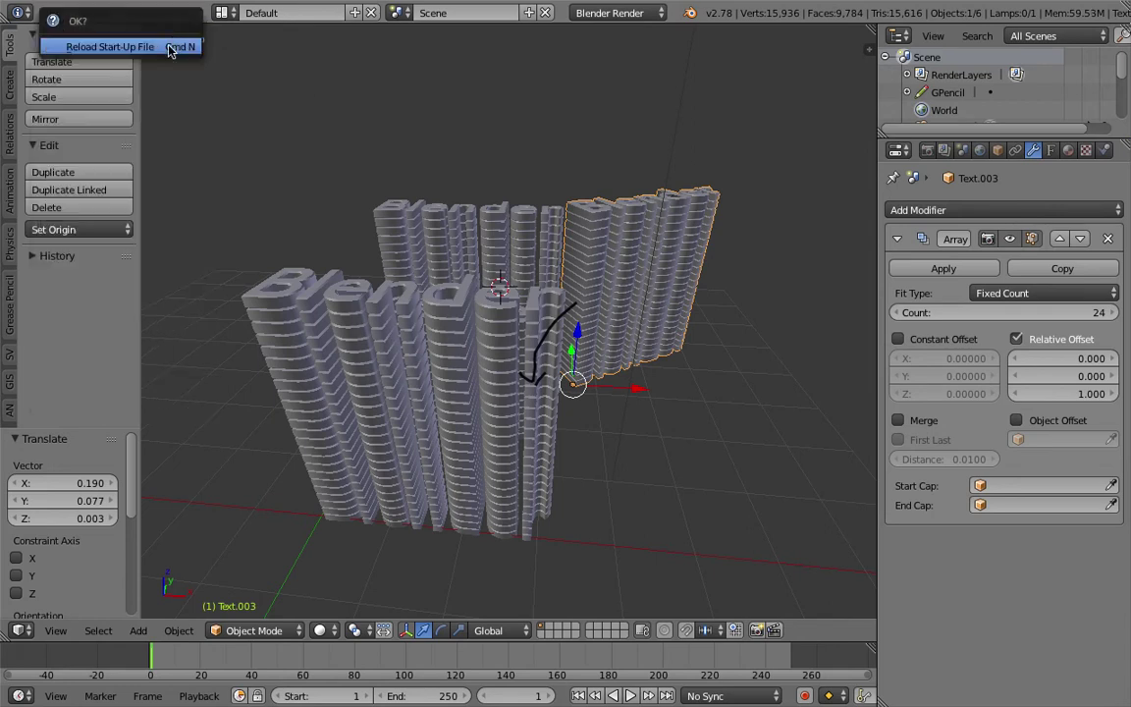
click(169, 49)
- Select the lamp and the camera and move both to layer 2
right_click(662, 147)
shift+right_click(303, 241)
key(m)
key(2)
click(389, 181)
- Delete the default cube from the scene
right_click(574, 334)
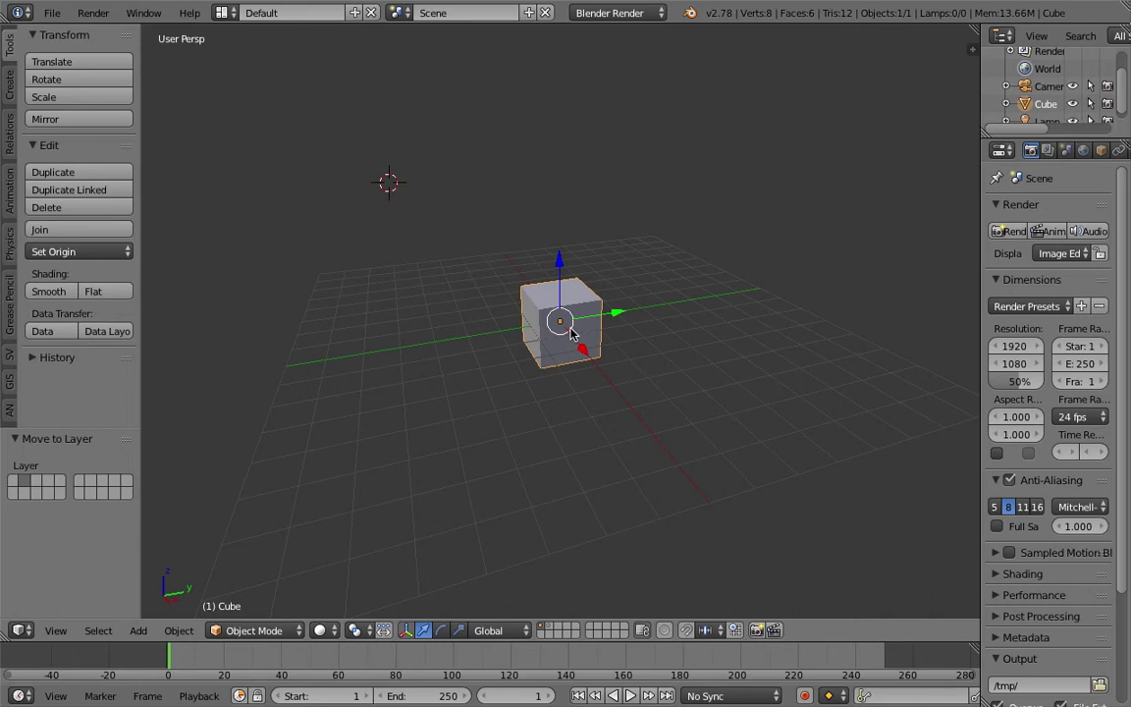
key(x)
click(562, 328)
- Switch the screen layout to Compositing and enlarge the 3D view and image editor areas upward
click(222, 13)
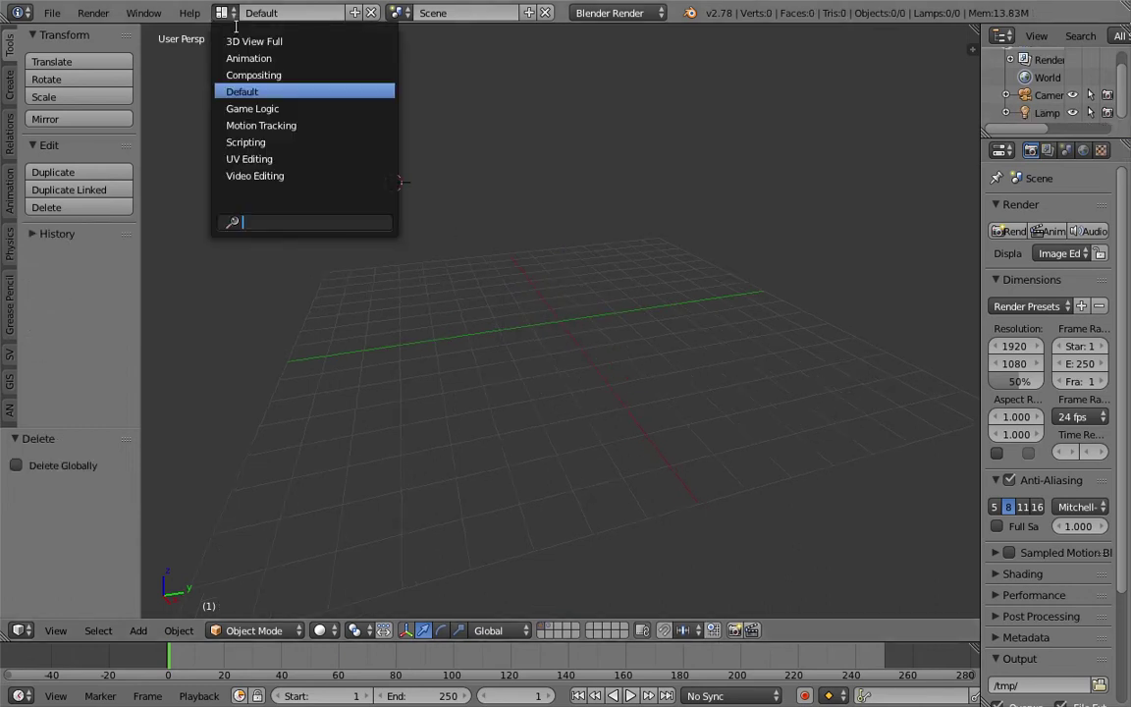
click(226, 72)
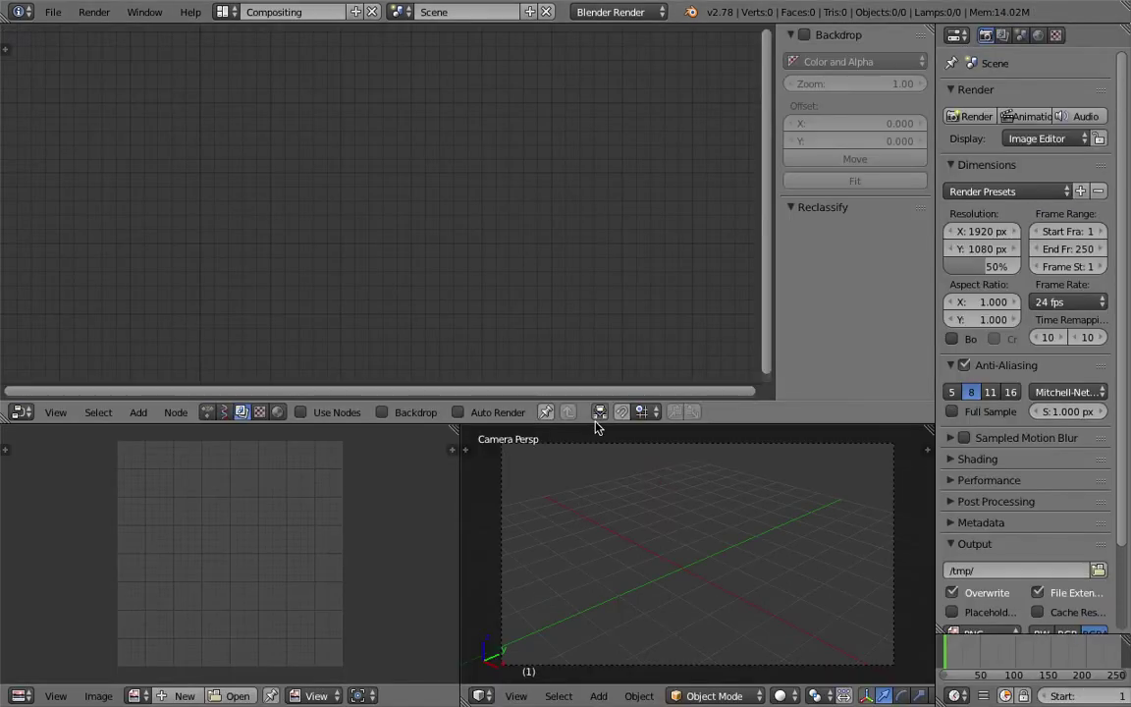
drag(595, 425, 590, 372)
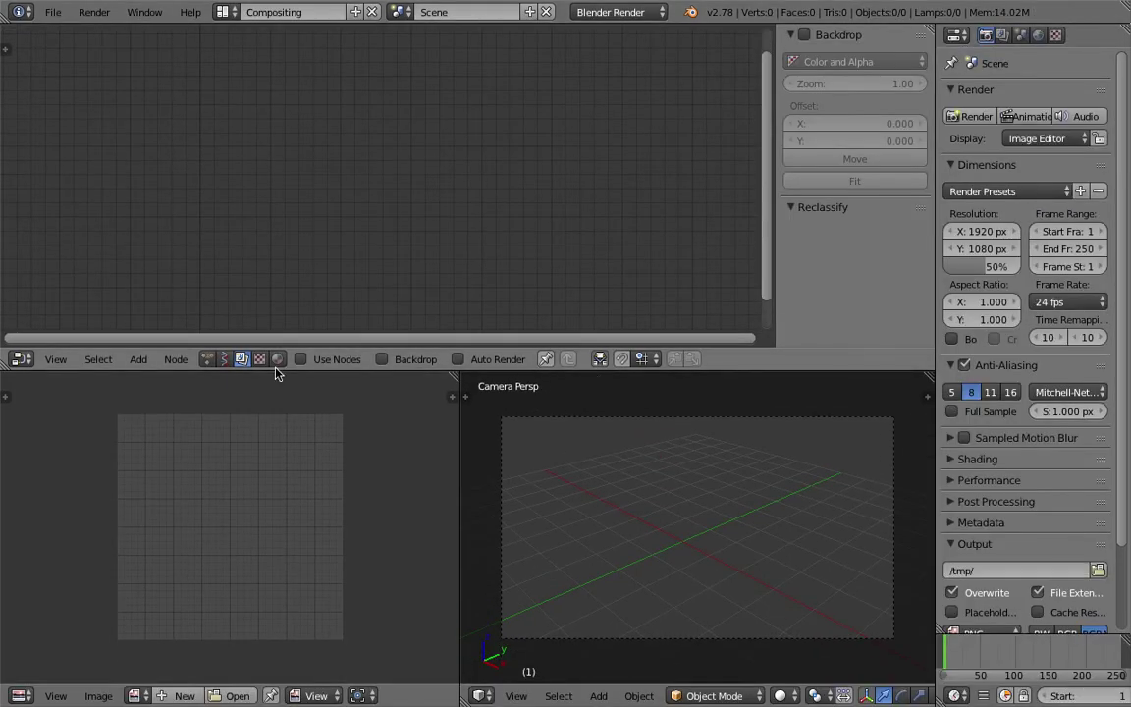
- Set the node editor to the Sverchok tree type and expand the 3D view over the image editor
click(224, 358)
drag(463, 376, 196, 419)
middle_drag(729, 544, 510, 497)
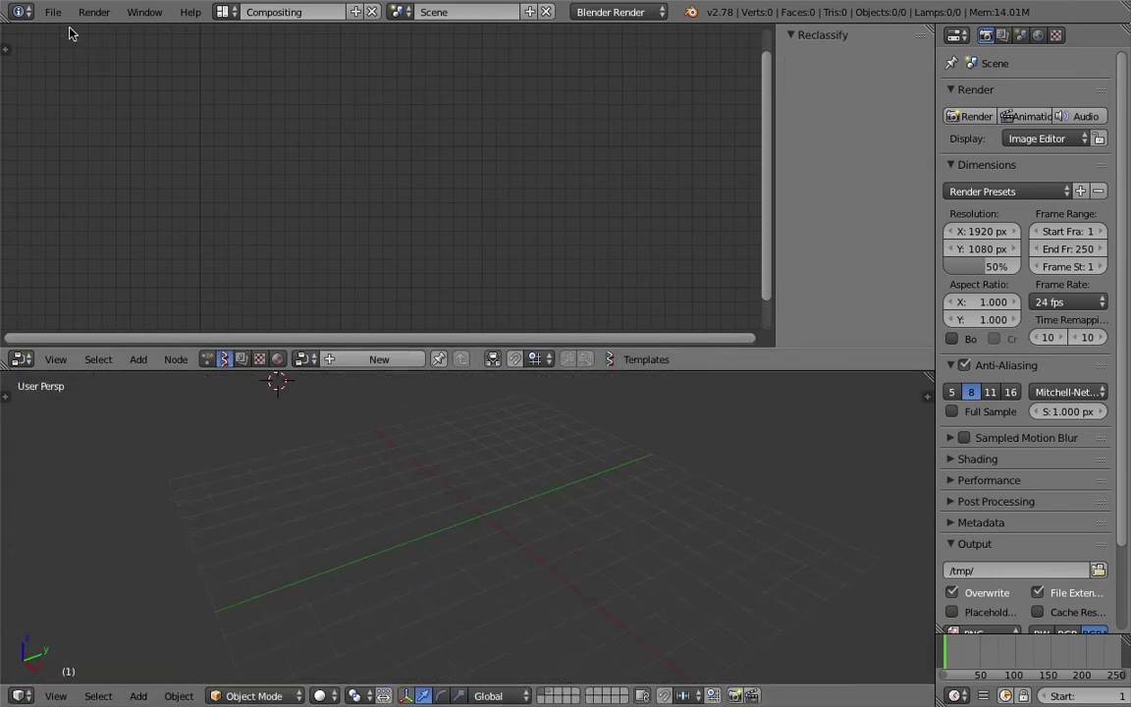
- Save the file to the Desktop as ANSV_stackTowers_001.blend
click(53, 12)
click(108, 155)
drag(257, 75, 207, 69)
text(AN)
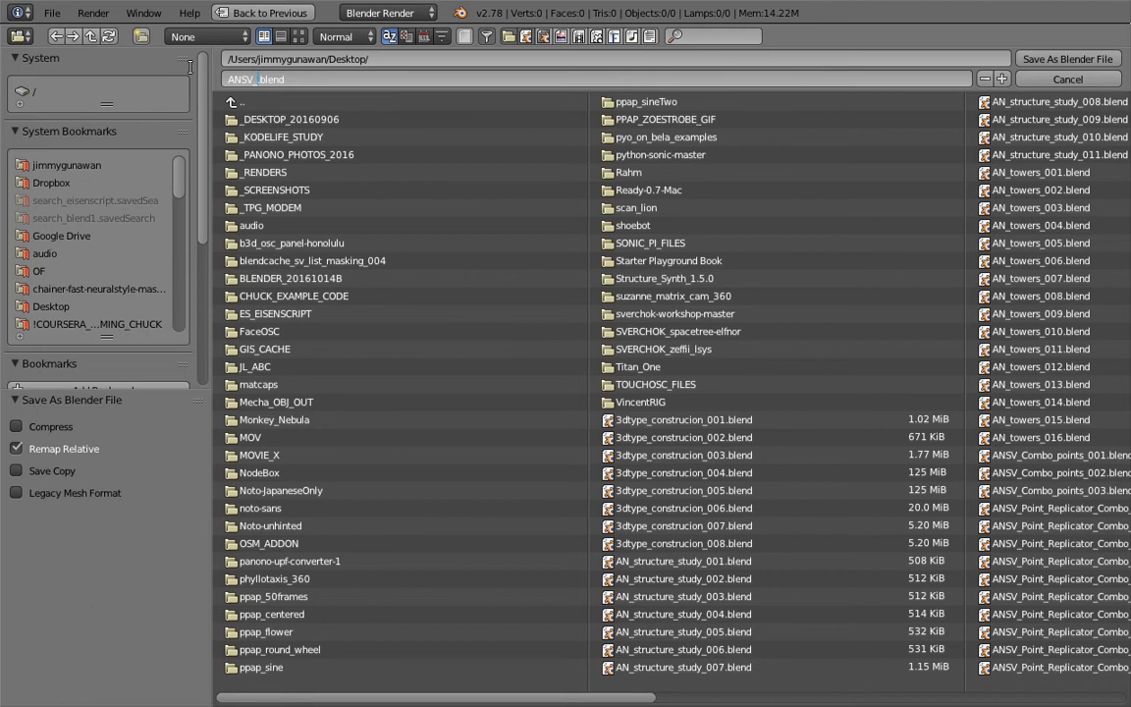
text(SV_stackTowers_001)
key(Return)
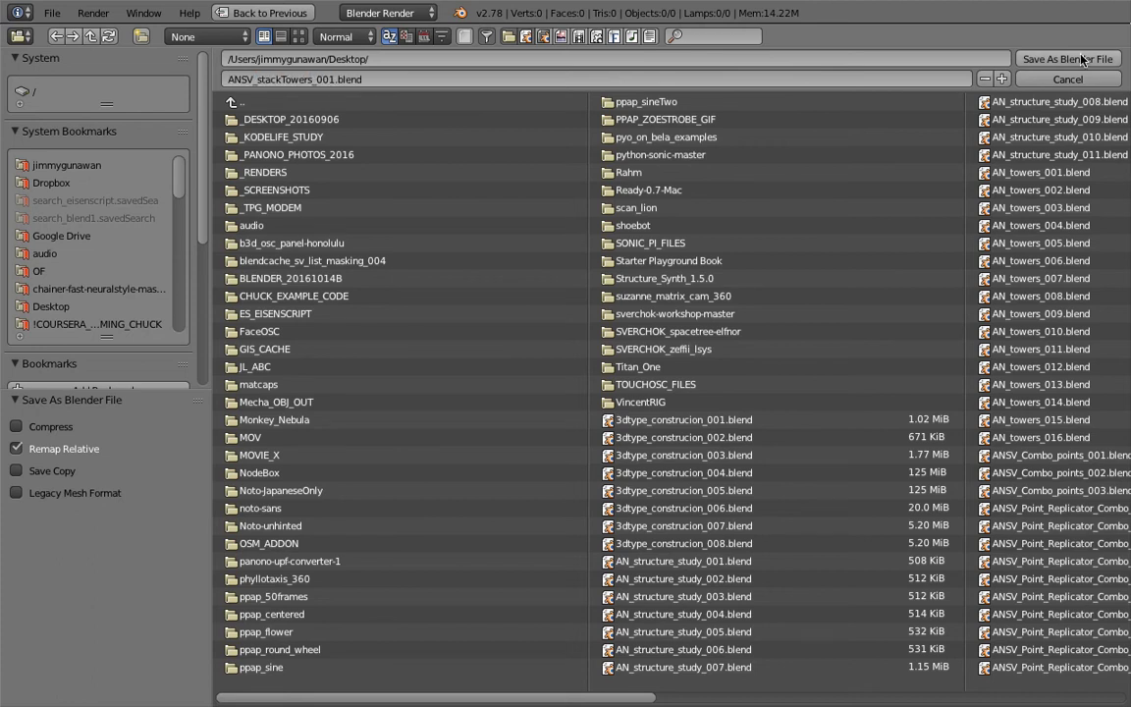
click(1051, 60)
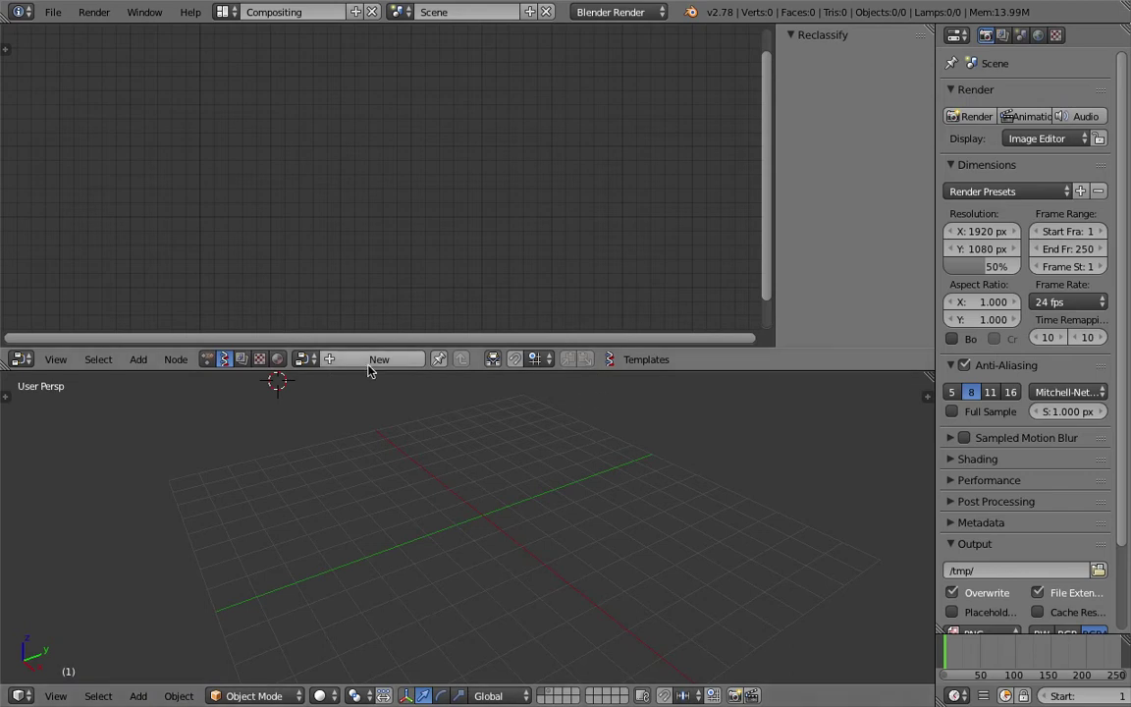
- Enlarge the node editor slightly, create a new Sverchok node tree and add a Circle node to it
drag(543, 370, 540, 408)
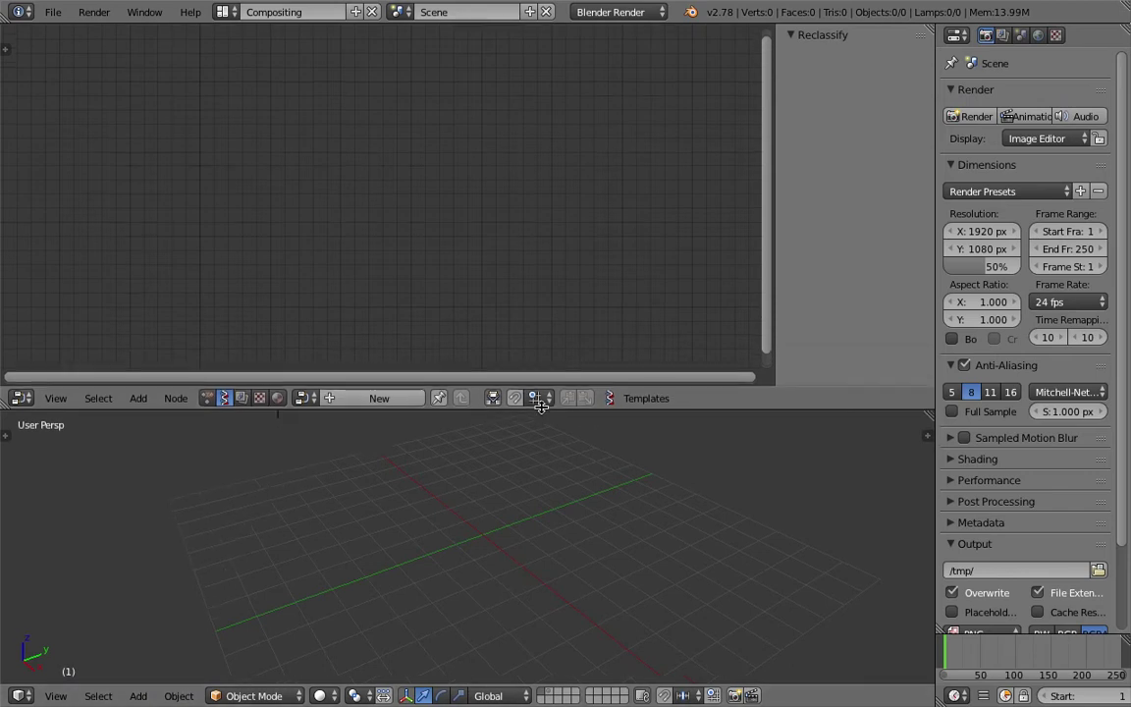
click(384, 399)
key(shift+a)
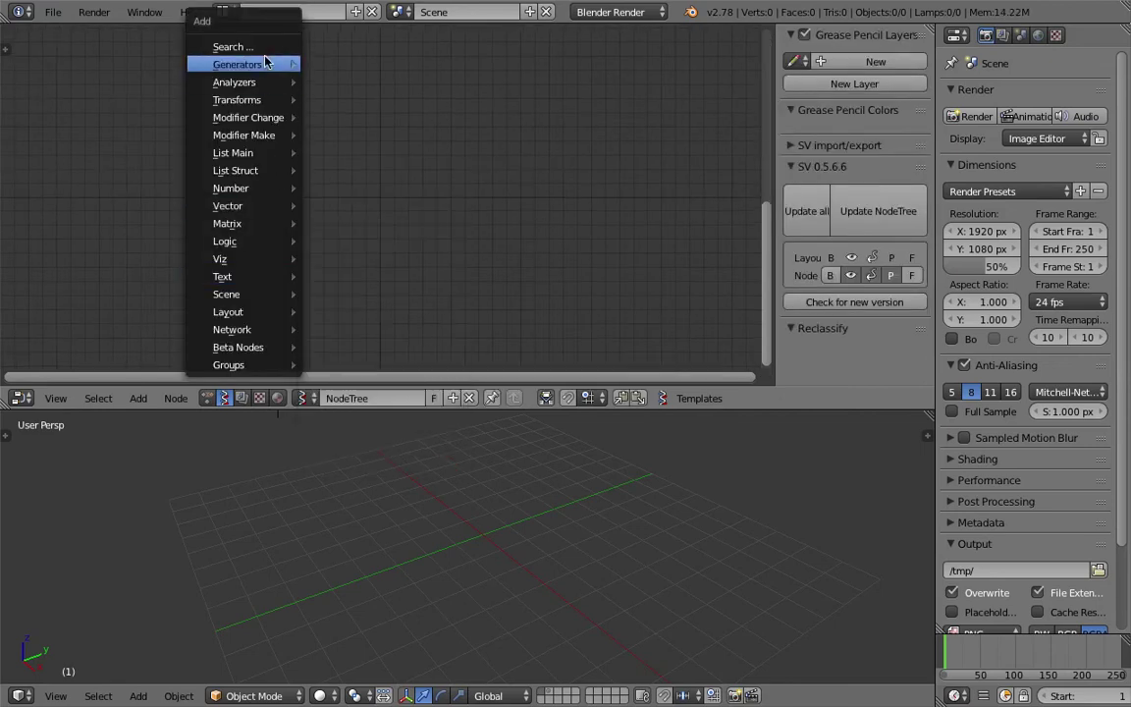
click(236, 47)
text(circ)
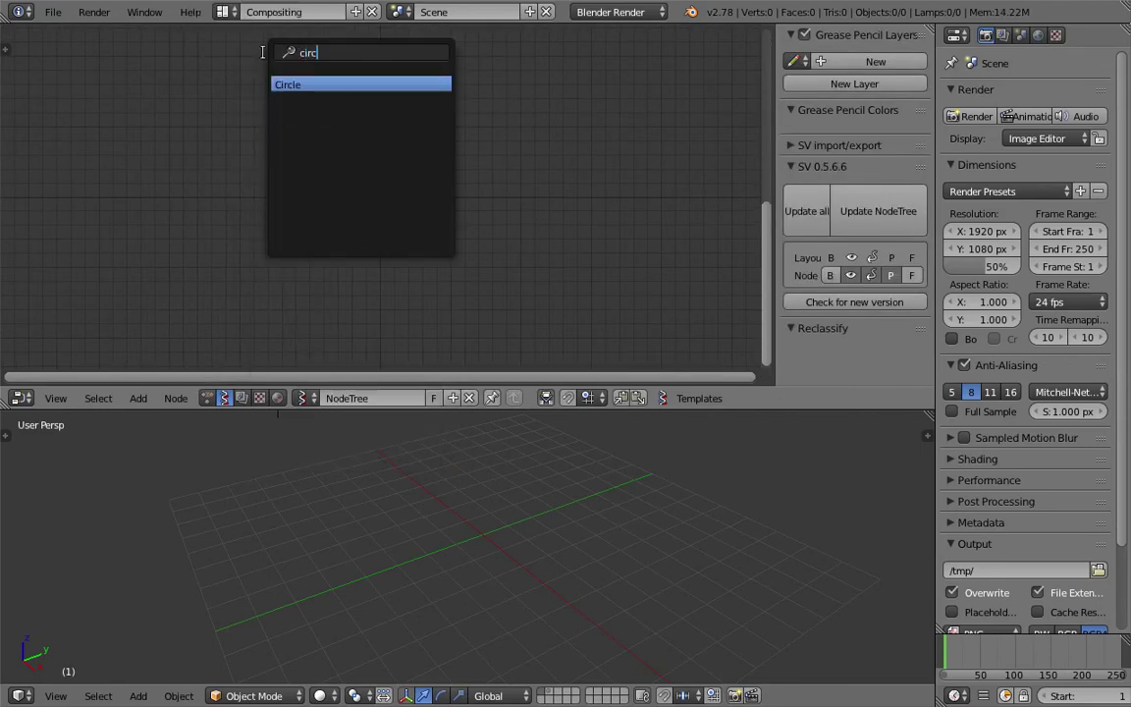
click(284, 84)
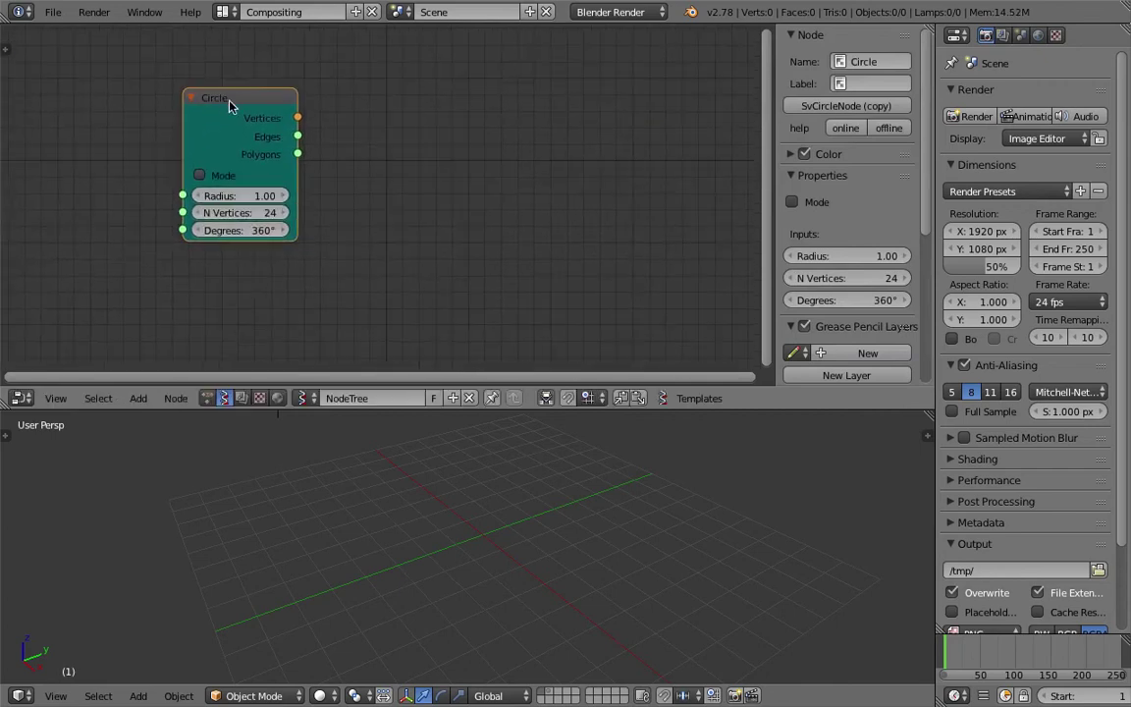
click(198, 101)
- Add a Viewer Draw node beside the Circle node
key(shift+a)
click(379, 167)
text(view)
key(Down)
key(Up)
key(Return)
click(488, 119)
- Connect the Circle's Vertices and Polygons outputs to the Viewer Draw node's vertices and edg_pol inputs
drag(287, 120, 390, 177)
drag(484, 236, 491, 238)
drag(287, 157, 491, 254)
drag(571, 116, 619, 90)
scroll(565, 507, up, 5)
middle_drag(565, 507, 514, 557)
scroll(293, 211, down, 2)
middle_drag(293, 211, 292, 208)
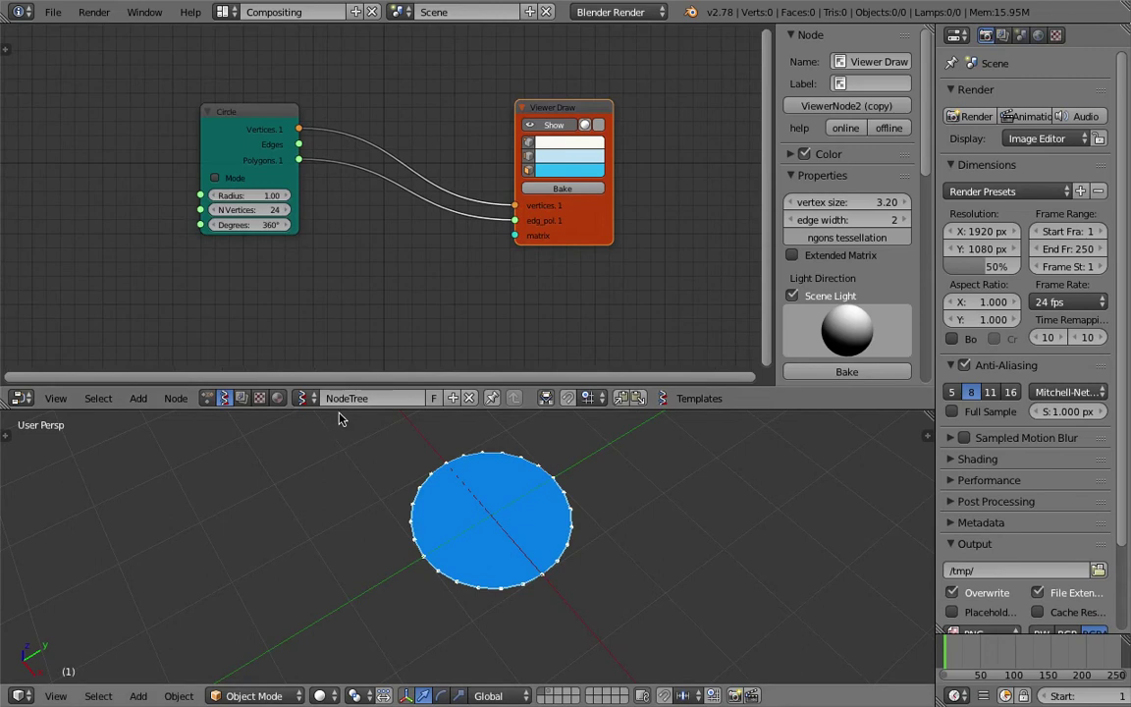
drag(339, 412, 344, 430)
scroll(413, 524, down, 3)
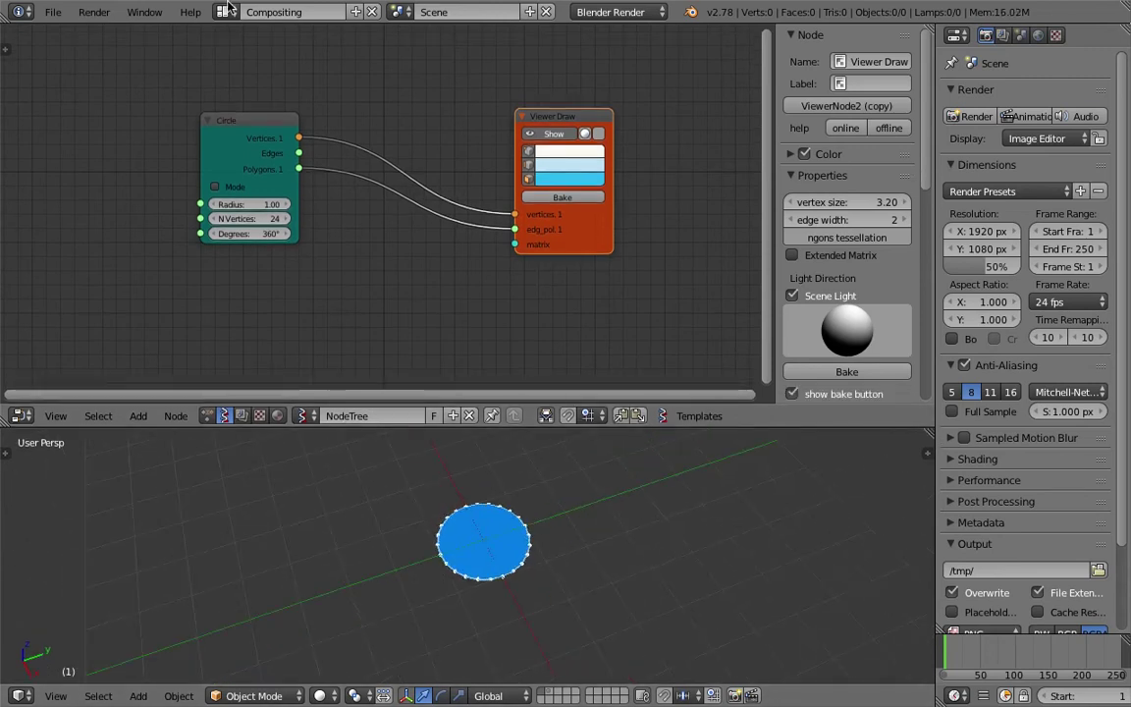
- Insert a Randomize input vertices node into the vertices link between the Circle and Viewer Draw nodes
drag(227, 115, 108, 135)
key(shift+a)
click(225, 119)
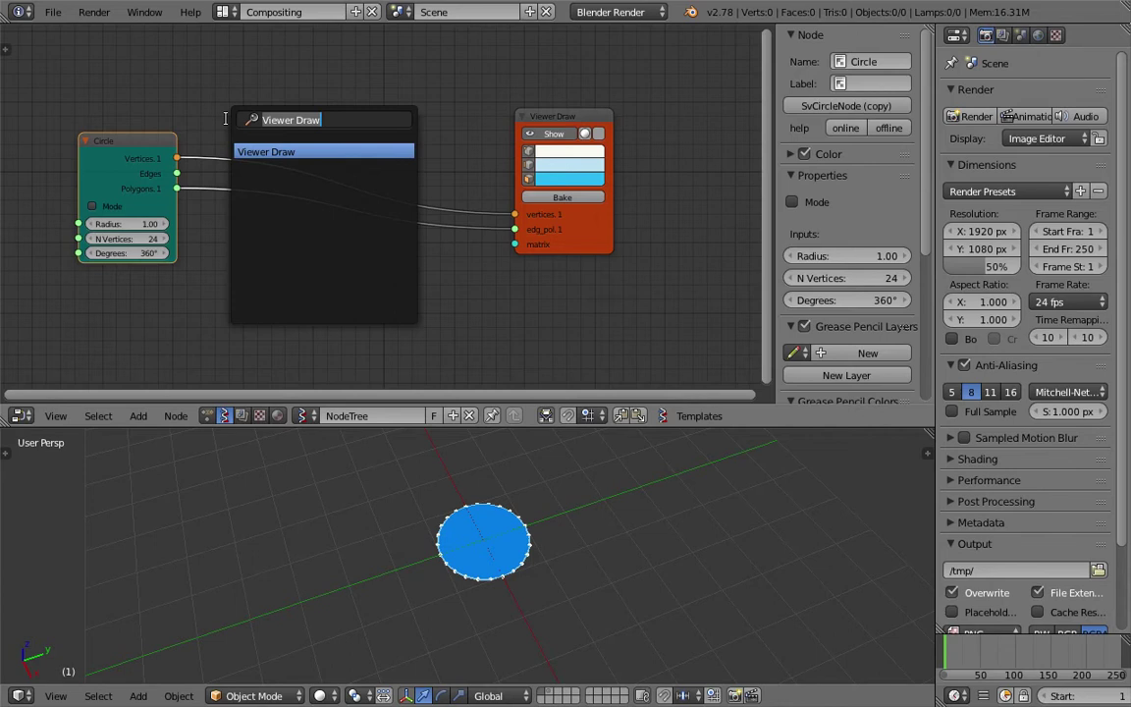
text(ran)
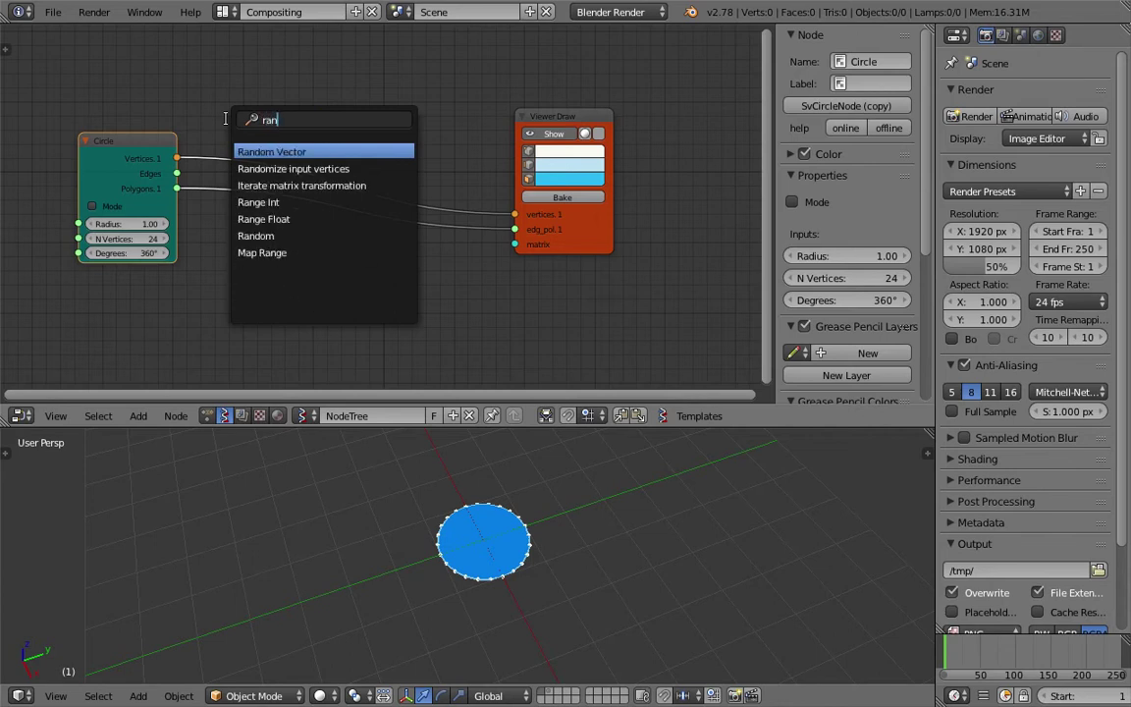
key(Down)
key(Return)
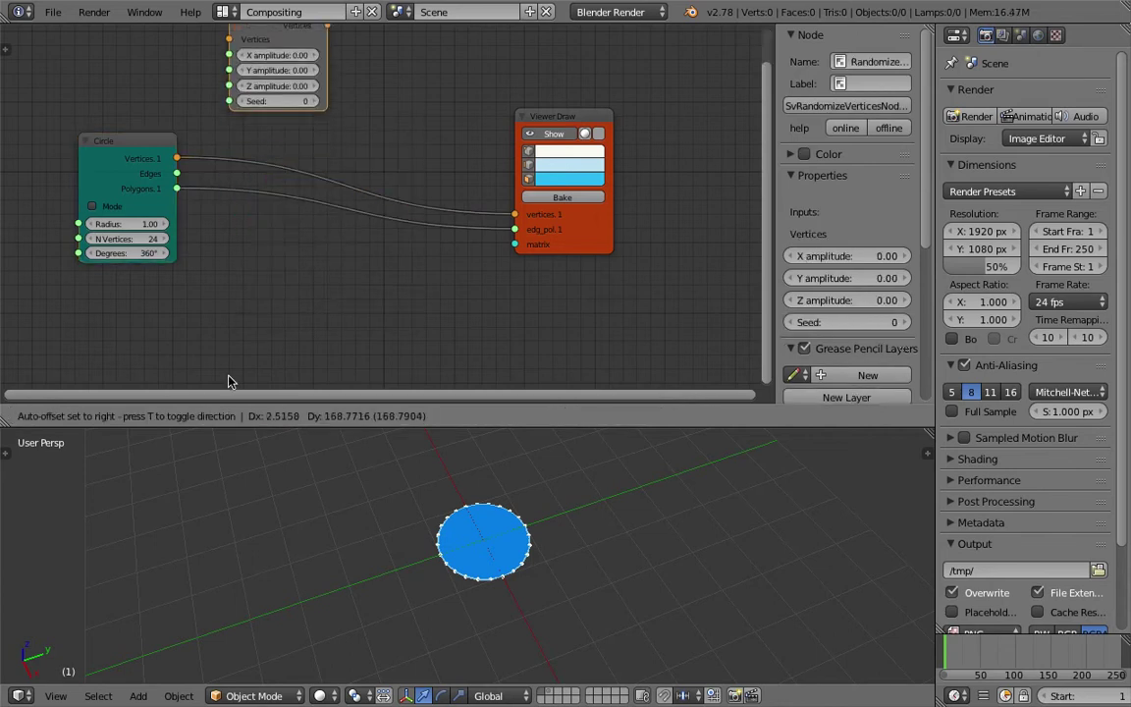
click(243, 117)
- Set the Randomize input vertices node's X amplitude to 0.48 and Y amplitude to 0.18
drag(278, 96, 309, 83)
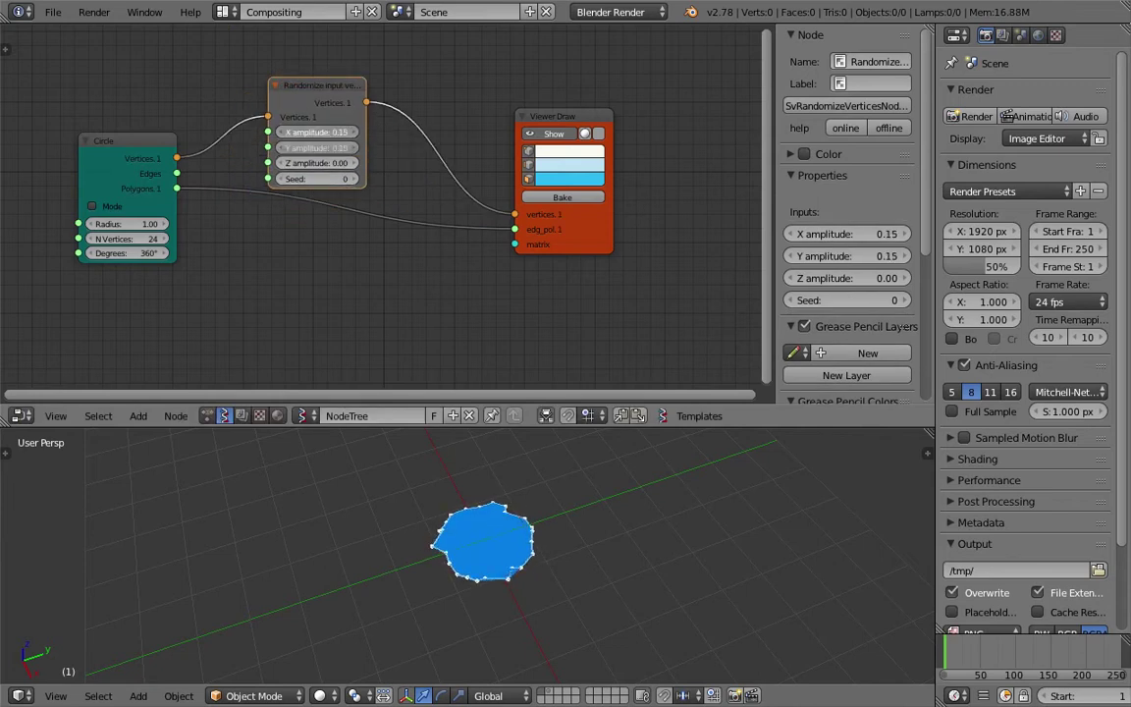
scroll(548, 538, up, 5)
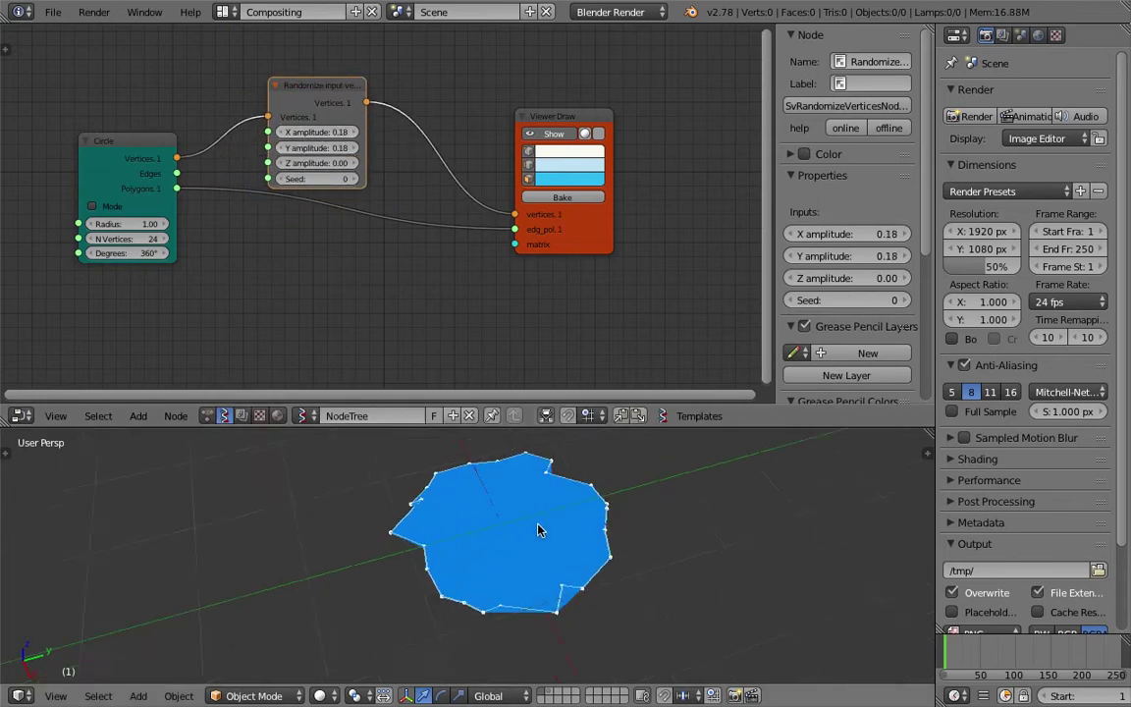
middle_drag(531, 539, 586, 551)
scroll(589, 551, down, 6)
scroll(583, 549, up, 5)
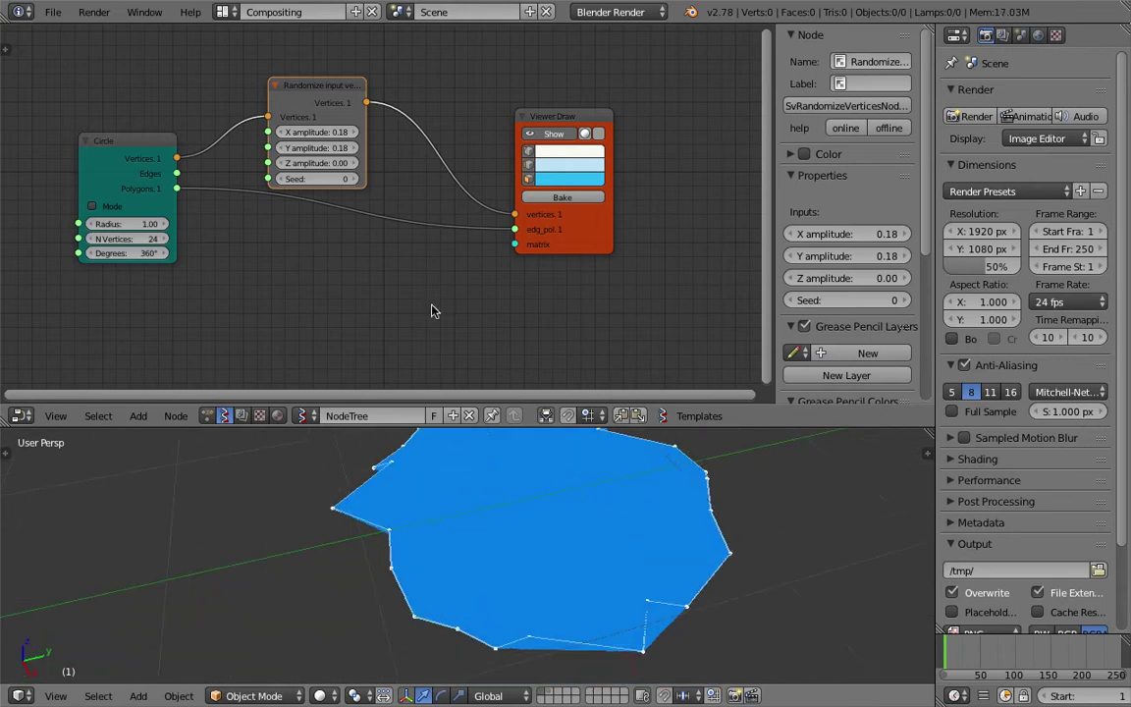
drag(330, 131, 359, 131)
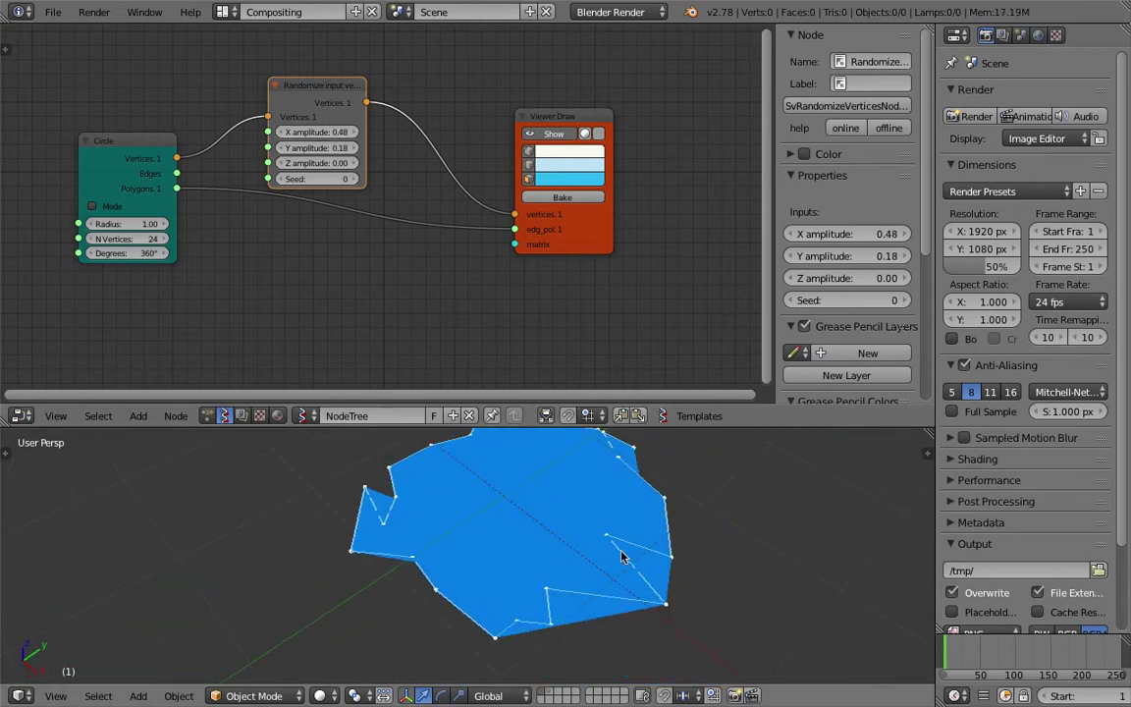
middle_drag(594, 589, 474, 610)
middle_drag(606, 616, 689, 609)
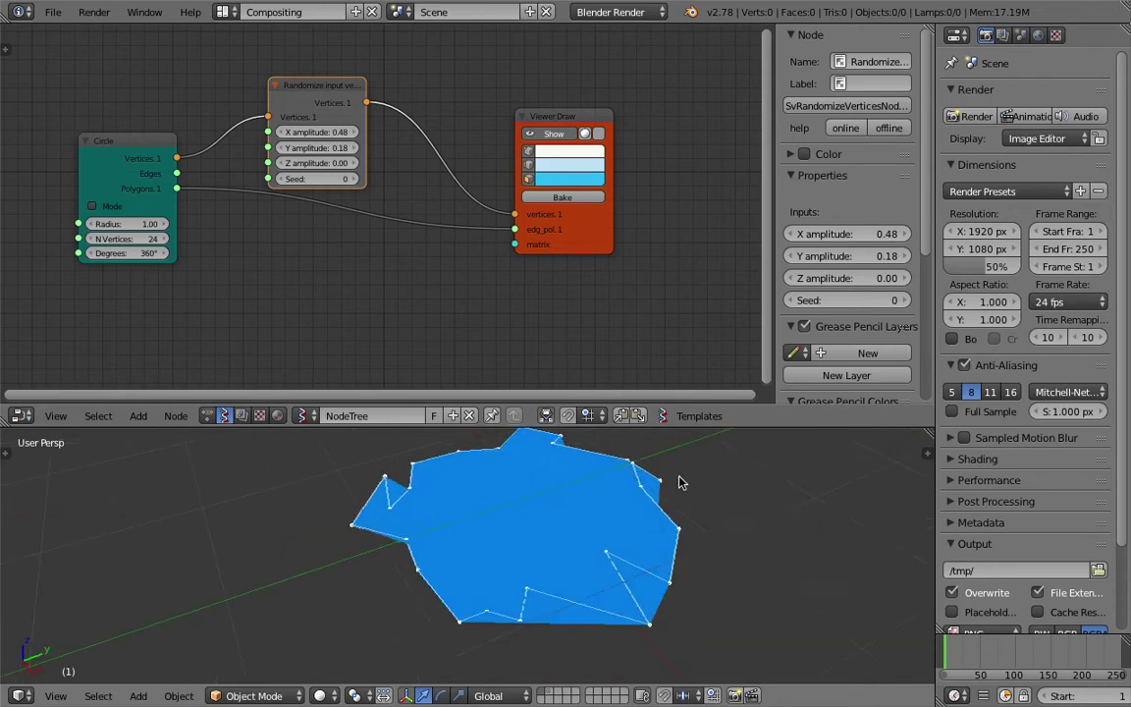
- Toggle ngons tessellation on the Viewer Draw node to compare the shape's display, and save the file
click(575, 149)
scroll(923, 194, down, 2)
click(851, 187)
mouse_move(658, 503)
middle_down()
mouse_move(606, 529)
mouse_move(661, 492)
middle_up()
click(833, 191)
click(833, 189)
click(833, 188)
scroll(631, 518, down, 3)
key(ctrl+s)
click(581, 538)
- Try baking the Viewer Draw shape into a mesh object, move it off the preview and delete it
click(563, 198)
right_click(497, 567)
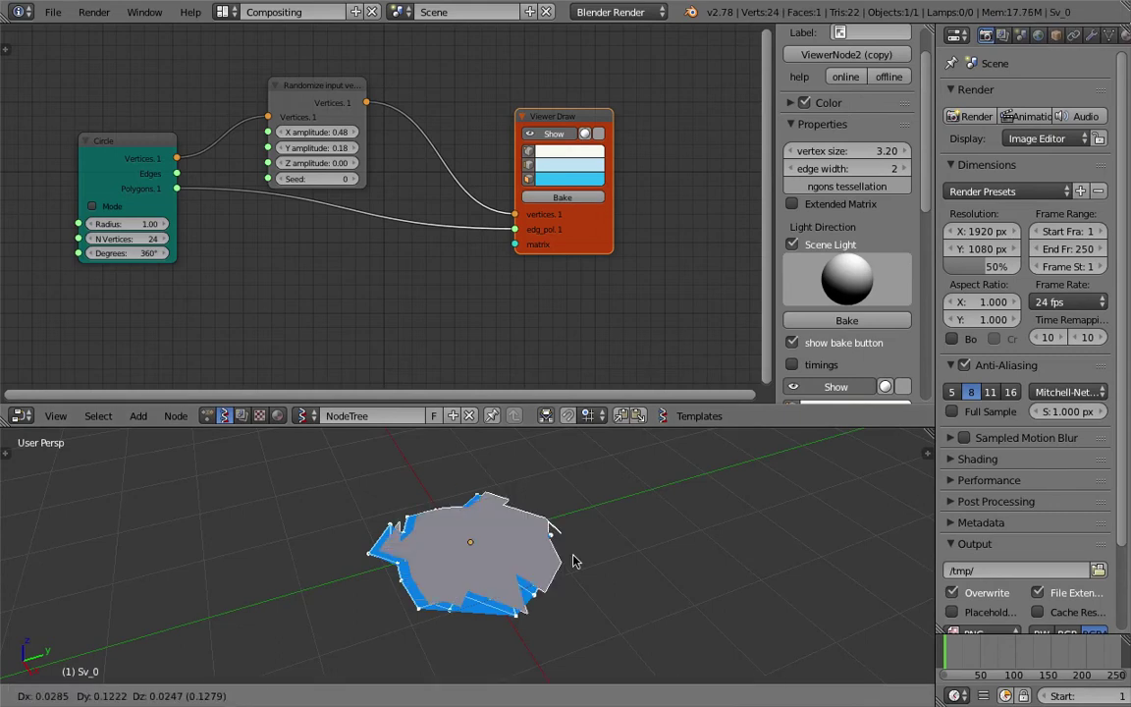
drag(516, 527, 709, 535)
middle_drag(687, 521, 572, 463)
key(Delete)
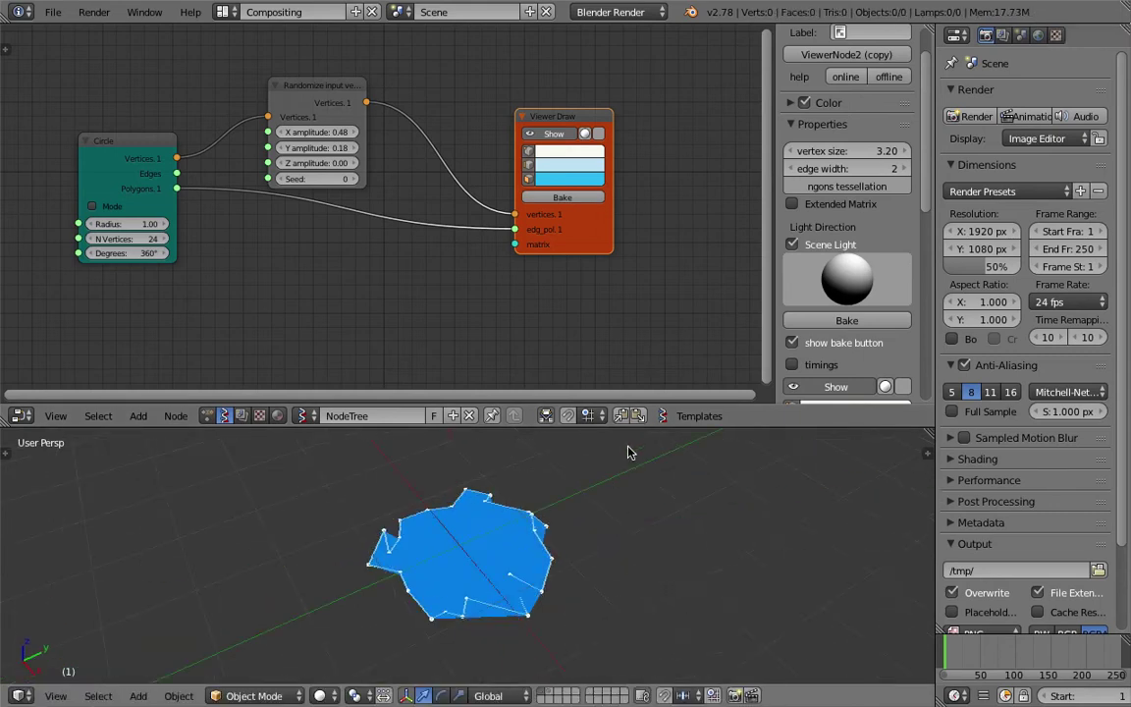
- Set the Circle's N Vertices to 12 and the randomize seed to 61, and save the file
drag(641, 433, 599, 392)
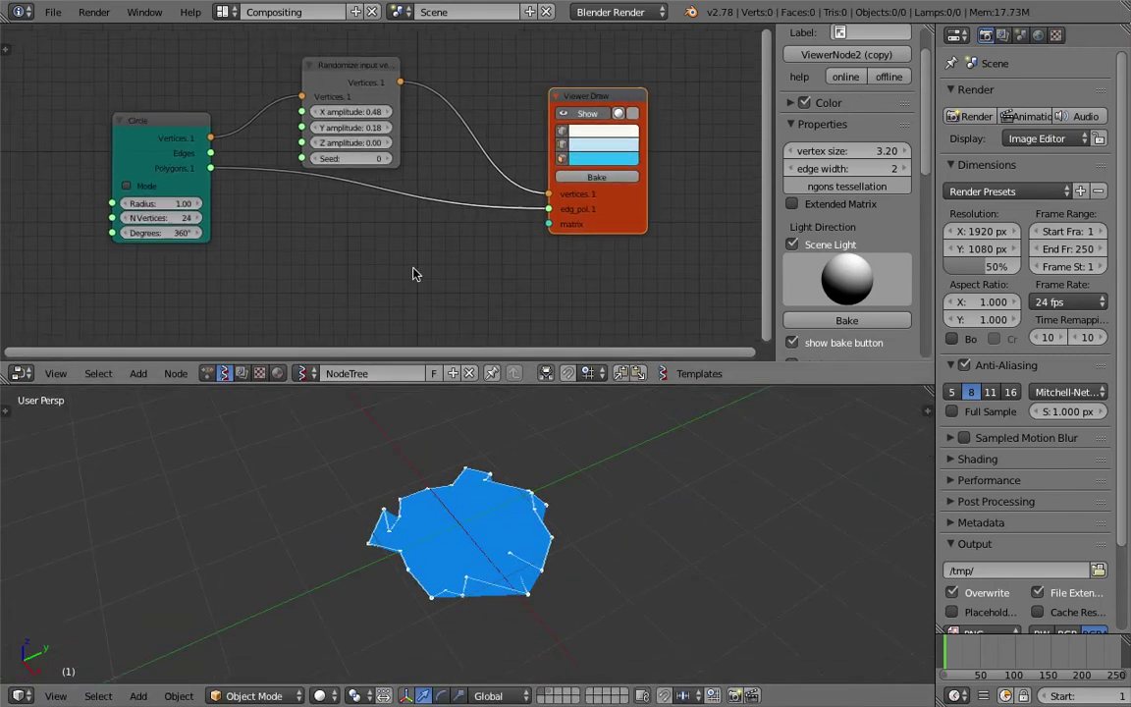
drag(365, 170, 433, 153)
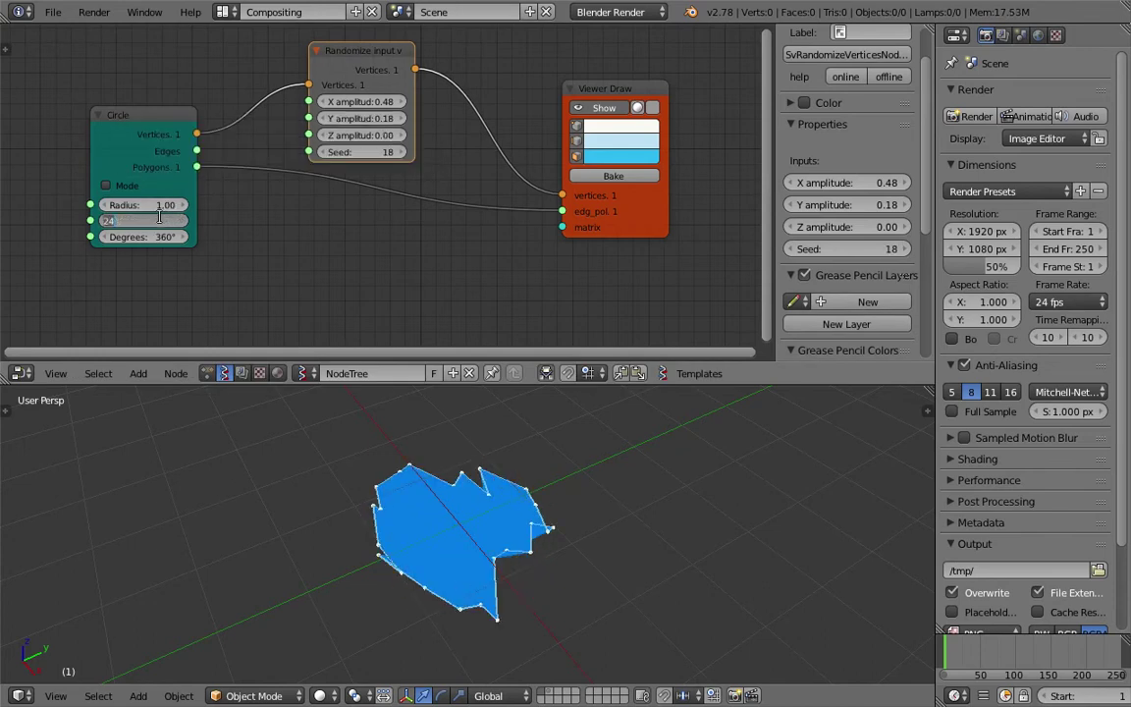
text(12)
key(Return)
drag(362, 152, 388, 158)
key(ctrl+s)
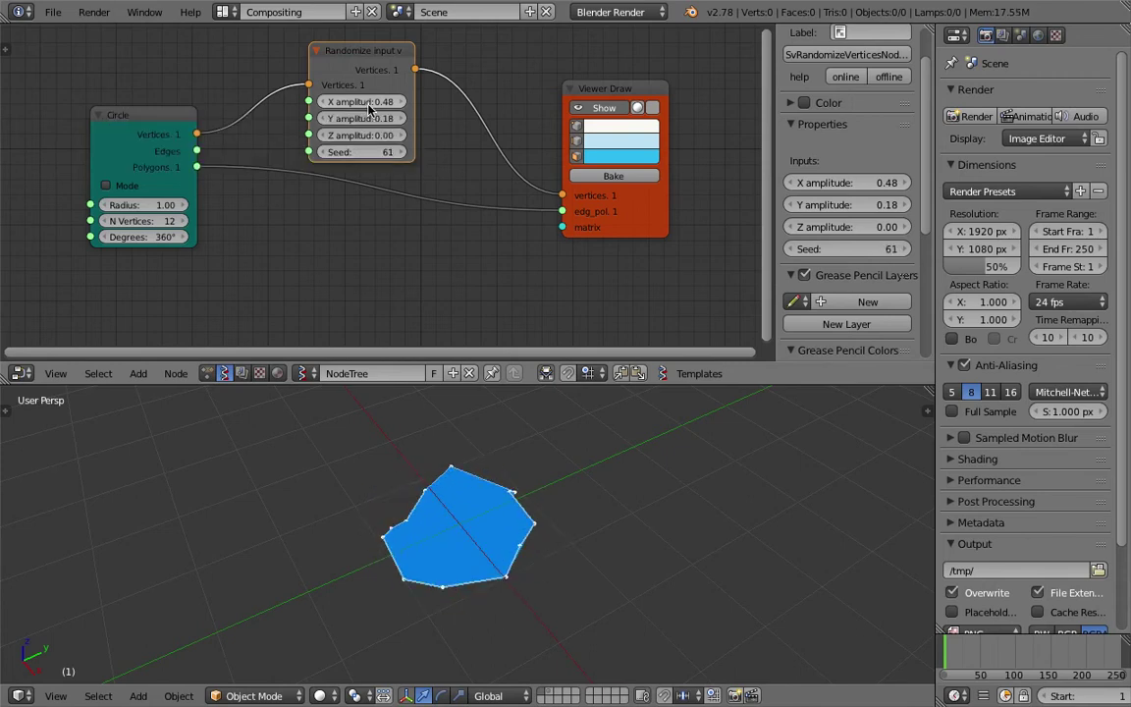
- Set the randomize node's X amplitude to 0.09 and its seed to 97, and save the file
drag(362, 102, 344, 101)
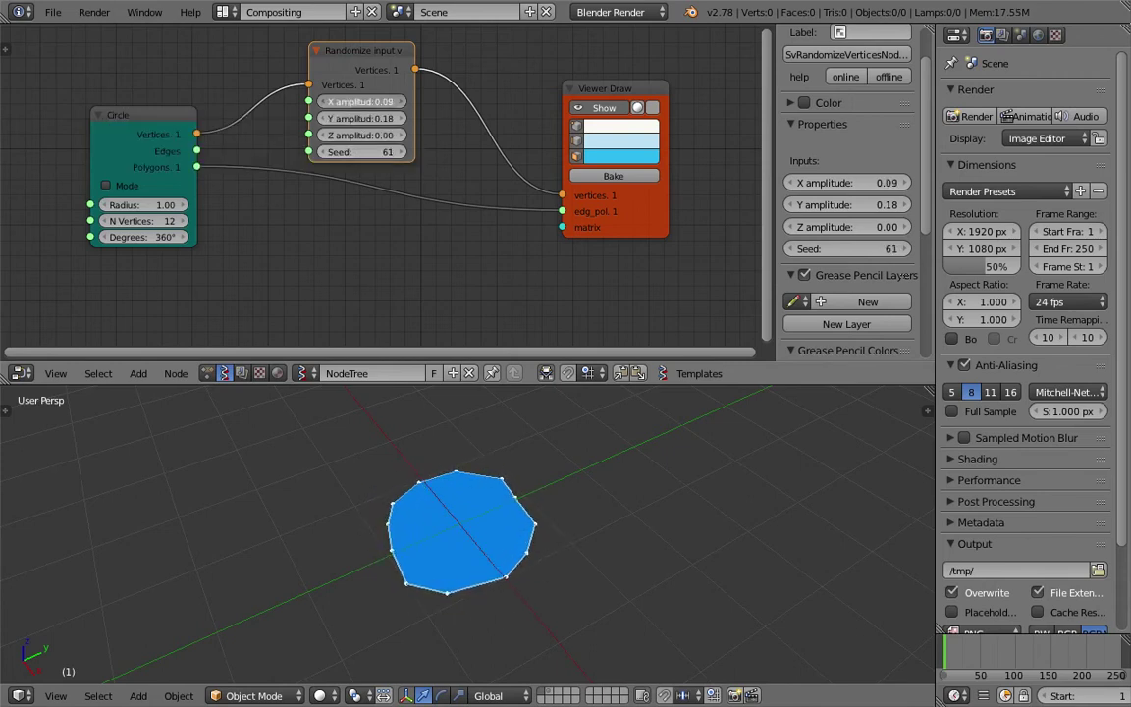
drag(365, 154, 460, 155)
middle_drag(423, 501, 568, 540)
key(ctrl+s)
click(568, 536)
drag(598, 385, 598, 315)
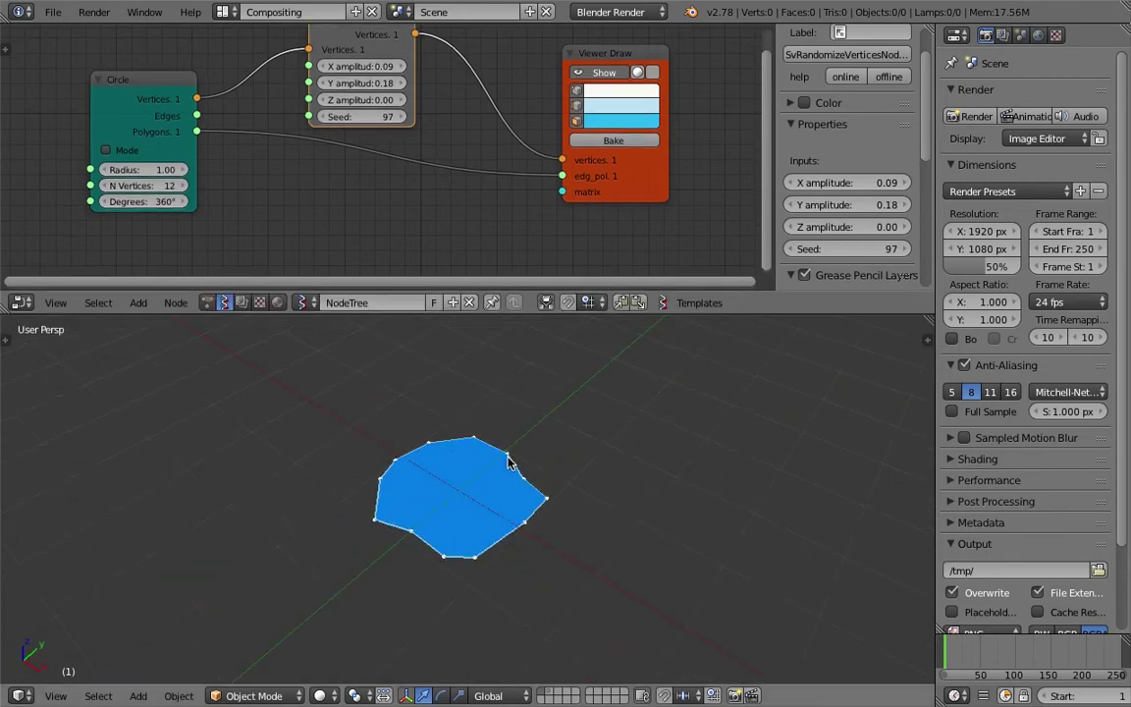
middle_drag(429, 469, 349, 418)
scroll(293, 197, down, 2)
- Try an NGon generator node beside the Circle node and remove it again
drag(391, 316, 400, 344)
key(shift+a)
mouse_move(245, 259)
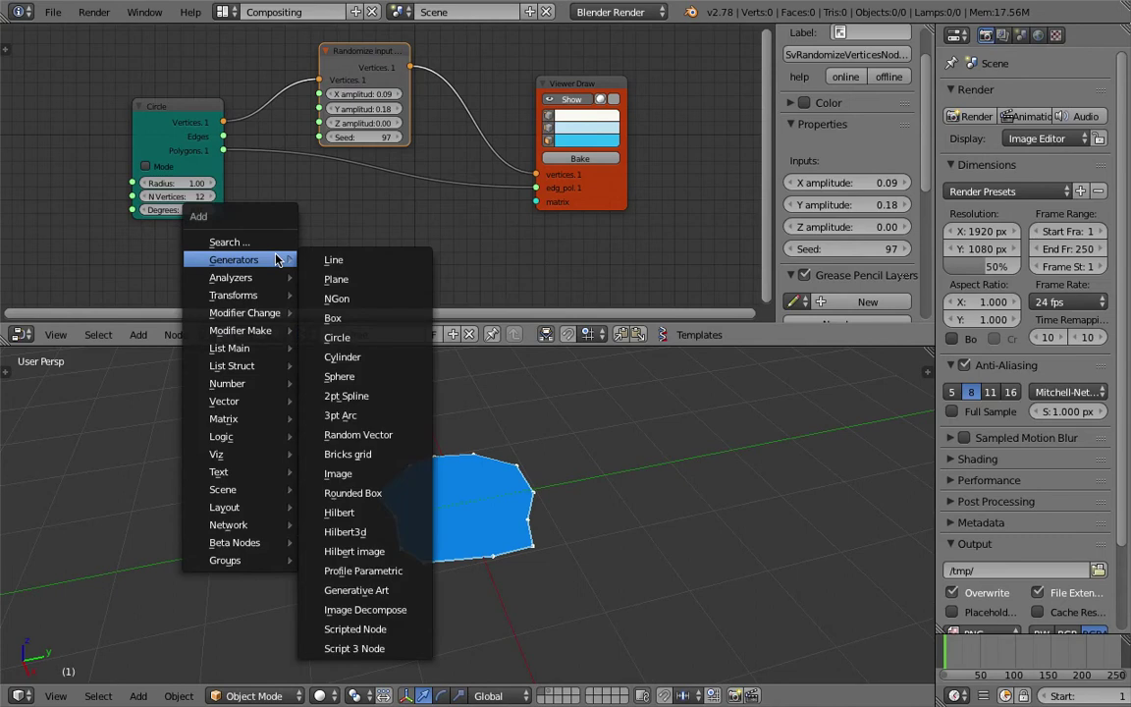
click(358, 301)
click(314, 220)
middle_drag(313, 220, 324, 193)
drag(332, 178, 74, 77)
middle_drag(74, 78, 98, 163)
drag(98, 159, 52, 121)
key(ctrl+s)
click(98, 132)
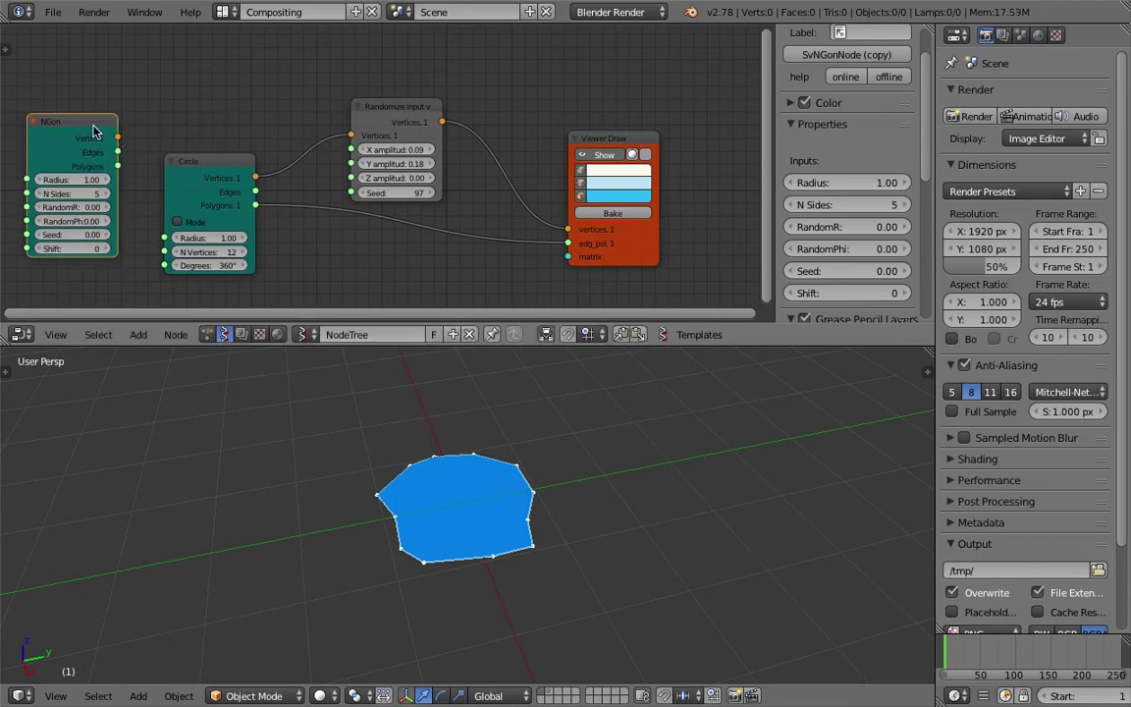
key(x)
- Enlarge the 3D view over the node editor and save the file
middle_drag(312, 253, 288, 217)
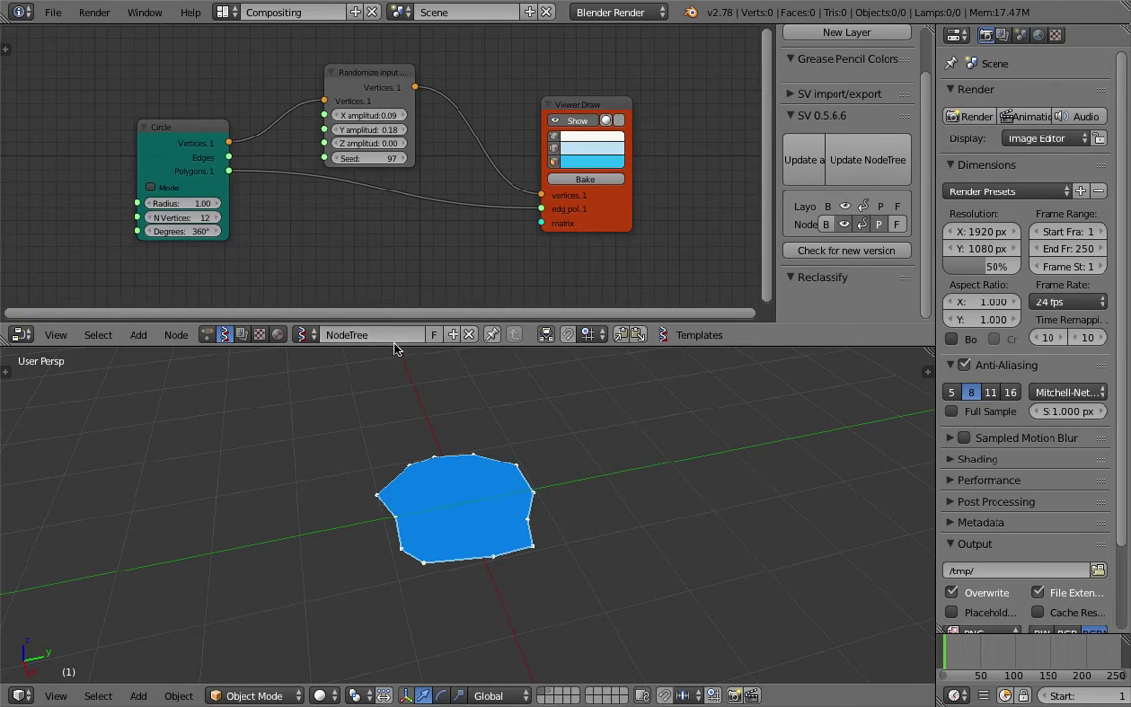
drag(394, 346, 398, 303)
key(ctrl+s)
middle_drag(444, 439, 473, 487)
click(465, 431)
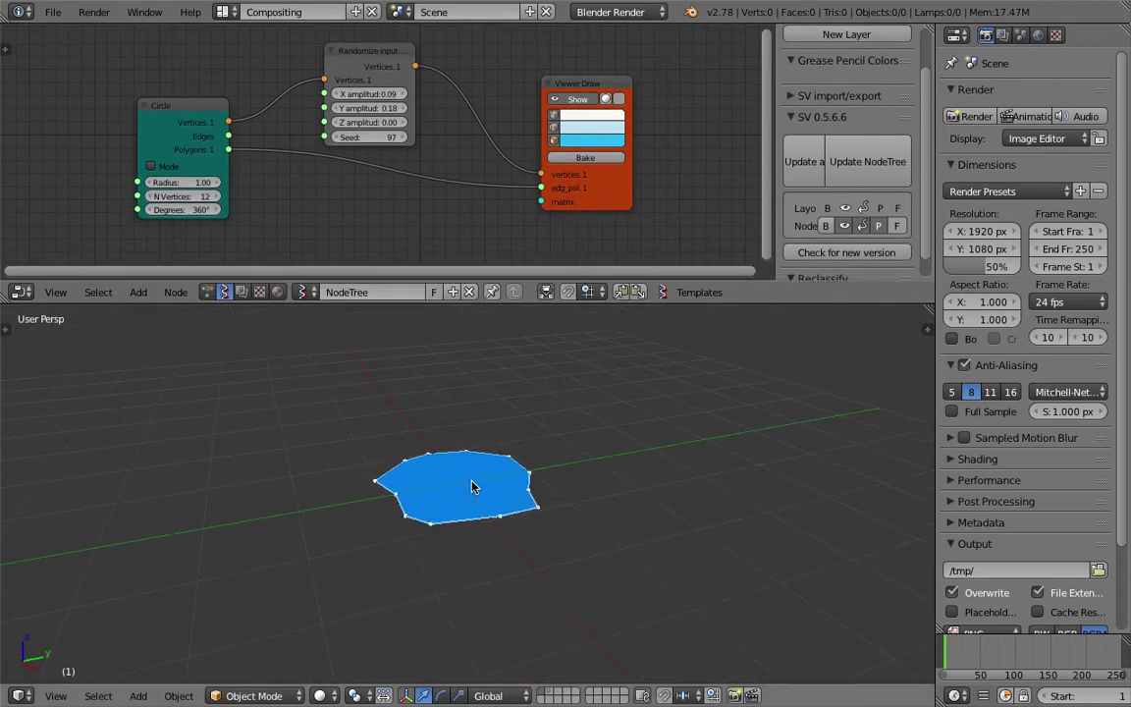
- Move the Viewer Draw node away and insert an Extrude Separate Faces node into the vertices link before it
drag(583, 91, 642, 91)
middle_drag(508, 83, 460, 113)
drag(581, 114, 629, 115)
key(shift+a)
mouse_move(542, 113)
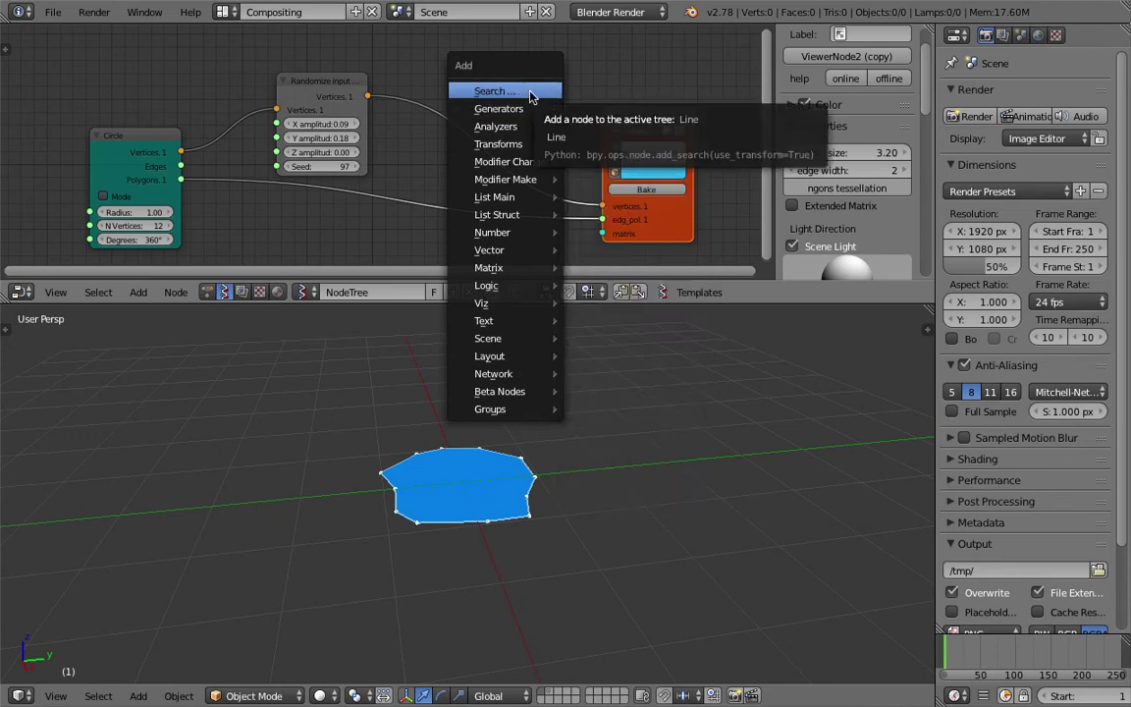
click(531, 91)
text(extru)
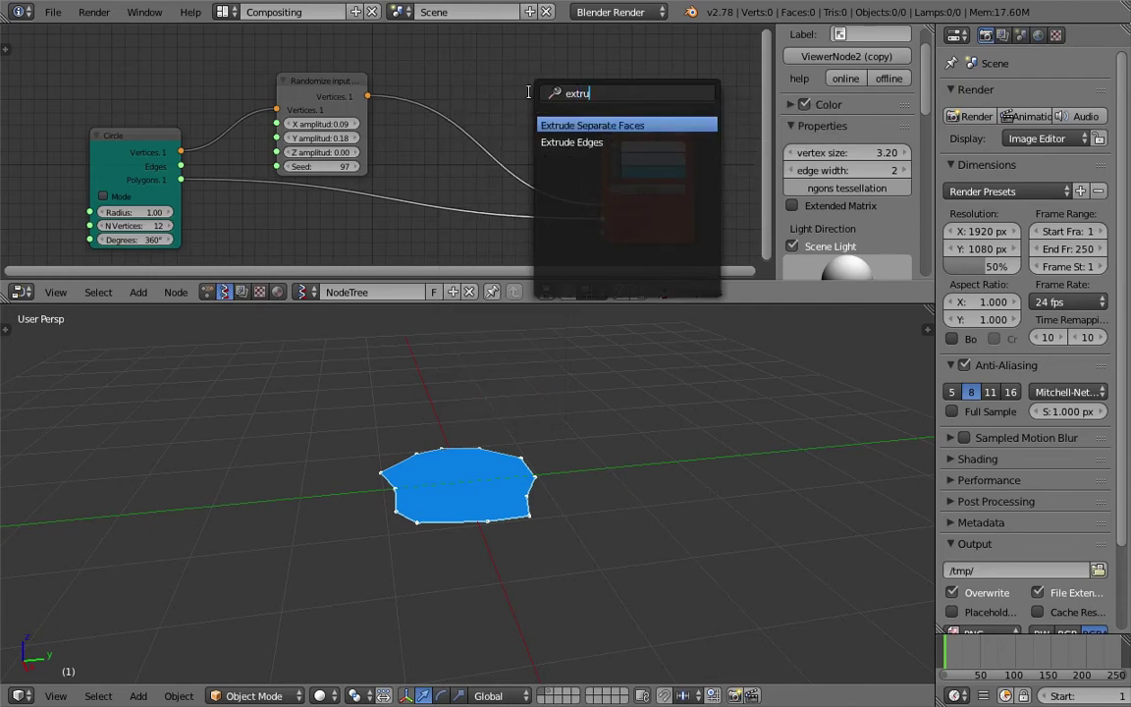
key(Down)
key(Up)
key(Return)
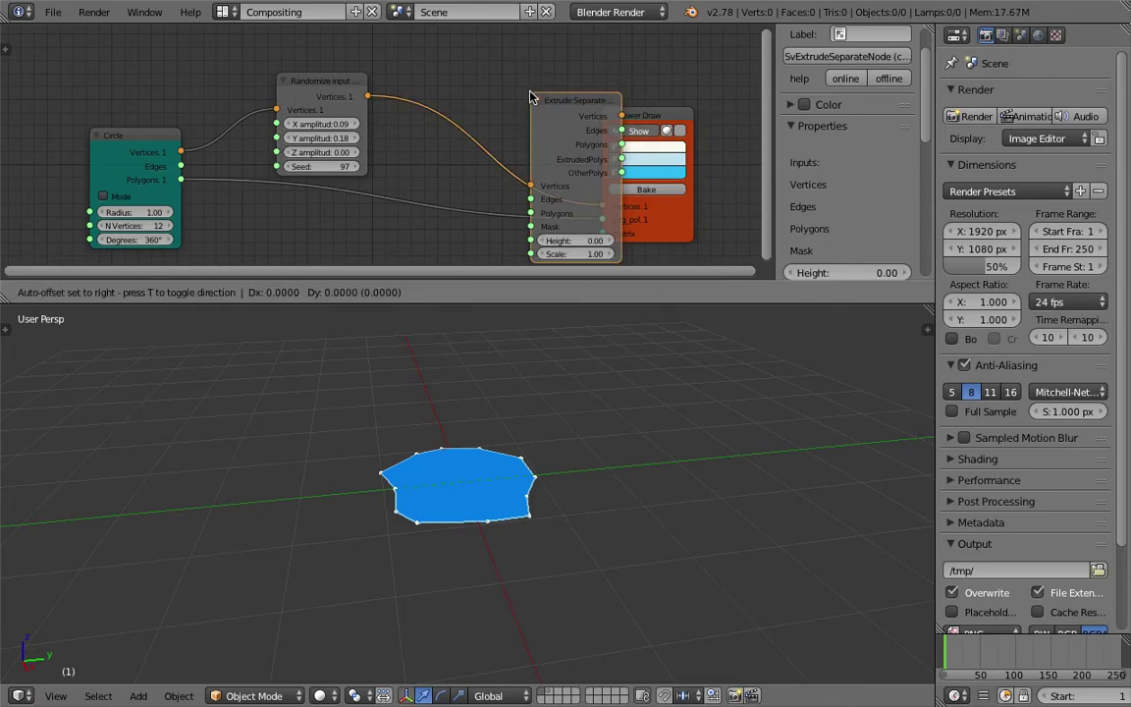
click(472, 57)
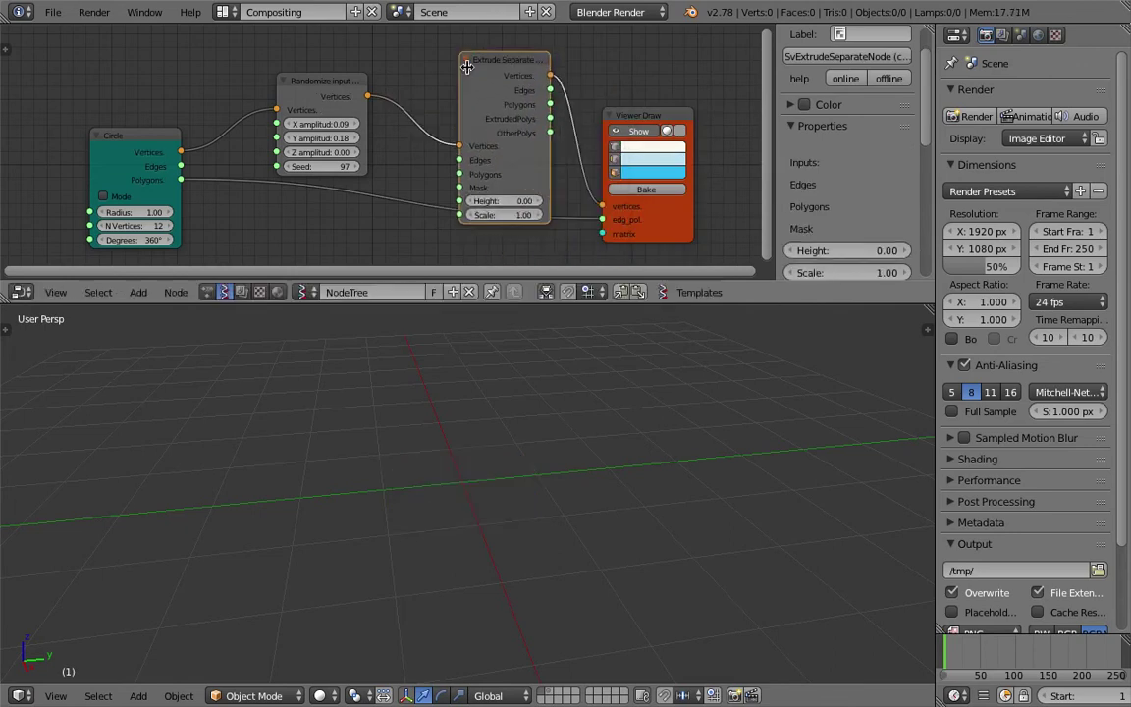
- Connect the Circle's Polygons to the Extrude node's Polygons input, and the Extrude node's Polygons output to the viewer's edg_pol
drag(182, 179, 263, 189)
drag(448, 183, 458, 173)
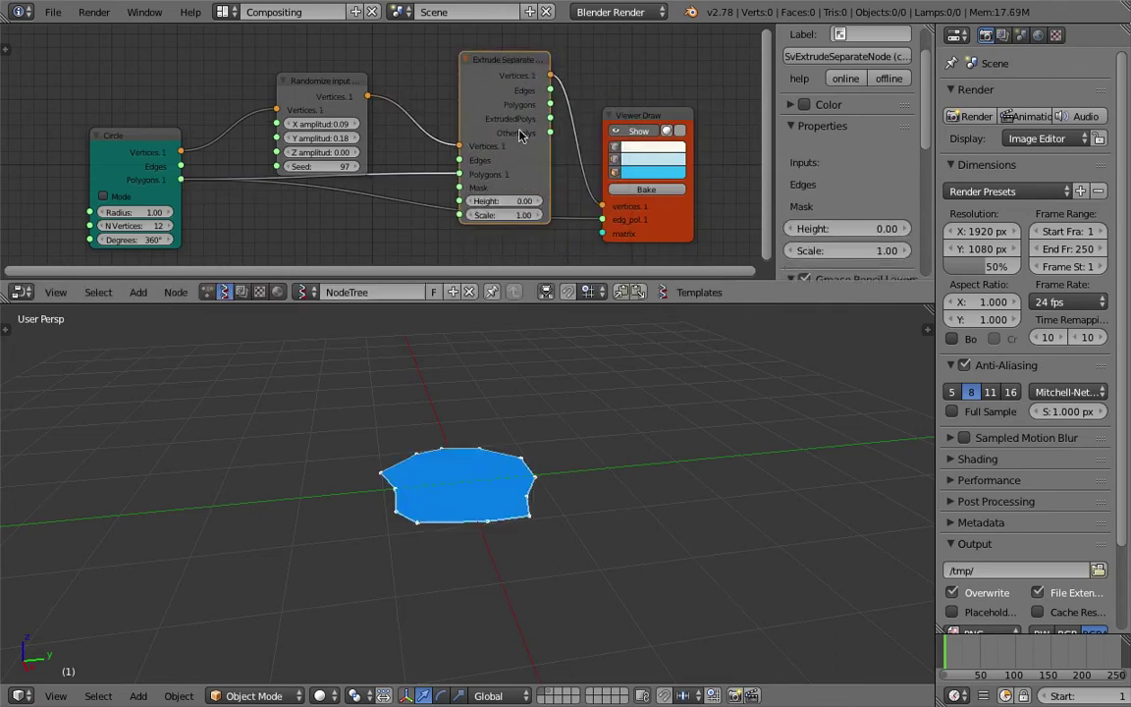
drag(520, 64, 492, 61)
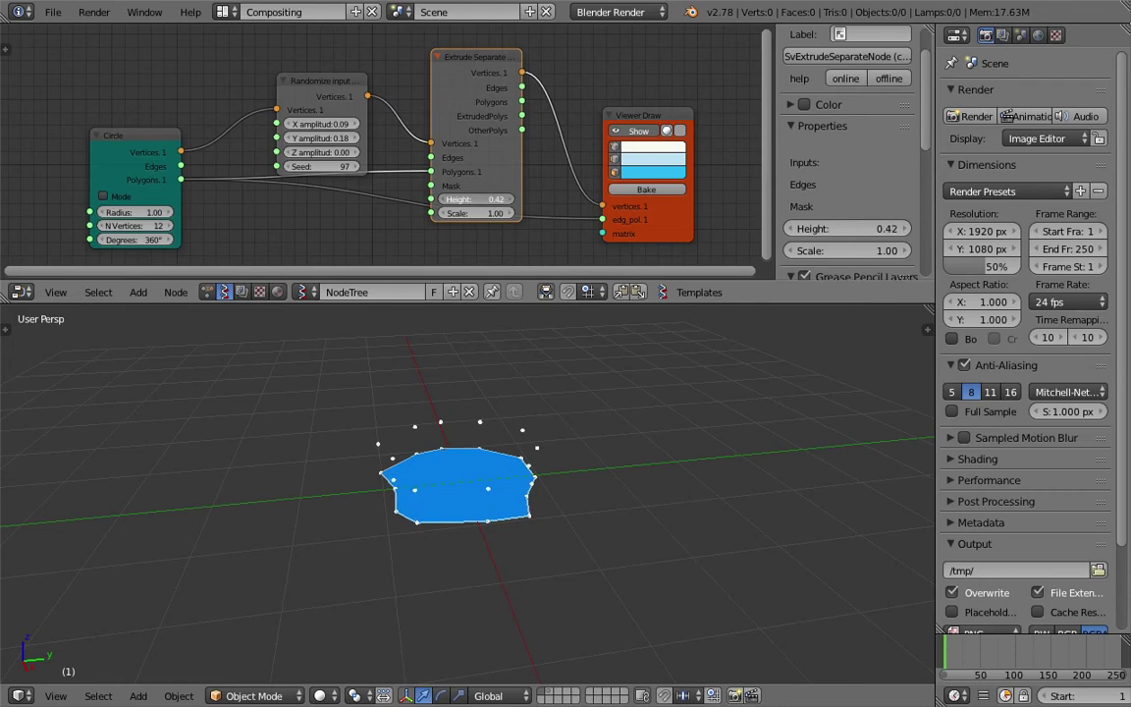
mouse_move(524, 102)
mouse_down()
mouse_move(546, 204)
mouse_move(602, 219)
mouse_up()
middle_drag(582, 456, 434, 487)
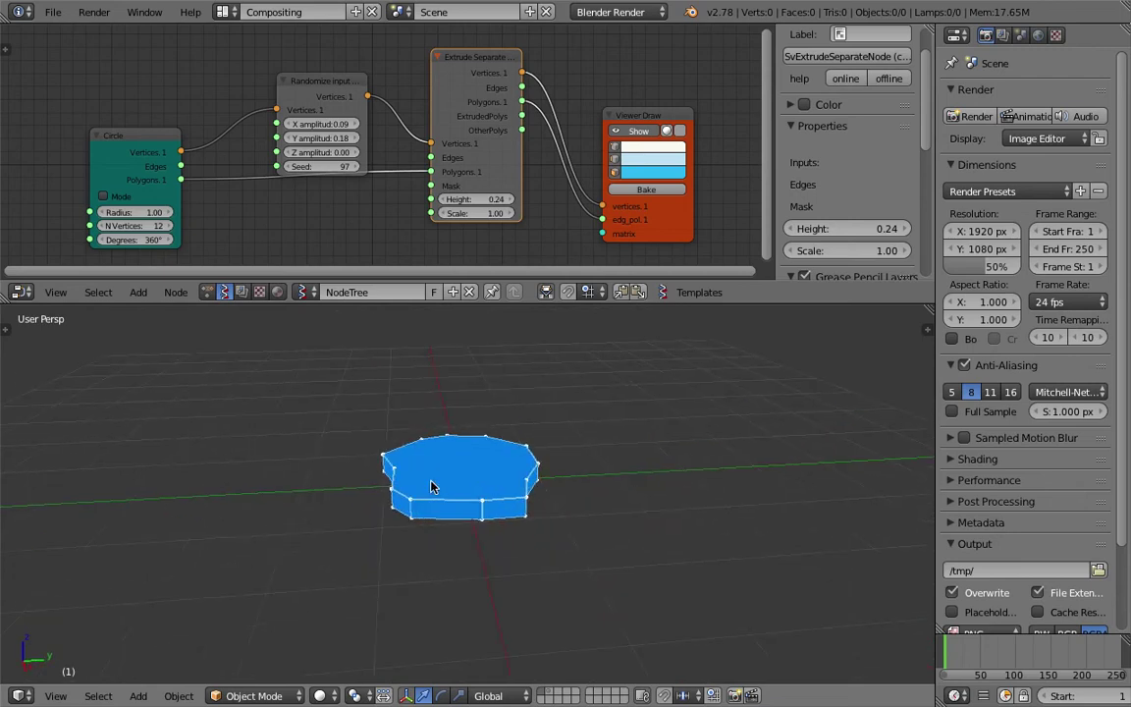
- Set the Extrude Separate Faces node's Height to 0.33
mouse_move(477, 199)
mouse_down()
mouse_move(538, 199)
mouse_move(467, 200)
mouse_move(483, 199)
mouse_up()
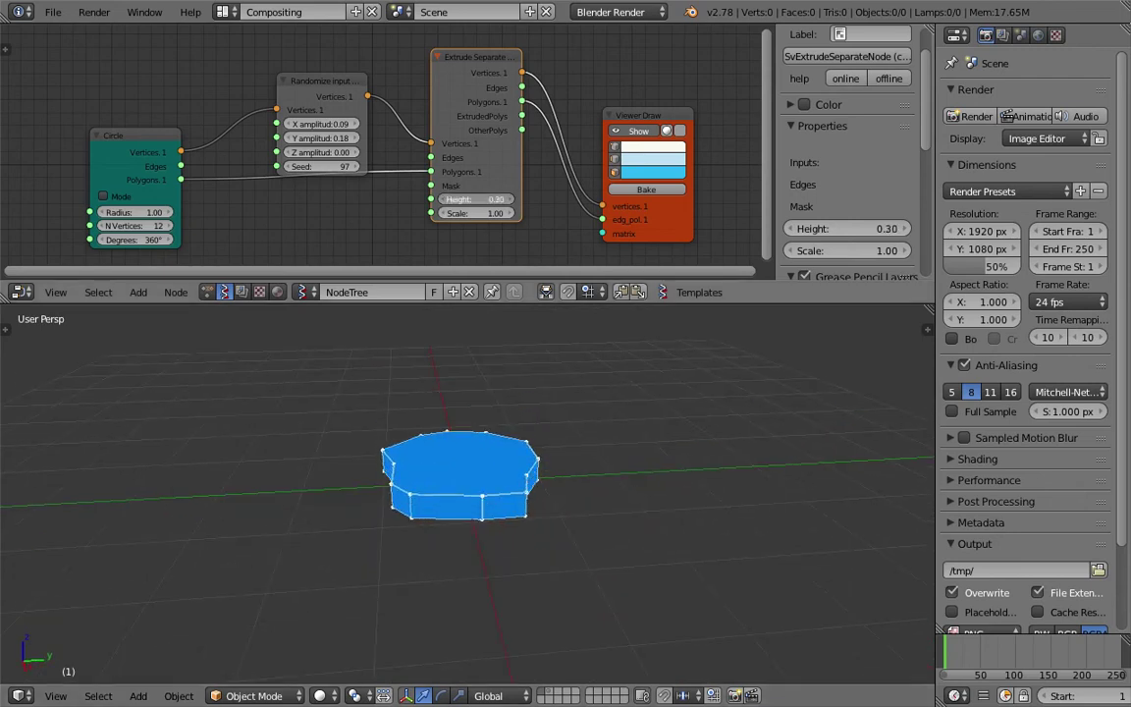
middle_drag(628, 432, 511, 471)
mouse_move(482, 199)
mouse_down()
mouse_move(496, 200)
mouse_move(485, 200)
mouse_up()
middle_drag(503, 474, 434, 471)
middle_drag(561, 490, 481, 498)
scroll(471, 517, down, 5)
- Arrange the Extrude, Randomize, Viewer Draw and Circle nodes into a more compact layout and save the file
drag(485, 70, 470, 71)
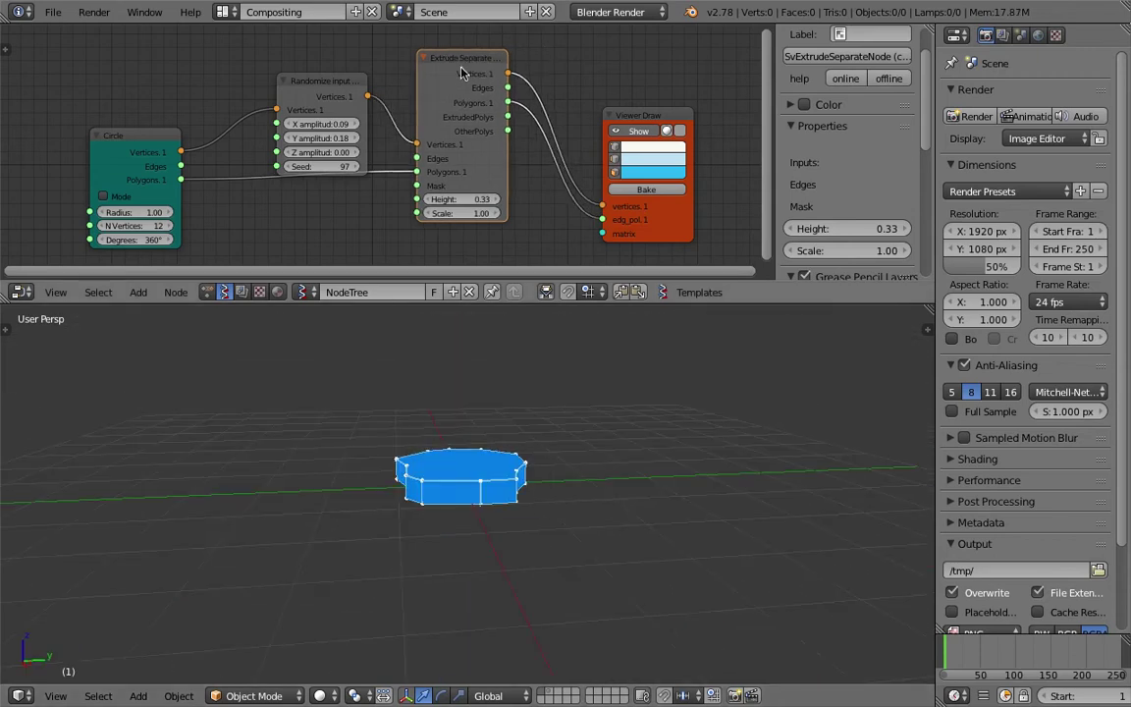
drag(343, 89, 329, 70)
key(ctrl+s)
drag(659, 117, 582, 106)
middle_drag(562, 118, 629, 106)
scroll(590, 108, down, 2)
drag(226, 128, 251, 117)
key(ctrl+s)
- Save the project as a new incremented version named ANSV_stackTowers_002.blend
middle_drag(561, 503, 584, 525)
middle_drag(477, 248, 406, 249)
key(ctrl+s)
click(52, 12)
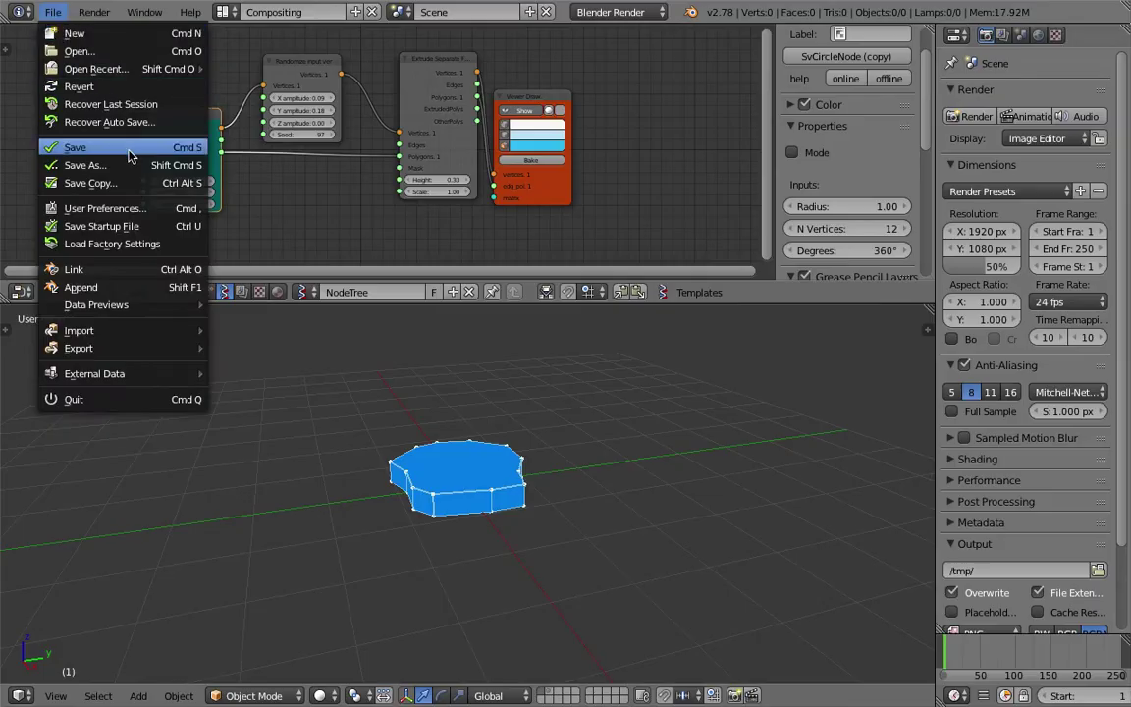
click(129, 148)
click(1002, 79)
click(1065, 59)
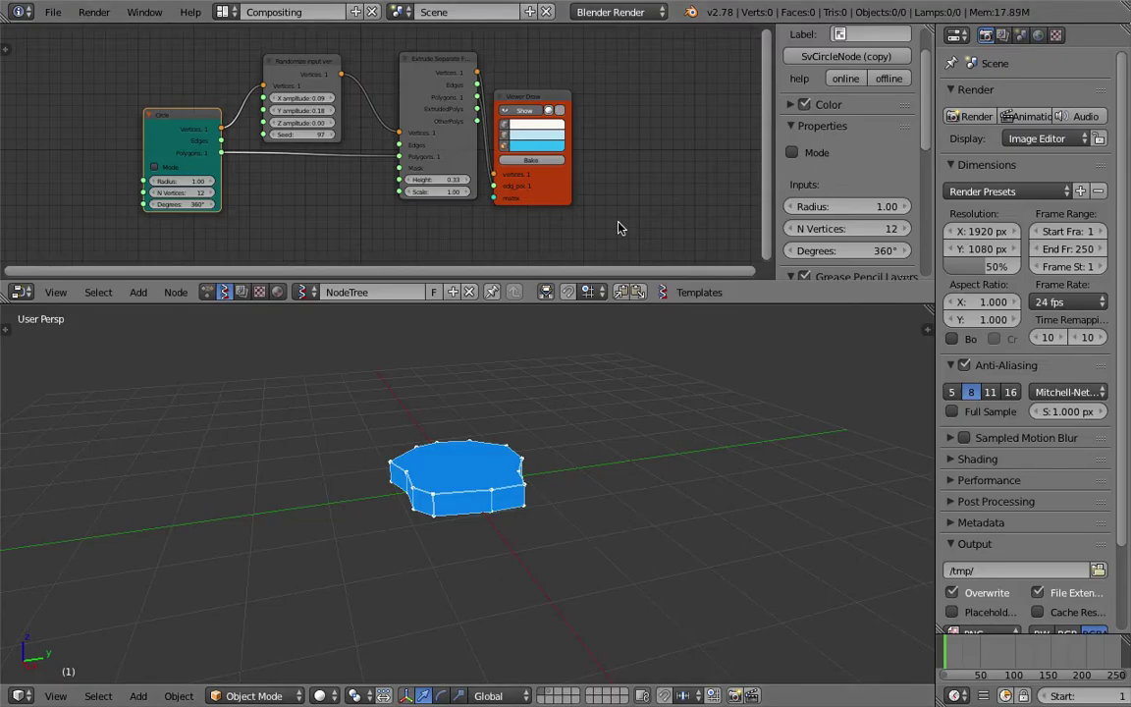
- Add a Frame Info node near the Circle node and save over the existing file
drag(632, 304, 631, 336)
middle_drag(170, 168, 214, 147)
key(shift+a)
click(170, 160)
text(frame)
key(Return)
click(76, 155)
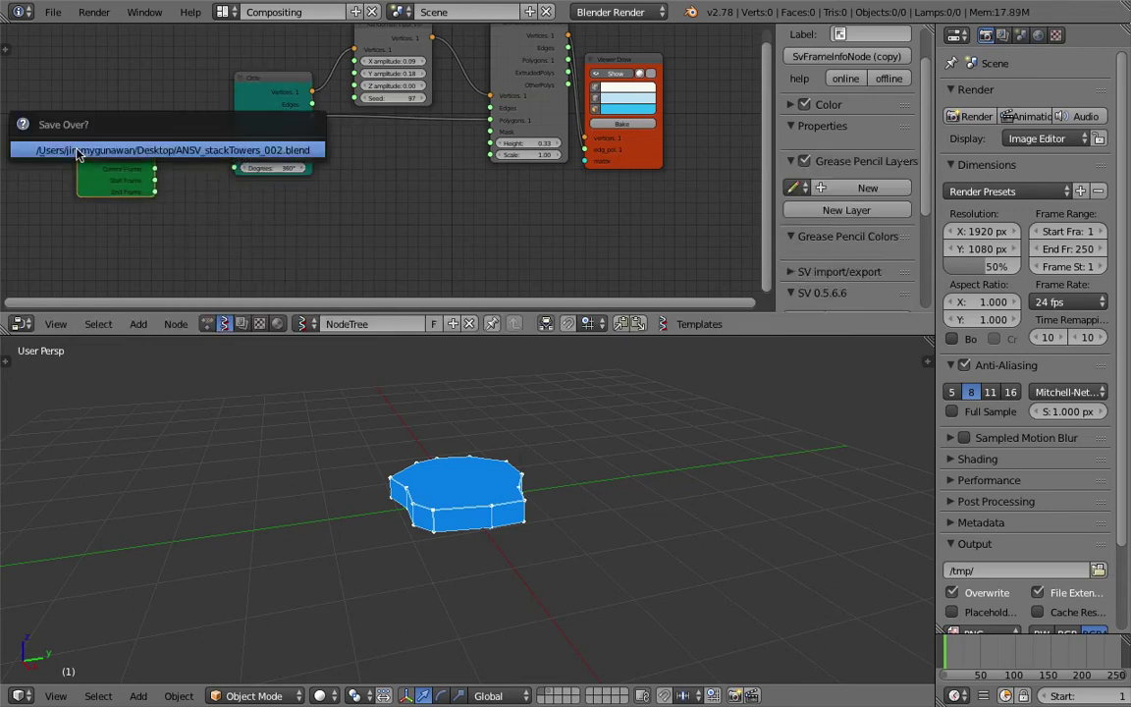
- Connect the Frame Info node's Current Frame output to the Randomize node's Seed input, and play the animation
drag(154, 170, 356, 98)
scroll(1043, 702, down, 2)
click(1025, 696)
- Save over the existing file while the animation keeps playing
middle_drag(609, 639, 482, 460)
scroll(501, 487, down, 4)
key(ctrl+s)
click(512, 512)
middle_drag(578, 484, 432, 509)
middle_drag(483, 247, 507, 268)
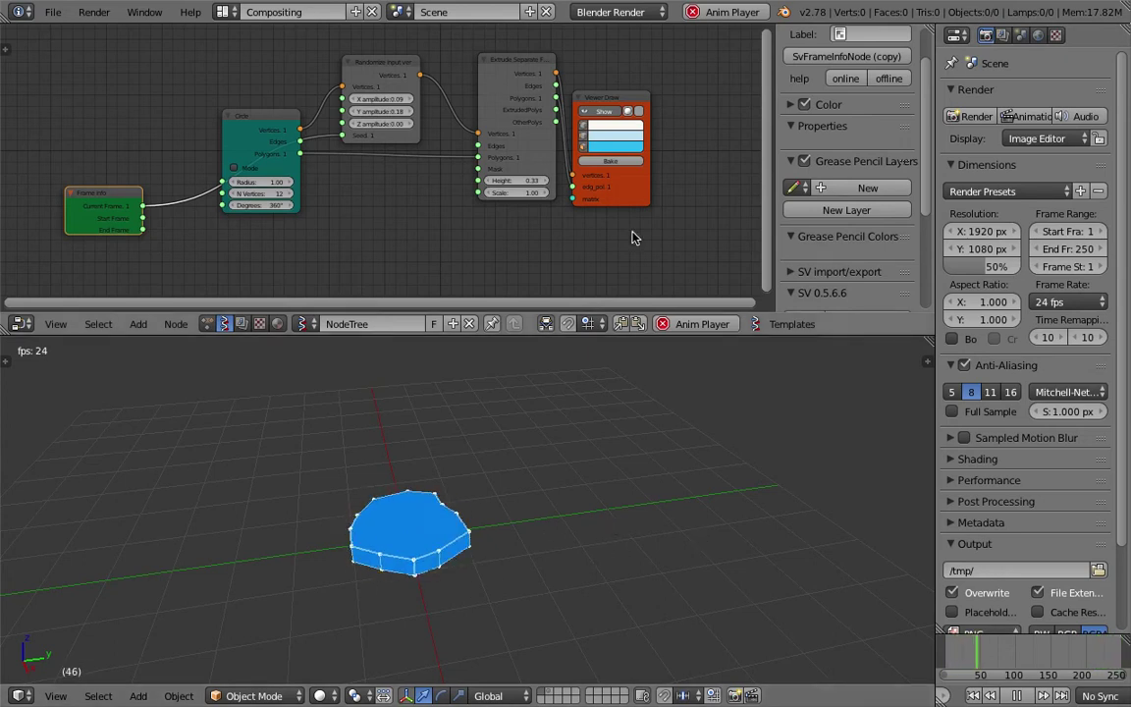
- Bake six slab variations from the Viewer Draw node during playback, and stop the animation
click(632, 165)
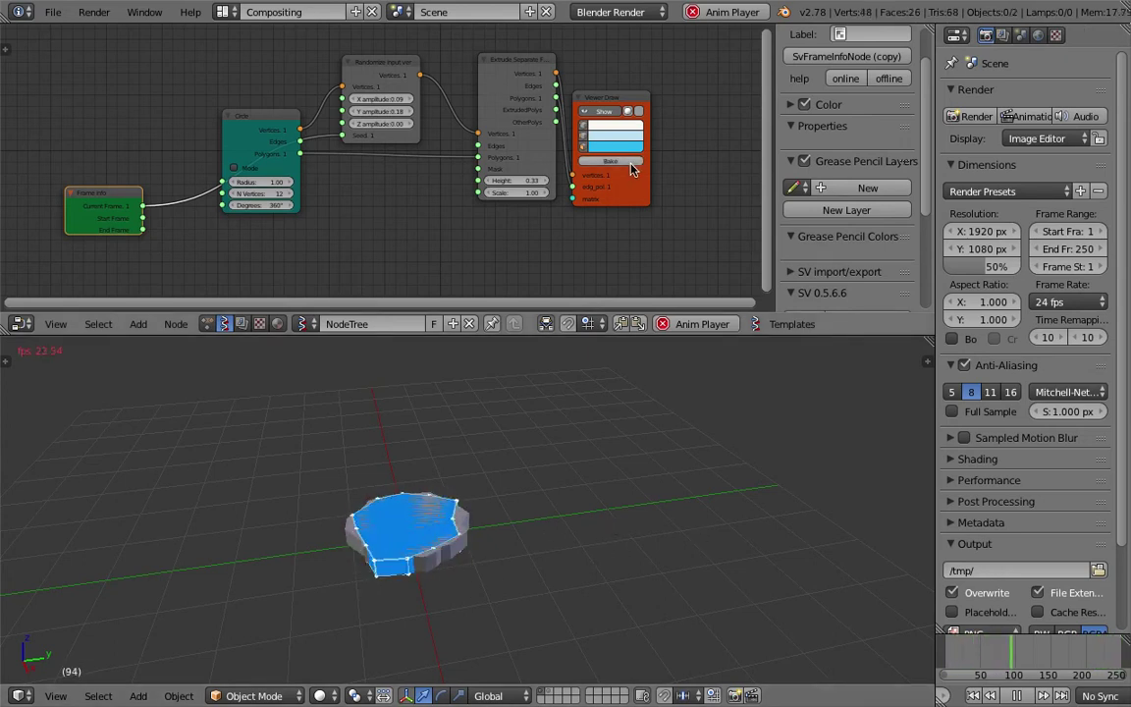
click(631, 165)
click(632, 164)
click(632, 164)
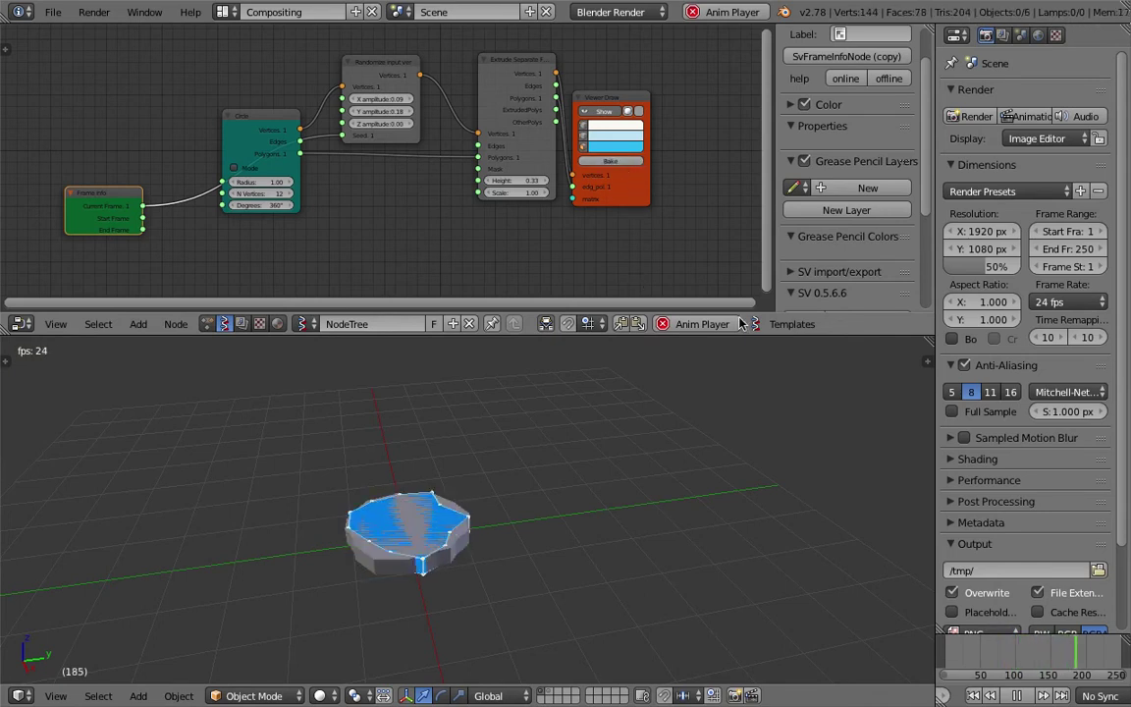
click(1017, 698)
- Spread the overlapping baked slabs apart along the Y axis into a row of six
middle_drag(446, 436, 528, 107)
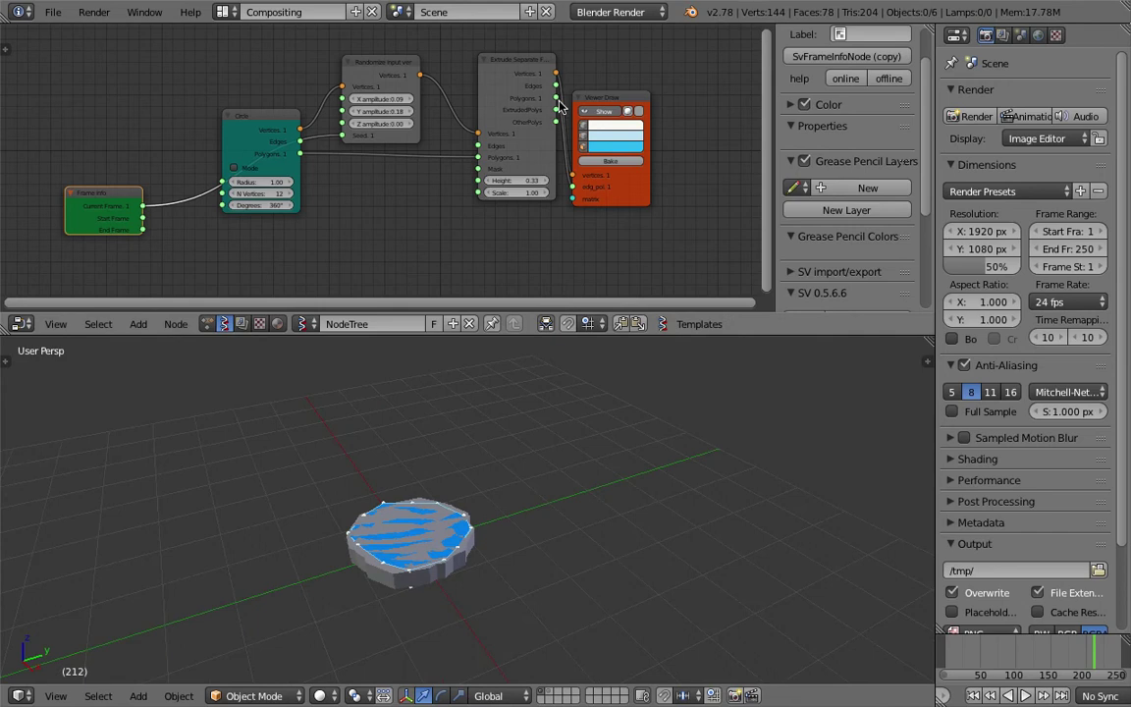
shift+middle_drag(496, 474, 540, 446)
right_click(492, 493)
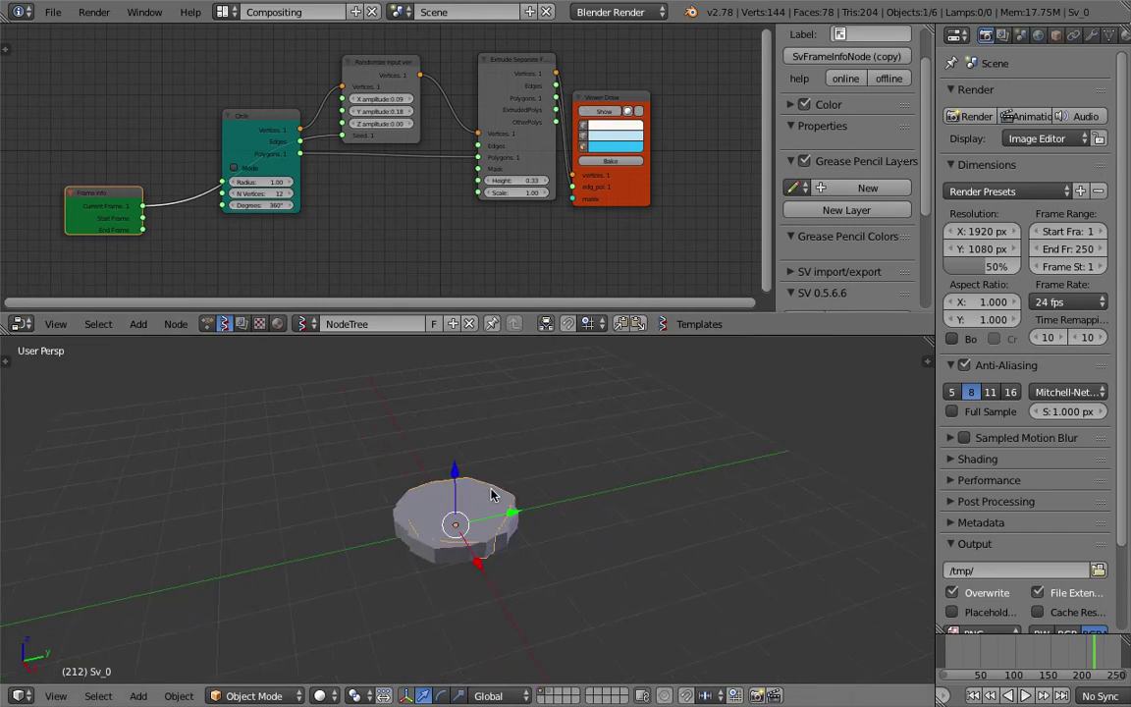
middle_drag(492, 493, 520, 526)
drag(515, 506, 401, 546)
right_click(496, 509)
drag(506, 508, 280, 577)
right_click(483, 513)
drag(511, 505, 859, 433)
middle_drag(523, 522, 468, 418)
scroll(473, 517, down, 3)
middle_drag(473, 517, 550, 527)
- Deselect all objects and save the file
key(ctrl+s)
click(505, 511)
key(a)
key(a)
key(a)
scroll(545, 505, down, 3)
key(ctrl+s)
click(552, 532)
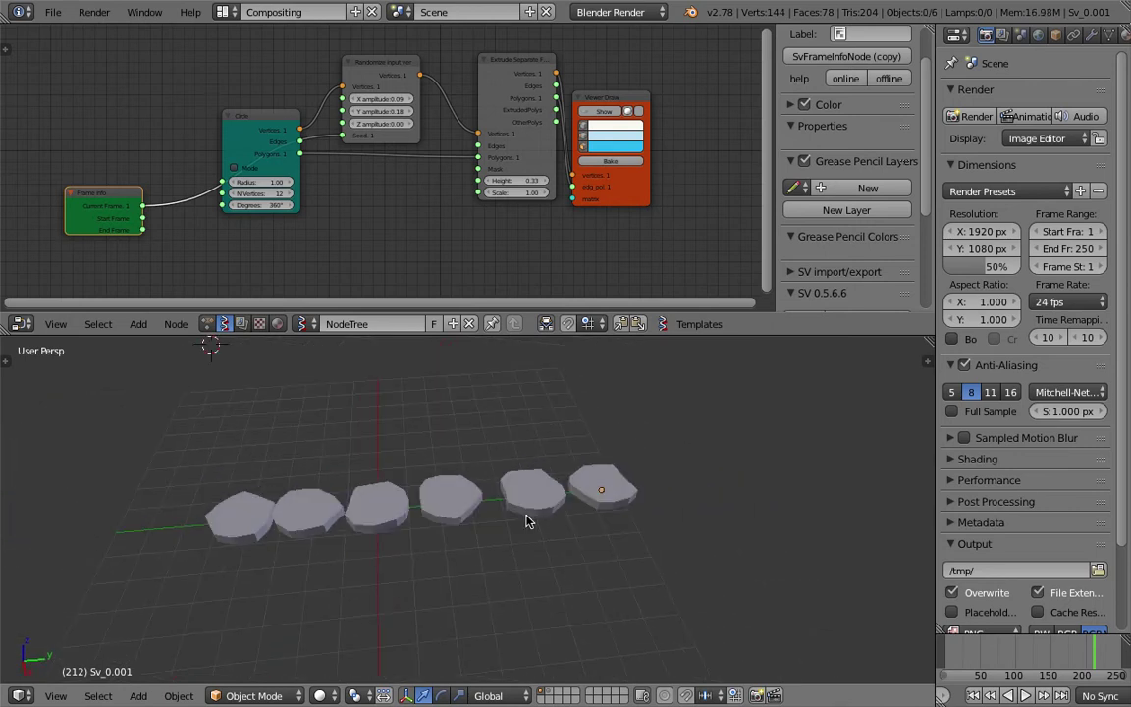
- Add a mesh cube and move it along the Y axis beyond the end of the slab row
key(shift+a)
mouse_move(530, 438)
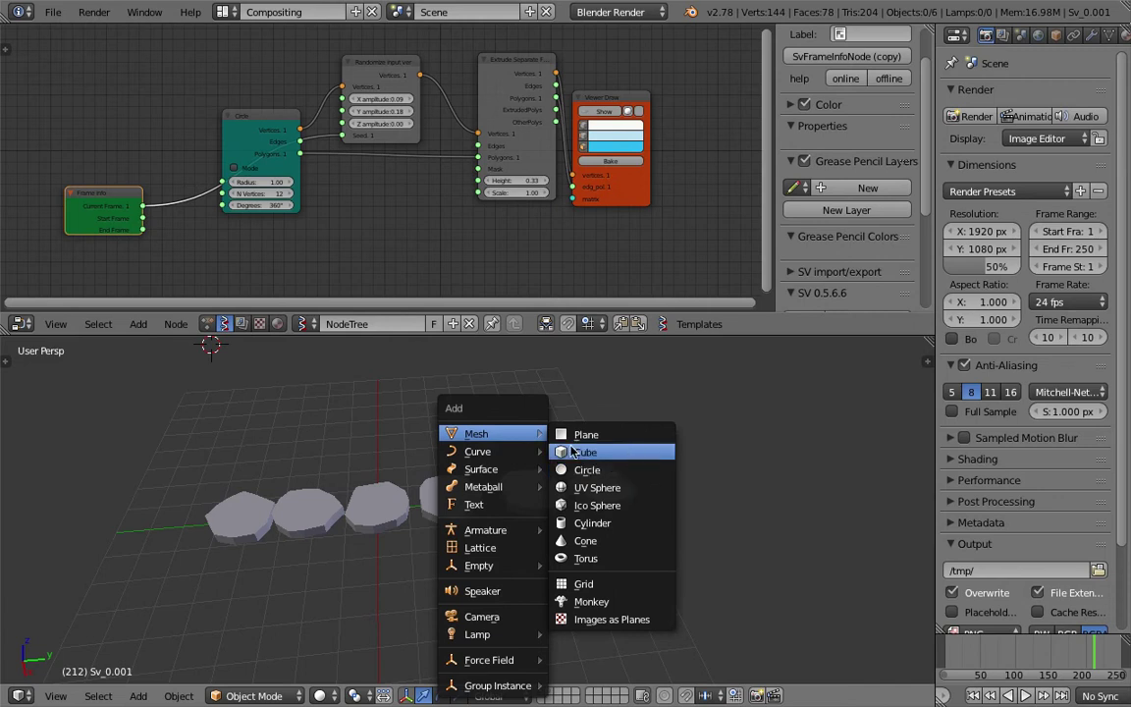
click(607, 452)
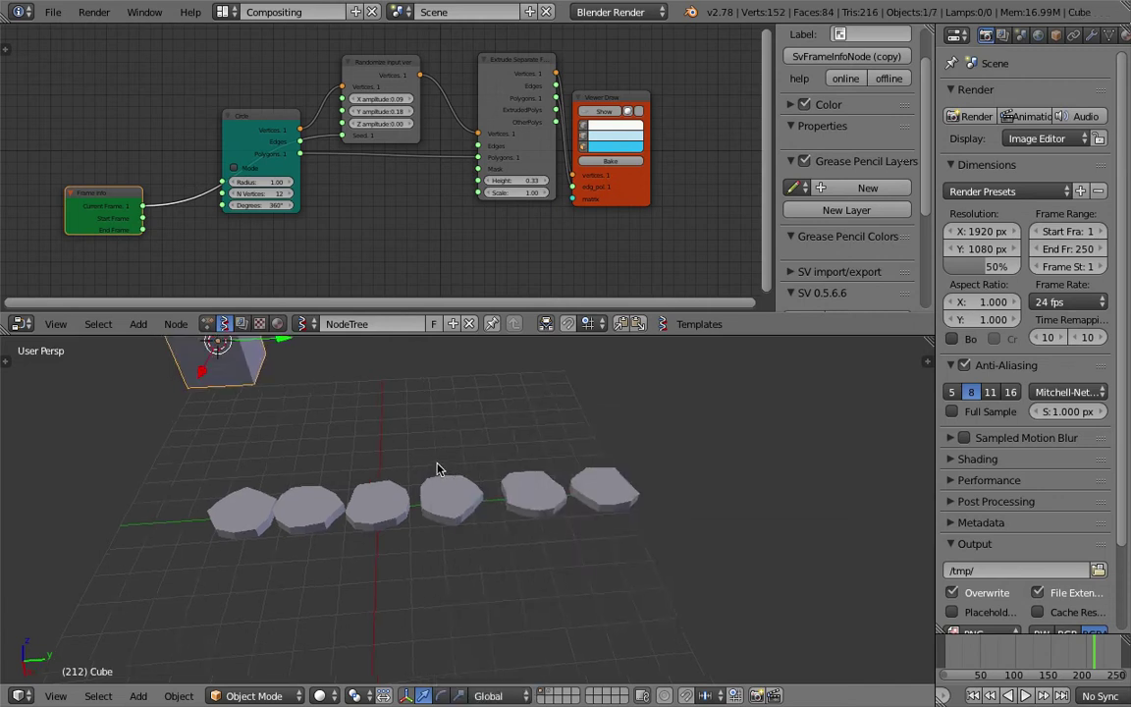
scroll(412, 457, down, 2)
key(g)
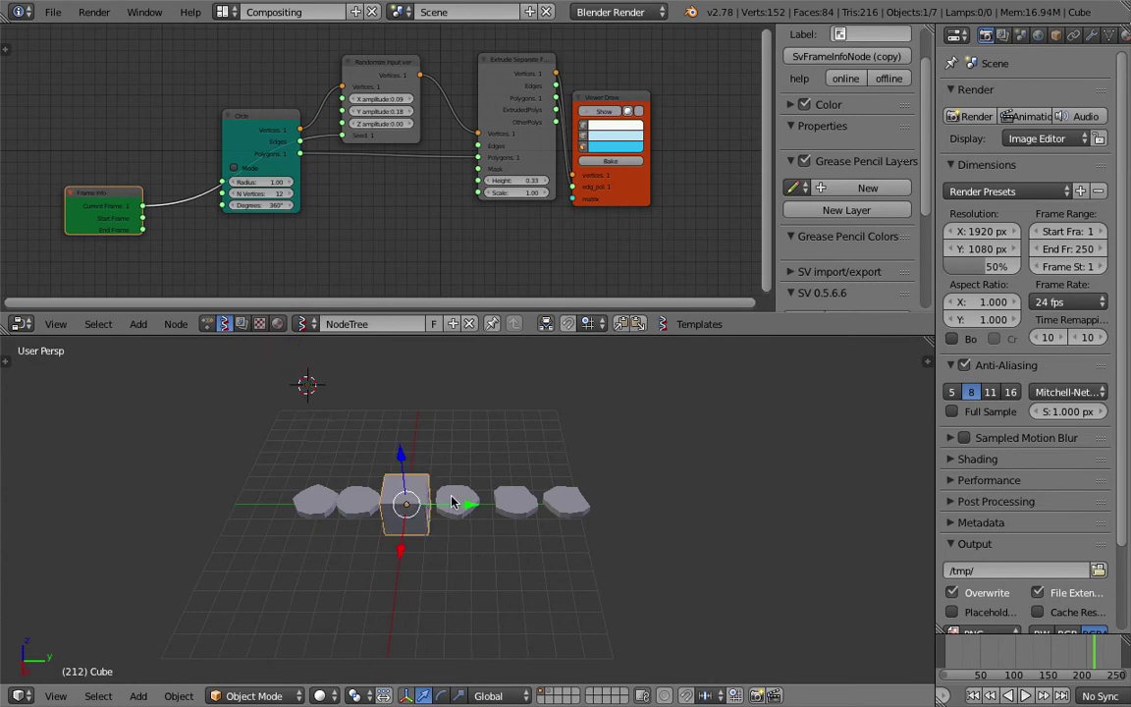
key(y)
click(729, 510)
scroll(631, 495, up, 3)
middle_drag(629, 493, 572, 470)
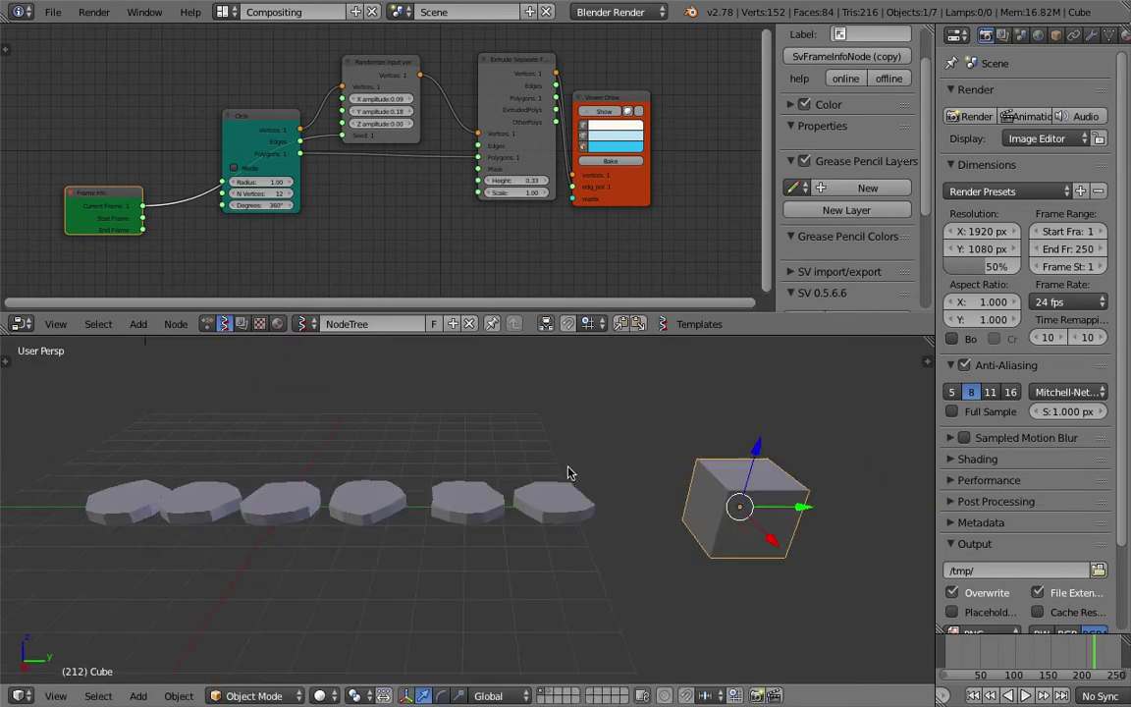
middle_drag(741, 488, 609, 535)
- Go through the baked slabs one by one to compare their shapes, and reselect the cube
right_click(555, 507)
right_click(467, 506)
right_click(364, 502)
right_click(283, 501)
right_click(201, 499)
right_click(128, 498)
right_click(468, 501)
right_click(553, 500)
right_click(746, 503)
middle_drag(747, 503, 756, 498)
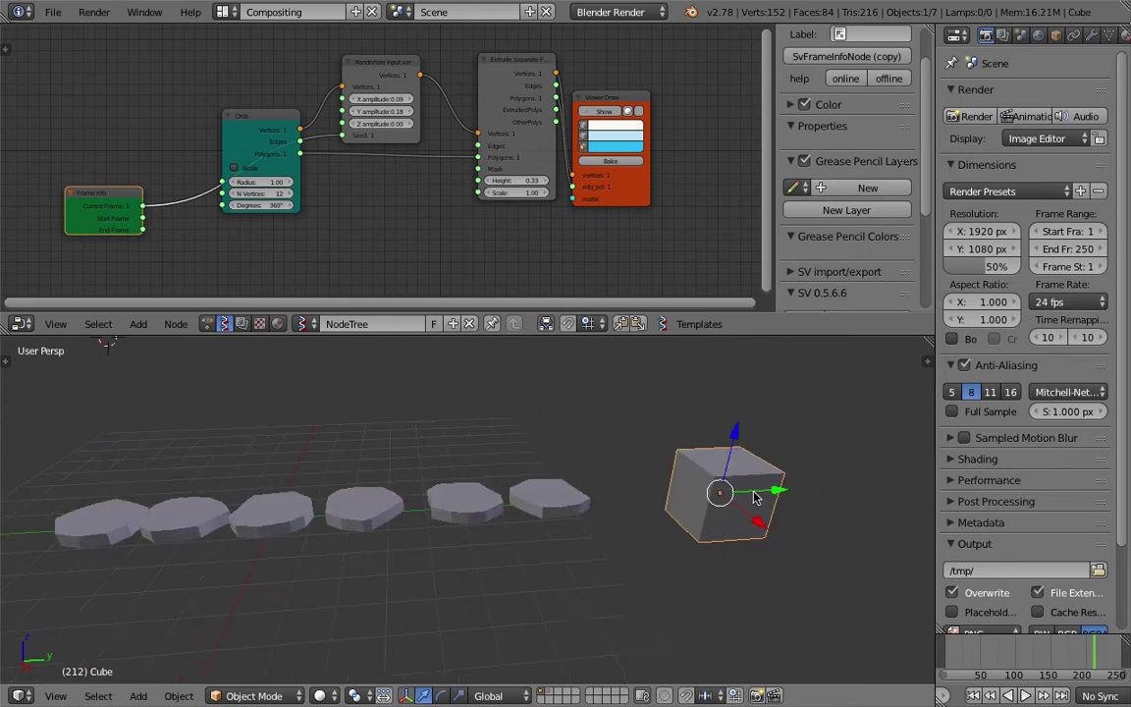
- Scale the cube's mesh down along Z in Edit Mode into a flat slab, and return to Object Mode
key(Tab)
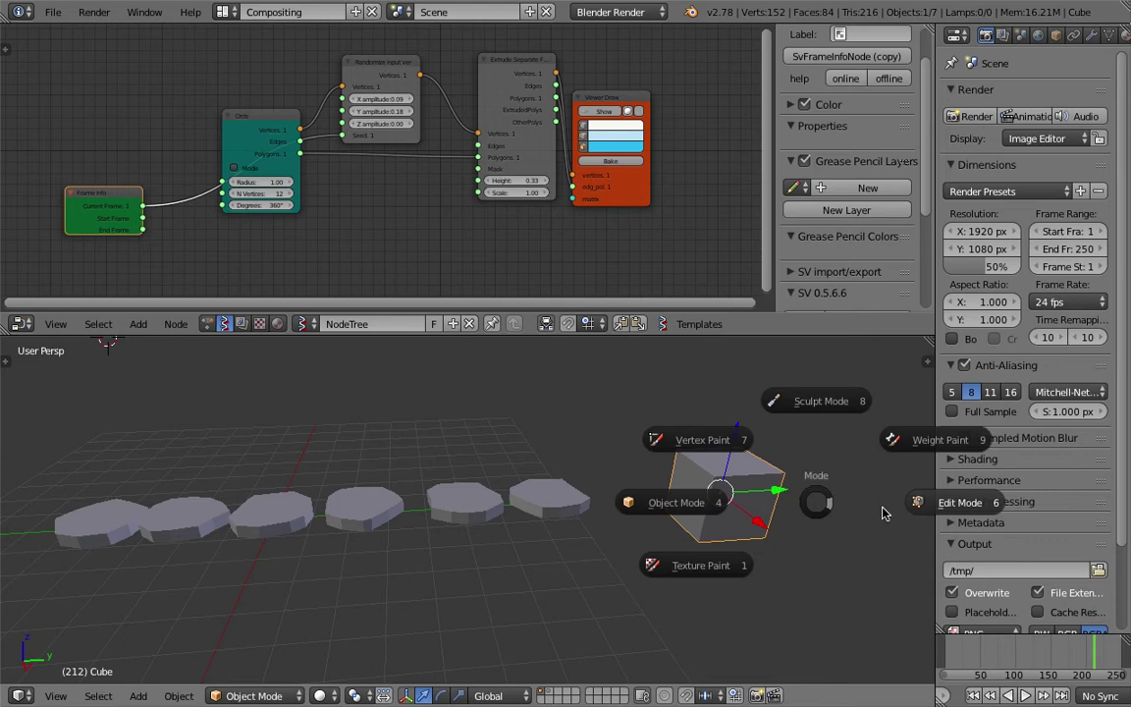
click(915, 512)
key(s)
key(z)
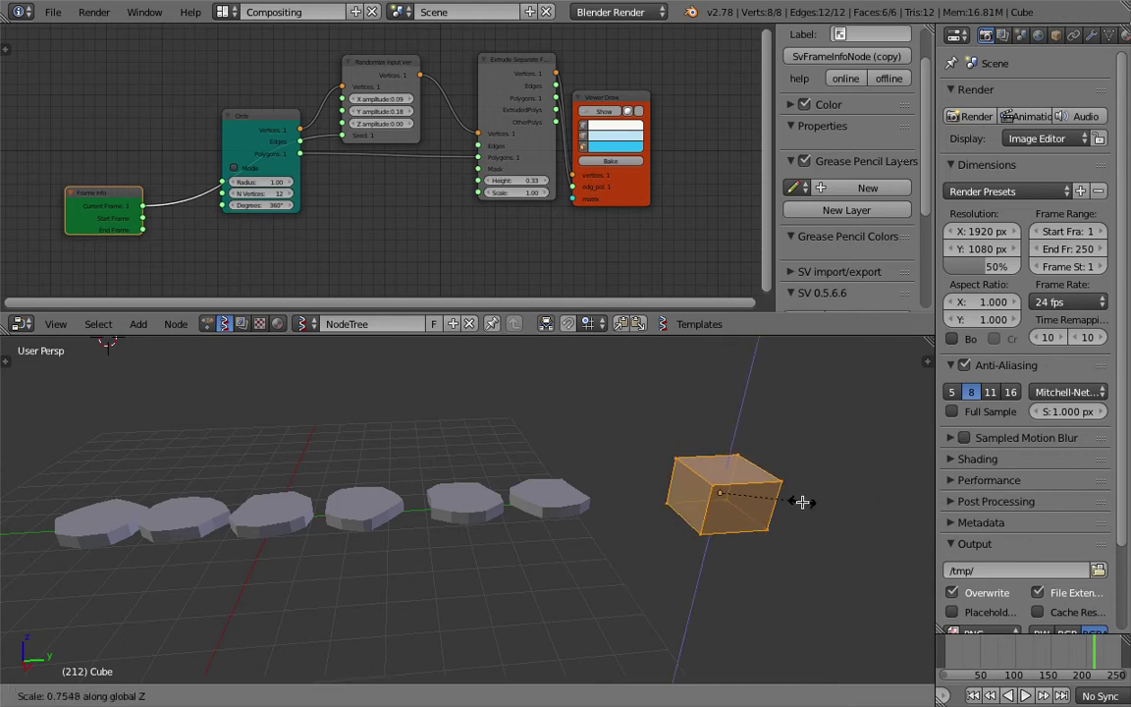
click(744, 499)
key(Tab)
click(689, 500)
middle_drag(690, 500, 522, 495)
scroll(545, 535, up, 4)
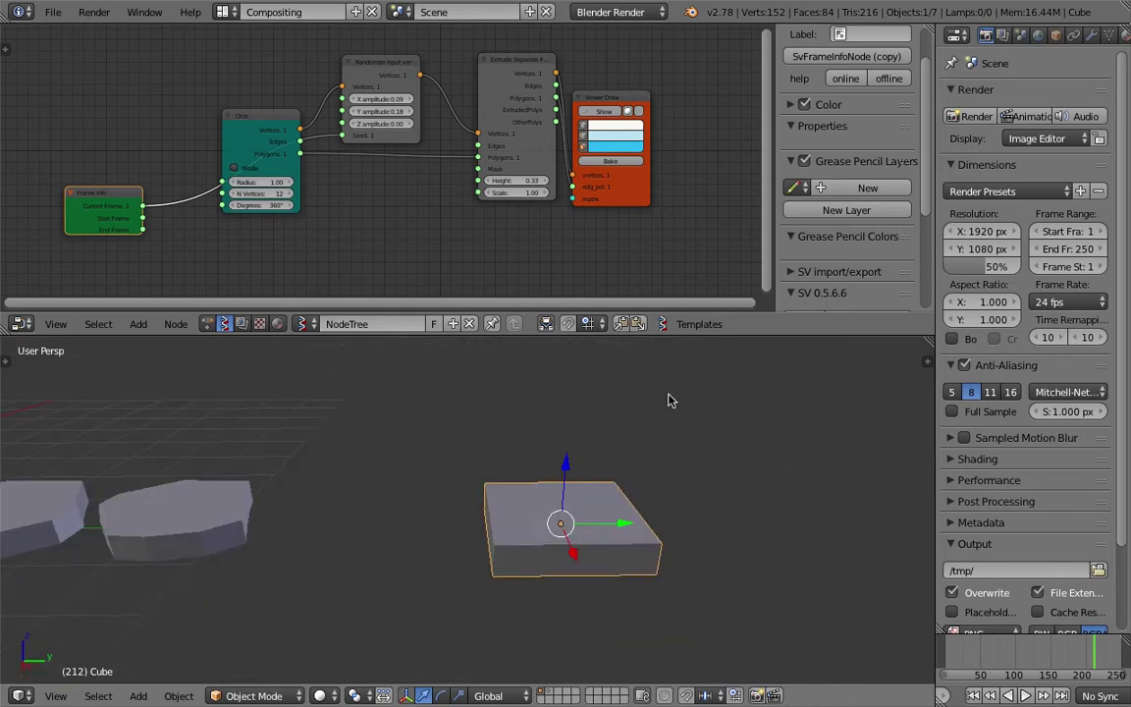
- Add a Bevel modifier to the flattened cube with width 0.0490 and profile 0.51, and save the file
click(1091, 36)
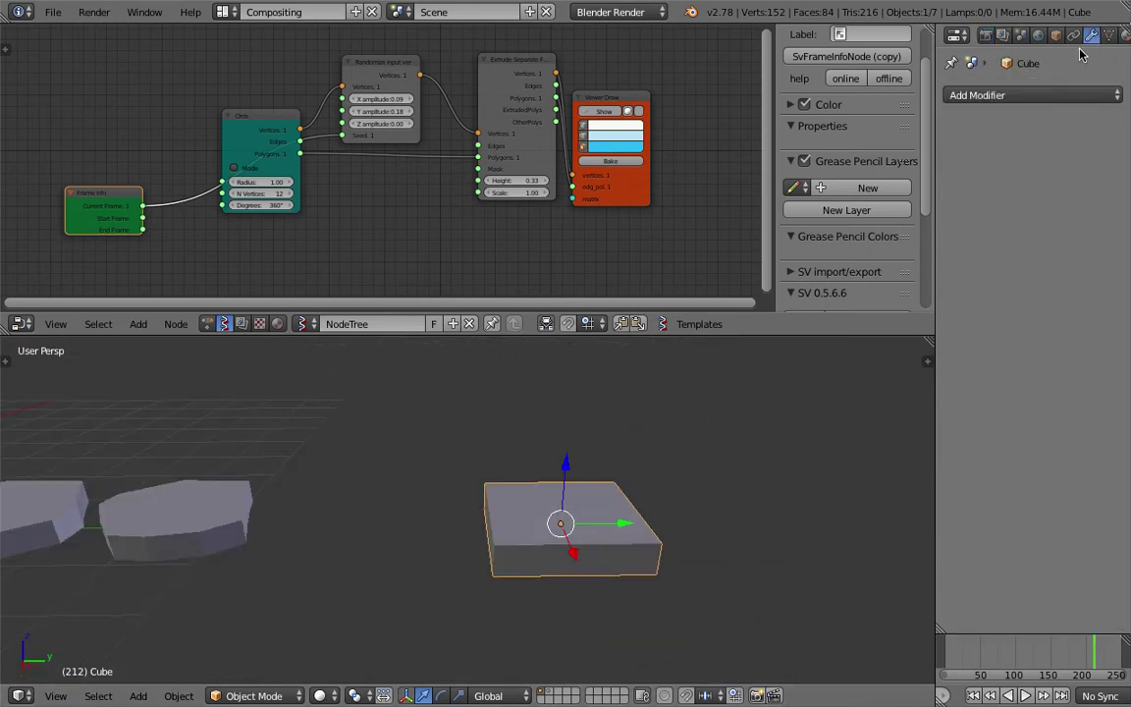
click(991, 98)
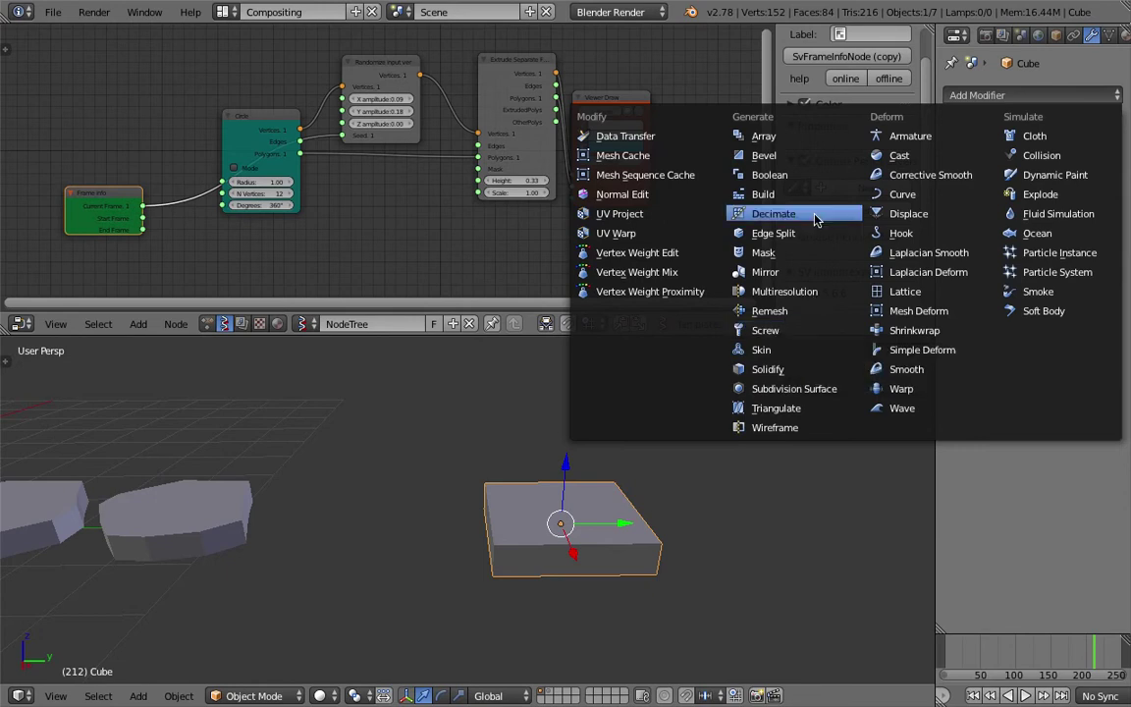
click(766, 155)
middle_drag(632, 574, 593, 561)
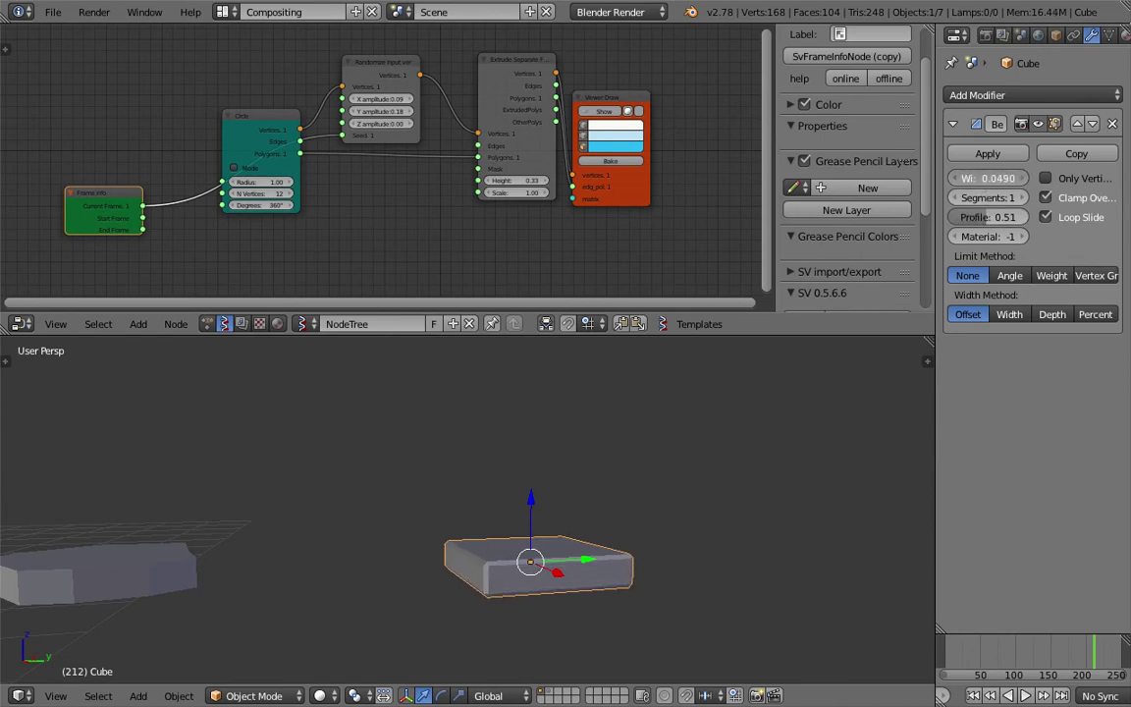
middle_drag(766, 609, 541, 538)
key(ctrl+s)
click(536, 560)
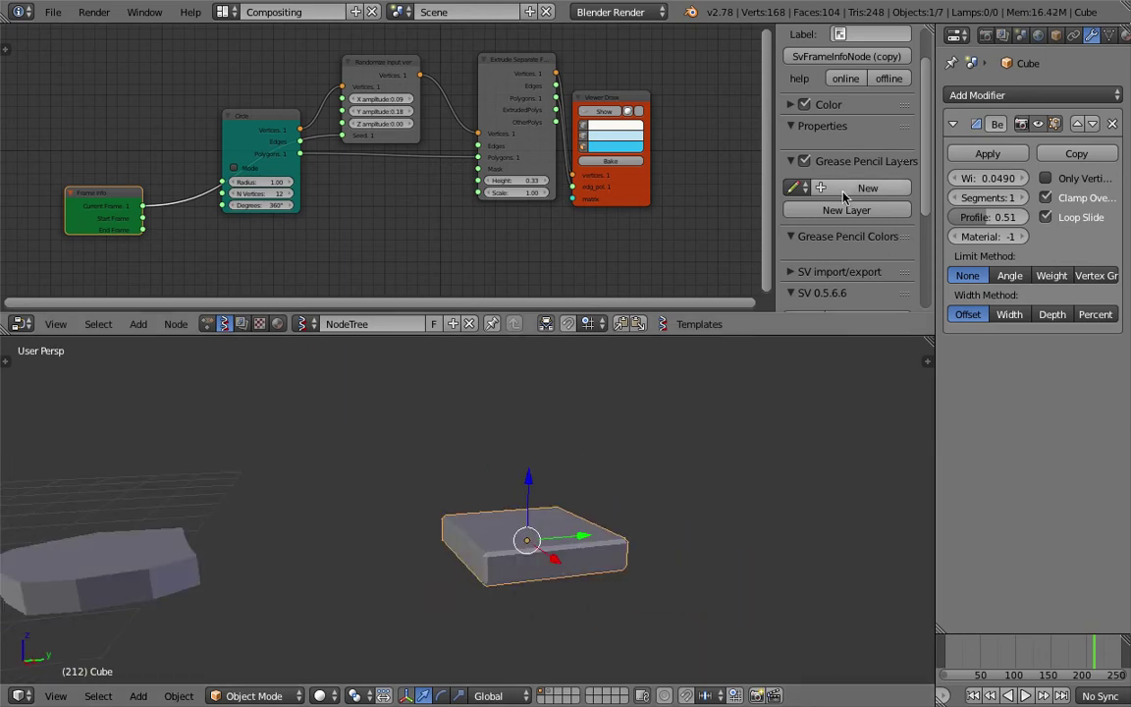
- Add an Array modifier with count 5 and relative offset 0, 0, 1 to stack the slab upwards, and save
click(1008, 94)
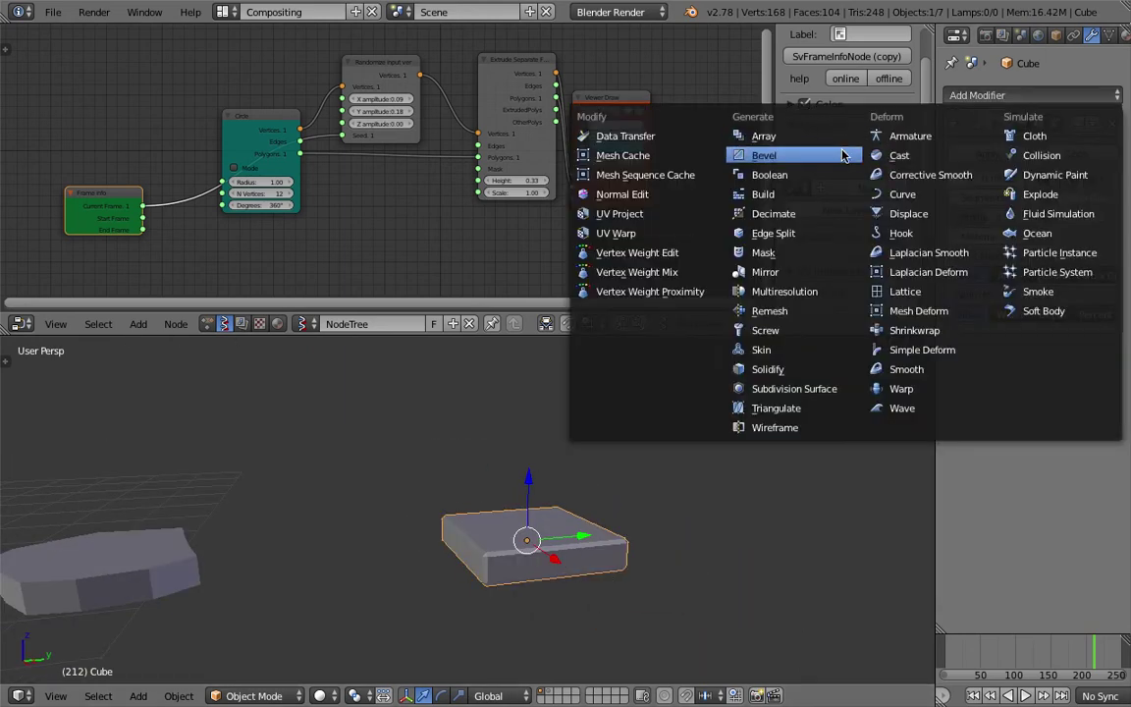
click(776, 135)
drag(1090, 431, 1124, 433)
drag(1080, 492, 1079, 476)
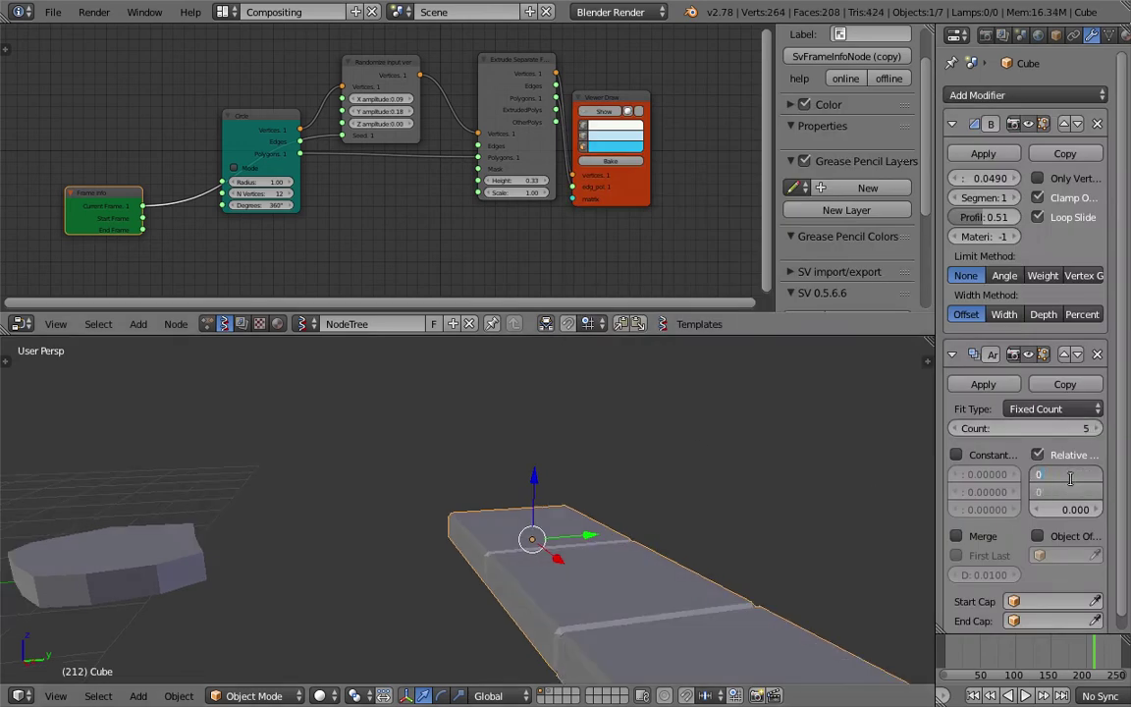
key(Return)
key(Return)
middle_drag(738, 548, 602, 546)
scroll(630, 535, down, 3)
key(ctrl+s)
click(603, 546)
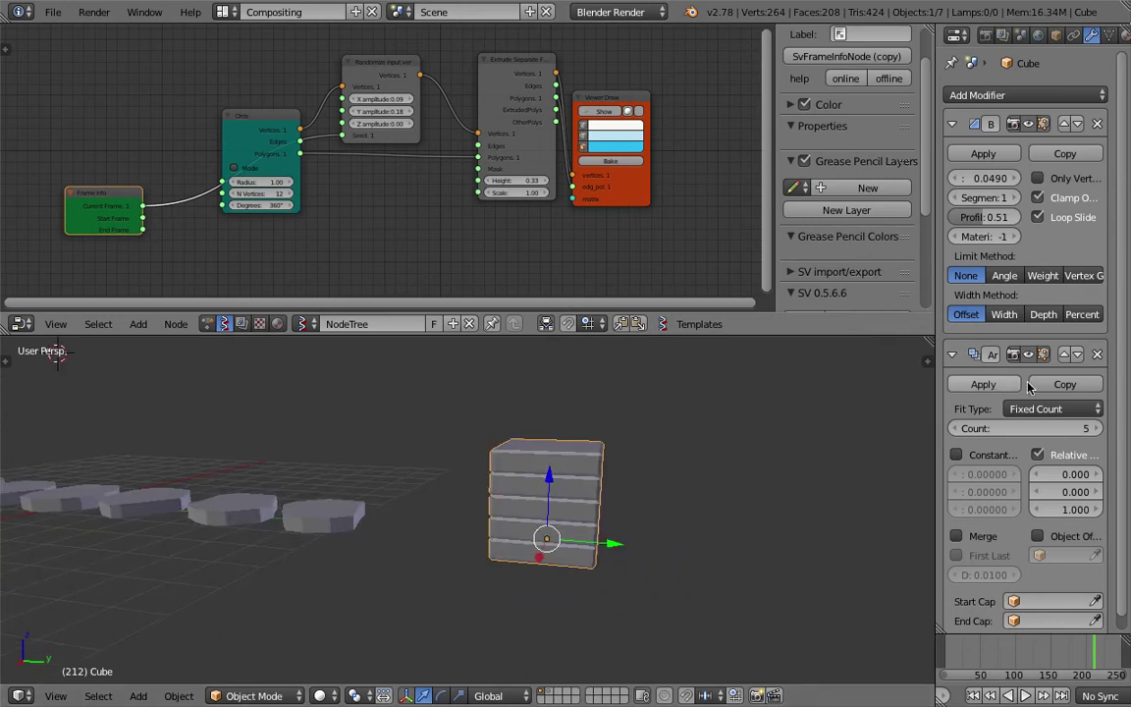
- Raise the Array modifier's count to turn the stacked slab into a tall tower, saving the file along the way
drag(1075, 429, 1119, 439)
middle_drag(668, 413, 541, 477)
key(ctrl+s)
click(603, 536)
shift+middle_drag(595, 521, 489, 489)
scroll(420, 535, up, 3)
scroll(452, 414, down, 3)
middle_drag(460, 426, 656, 596)
drag(1027, 432, 1059, 432)
middle_drag(726, 498, 707, 536)
- Duplicate the tower along the Y axis and set the copy's Array count to 20
scroll(646, 556, down, 4)
middle_drag(646, 556, 657, 499)
key(shift+d)
key(y)
click(557, 607)
drag(1043, 432, 950, 432)
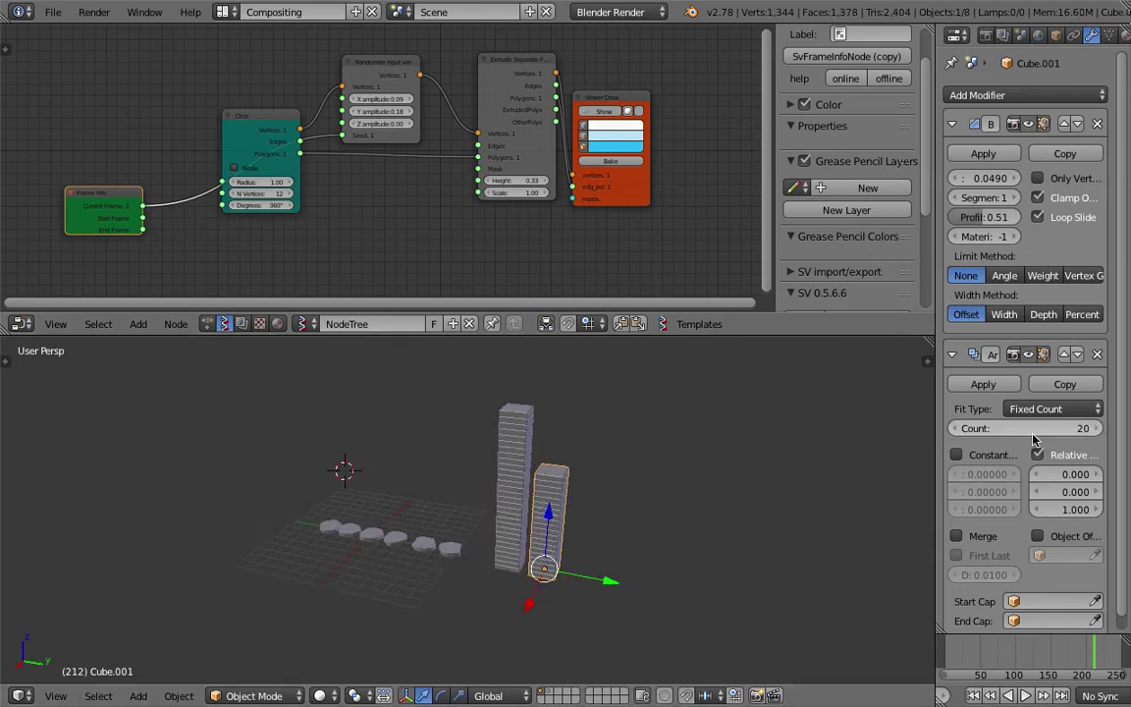
- Duplicate the shorter tower along the Y axis, and raise the copy's Array count to make it the tallest
middle_drag(517, 527, 570, 523)
key(shift+d)
key(y)
click(655, 533)
drag(1026, 428, 1056, 428)
click(679, 506)
scroll(479, 537, down, 3)
scroll(505, 541, up, 2)
key(ctrl+s)
middle_drag(575, 496, 579, 505)
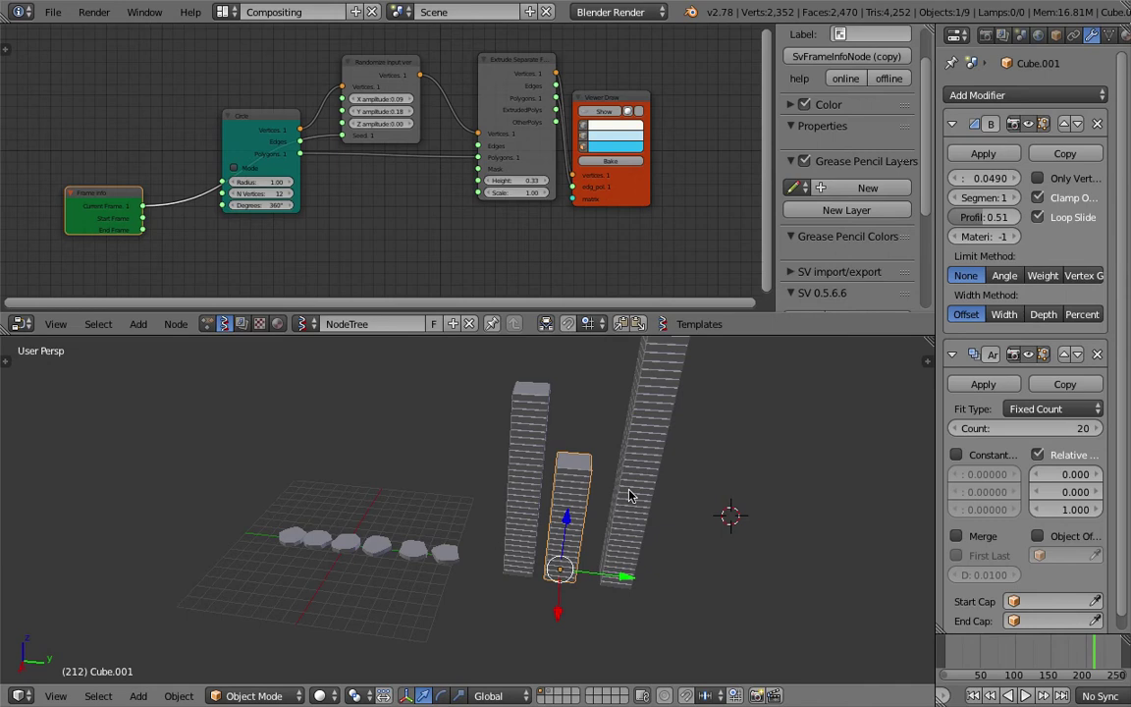
- Select the two duplicated towers and delete them, keeping only the original tower
click(1056, 34)
right_click(614, 501)
right_click(573, 492)
right_click(531, 488)
right_click(557, 484)
right_click(631, 460)
shift+right_click(588, 496)
key(Delete)
middle_drag(587, 500, 551, 478)
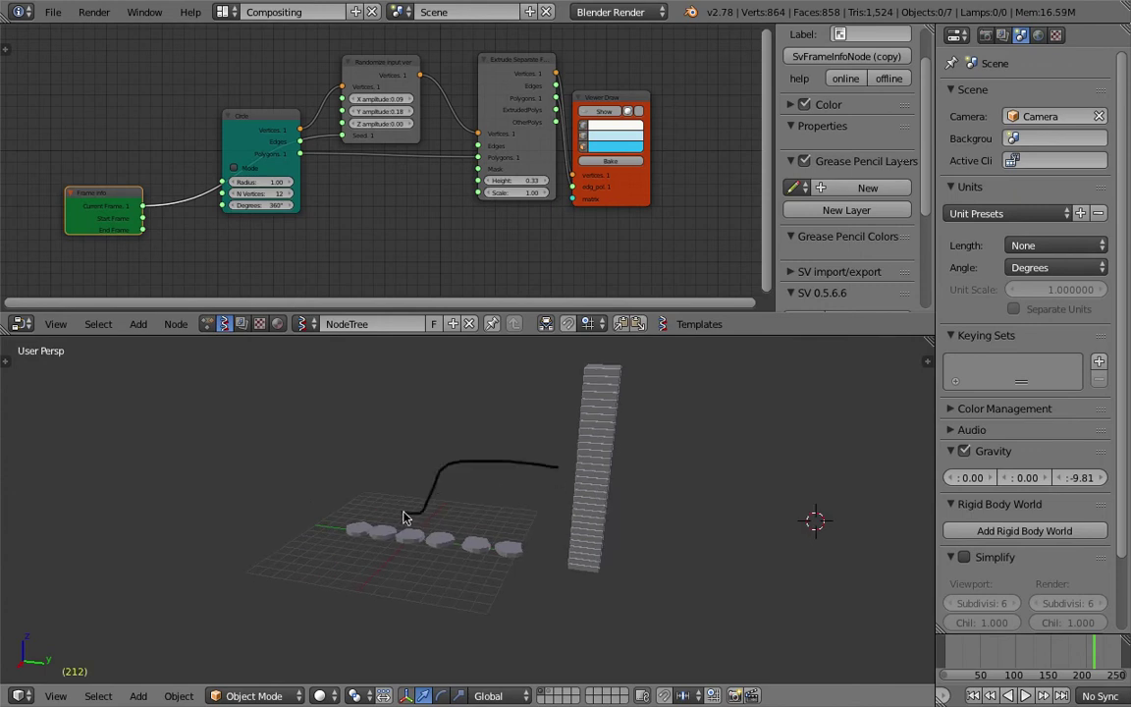
- Delete the grease pencil layer that holds the hand-drawn arrow in the viewport
click(927, 362)
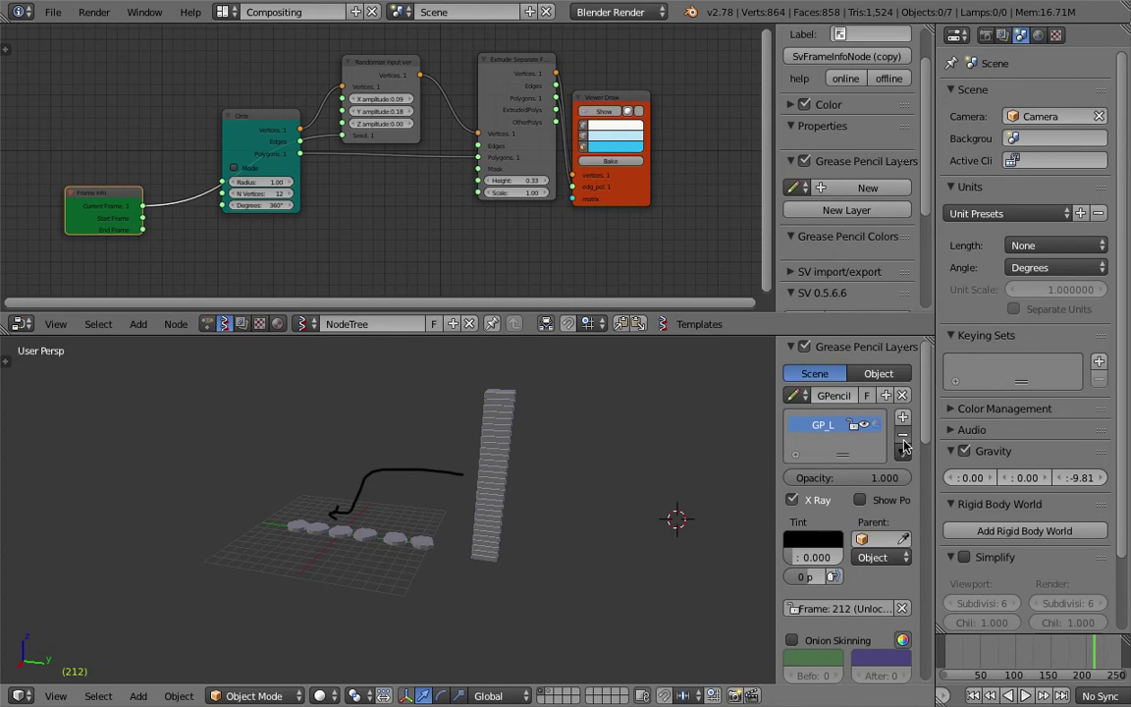
click(903, 439)
key(n)
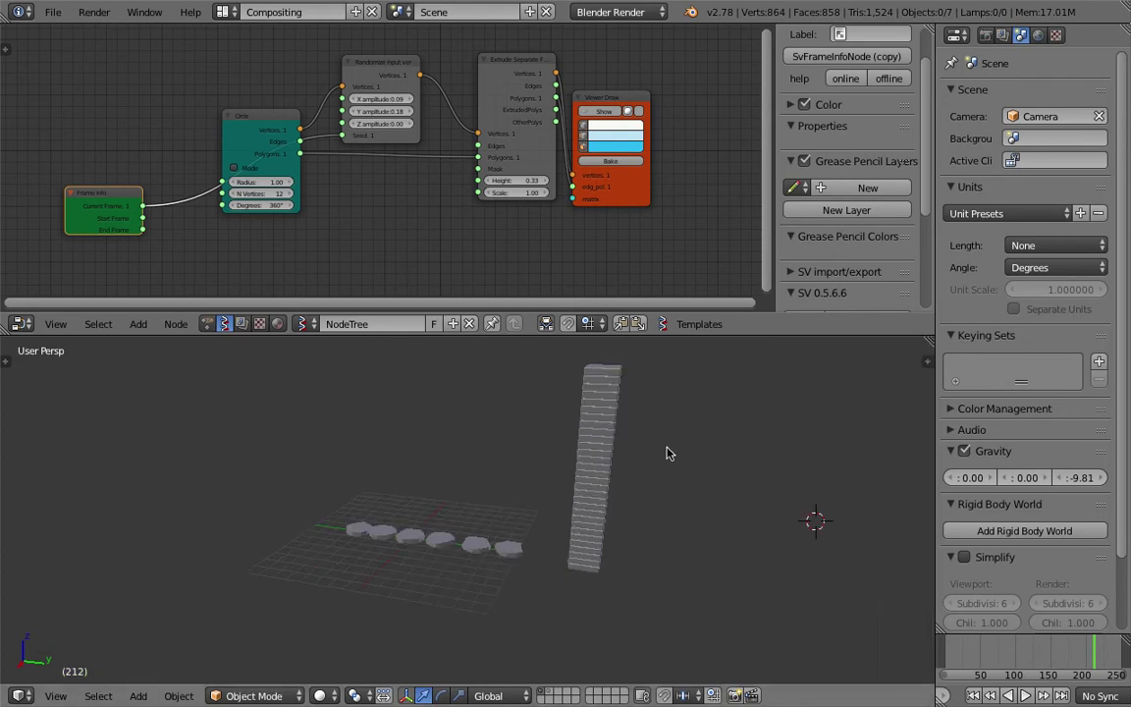
- Move the tower past the opposite end of the slab row to about 2.81, -13.0, -0.22, and rename it MASTER
right_click(580, 465)
middle_drag(580, 464, 630, 471)
key(g)
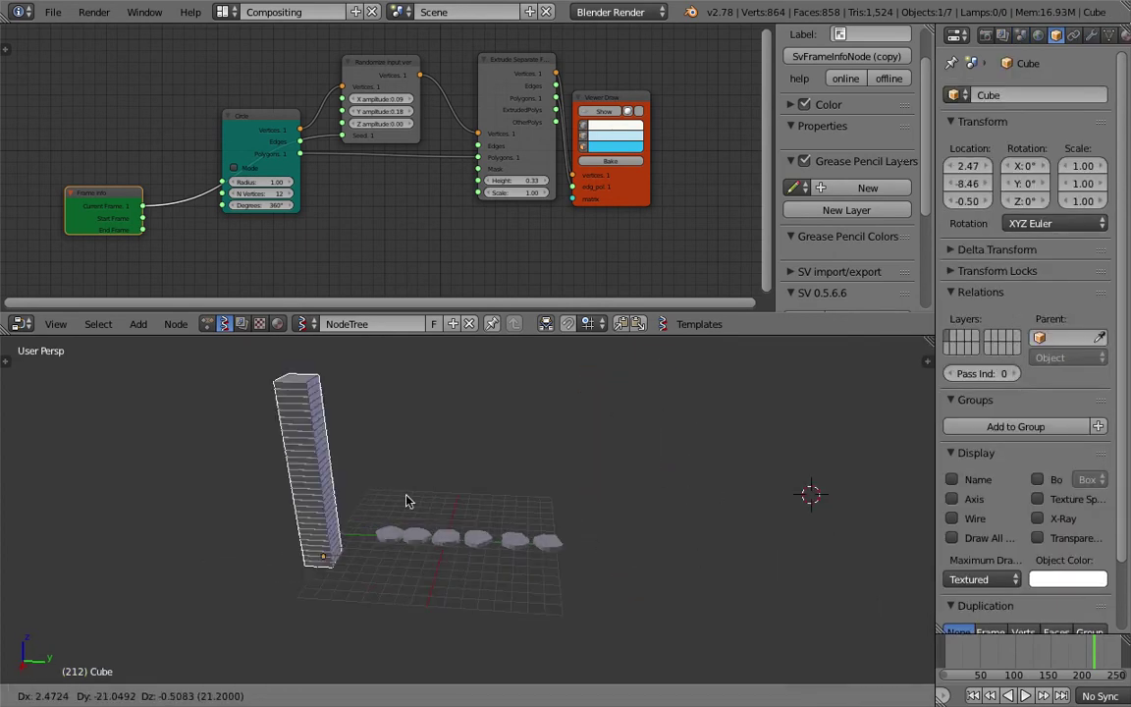
click(344, 496)
click(1046, 96)
text(MASTER)
key(Return)
- Select all six slabs and examine the row from several angles, and select the MASTER tower
right_click(398, 531)
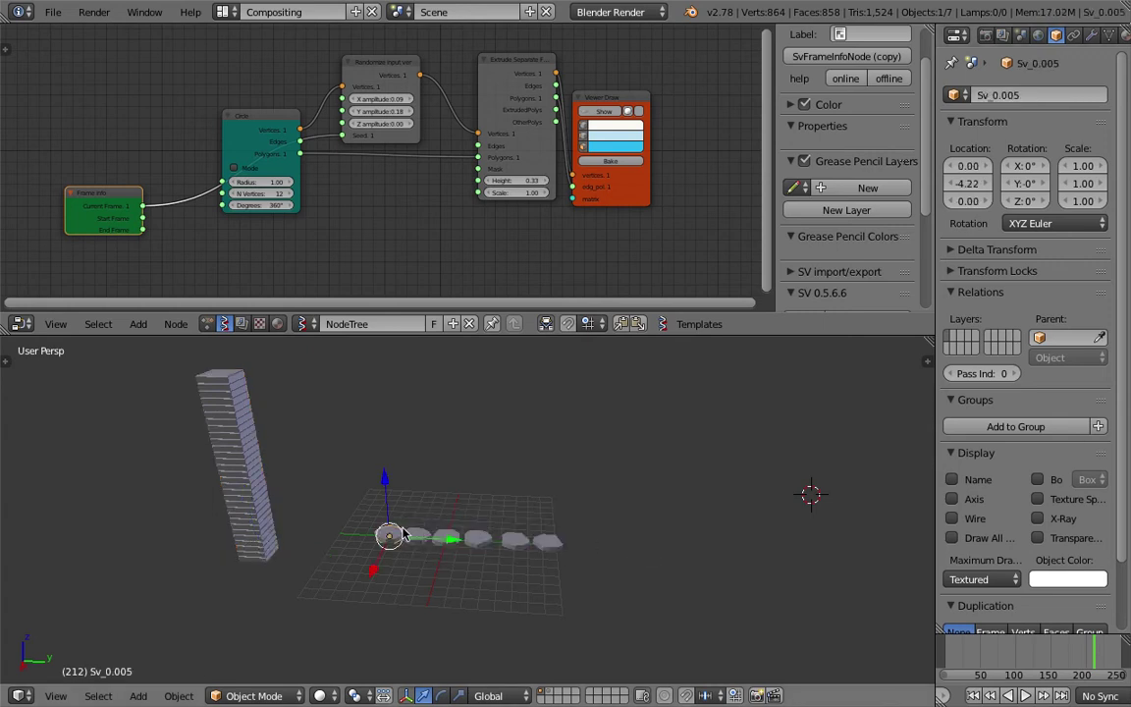
shift+right_click(546, 540)
middle_drag(546, 541, 490, 605)
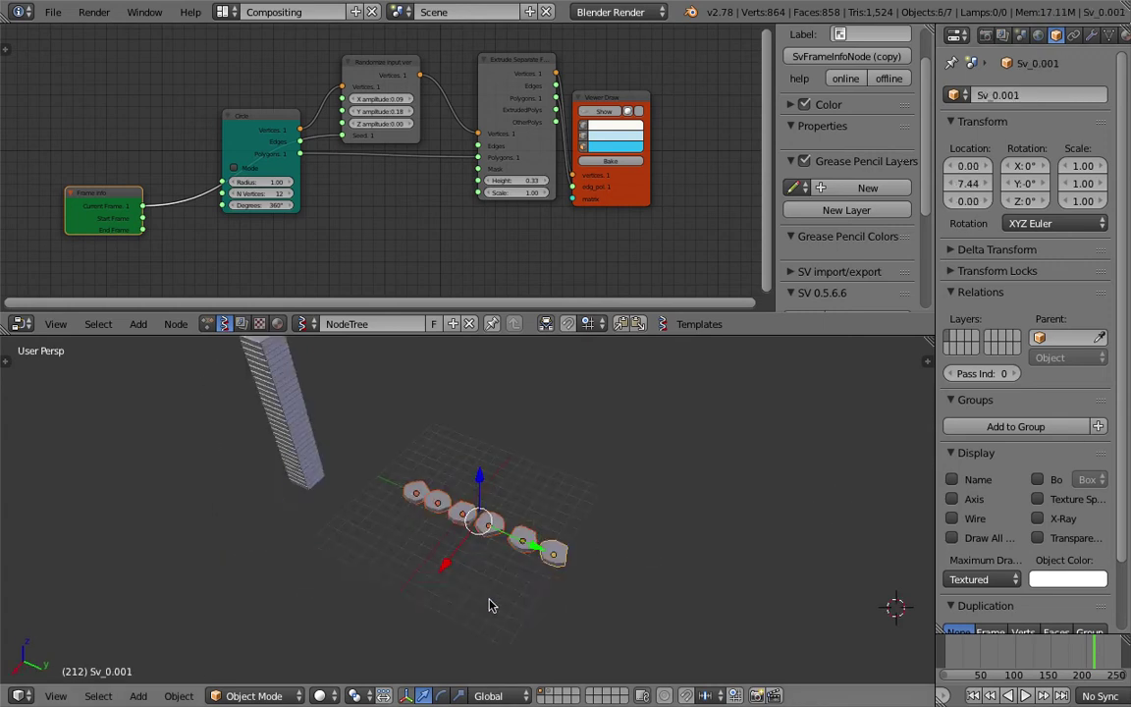
middle_drag(424, 508, 405, 535)
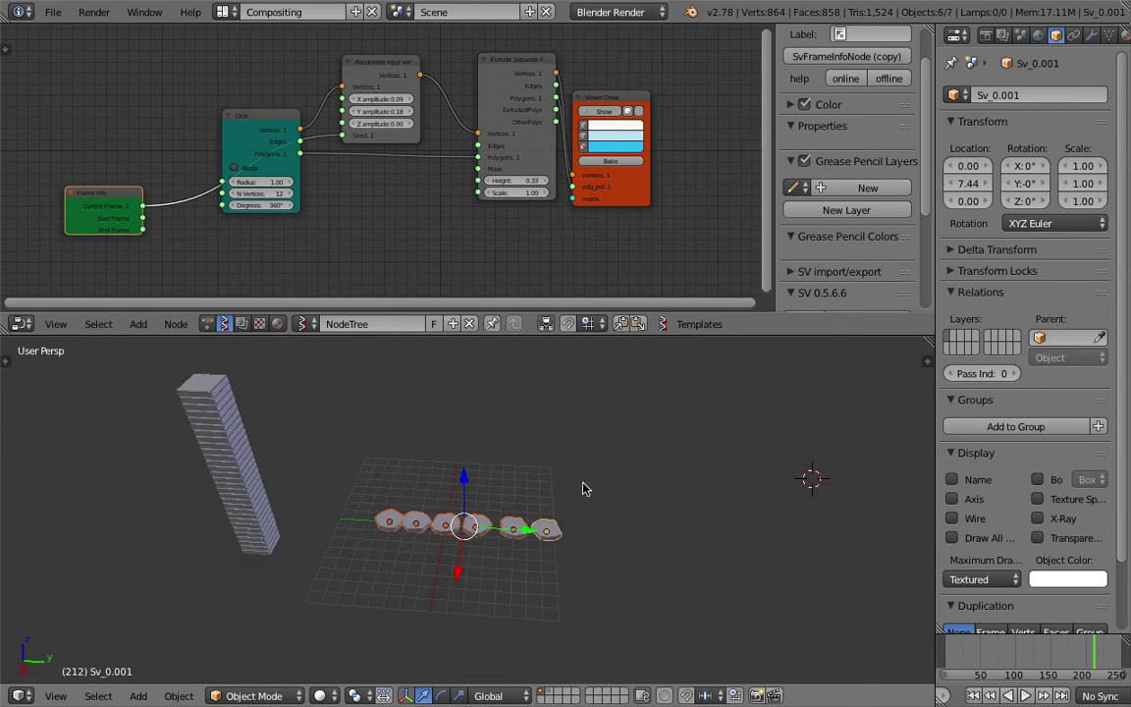
middle_drag(470, 465, 518, 468)
scroll(518, 468, up, 2)
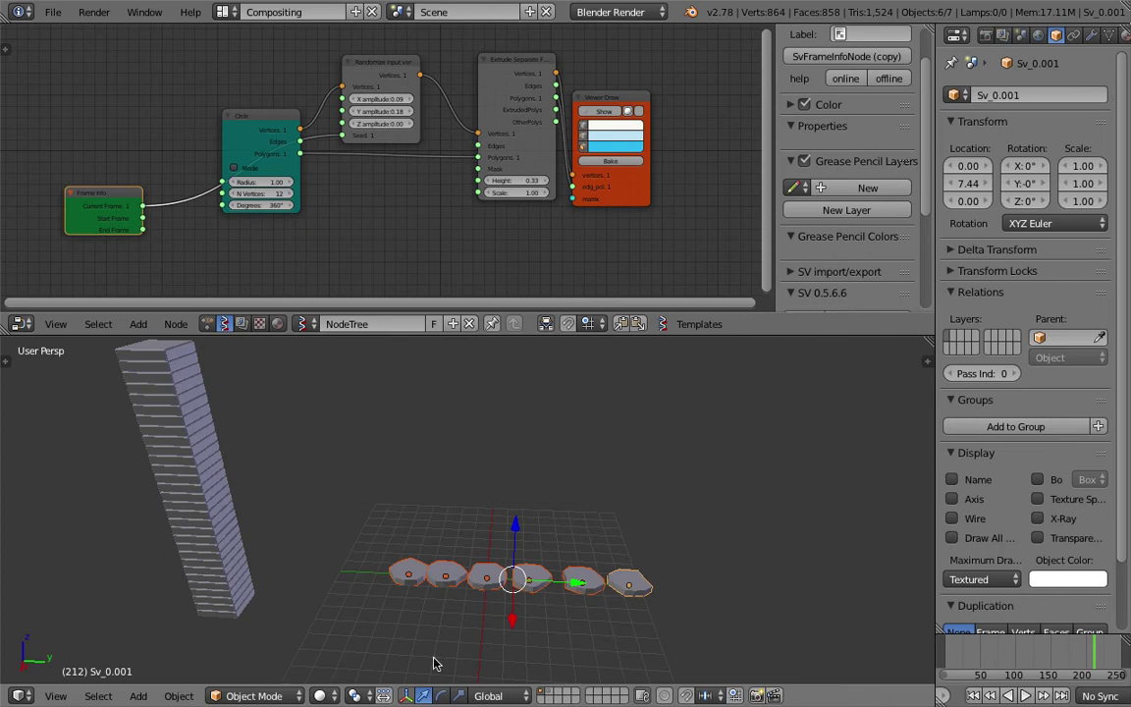
scroll(235, 501, down, 1)
right_click(252, 503)
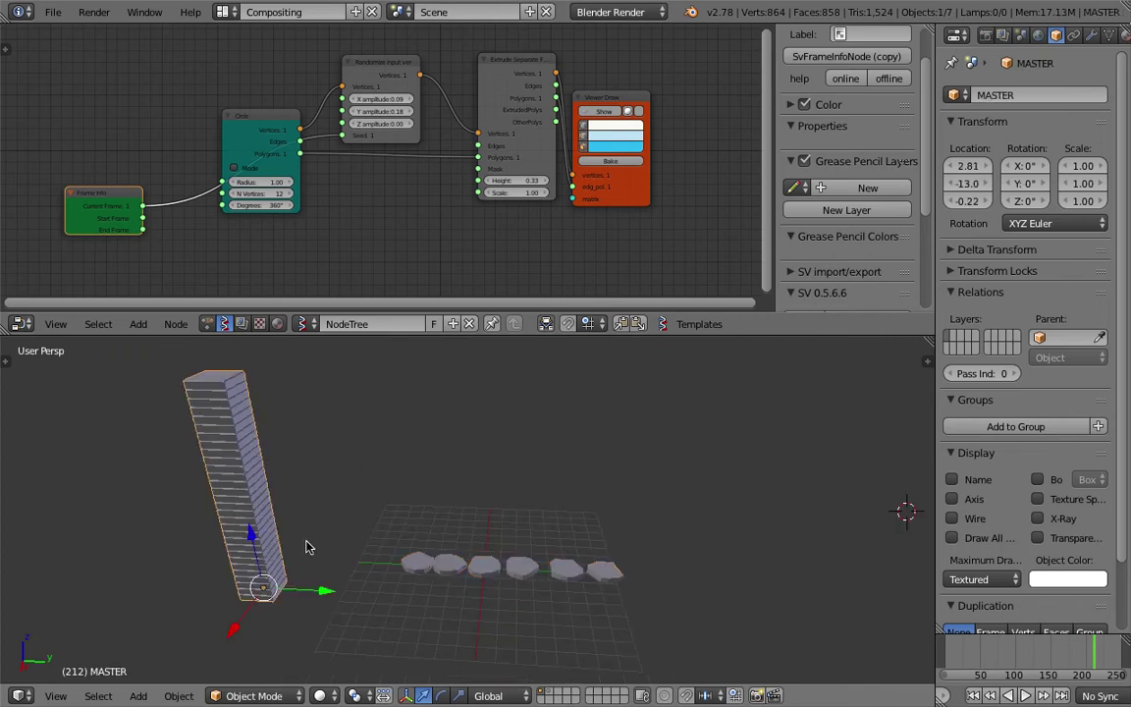
- Select the slab nearest the MASTER tower and save the file
key(ctrl+s)
middle_drag(457, 508, 577, 510)
click(450, 486)
scroll(573, 502, up, 1)
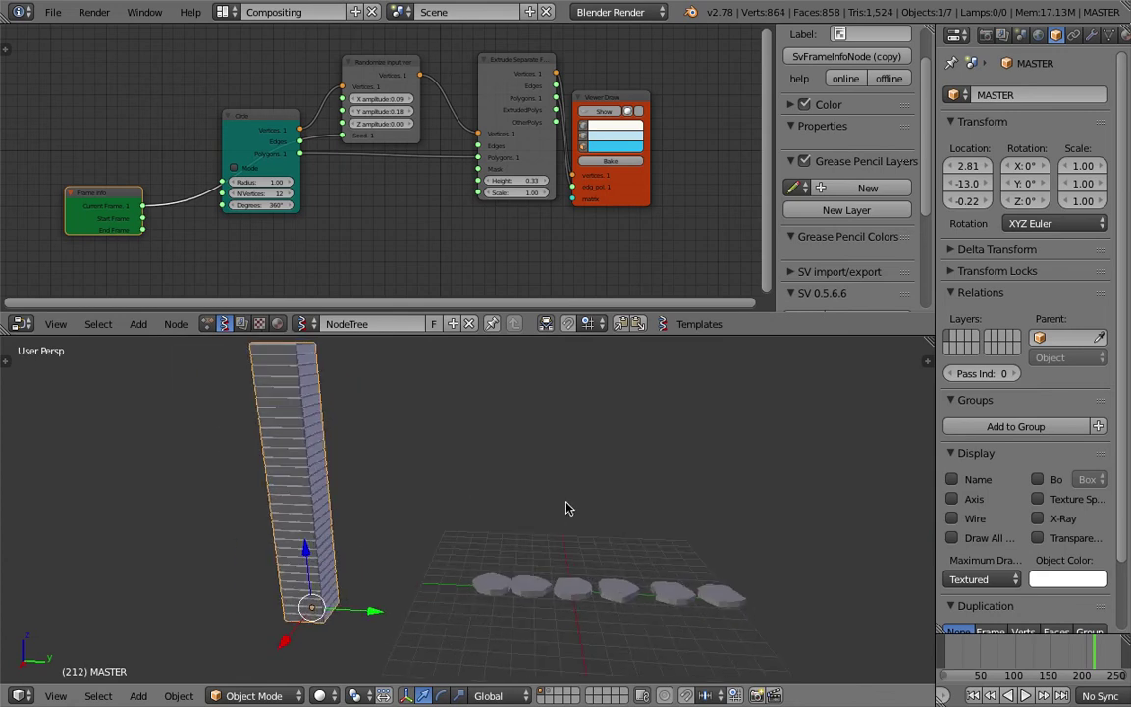
middle_drag(568, 508, 501, 502)
right_click(496, 588)
key(ctrl+s)
click(538, 587)
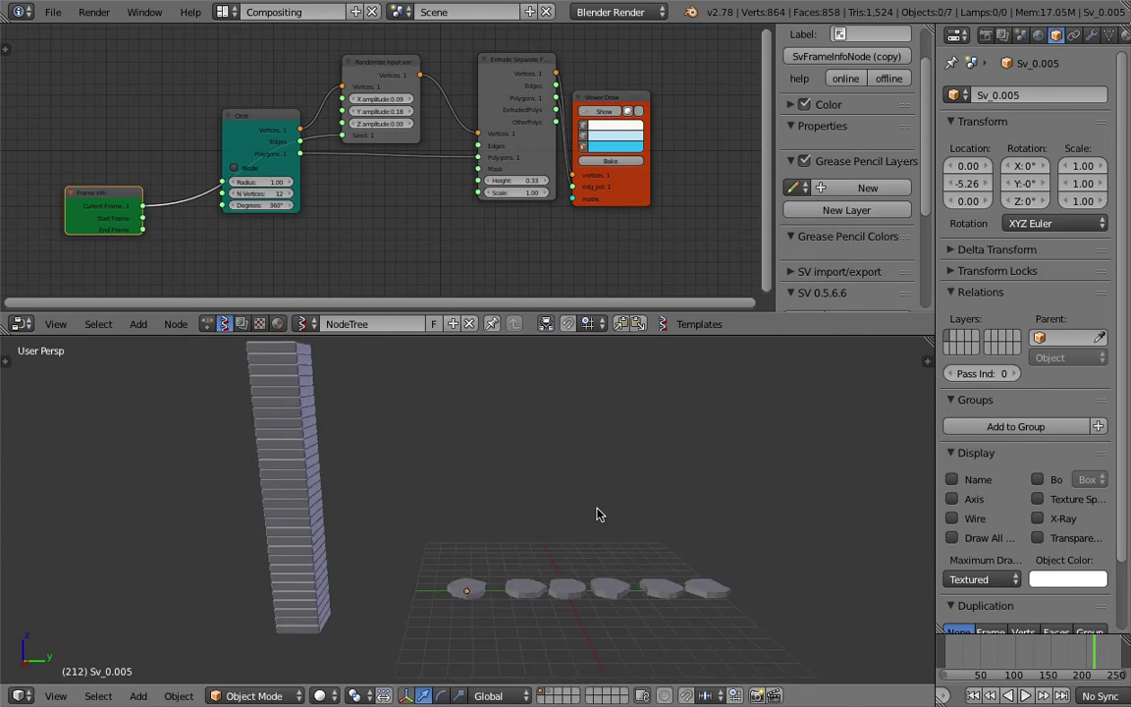
- Examine the row of six slabs up close and save the file again
key(ctrl+s)
click(597, 516)
scroll(598, 520, up, 2)
shift+middle_drag(601, 522, 480, 490)
key(ctrl+s)
click(478, 442)
scroll(481, 453, up, 2)
scroll(480, 453, down, 2)
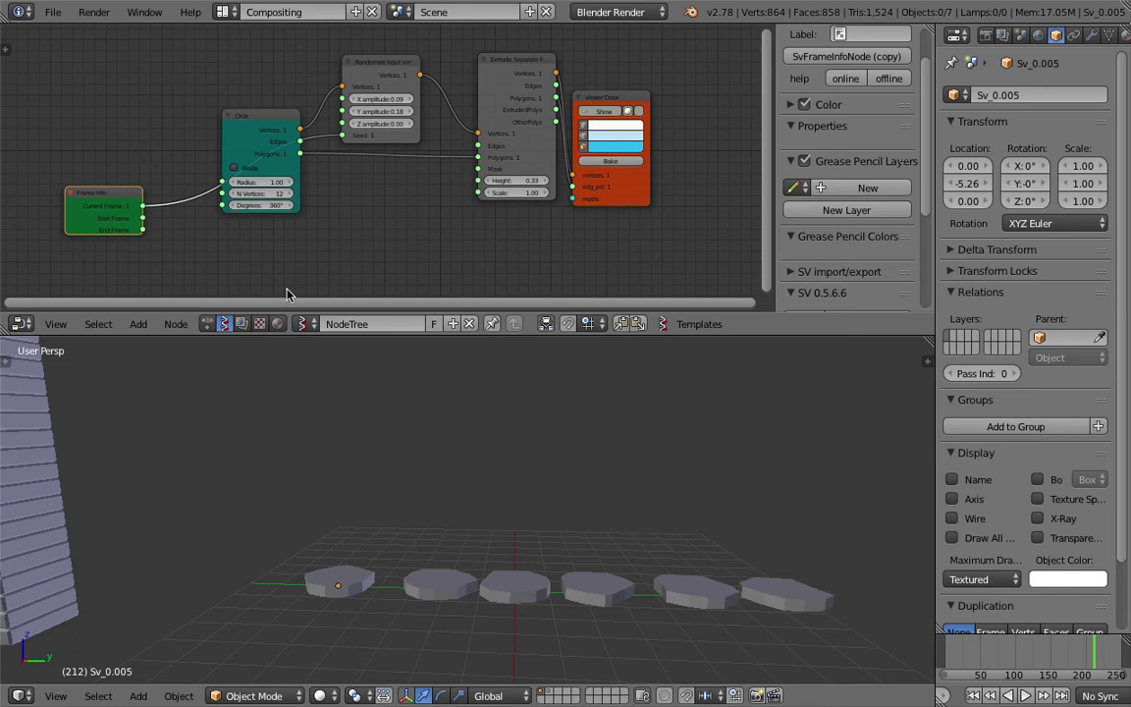
- Switch the node editor to Animation Nodes and create a new node tree
scroll(315, 259, down, 1)
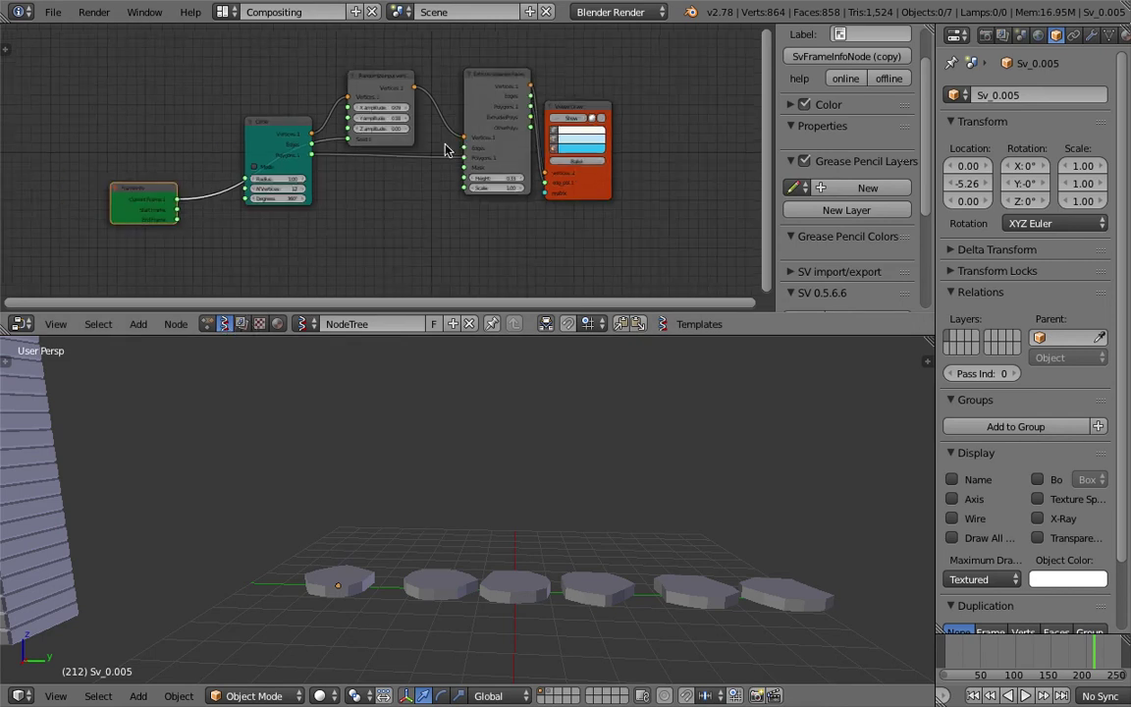
click(212, 325)
click(357, 327)
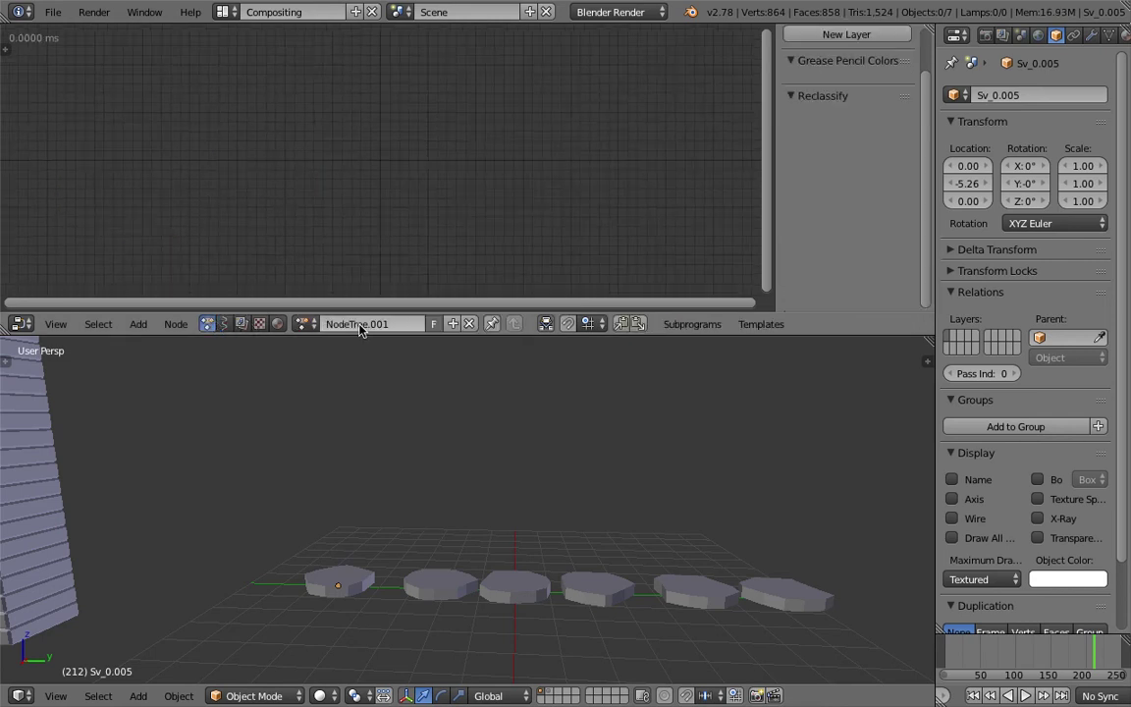
- Save the scene as a new file, incrementing the version number of ANSV_stackTowers_002.blend by one
click(54, 12)
click(100, 165)
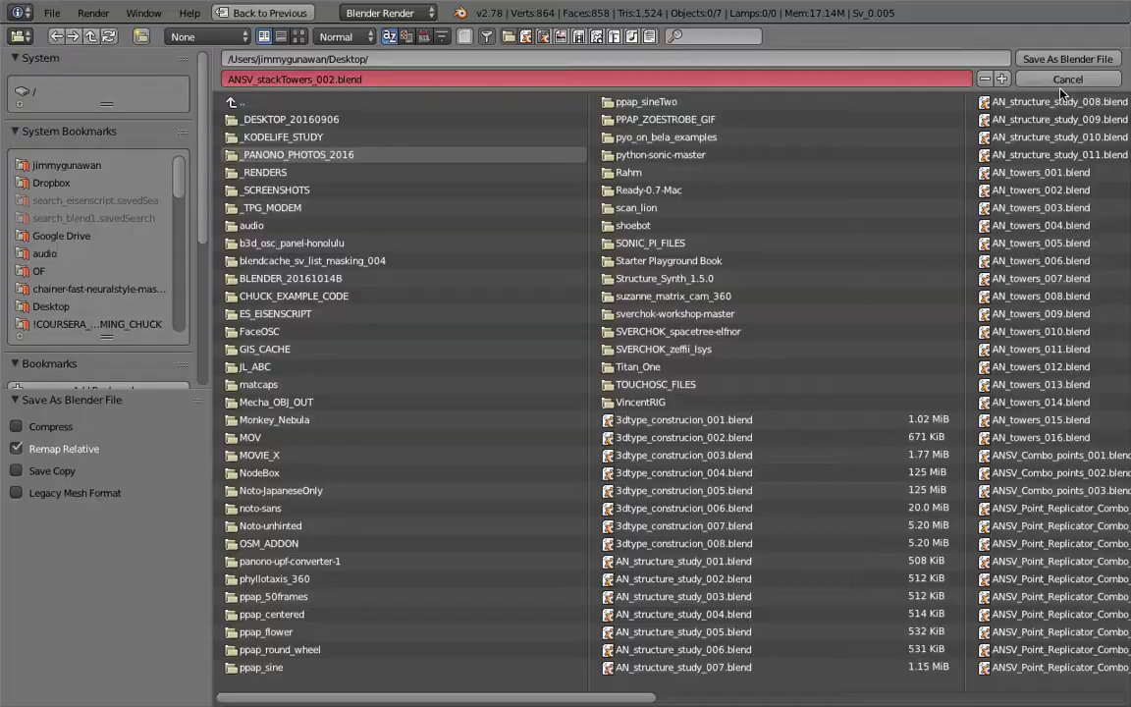
key(KP_Add)
click(1068, 56)
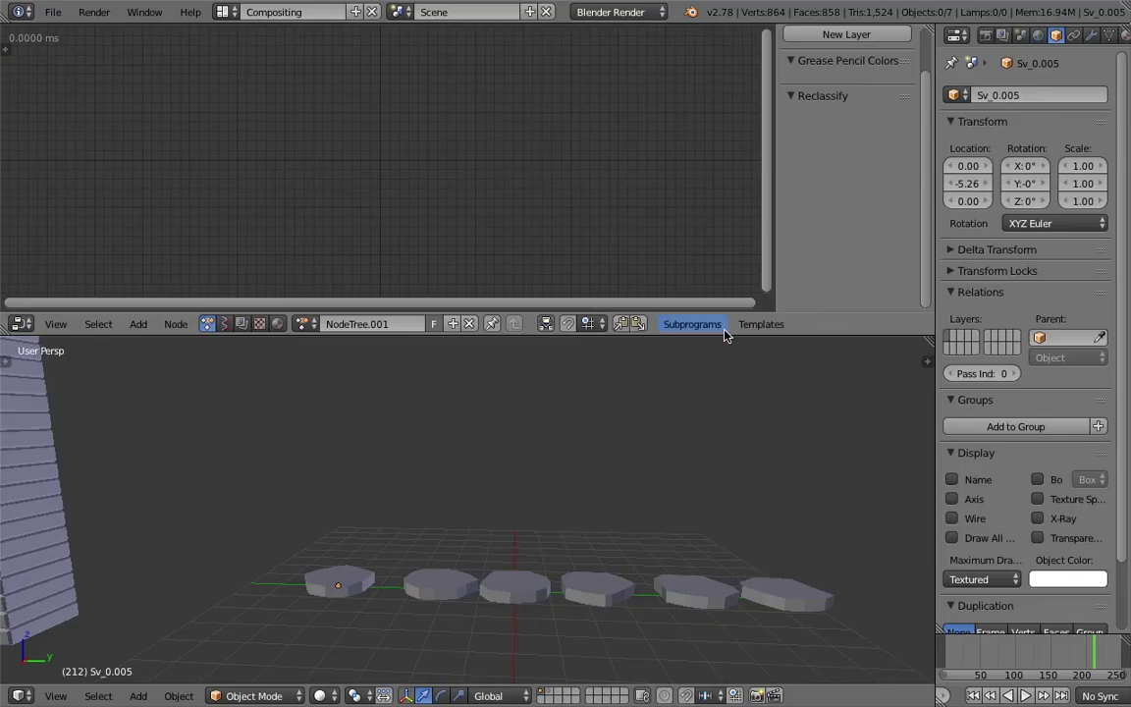
- Make the node editor taller, collapse its properties region, and save the file
drag(727, 333, 730, 374)
shift+middle_drag(609, 455, 570, 364)
drag(776, 172, 977, 183)
key(ctrl+s)
click(462, 236)
- Select all six slabs in the row and put them in a new object group
middle_drag(566, 592, 590, 600)
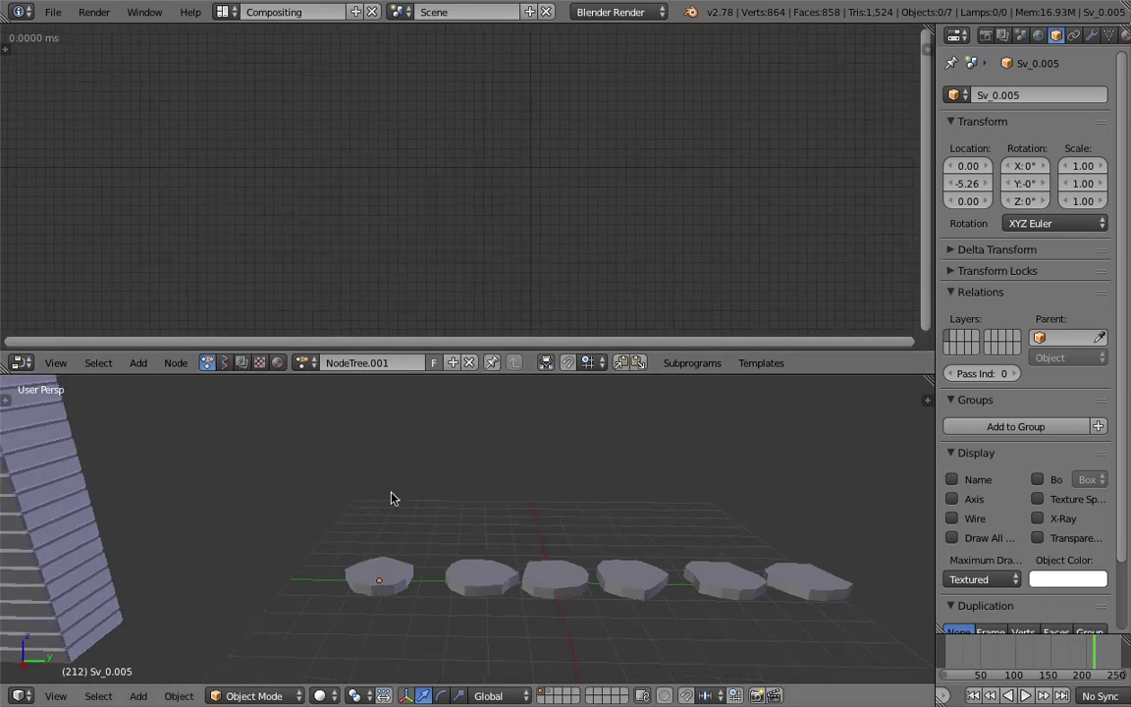
shift+right_click(666, 588)
shift+right_click(749, 588)
shift+right_click(807, 585)
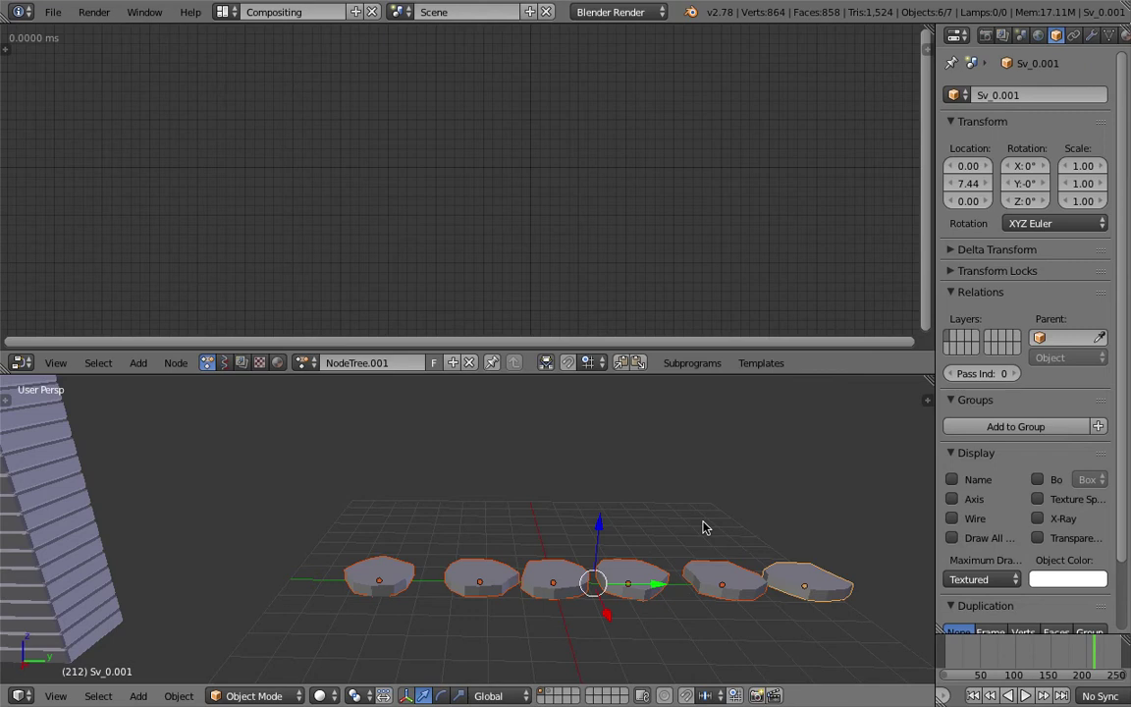
key(ctrl+g)
- Add an Objects from Group node, set its source to the slabs' group, and save the file
key(shift+a)
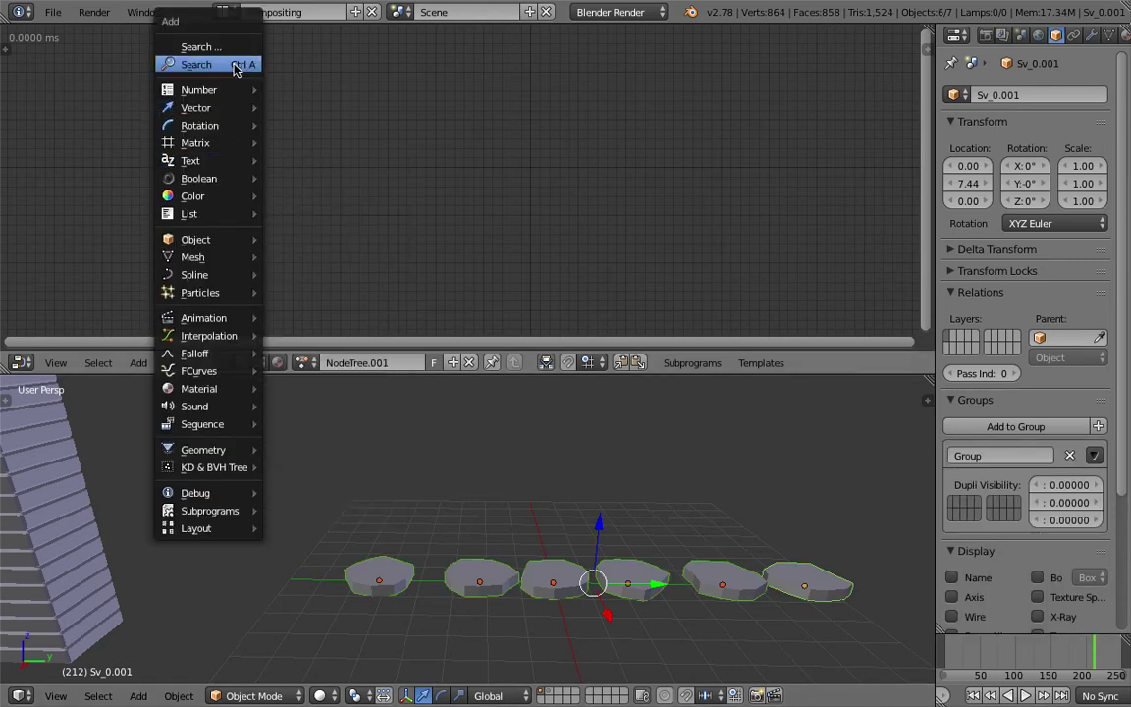
click(234, 65)
text(objects)
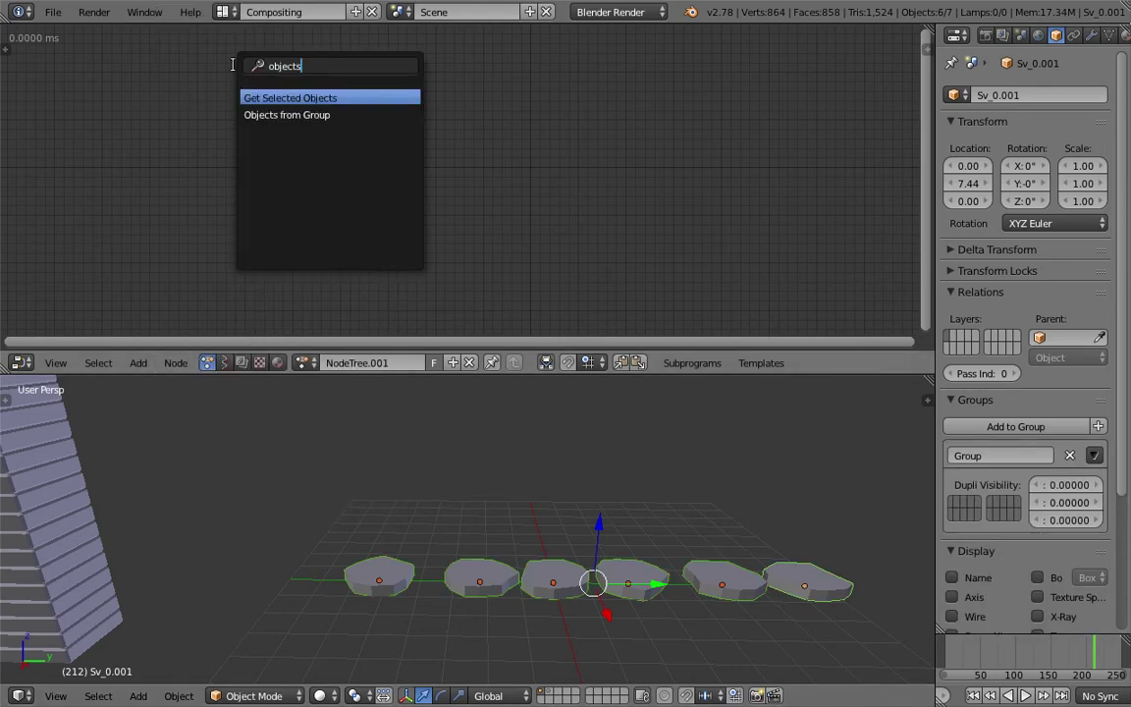
key(Down)
key(Return)
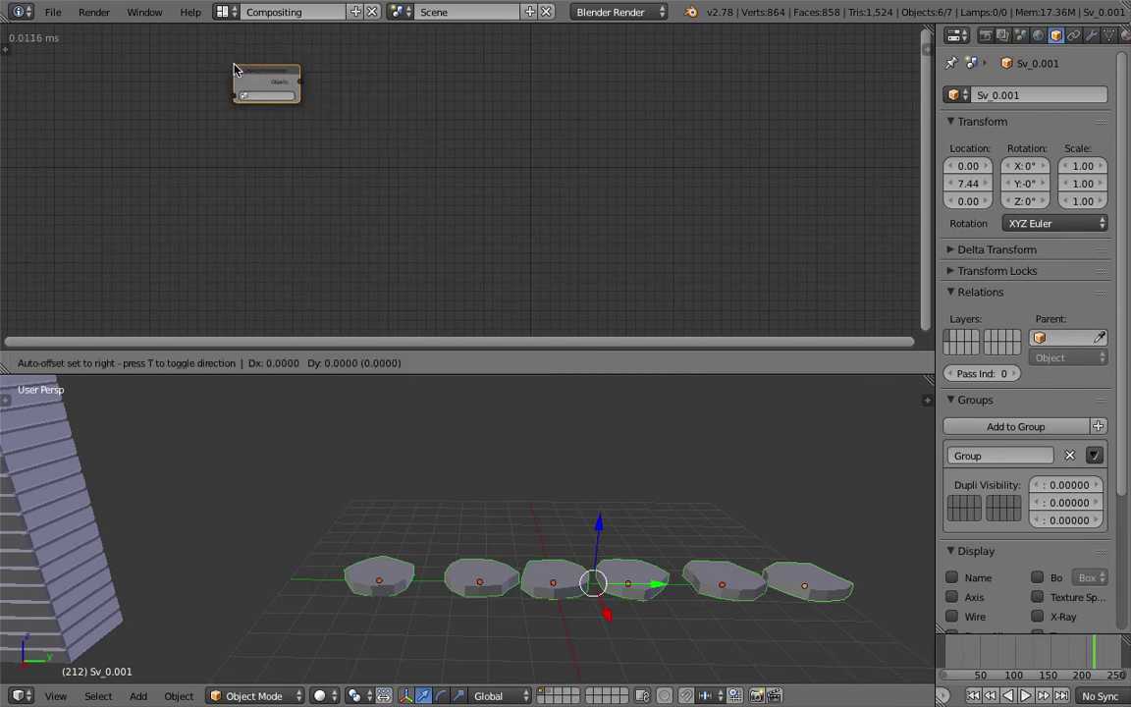
key(ctrl+s)
click(255, 96)
click(264, 113)
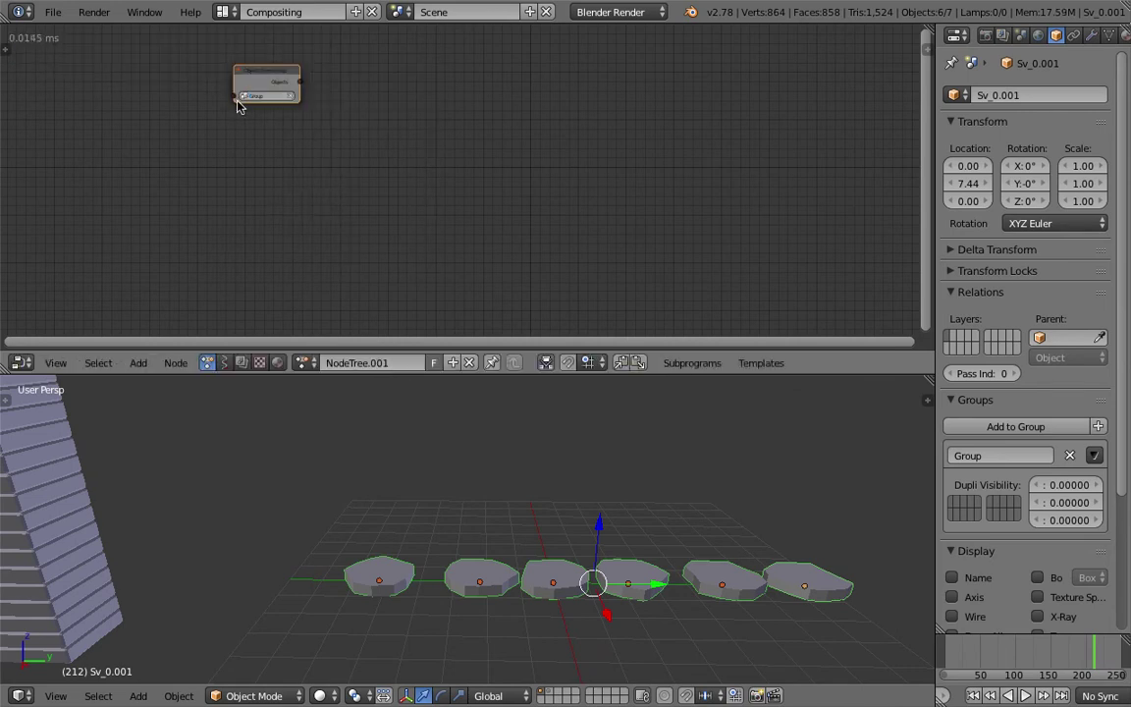
drag(273, 74, 227, 128)
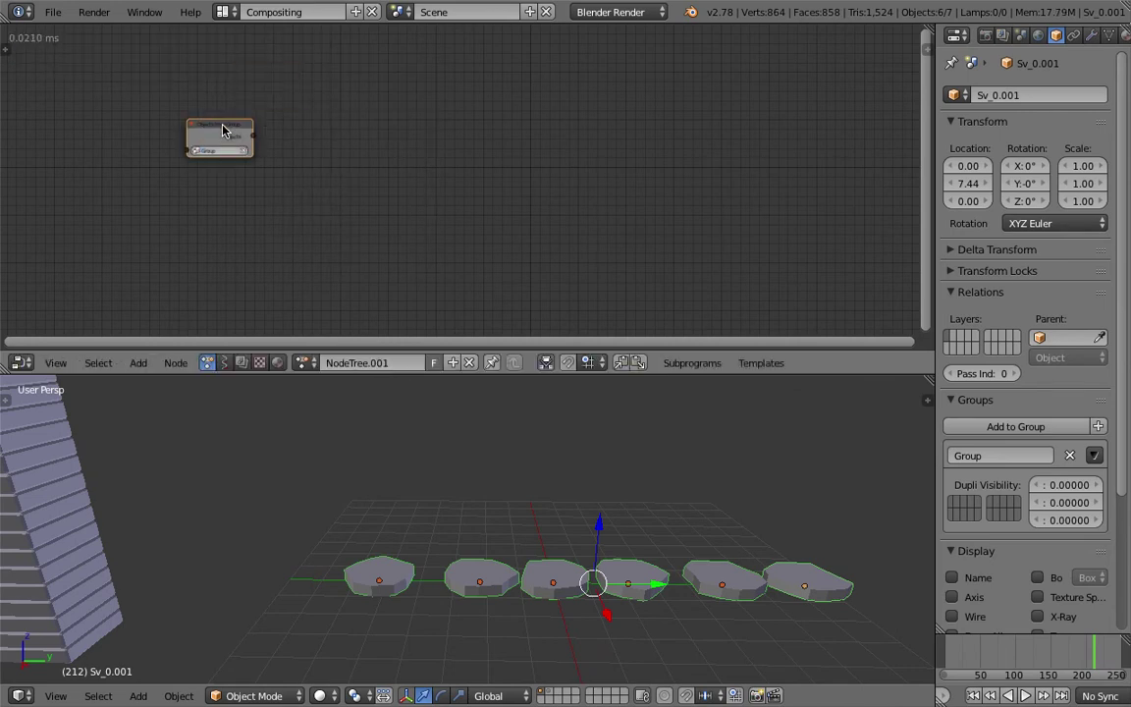
- Check the Animation Nodes auto execution settings and save the file
click(6, 48)
click(12, 131)
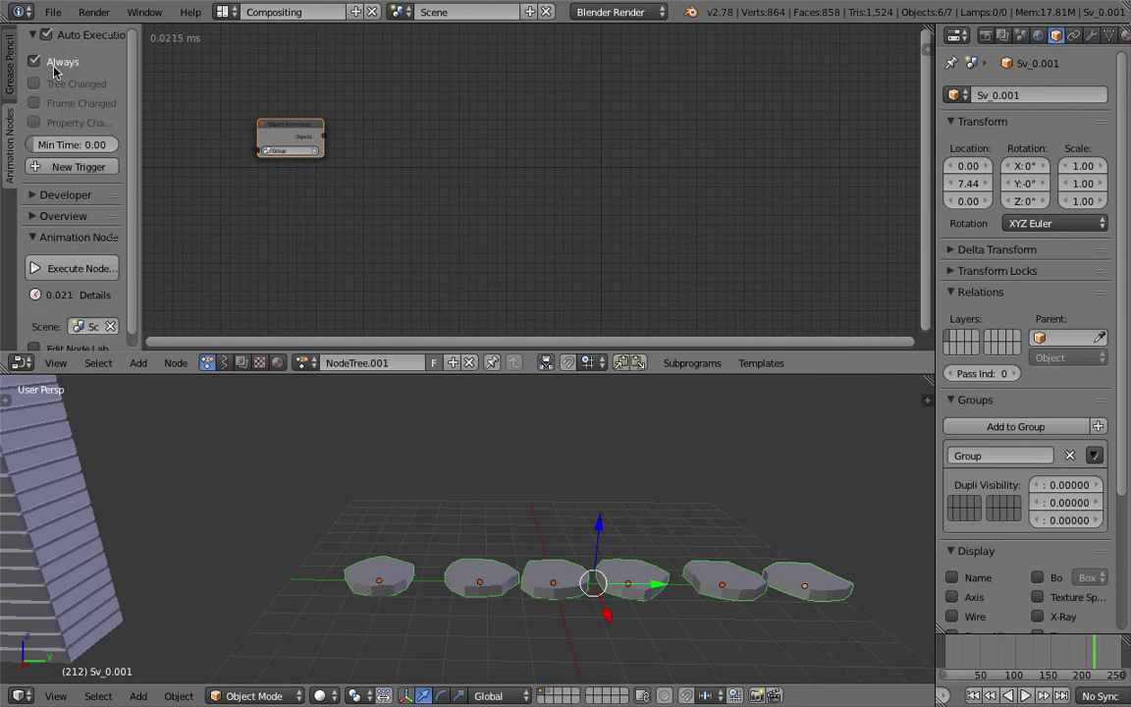
drag(142, 99, 3, 111)
middle_drag(354, 176, 353, 192)
key(ctrl+s)
click(354, 190)
- Select the MASTER tower and add an Object Instancer node that uses it as the source object
scroll(457, 546, down, 2)
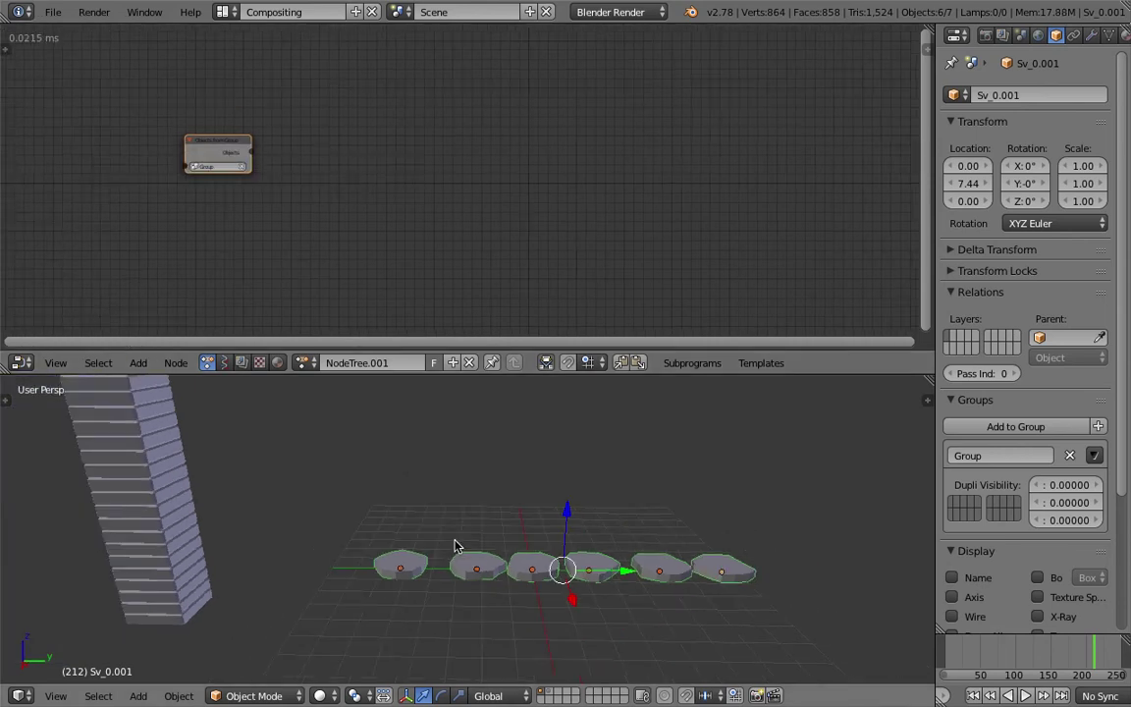
right_click(158, 458)
key(shift+a)
click(391, 133)
text(object in)
key(Return)
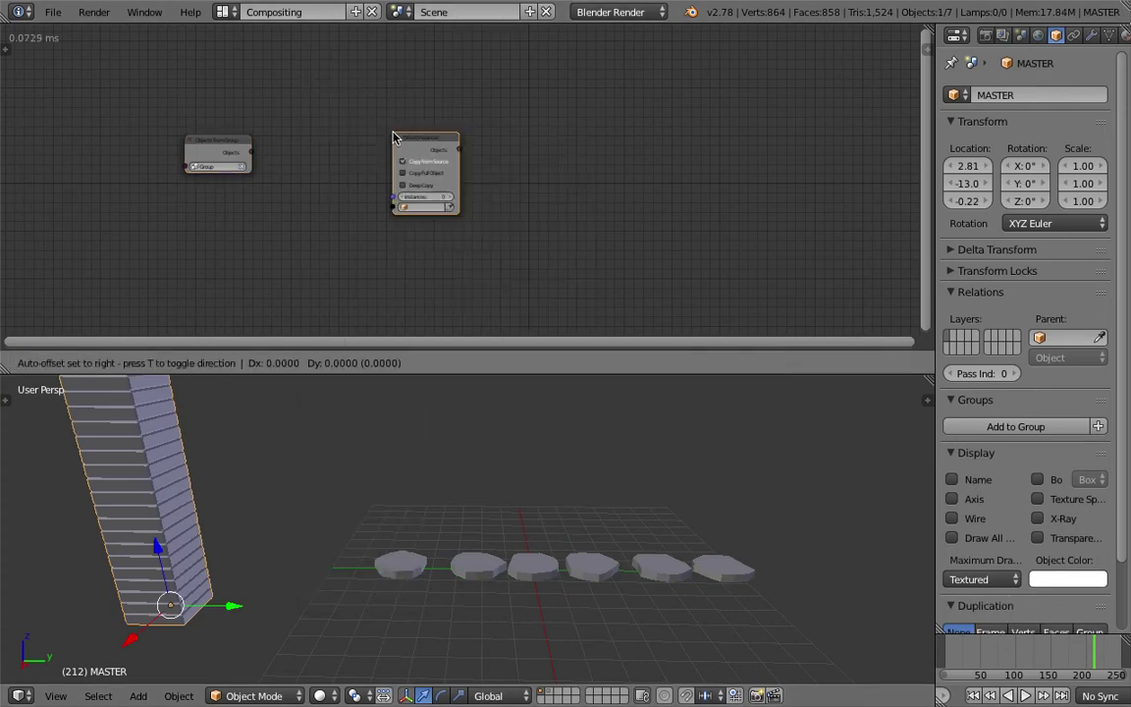
click(303, 194)
scroll(330, 218, up, 1)
click(342, 284)
middle_drag(420, 246, 442, 172)
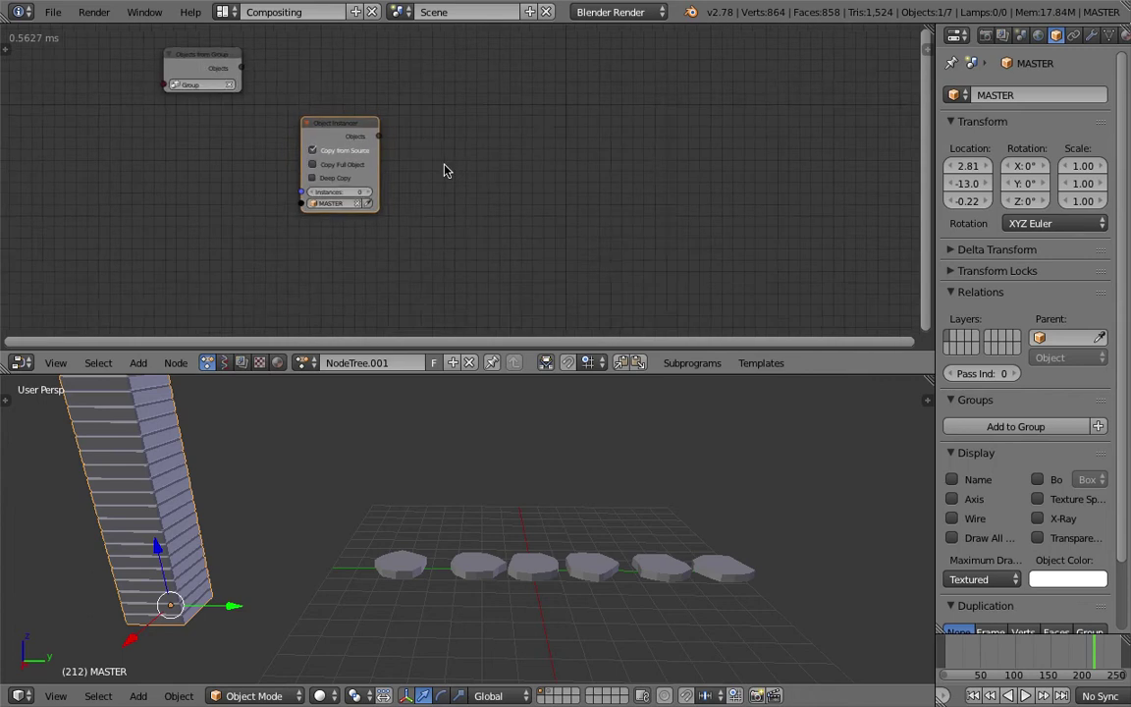
- Drive the instancer's Instances from the group's object count through a Get List Length node, and arrange the nodes
scroll(442, 172, up, 4)
key(ctrl+s)
click(442, 175)
middle_drag(230, 125, 241, 184)
drag(147, 84, 255, 257)
drag(181, 115, 104, 218)
click(142, 167)
drag(312, 152, 262, 126)
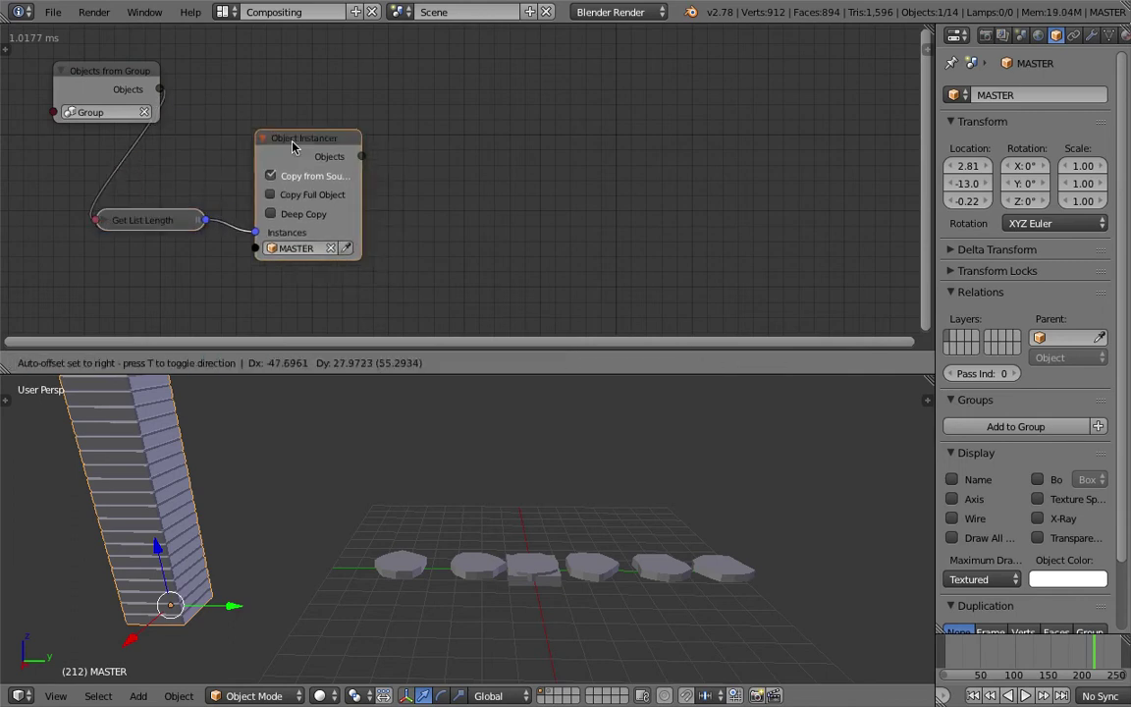
- Enable Copy Full Object and Deep Copy on the Object Instancer node and save the file
click(297, 194)
click(296, 211)
key(ctrl+s)
click(295, 211)
scroll(320, 189, up, 6)
scroll(207, 230, down, 2)
middle_drag(208, 230, 305, 224)
- Select an instanced copy of the MASTER tower and examine its bevel and array modifiers
right_click(412, 573)
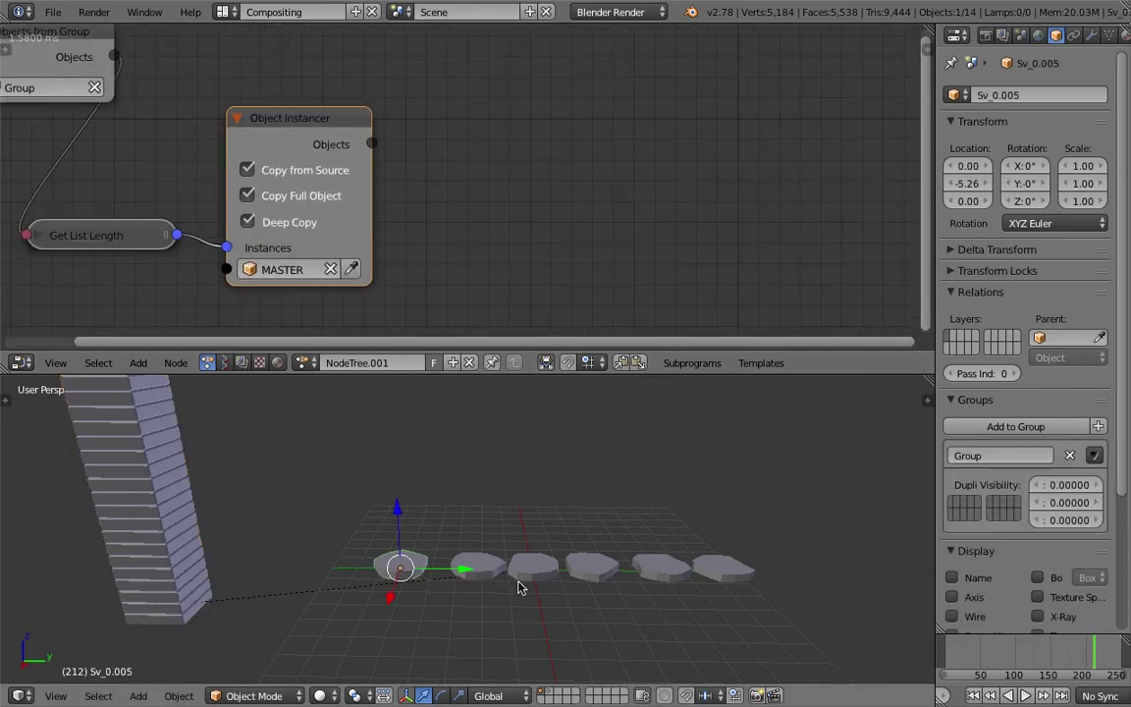
right_click(182, 497)
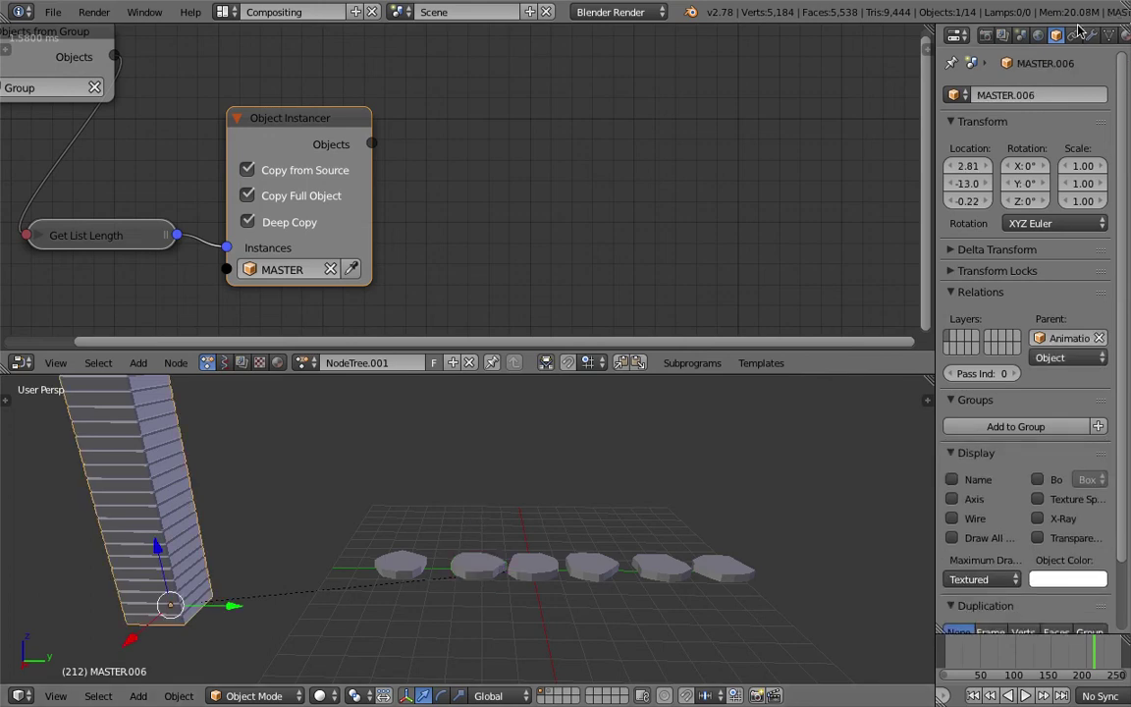
click(1091, 36)
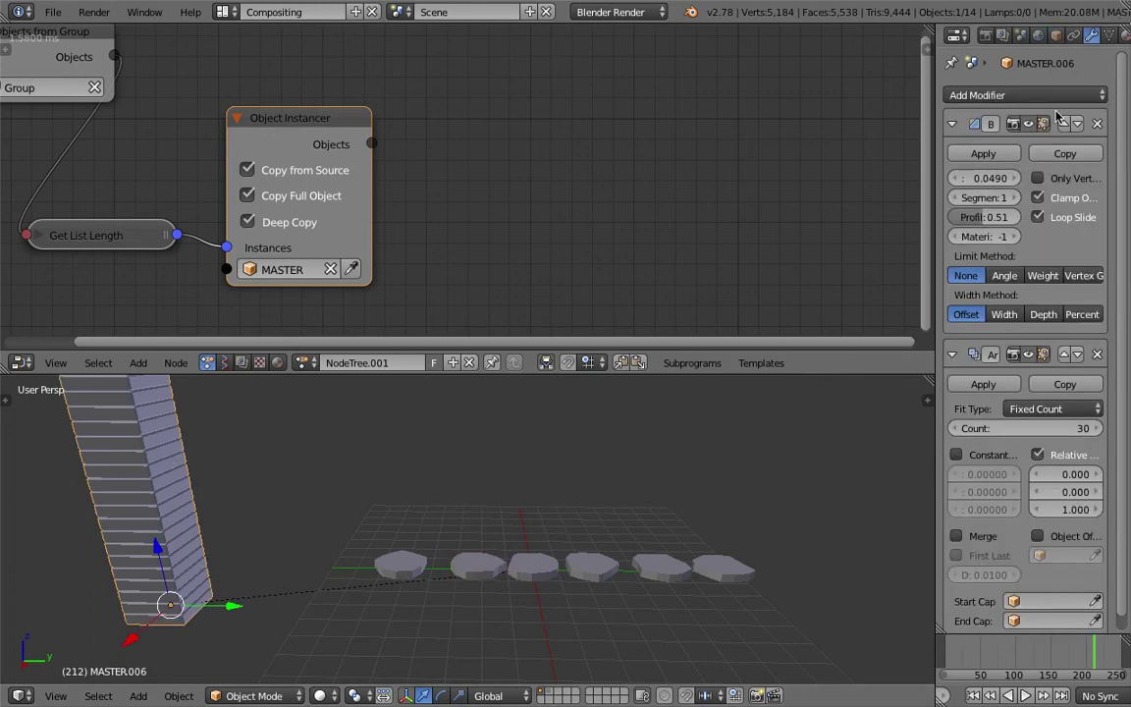
middle_drag(255, 488, 422, 383)
scroll(399, 151, down, 4)
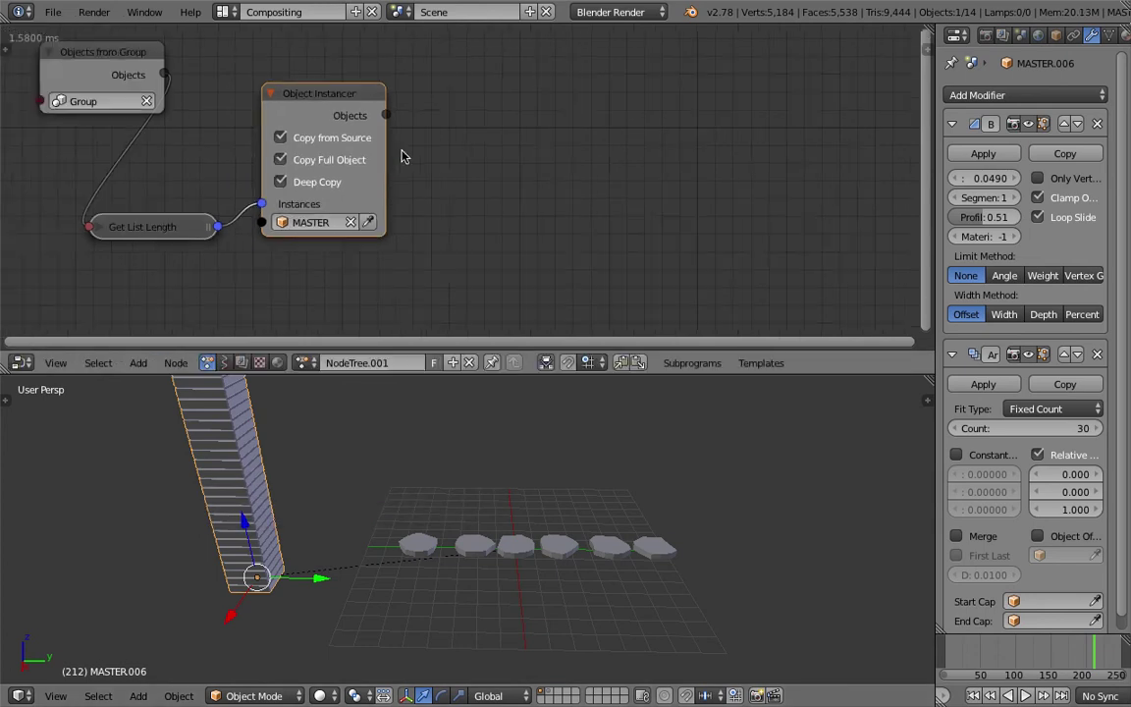
- Spread out the existing nodes and create a loop subprogram that iterates over the Object Instancer's objects
drag(337, 152, 362, 168)
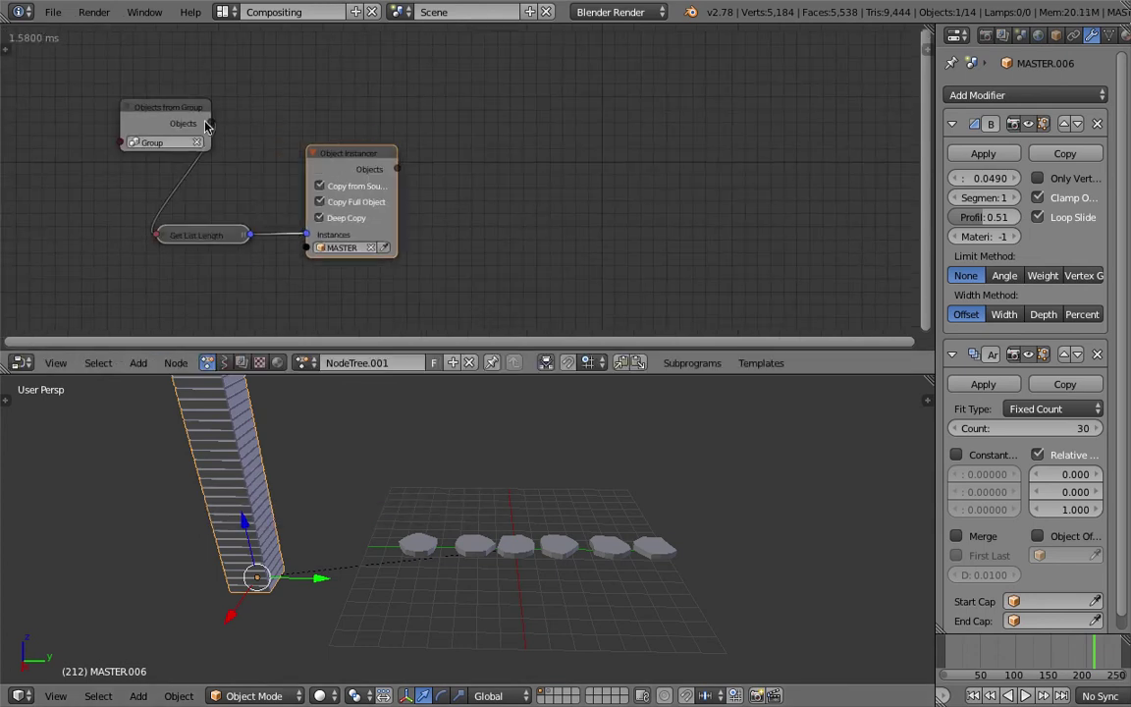
drag(177, 109, 133, 114)
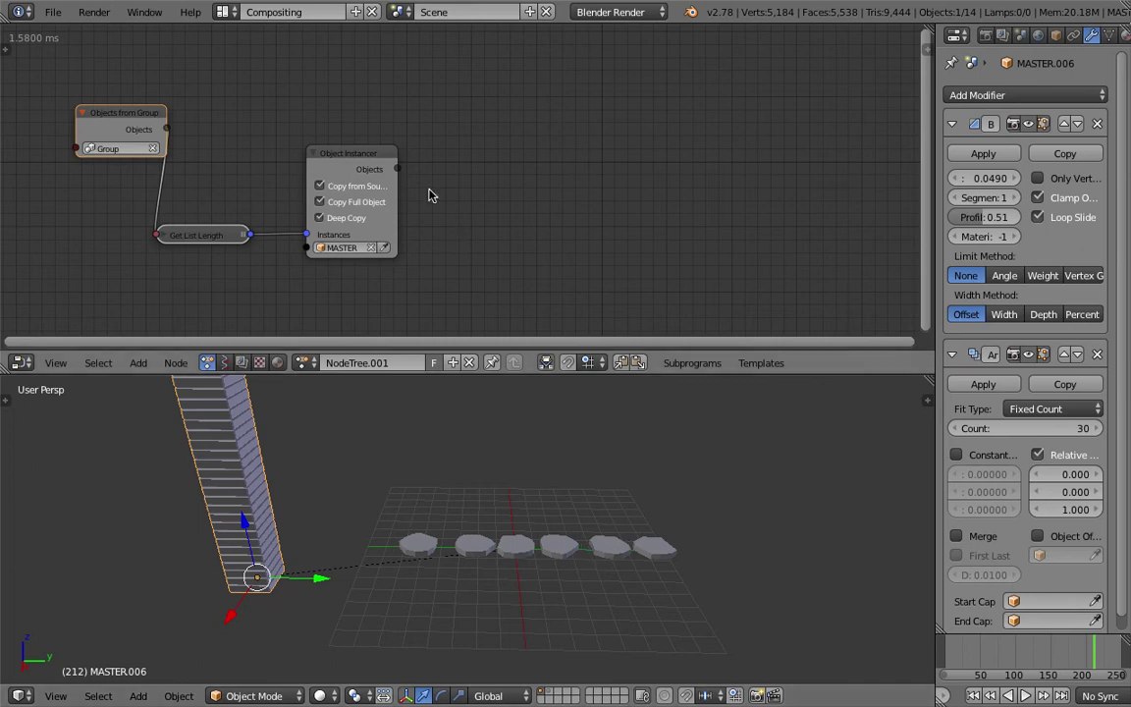
drag(376, 163, 366, 159)
key(w)
click(458, 158)
click(608, 116)
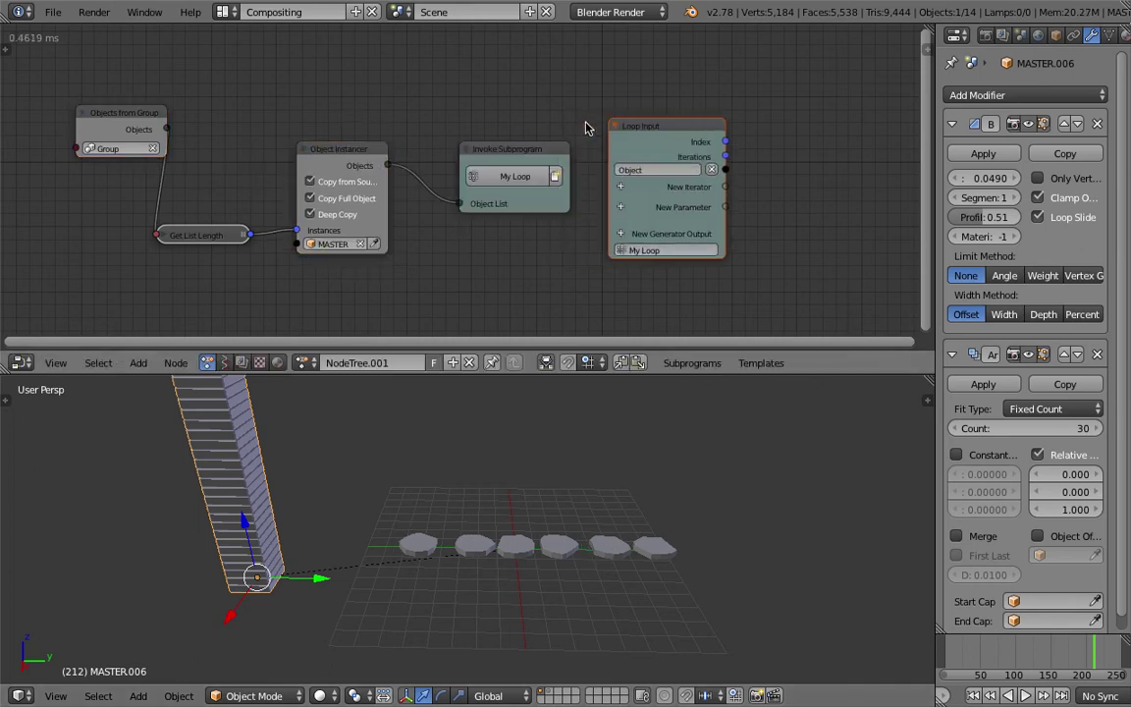
- Reposition the Objects from Group node and rename the loop's object iterator to Object Instances
scroll(511, 133, down, 3)
middle_drag(481, 134, 457, 127)
drag(174, 123, 152, 112)
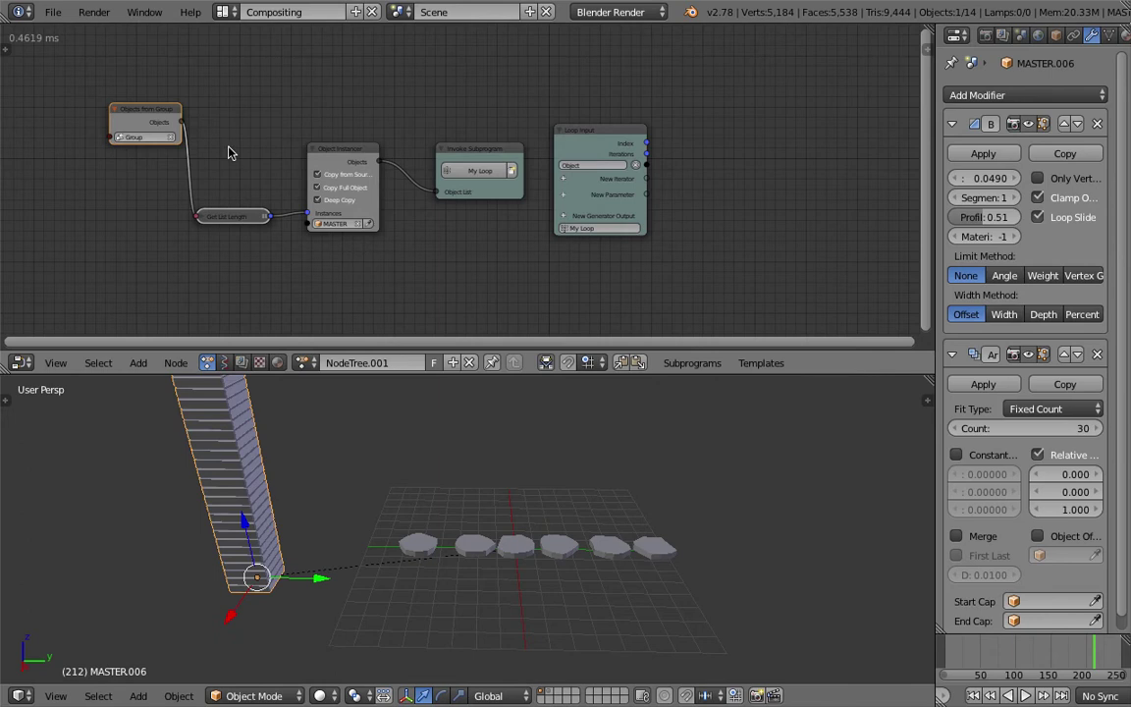
scroll(226, 147, up, 1)
scroll(473, 246, up, 1)
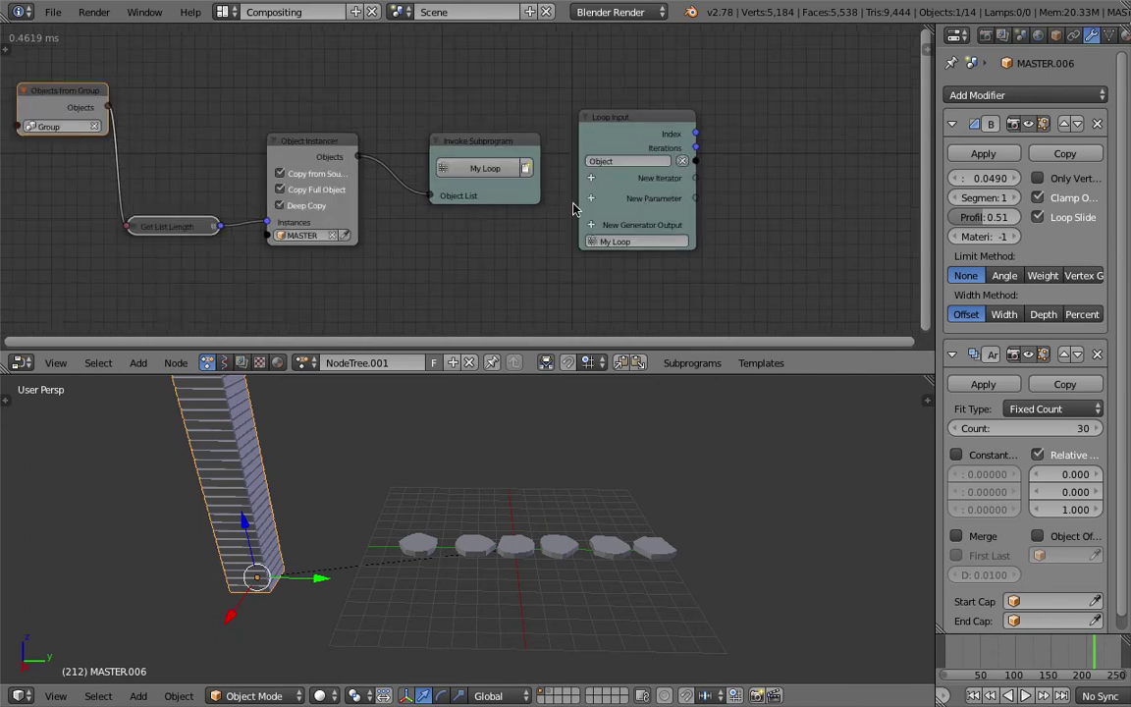
click(615, 161)
key(Return)
- Add a second Object iterator to the loop, feed it the group's objects, and move Get List Length above the instancer
click(593, 178)
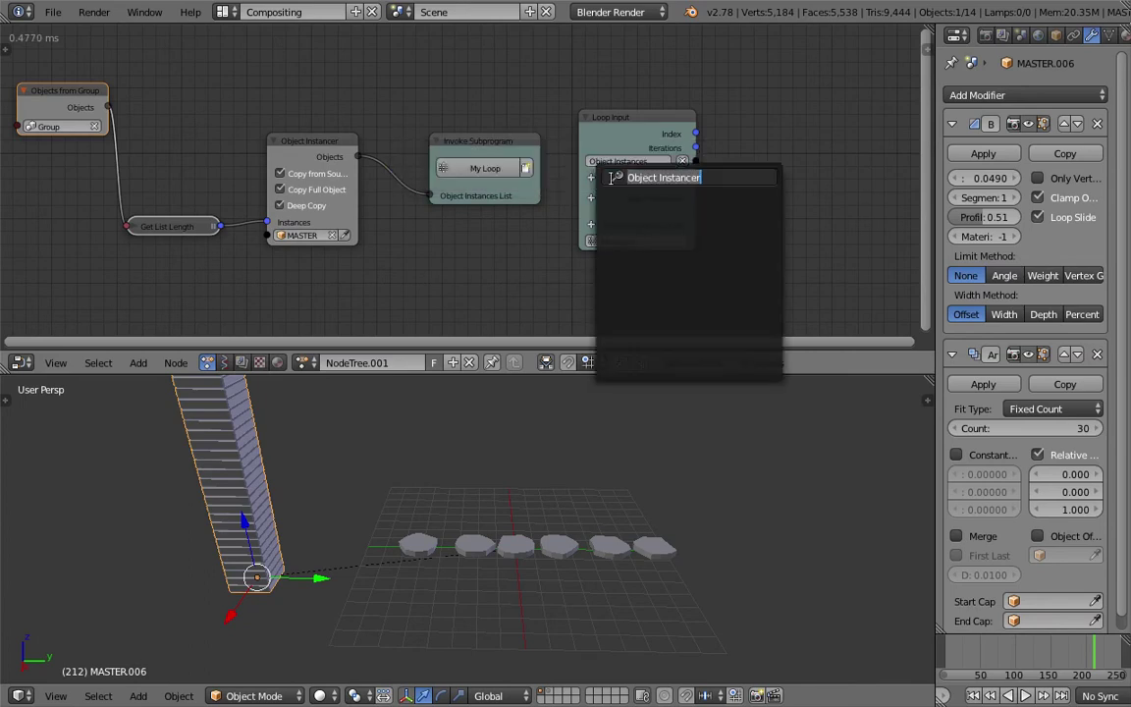
text(objects)
key(BackSpace)
key(Return)
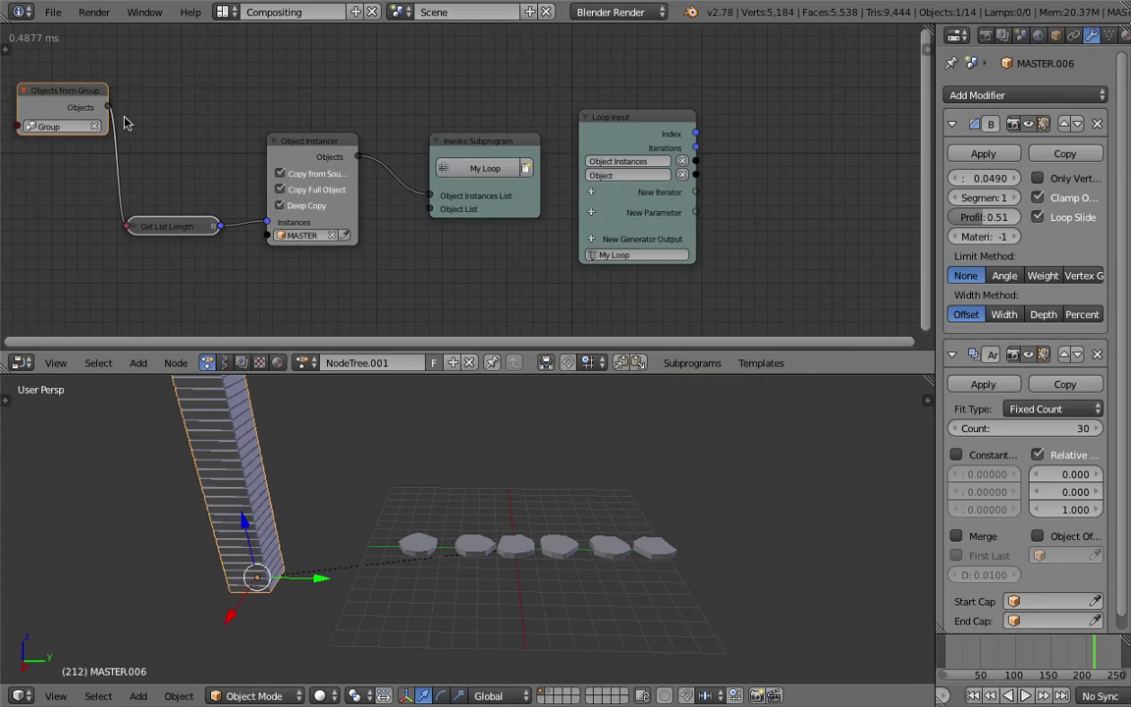
drag(114, 115, 430, 210)
drag(193, 228, 249, 76)
- Rename the loop's second iterator to Object Source and save the file
click(625, 176)
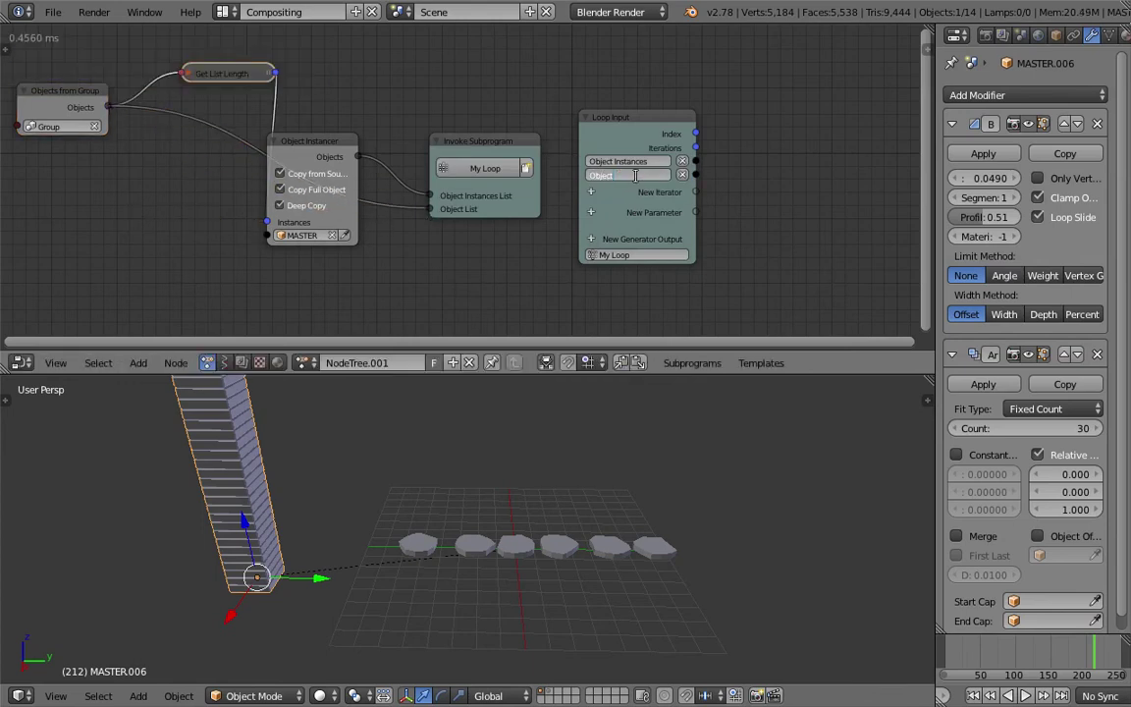
key(ctrl+s)
click(639, 179)
click(657, 125)
- Add an Object Transforms Output node beyond the Loop Input node
middle_drag(620, 108, 447, 98)
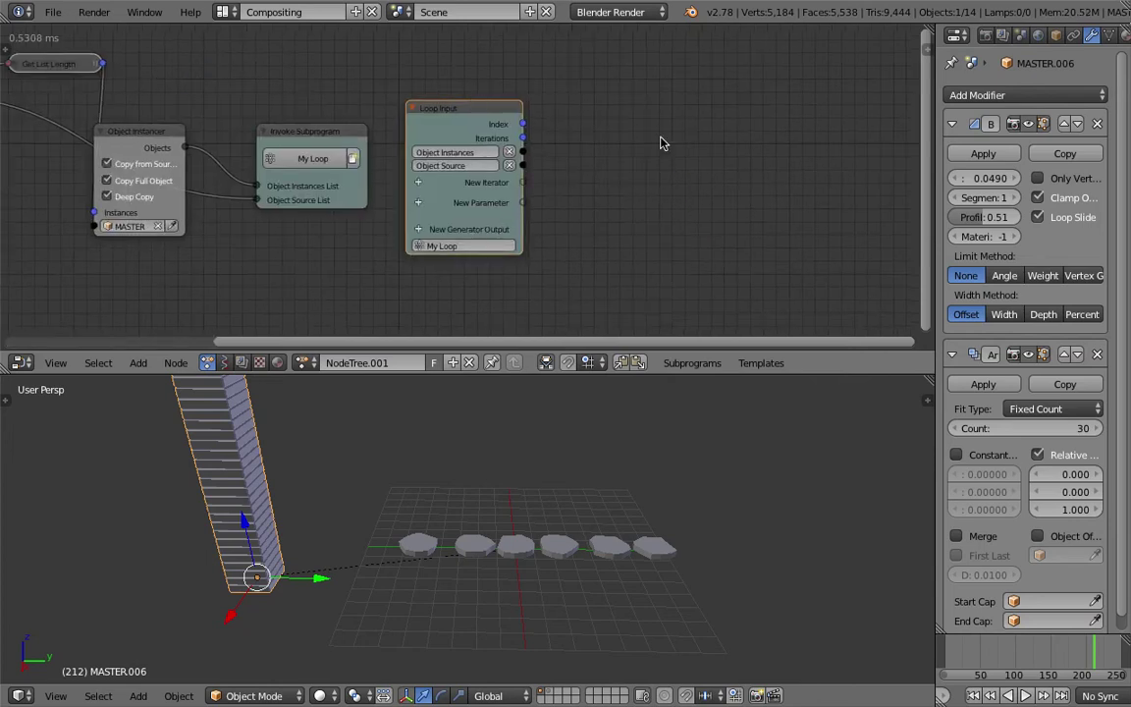
key(shift+a)
click(618, 154)
text(object )
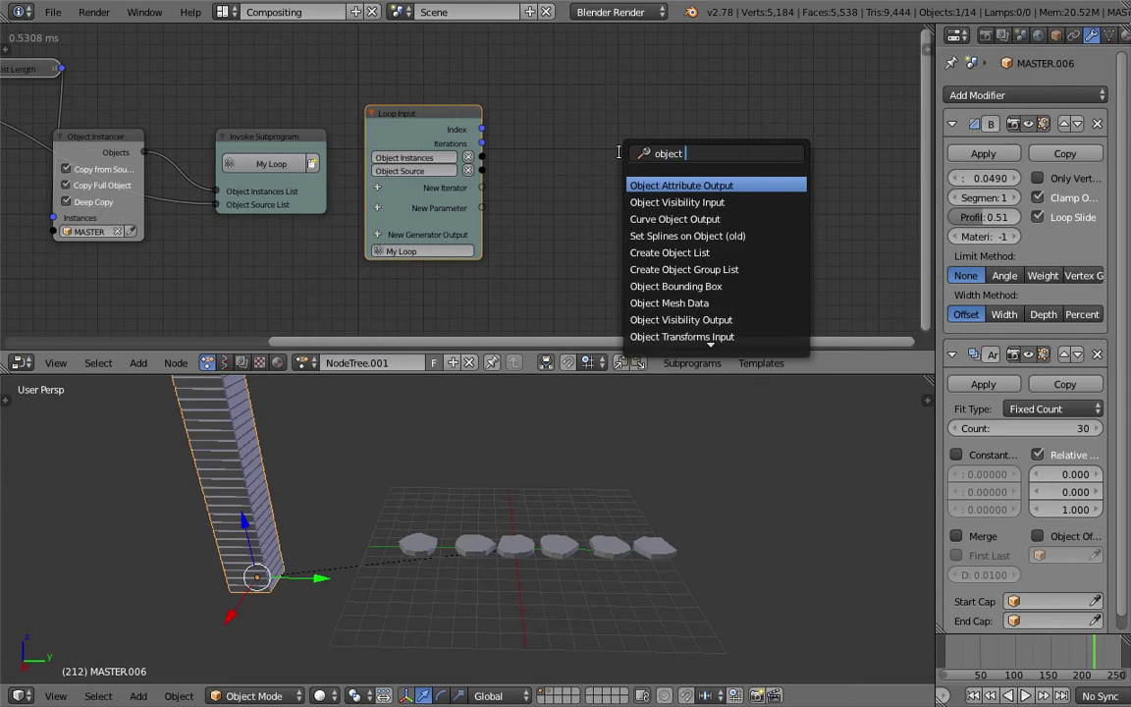
text(tr)
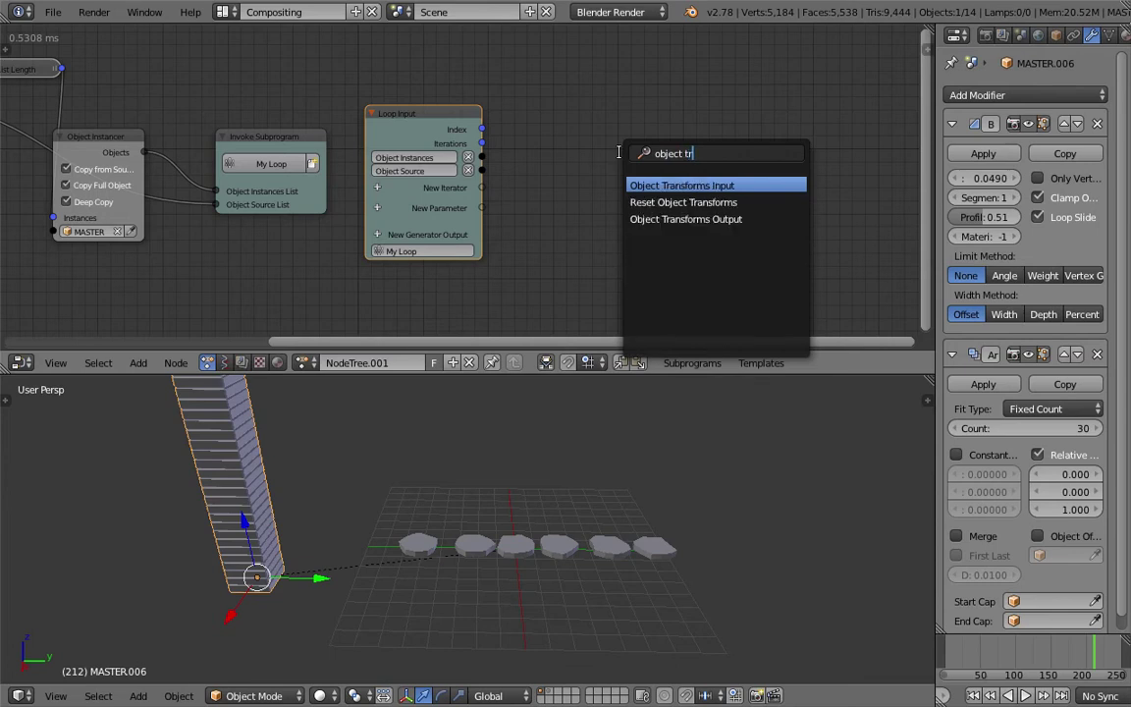
key(Down)
key(Down)
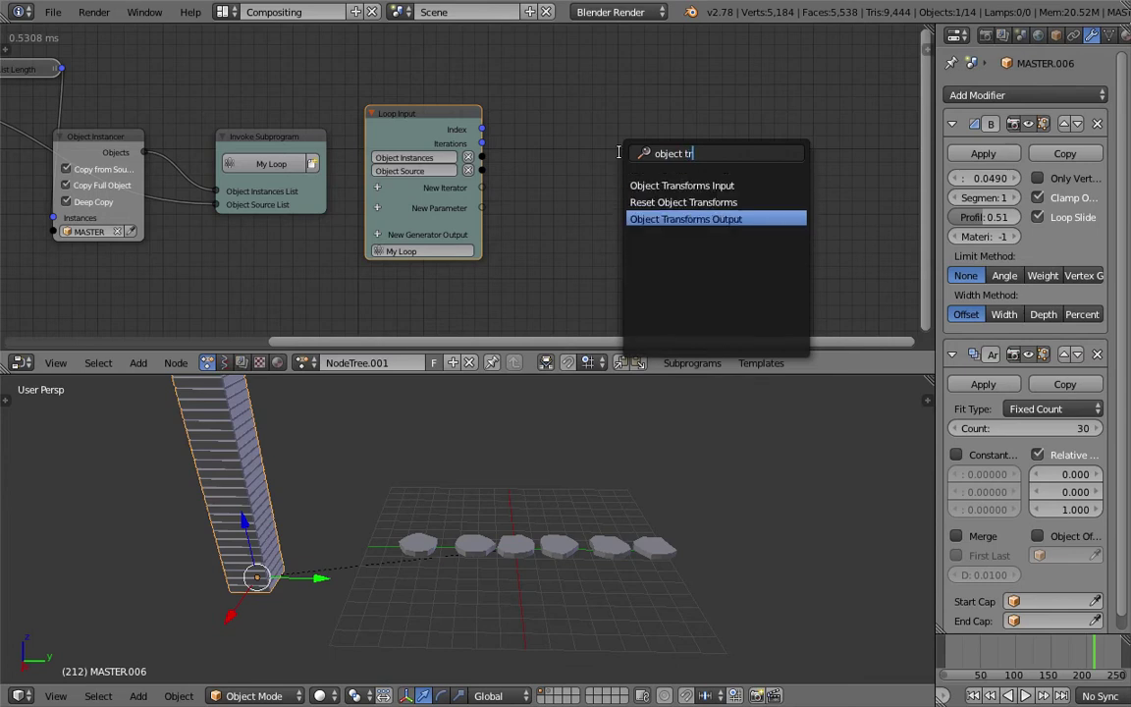
key(Return)
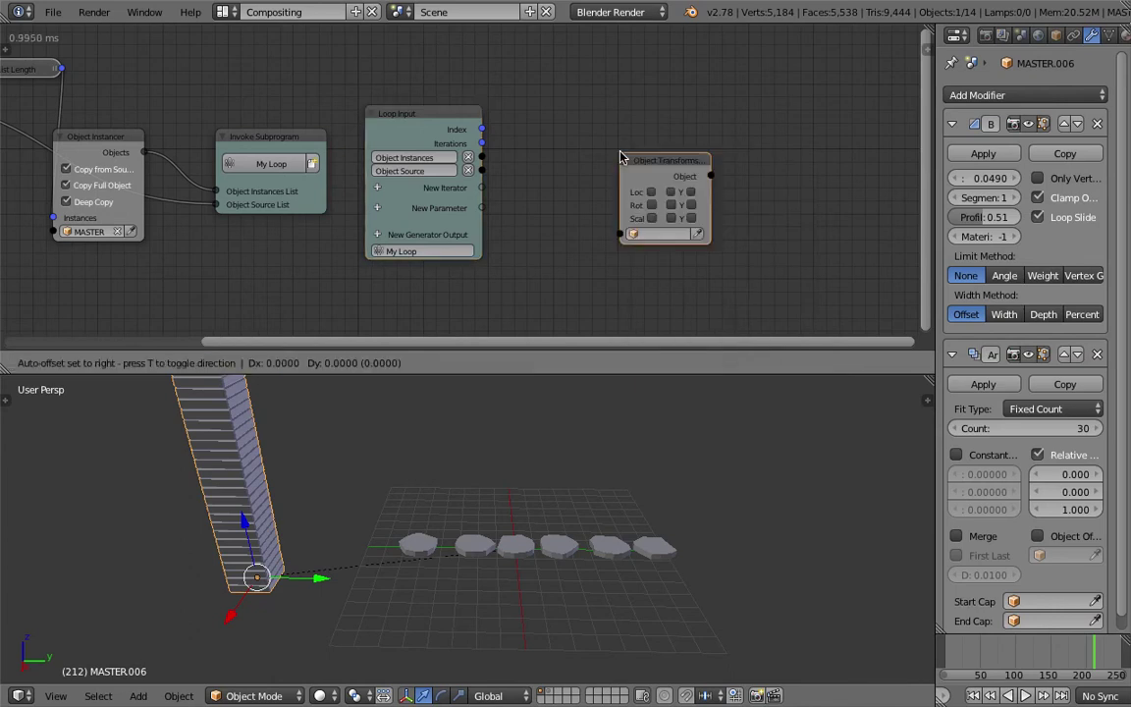
click(728, 139)
- Enable X, Y and Z location on the Object Transforms Output node, move it further out, and save the file
drag(758, 182, 797, 182)
key(ctrl+s)
click(677, 131)
drag(752, 150, 780, 151)
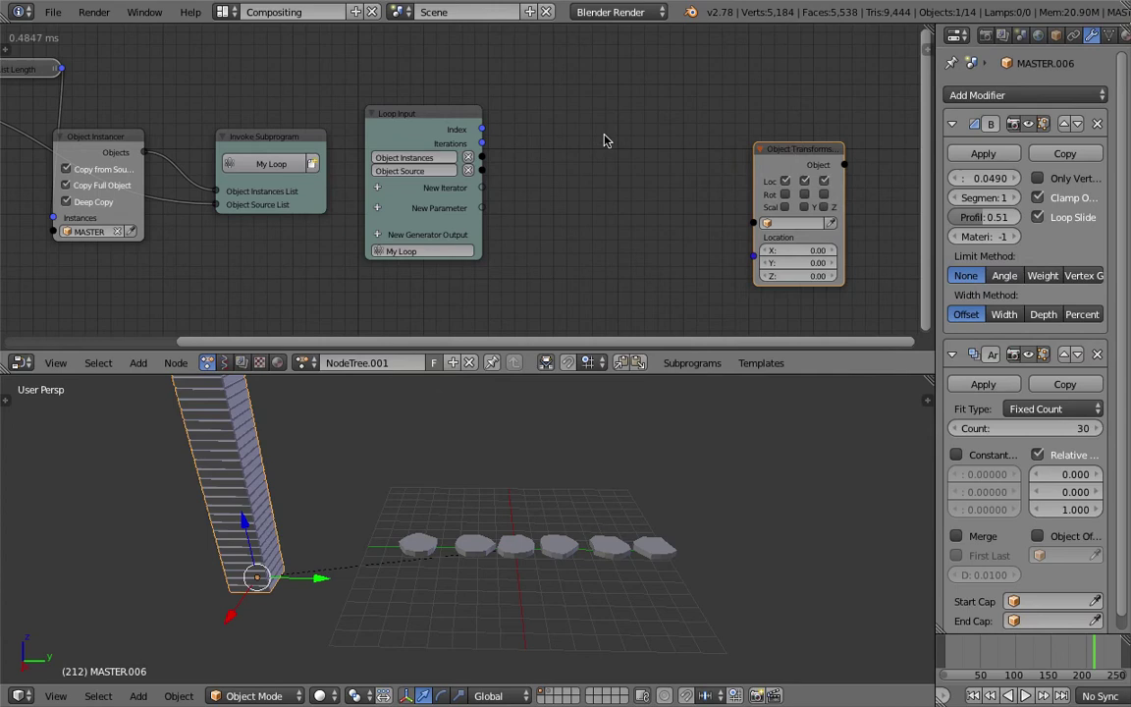
- Add a Copy Object Data node between the Loop Input and Object Transforms Output nodes
key(ctrl+a)
text(object cop)
key(ctrl+a)
text(copyt)
key(BackSpace)
key(Return)
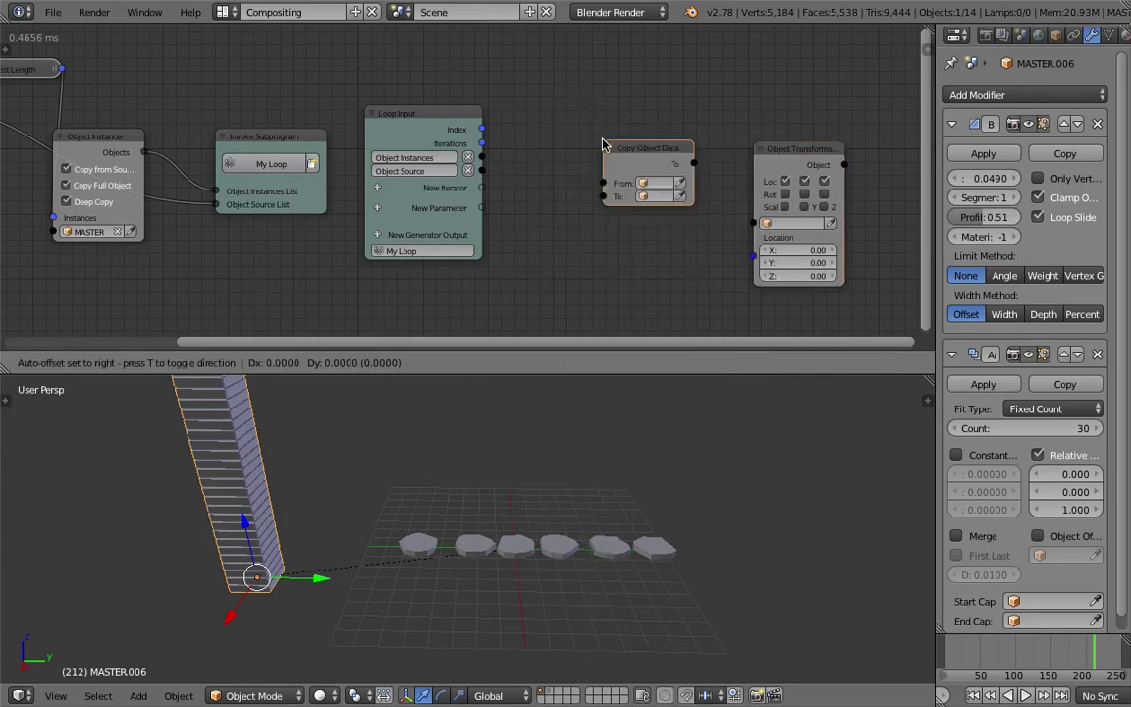
click(656, 185)
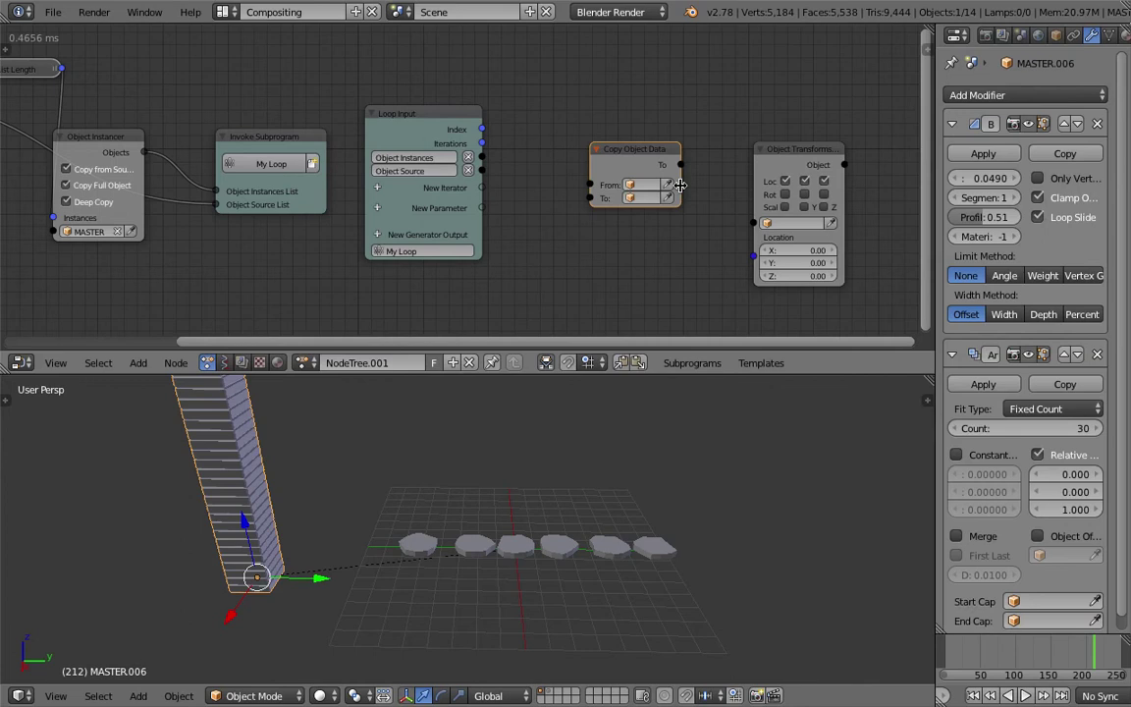
- Connect Object Source to From and Object Instances to To on a widened Copy Object Data node, and save the file
drag(681, 184, 723, 186)
drag(483, 173, 590, 185)
drag(481, 157, 589, 197)
scroll(568, 132, down, 1)
middle_drag(574, 142, 536, 133)
key(ctrl+s)
click(535, 134)
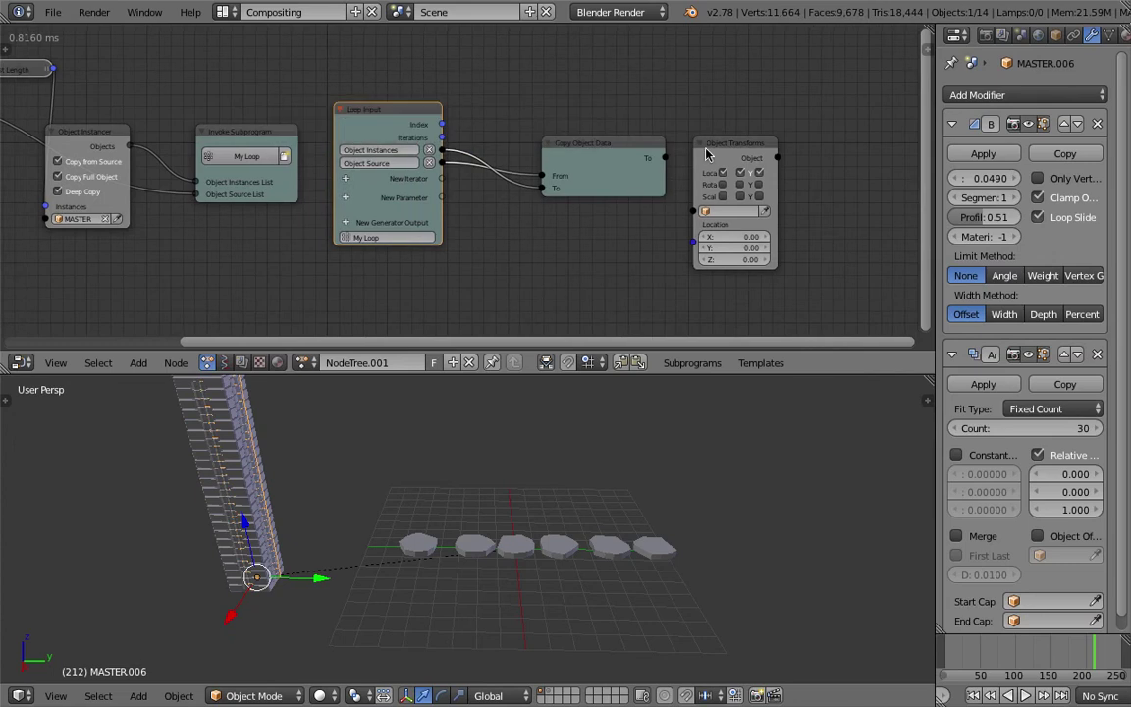
- Move the Object Transforms Output node aside and feed it the object from Copy Object Data
drag(724, 149, 804, 132)
drag(660, 158, 771, 202)
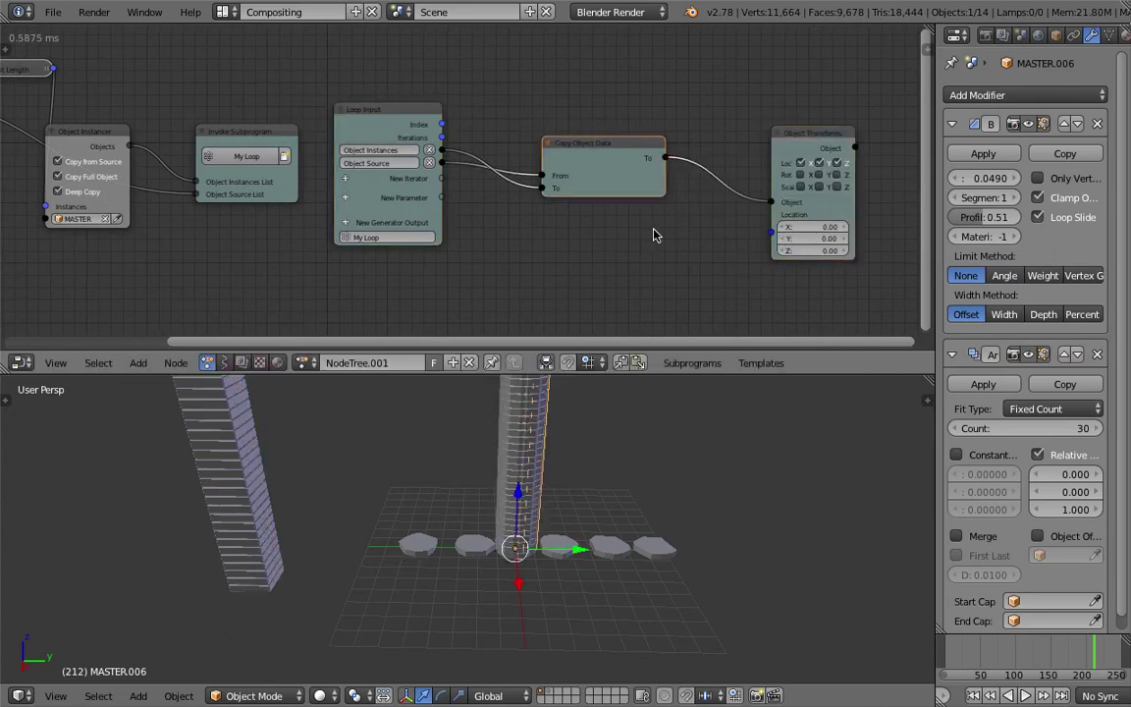
shift+scroll(626, 230, down, 1)
middle_drag(620, 484, 523, 564)
middle_drag(551, 264, 520, 232)
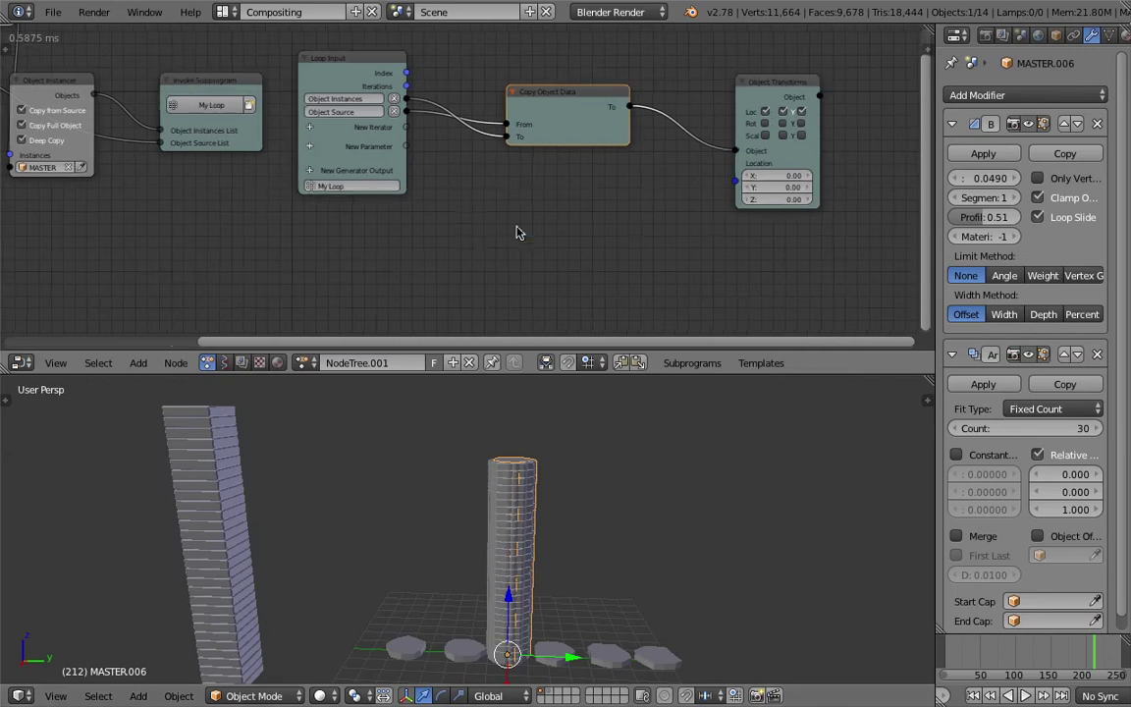
key(shift+a)
click(521, 207)
text(line)
- Try to select all the source floor slabs while the towers stand among them
middle_drag(596, 473, 564, 547)
right_click(406, 610)
shift+right_click(463, 614)
middle_drag(502, 630, 521, 448)
shift+right_click(508, 509)
shift+right_click(558, 505)
shift+right_click(623, 510)
shift+right_click(664, 508)
middle_drag(664, 508, 479, 463)
shift+right_click(503, 514)
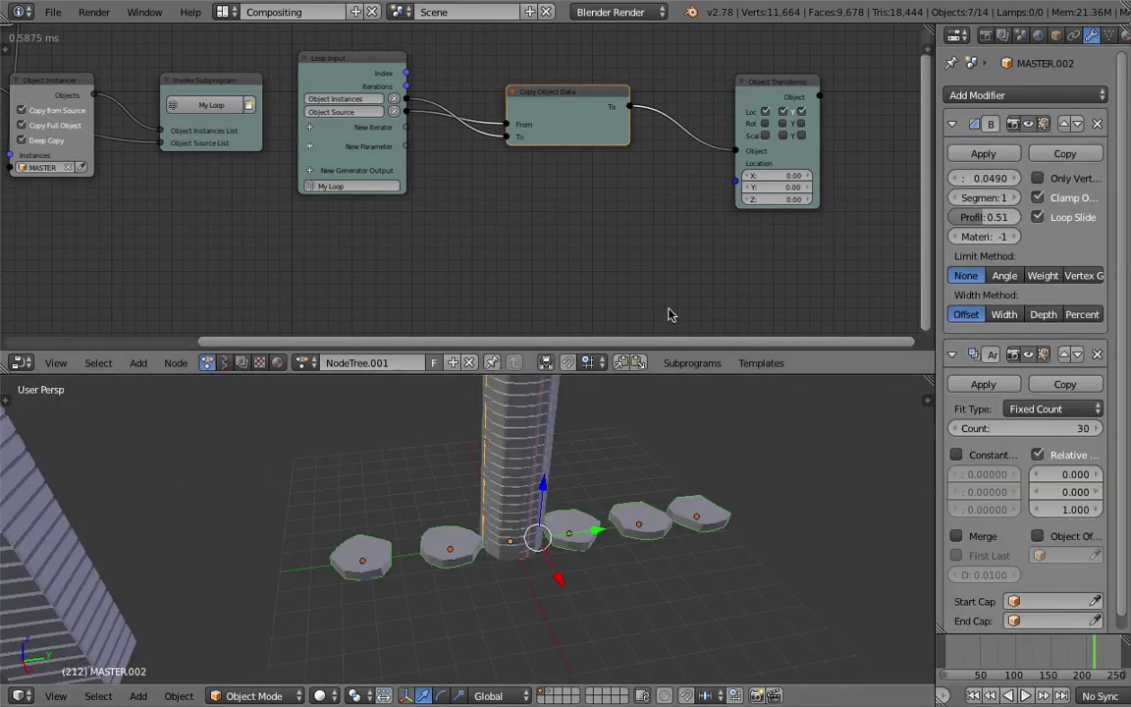
- Offset the towers to an X location of 5.28 and move the six source floor slabs to layer 2
drag(776, 178, 864, 177)
middle_drag(398, 462, 444, 421)
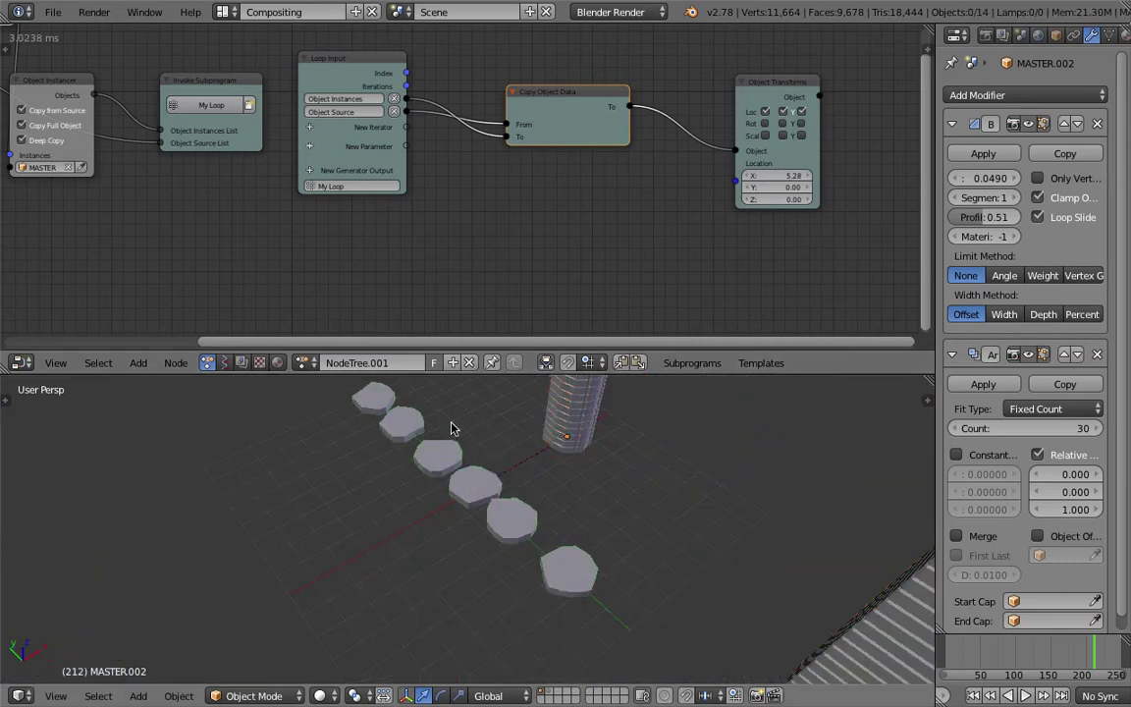
right_click(373, 391)
shift+right_click(439, 462)
shift+right_click(474, 489)
shift+right_click(511, 521)
shift+right_click(564, 571)
middle_drag(609, 565, 522, 550)
key(m)
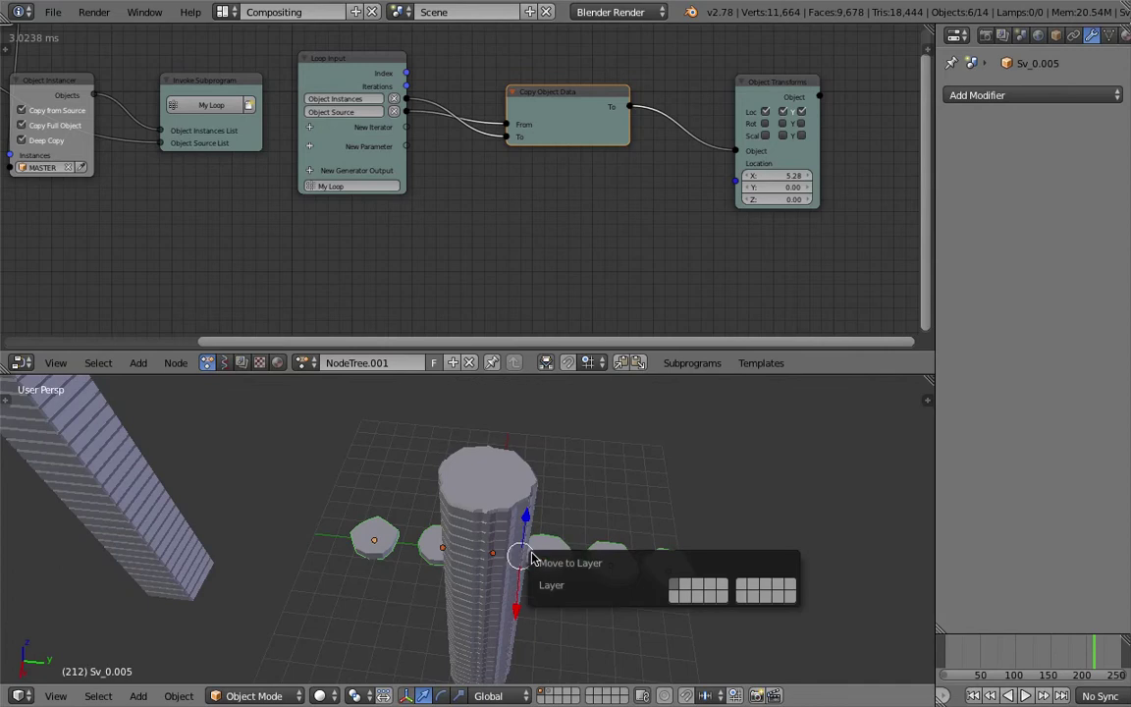
key(2)
- Lower the Object Transforms Output node and set its X location to 0
middle_drag(428, 530, 500, 568)
drag(772, 192, 784, 240)
click(802, 183)
text(0)
key(Return)
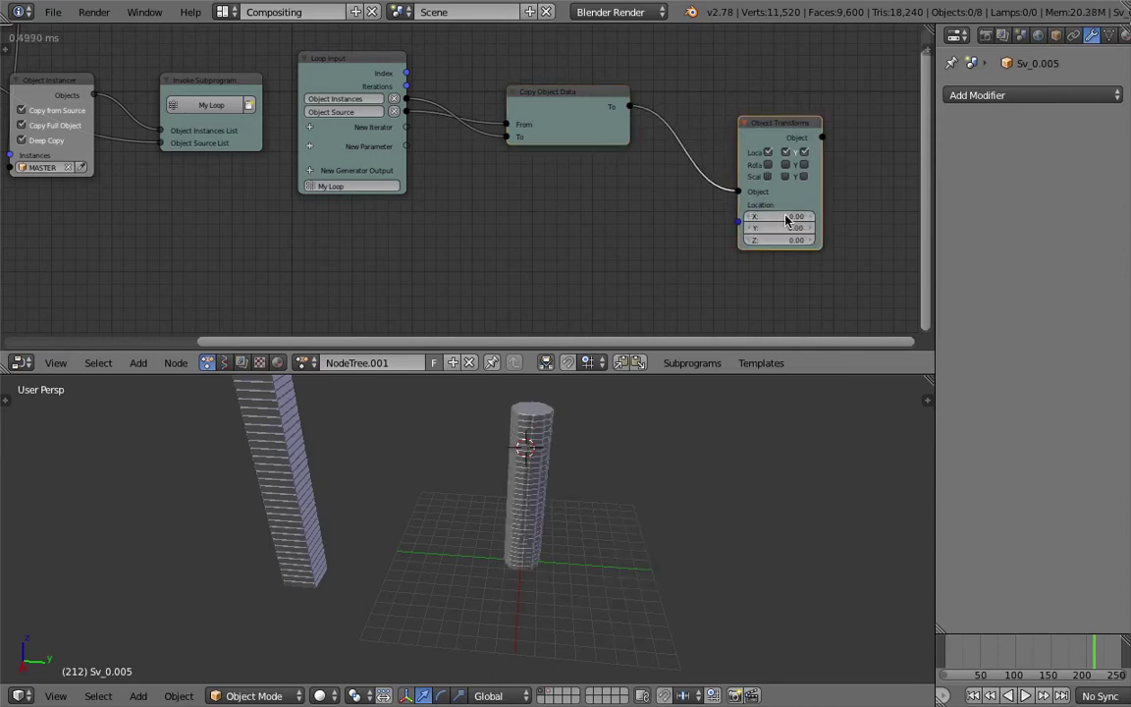
- Add a Random Vector node below the Copy Object Data node
middle_drag(556, 209, 522, 217)
key(space)
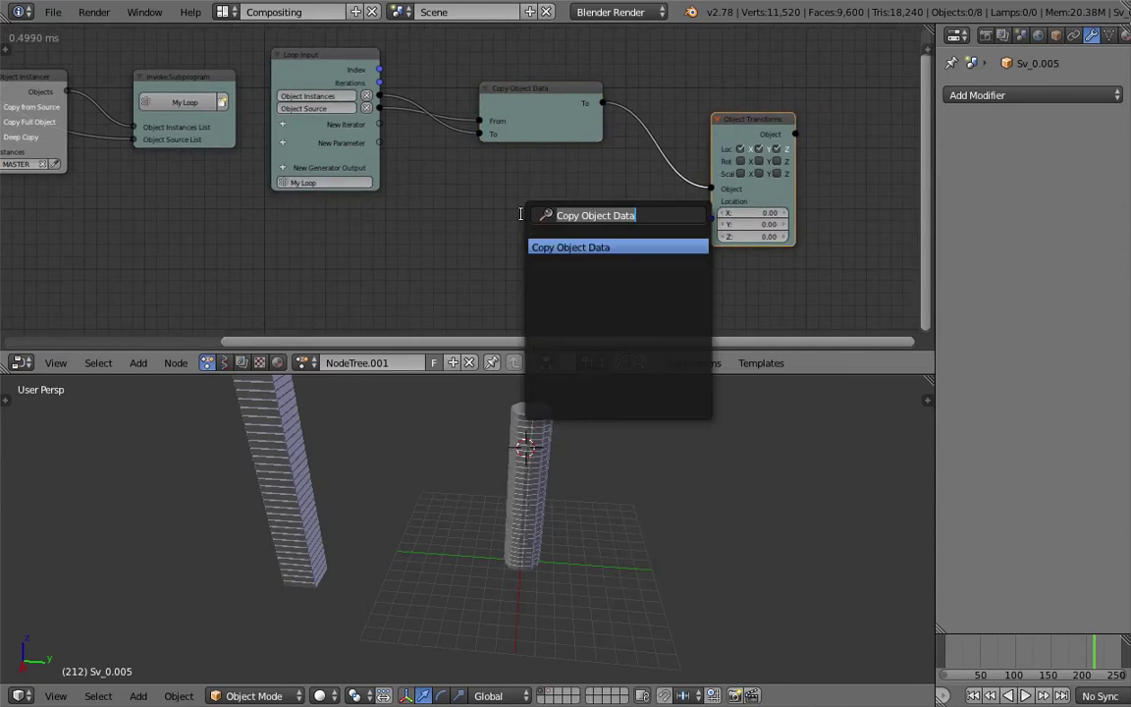
text(random)
key(Down)
key(Down)
key(Down)
key(Down)
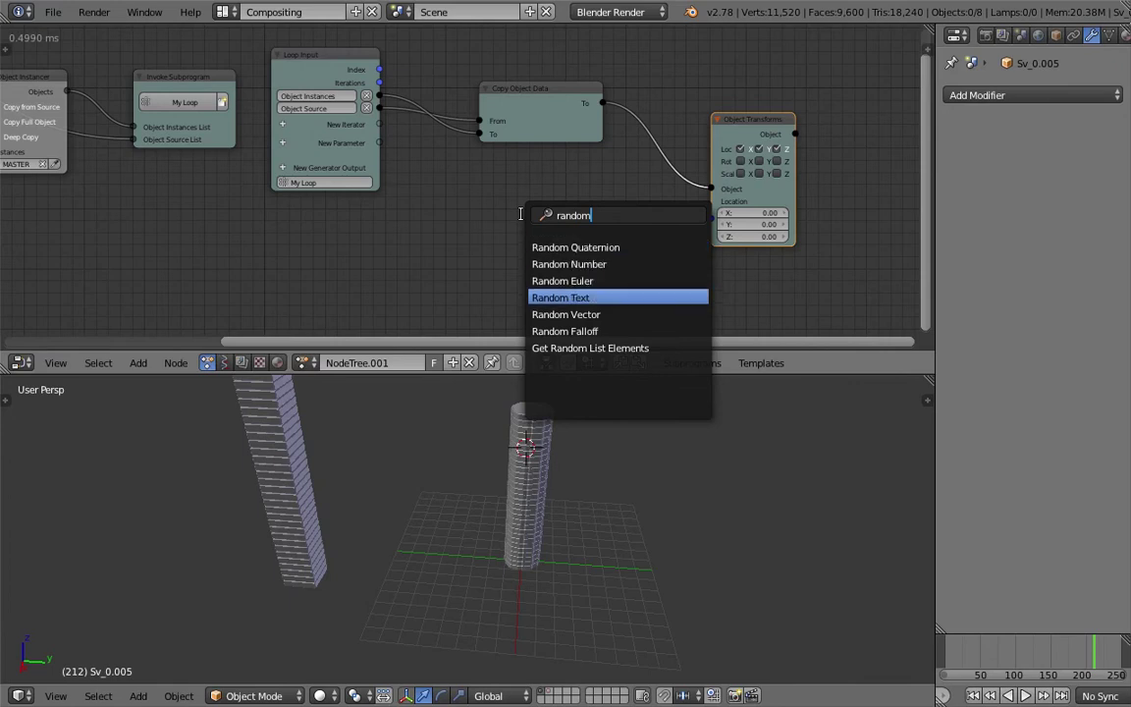
key(Return)
click(522, 218)
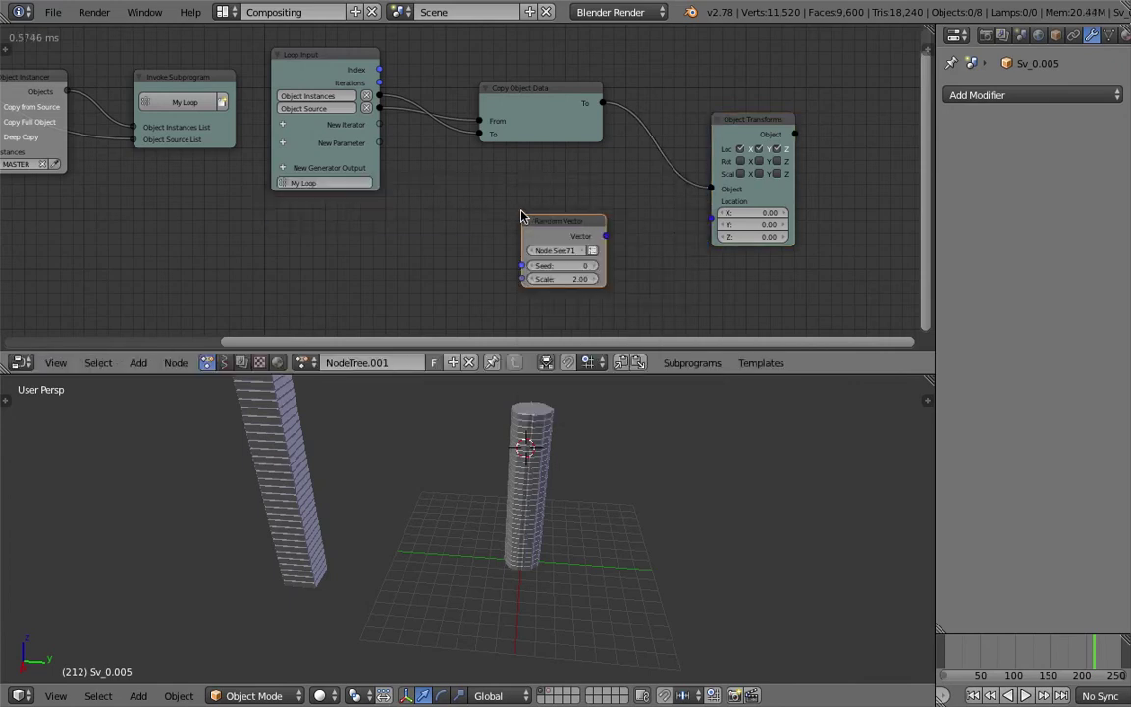
- Connect the loop's Index to the Random Vector's Seed and its Vector output to the Object Transforms Output's Location
drag(381, 71, 522, 266)
drag(595, 221, 711, 218)
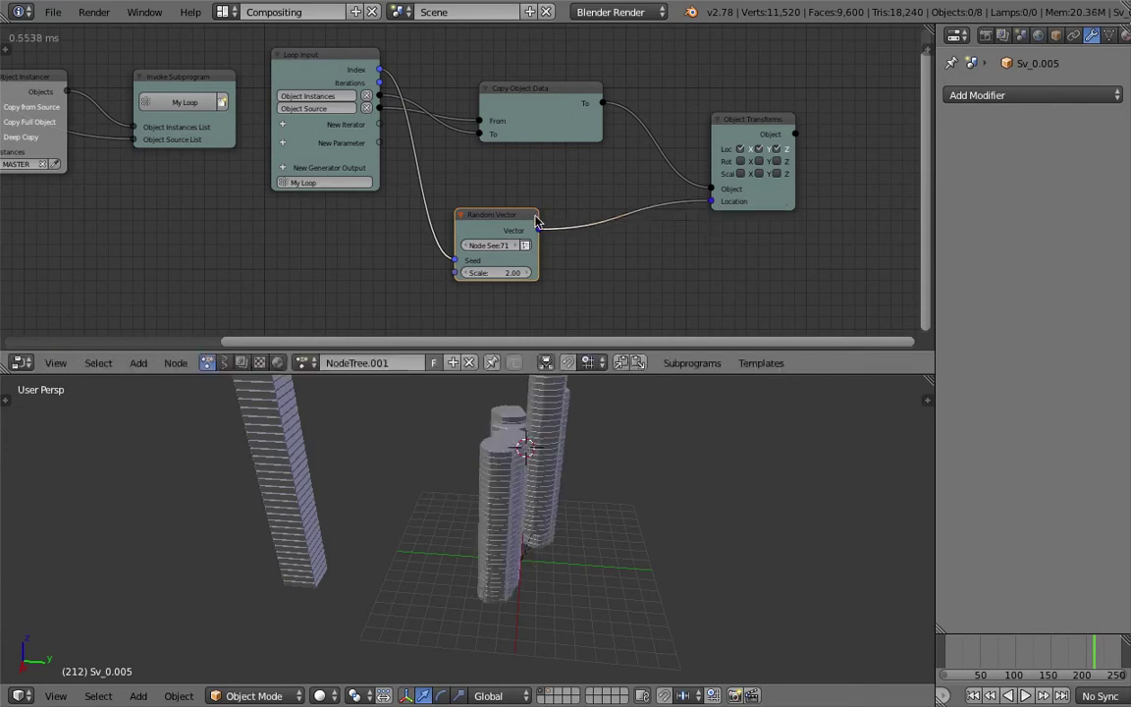
drag(534, 218, 496, 214)
- Set the Random Vector's node seed to 114 and its scale to 2.36
middle_drag(562, 449, 480, 392)
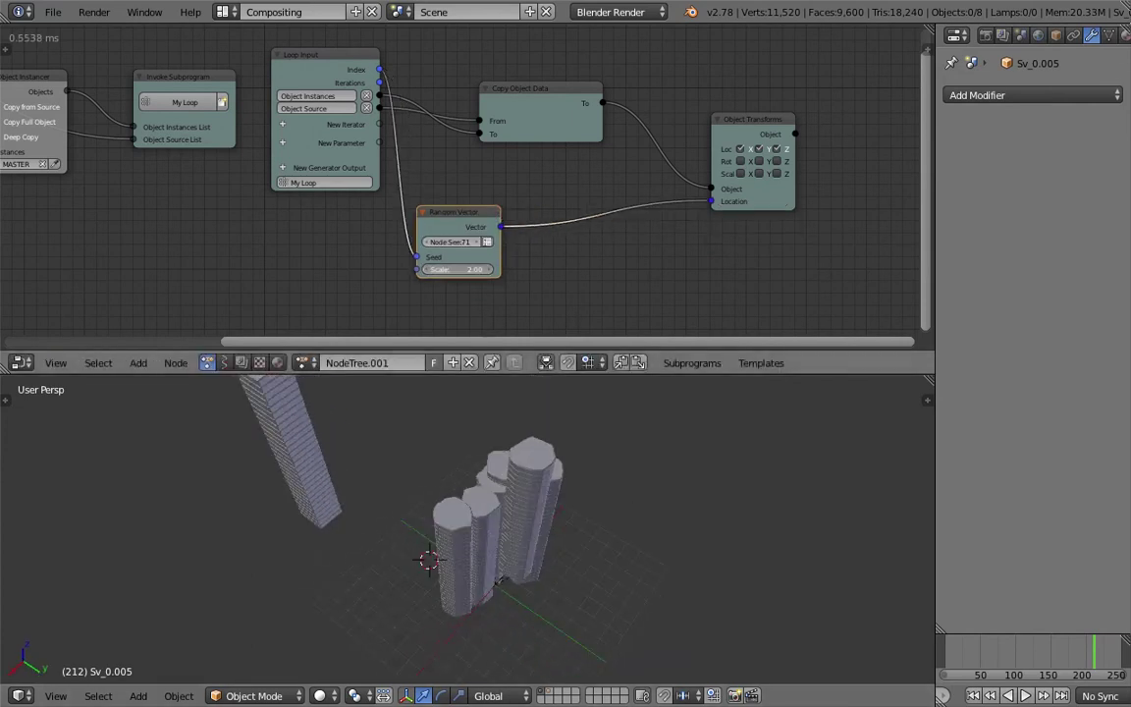
drag(428, 270, 496, 242)
middle_drag(537, 540, 522, 583)
- Add a Separate Vector node beside the Random Vector node
key(shift+a)
mouse_move(539, 281)
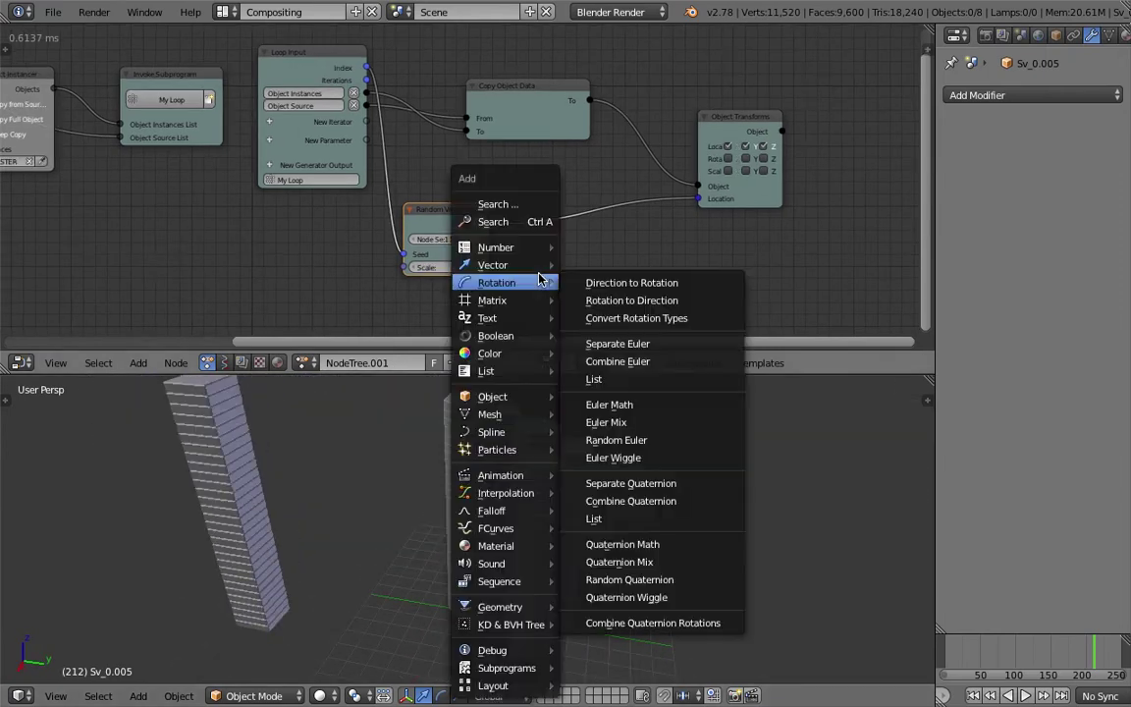
click(536, 222)
text(vector)
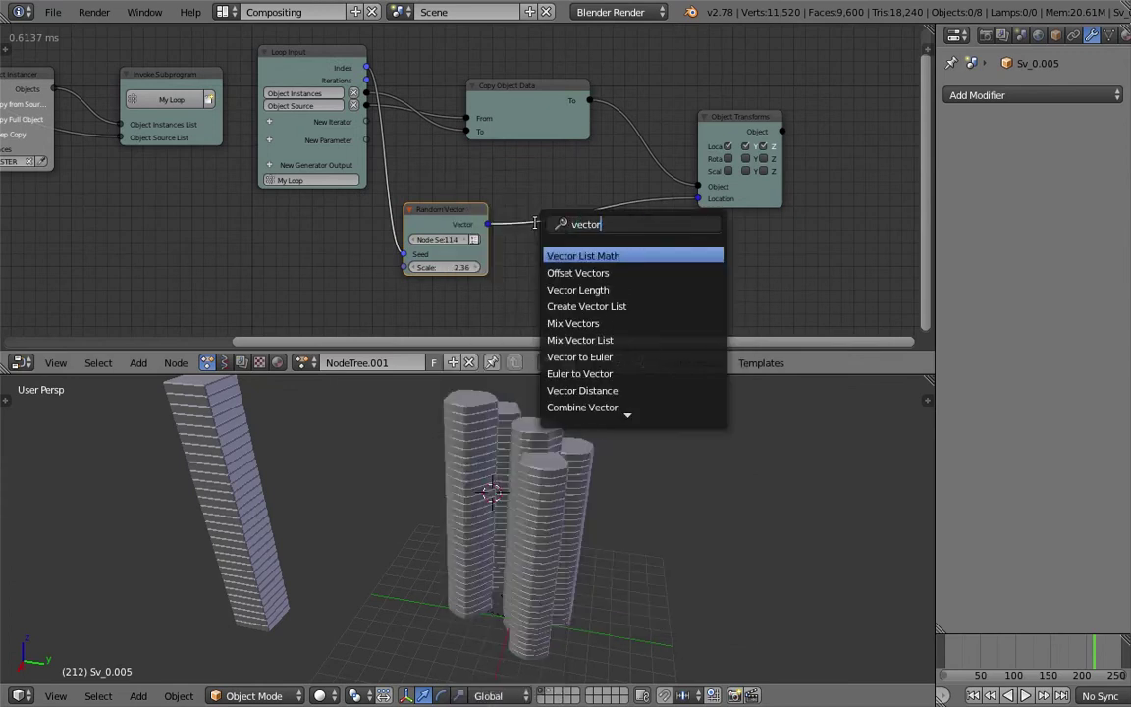
text( osepara)
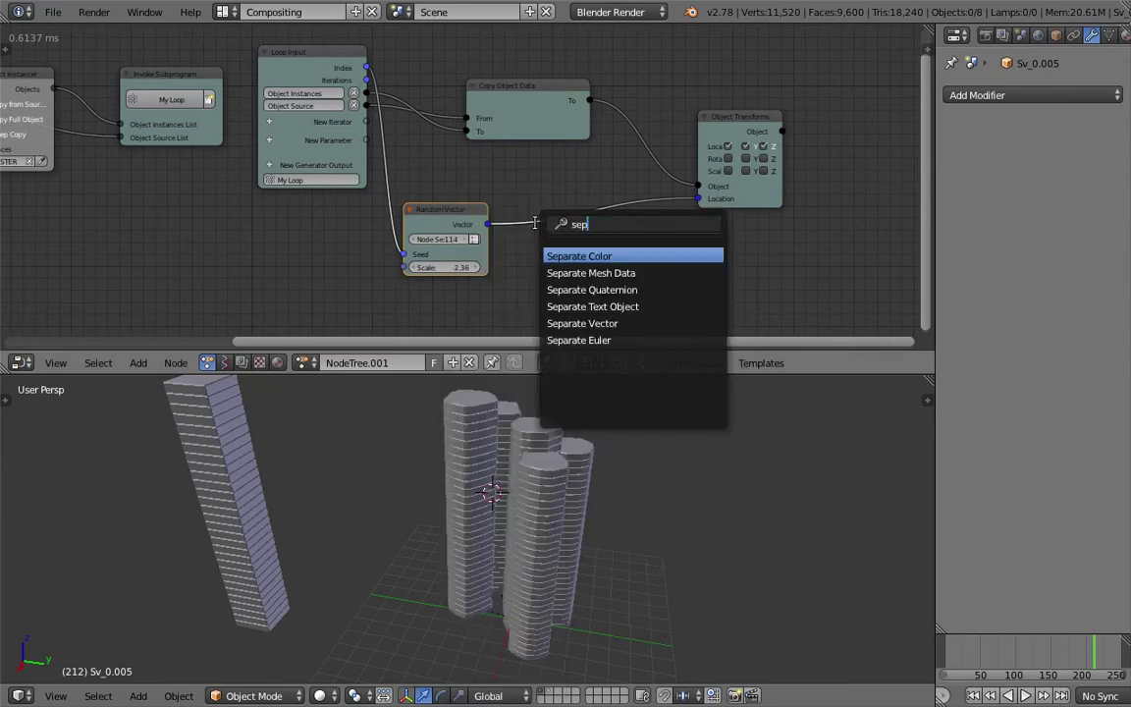
key(Down)
key(Down)
key(Down)
key(Down)
key(Return)
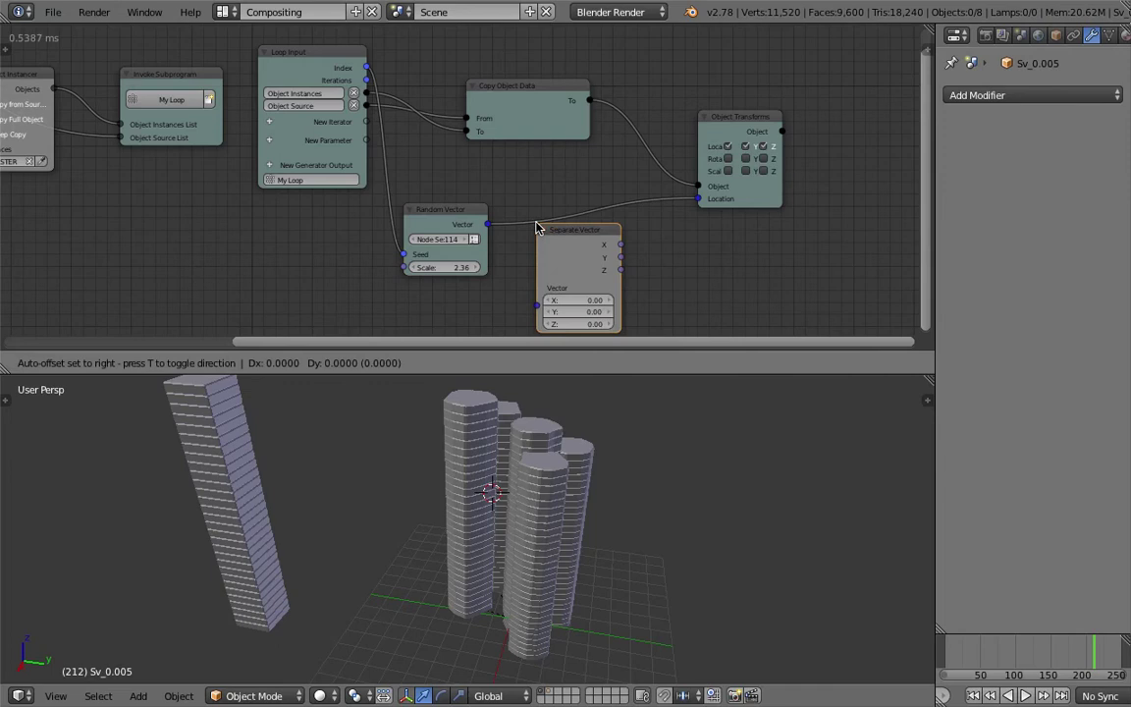
click(536, 224)
- Route the random vector's X and Y through Separate Vector and a Combine Vector node into Location, and save the file
drag(745, 120, 806, 133)
drag(626, 175, 665, 221)
drag(587, 224, 646, 260)
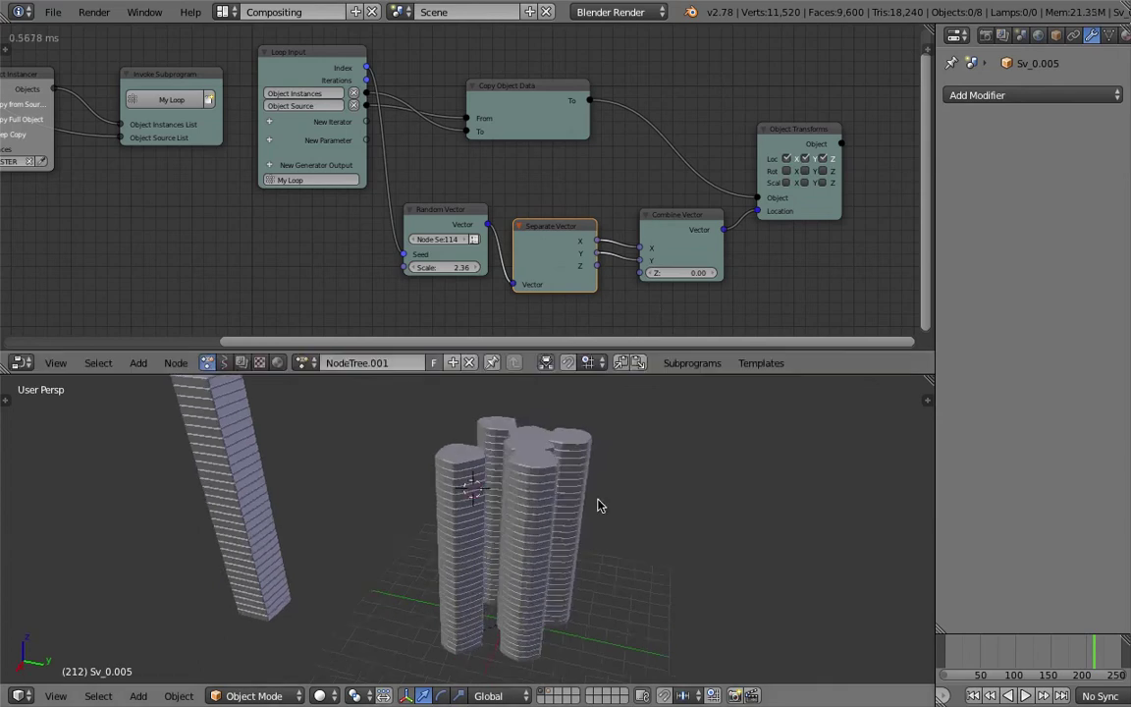
key(ctrl+s)
click(607, 546)
middle_drag(552, 550, 623, 625)
key(ctrl+s)
click(607, 603)
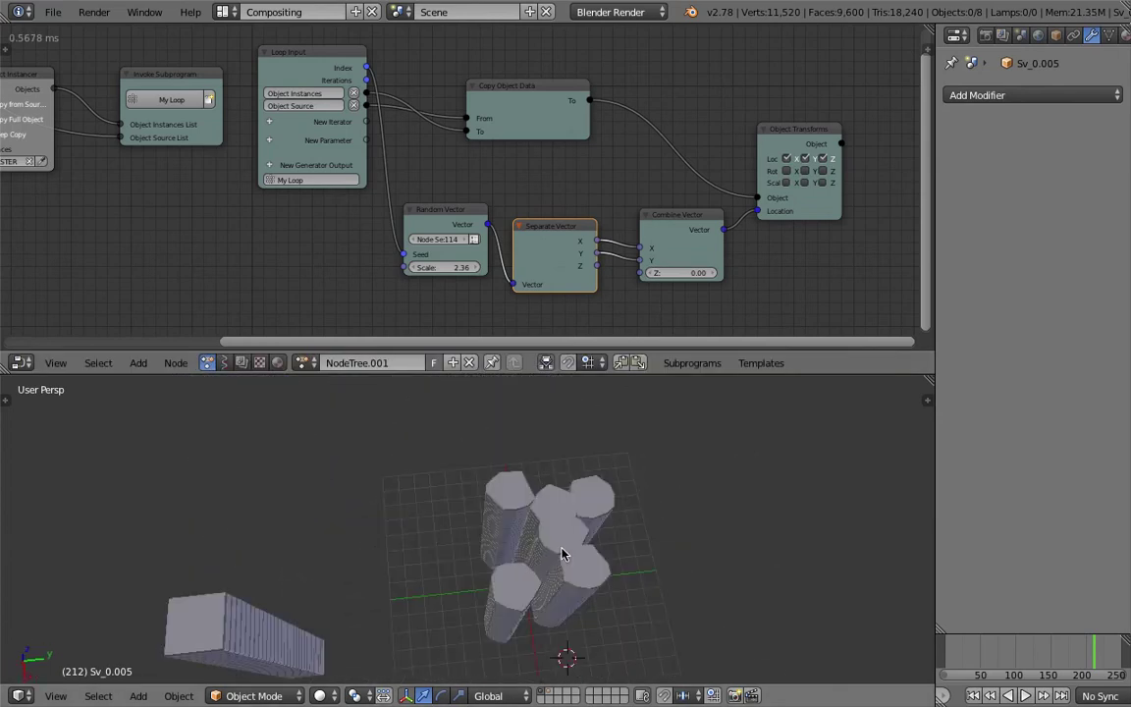
- Move the Object Transforms Output node further from Combine Vector and save the file
drag(818, 196, 846, 185)
middle_drag(564, 575, 548, 528)
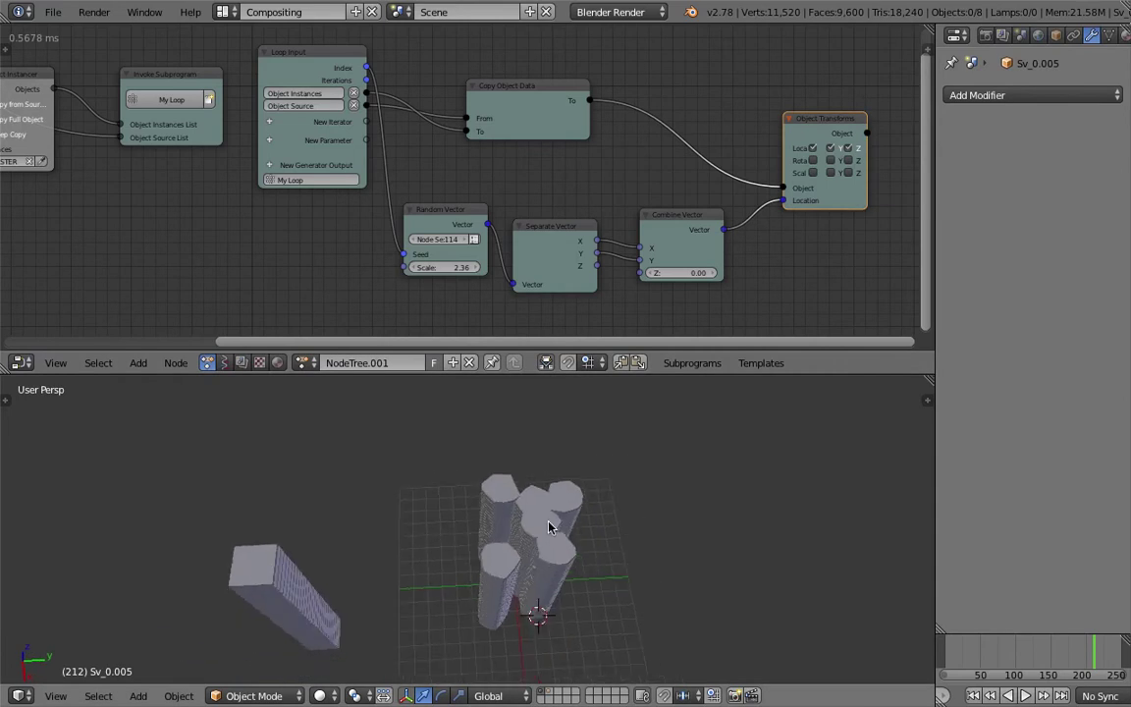
click(49, 11)
key(Escape)
key(ctrl+s)
click(579, 532)
- Move the MASTER tower to layer 2 and save the file
right_click(346, 565)
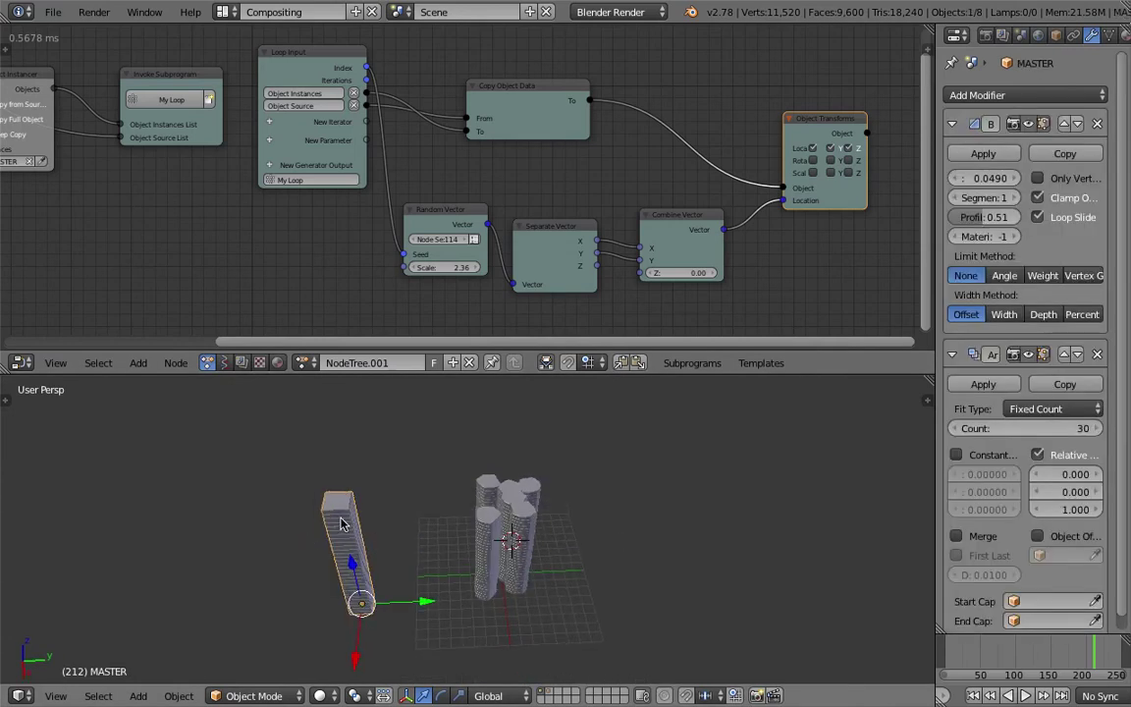
key(m)
key(2)
click(363, 470)
scroll(523, 577, up, 2)
key(ctrl+s)
click(542, 577)
- Set the Random Vector's scale to 5.06 and the Combine Vector's Z to 0, and save the file
drag(461, 267, 534, 267)
drag(694, 273, 697, 273)
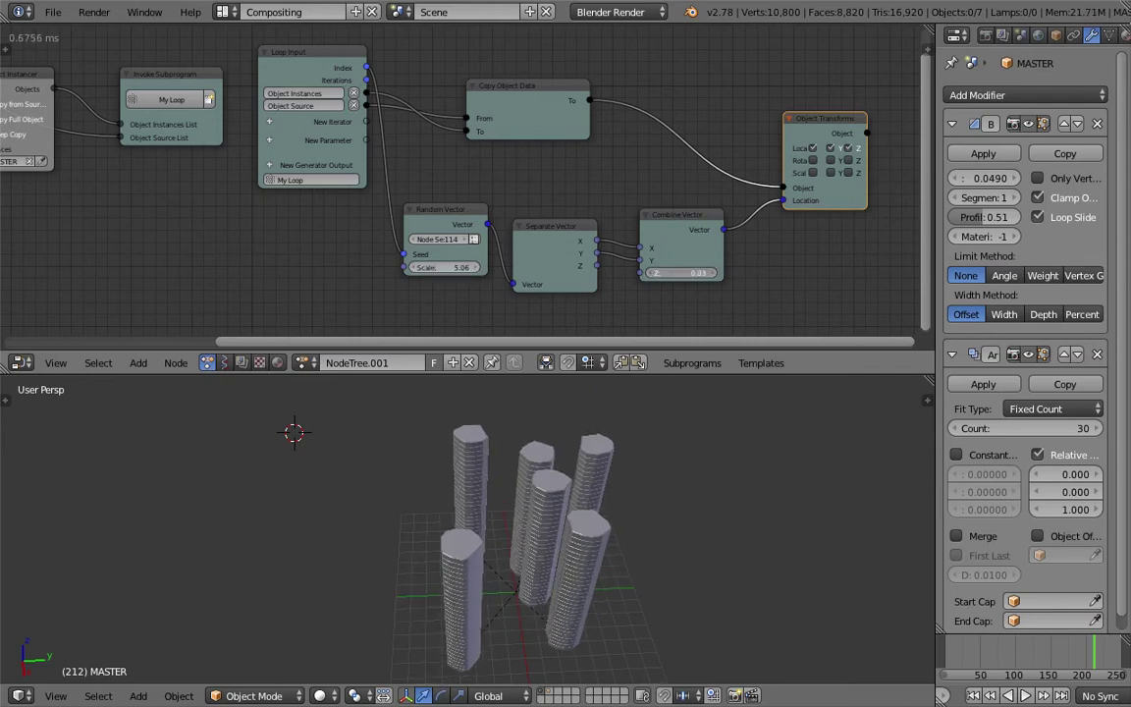
text(0)
key(Return)
click(661, 489)
key(ctrl+s)
- Save the project file using Save As
middle_drag(632, 532, 530, 482)
click(634, 498)
click(53, 12)
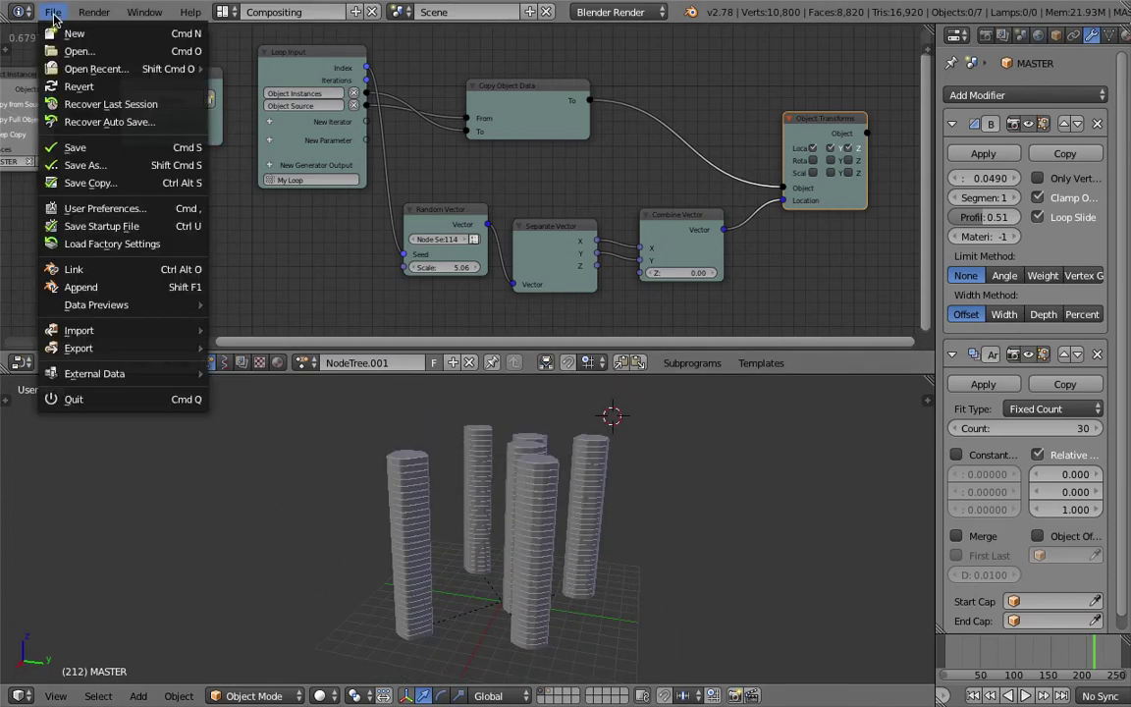
click(101, 167)
click(1005, 78)
click(1049, 62)
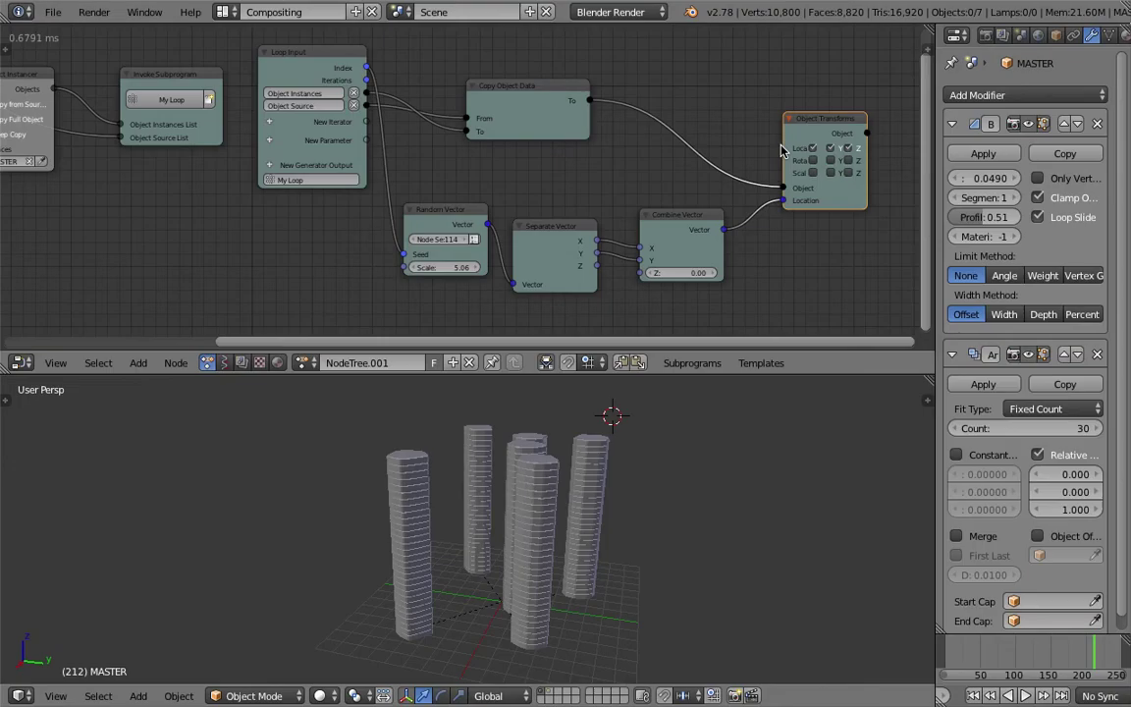
- Tidy the node layout and widen the Object Transforms Output node so its labels show in full
scroll(677, 196, down, 2)
middle_drag(632, 228, 594, 225)
middle_drag(138, 147, 261, 155)
drag(271, 100, 242, 99)
middle_drag(787, 174, 502, 162)
drag(613, 187, 663, 190)
- Select one of the central towers and widen the properties area to show its full modifier settings
scroll(634, 466, up, 5)
right_click(633, 471)
scroll(648, 468, down, 5)
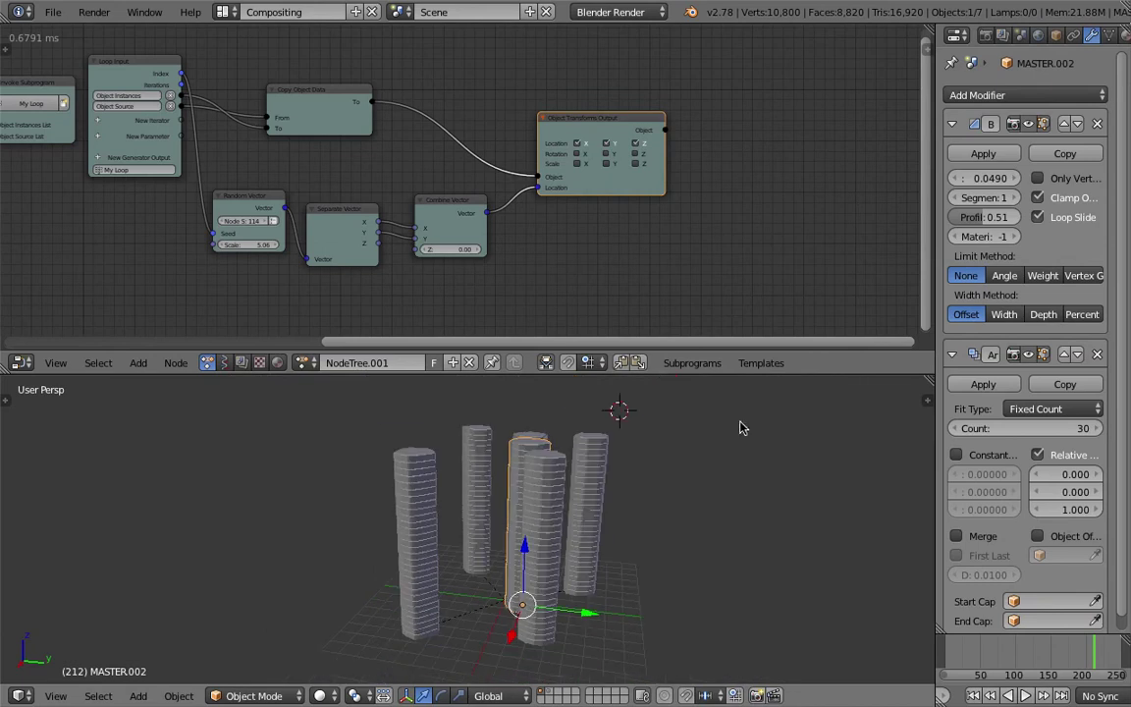
drag(935, 126, 826, 126)
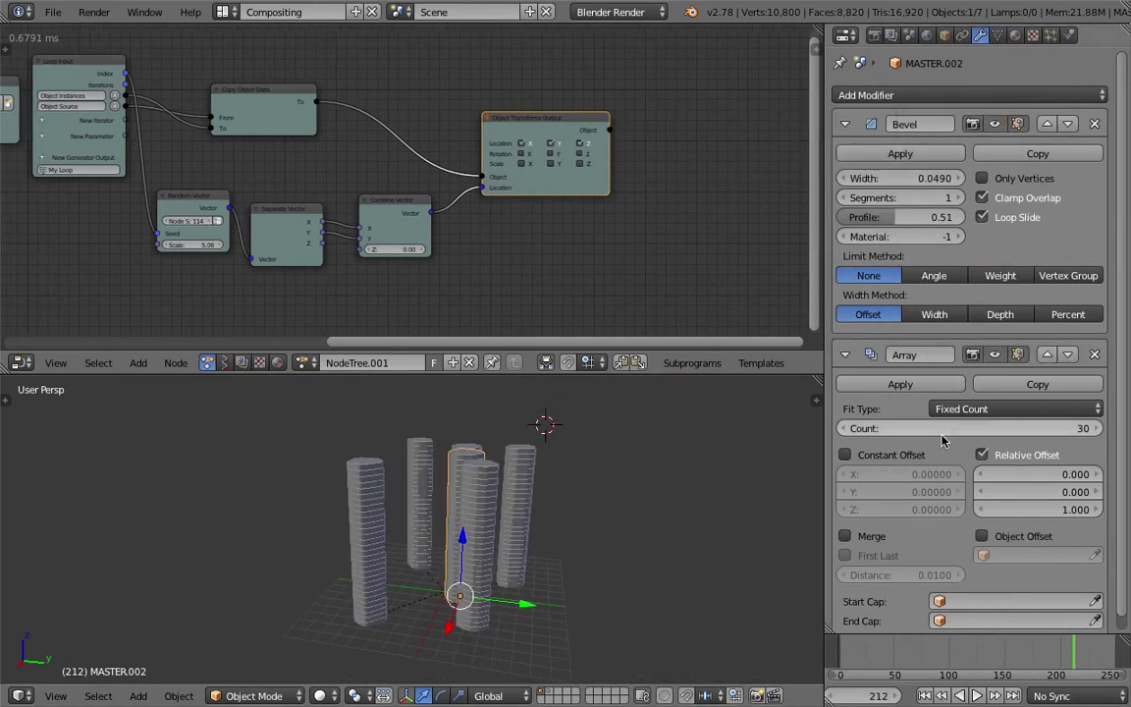
- Select other tower instances and examine the Count of their Array modifiers
right_click(519, 507)
middle_drag(457, 500, 462, 527)
right_click(470, 533)
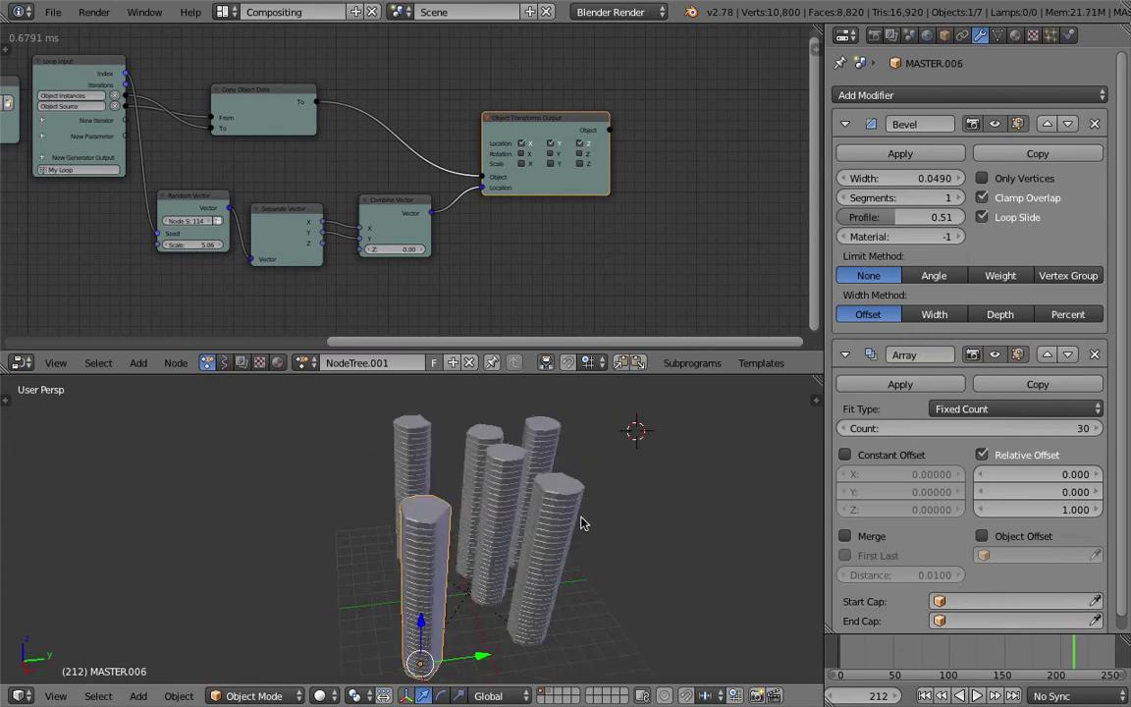
scroll(1120, 388, down, 1)
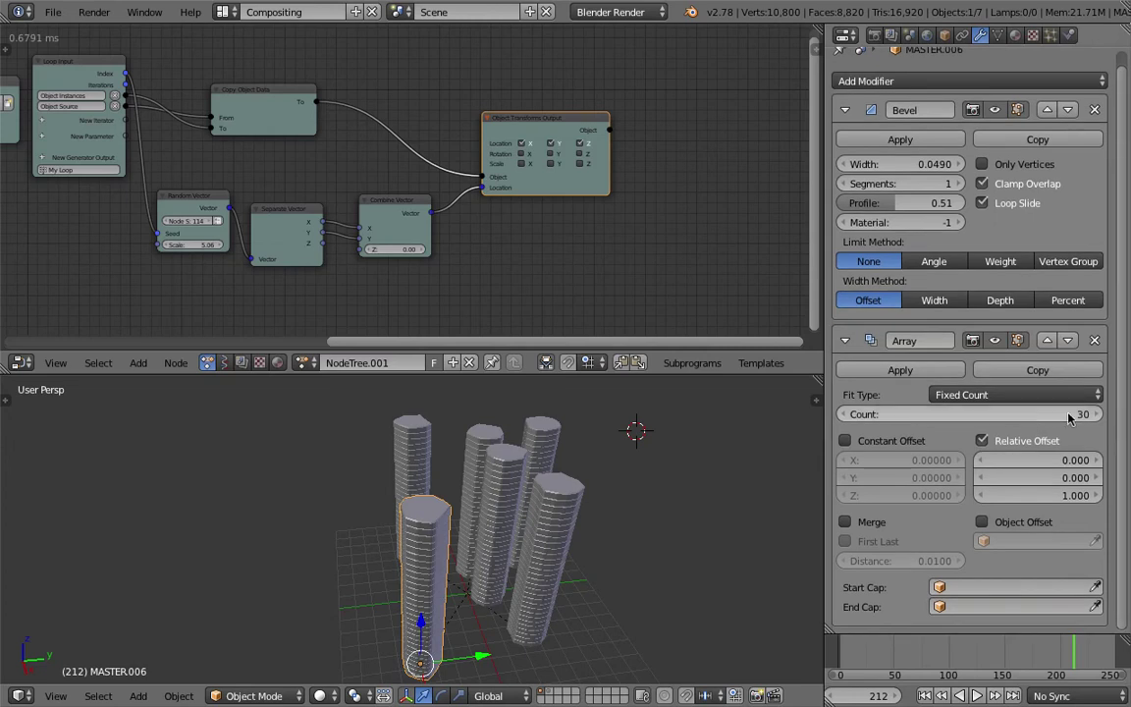
- Set the Count of the front tower's Array modifier to 25
ctrl+scroll(1051, 415, down, 5)
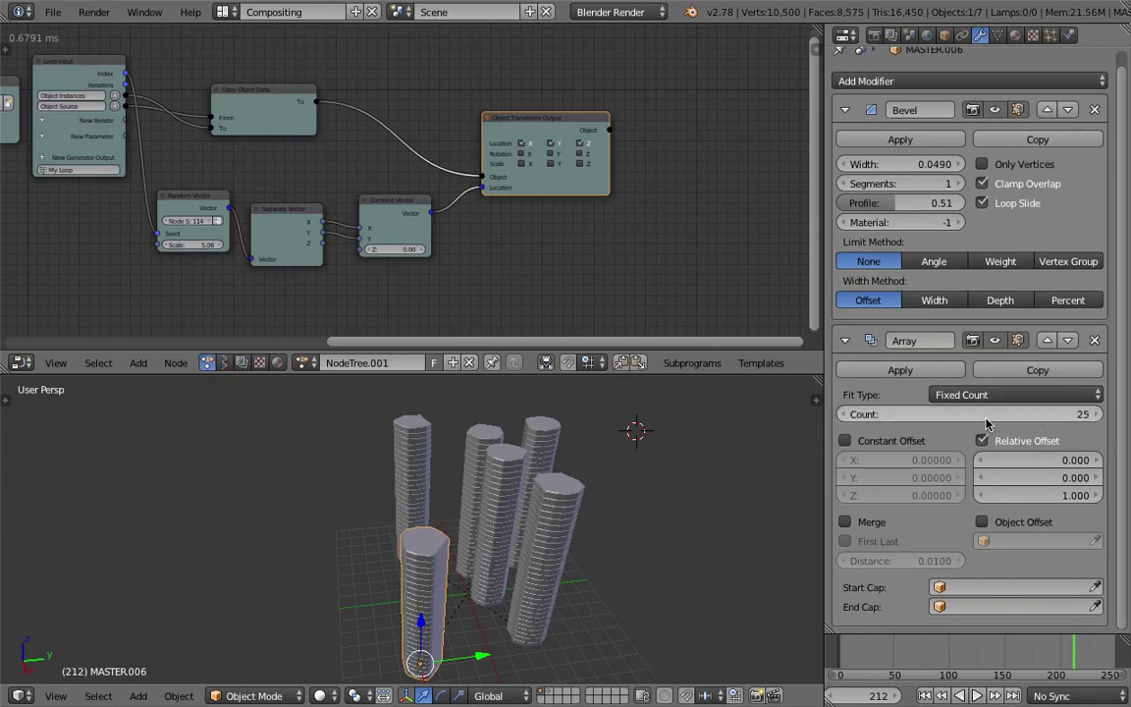
key(ctrl+s)
click(620, 488)
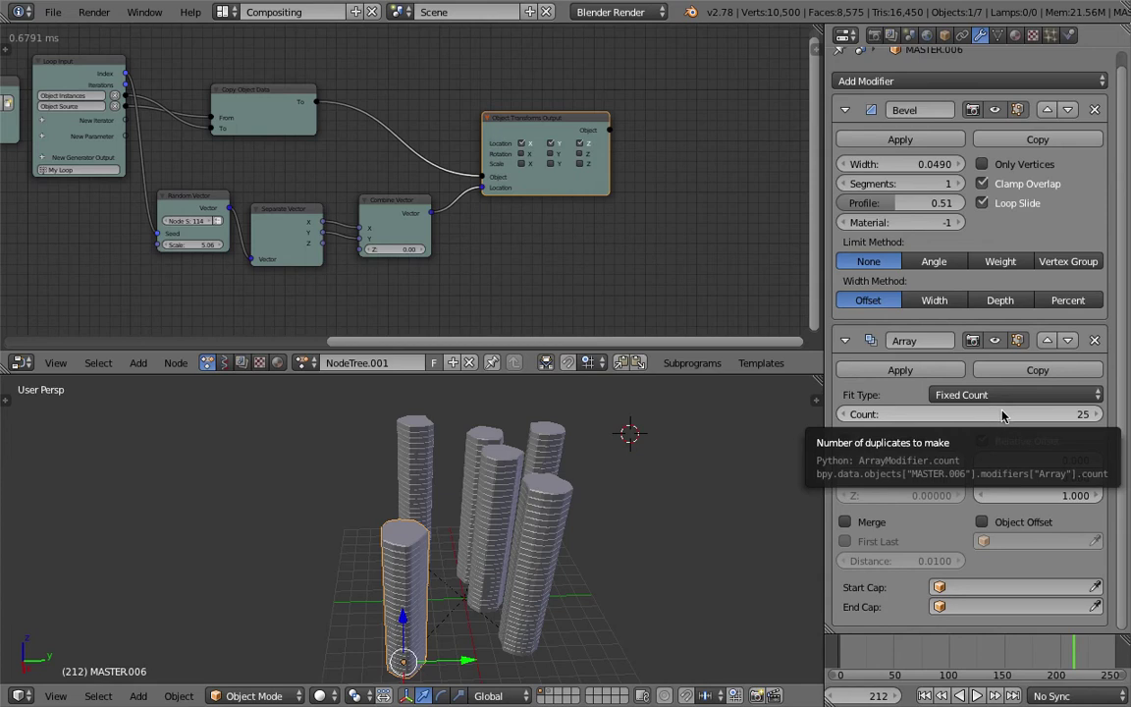
- Copy the data path of the Array modifier's Count property
right_click(992, 415)
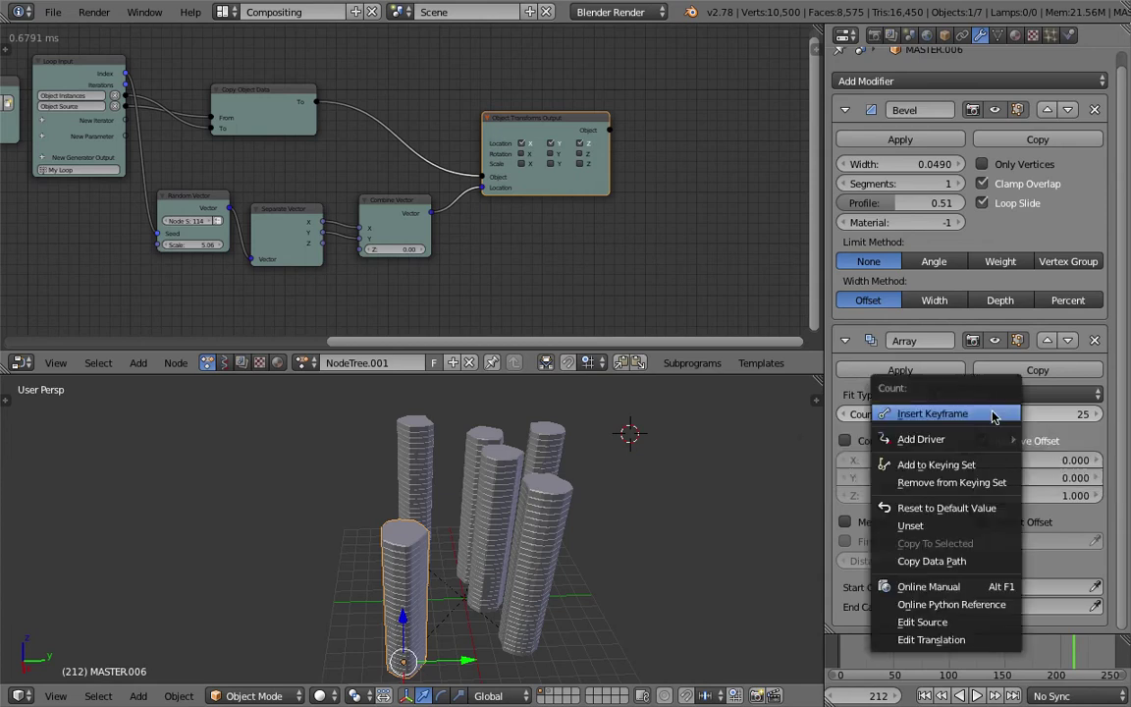
key(Escape)
right_click(979, 420)
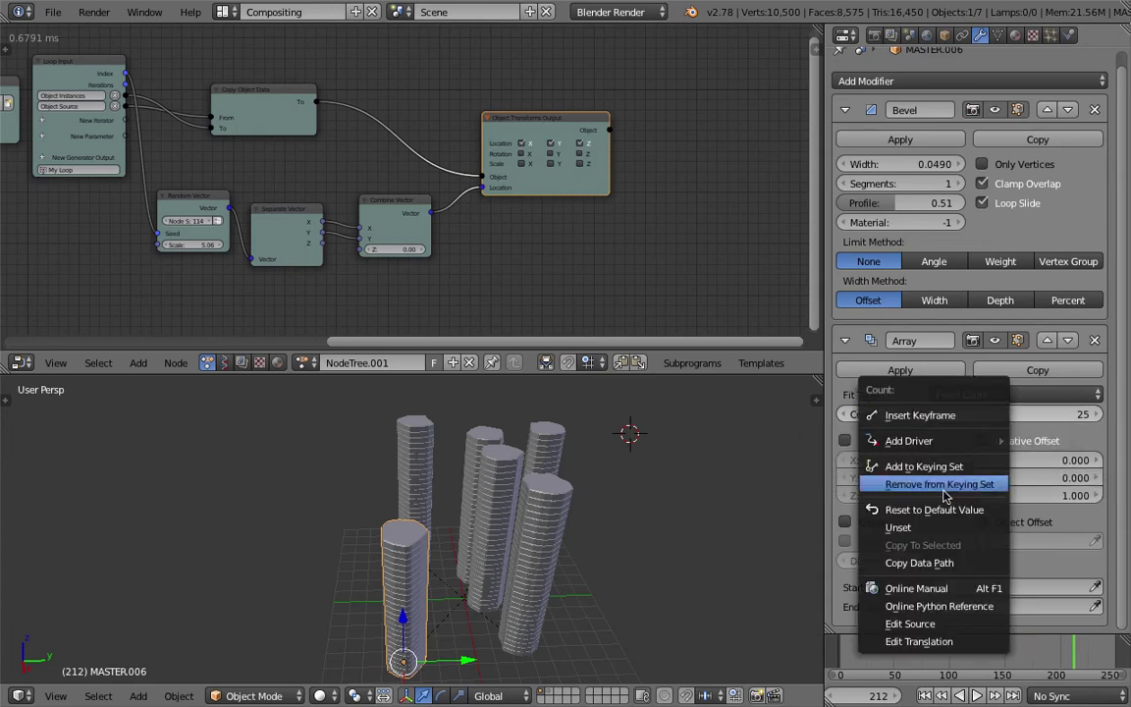
click(948, 566)
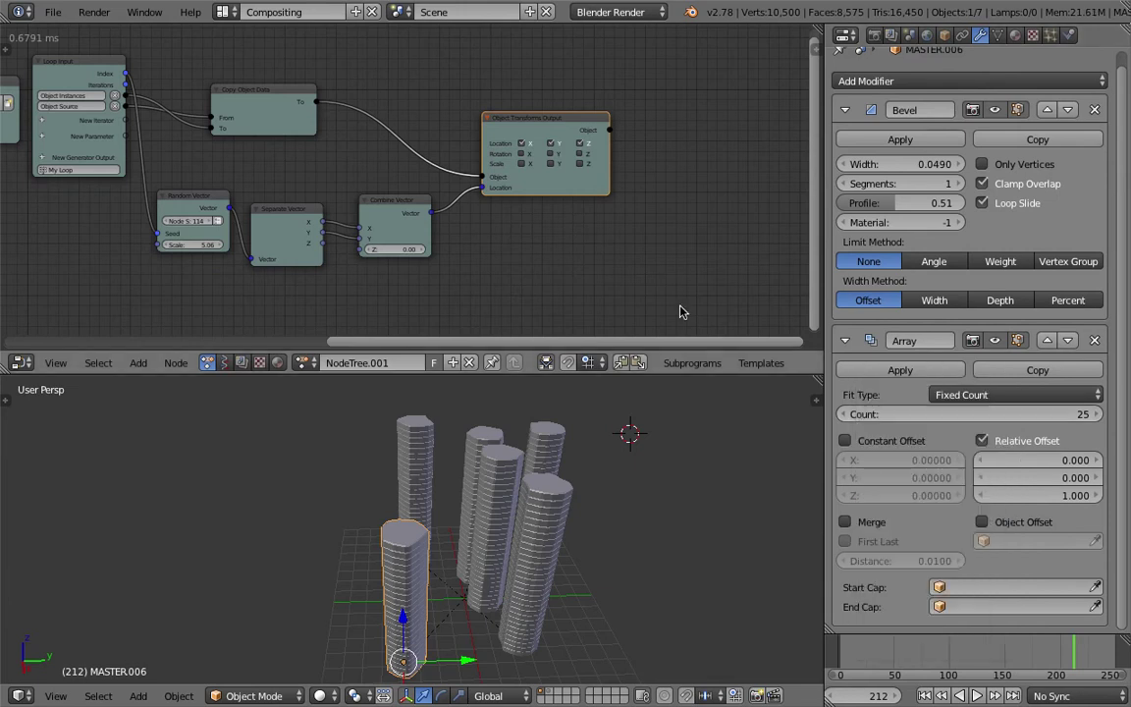
- Add an Object Attribute Output node to the right of the Object Transforms Output node
middle_drag(631, 184, 514, 198)
key(shift+a)
click(572, 220)
text(attr)
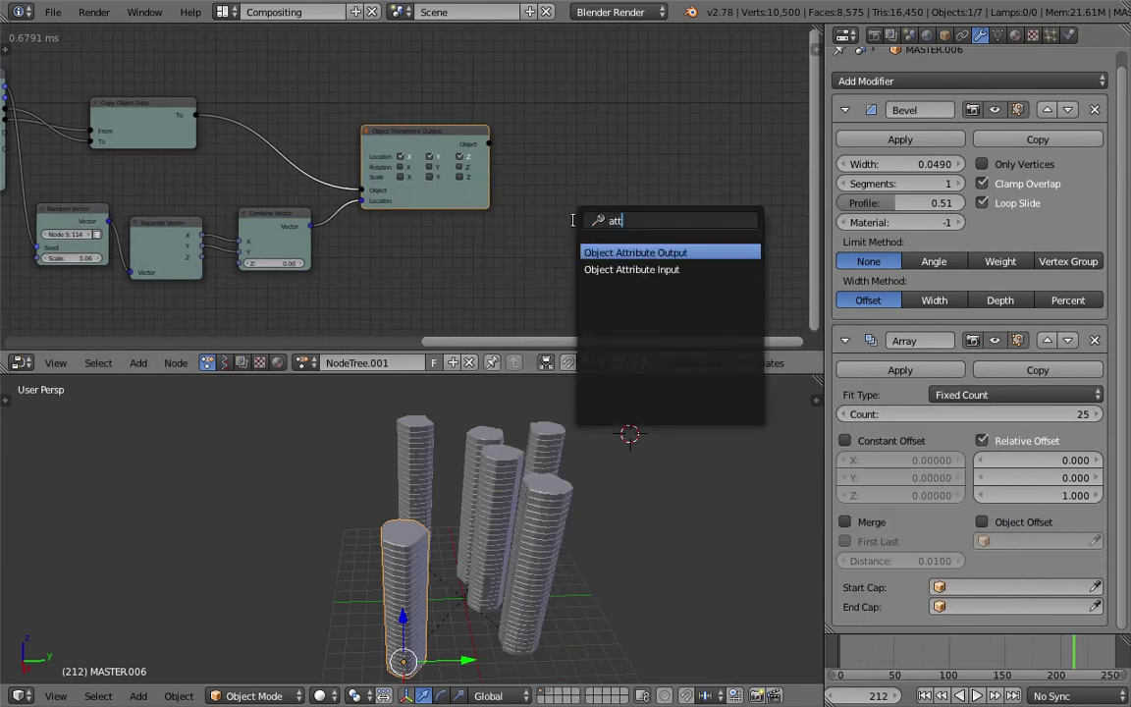
key(Down)
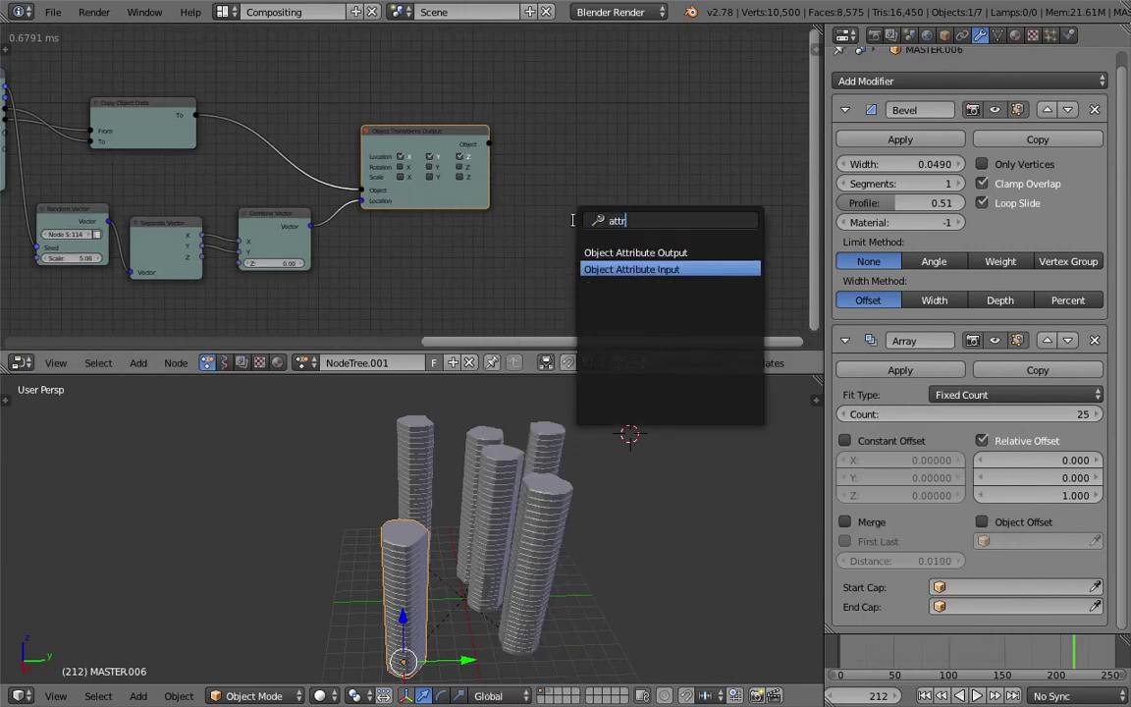
key(Up)
key(Return)
click(599, 179)
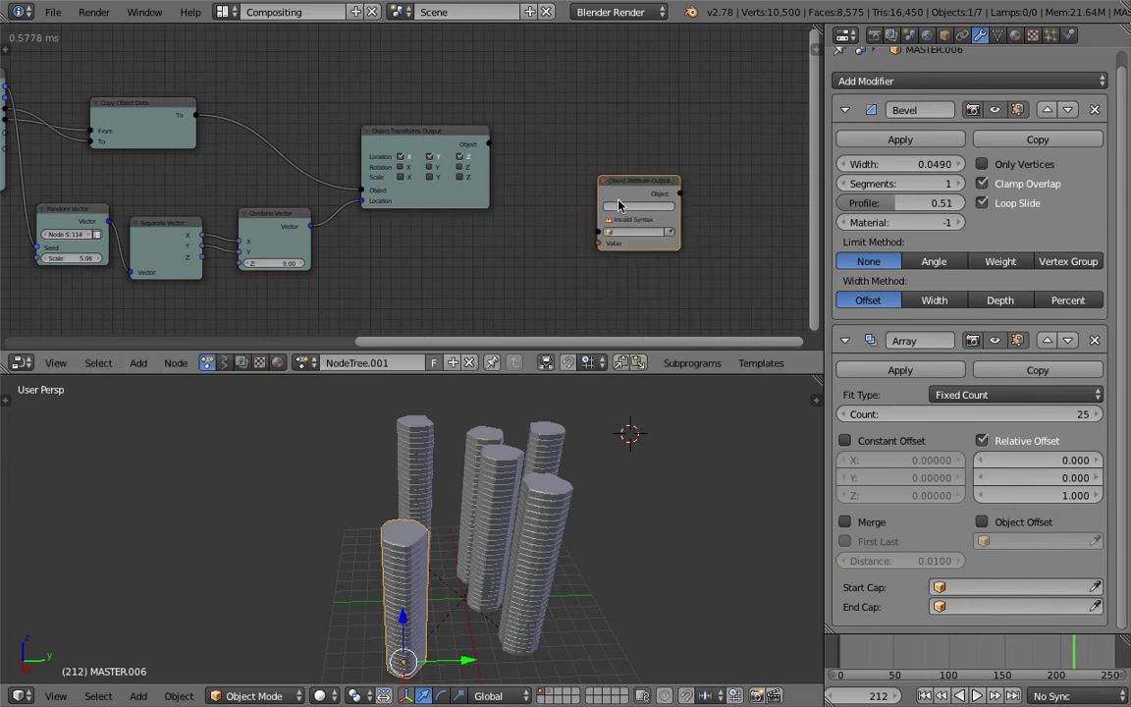
- Set the Object Attribute Output node's path to modifiers["Array"].count and widen the node
key(Return)
middle_drag(641, 214, 359, 131)
scroll(540, 201, up, 4)
scroll(513, 155, up, 6)
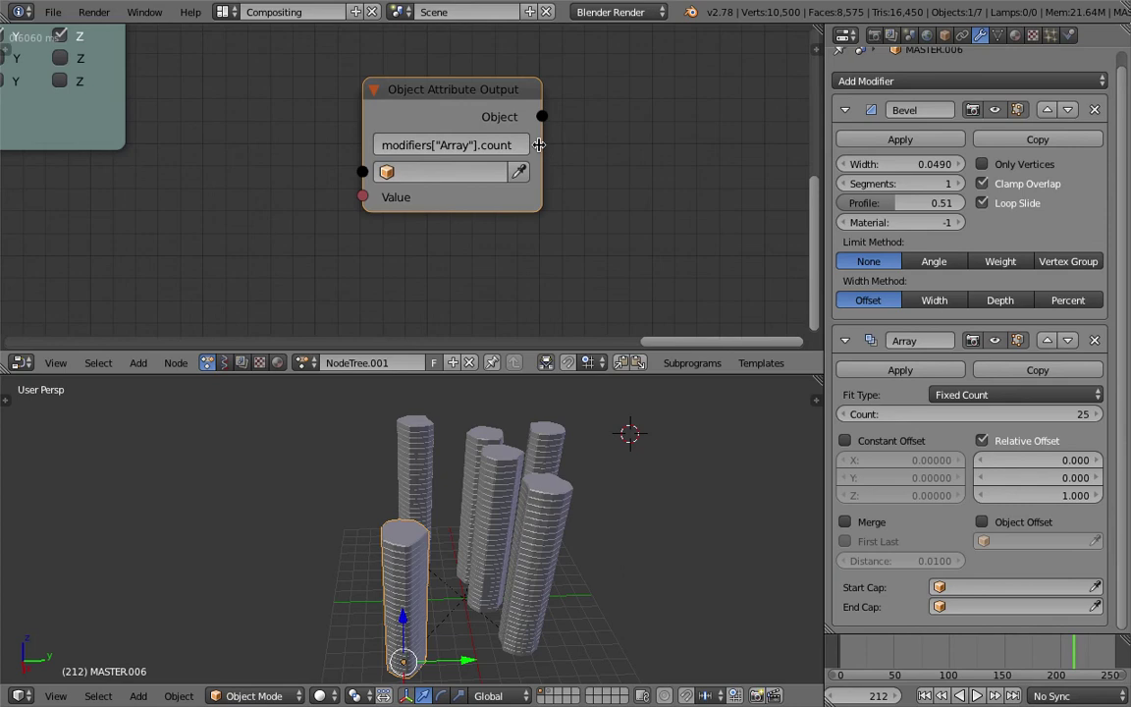
drag(543, 147, 655, 147)
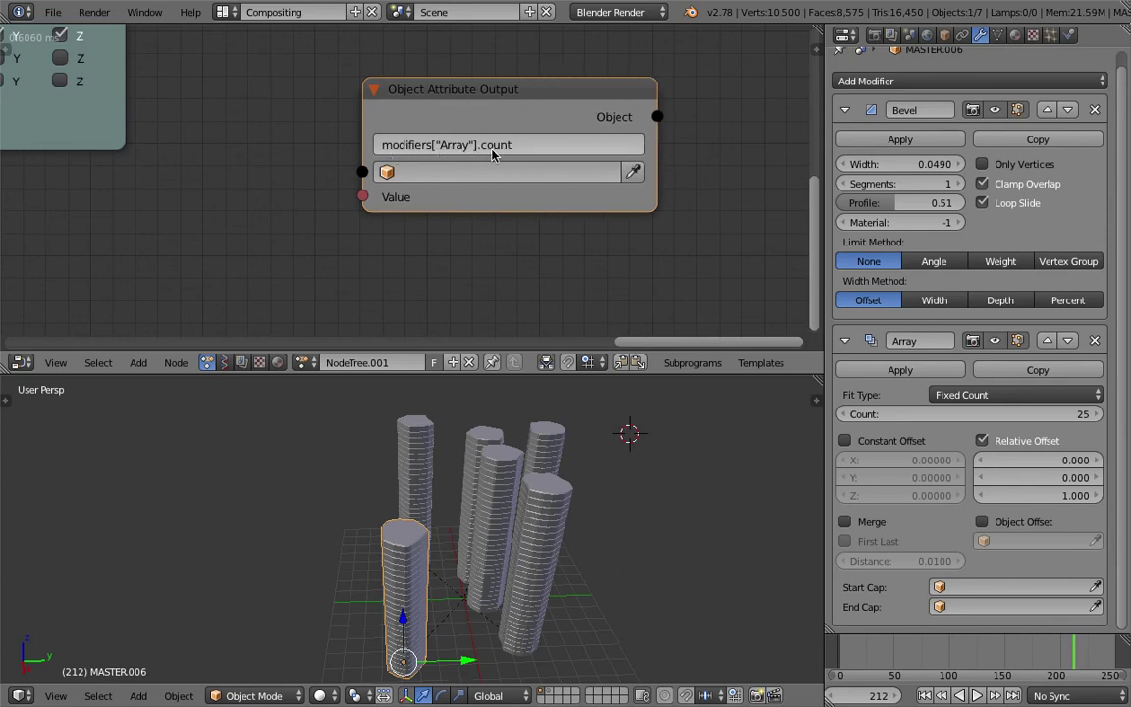
- Link the Object output of Object Transforms Output to the Object input of Object Attribute Output
scroll(488, 105, down, 4)
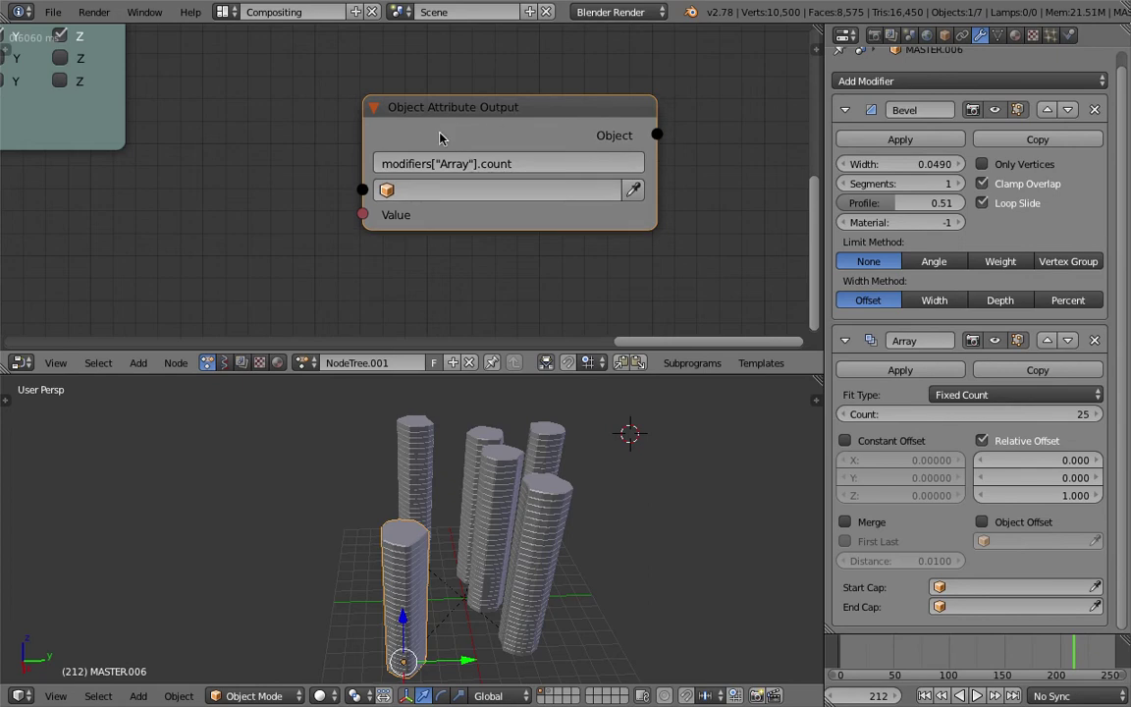
drag(328, 102, 398, 180)
scroll(392, 188, up, 2)
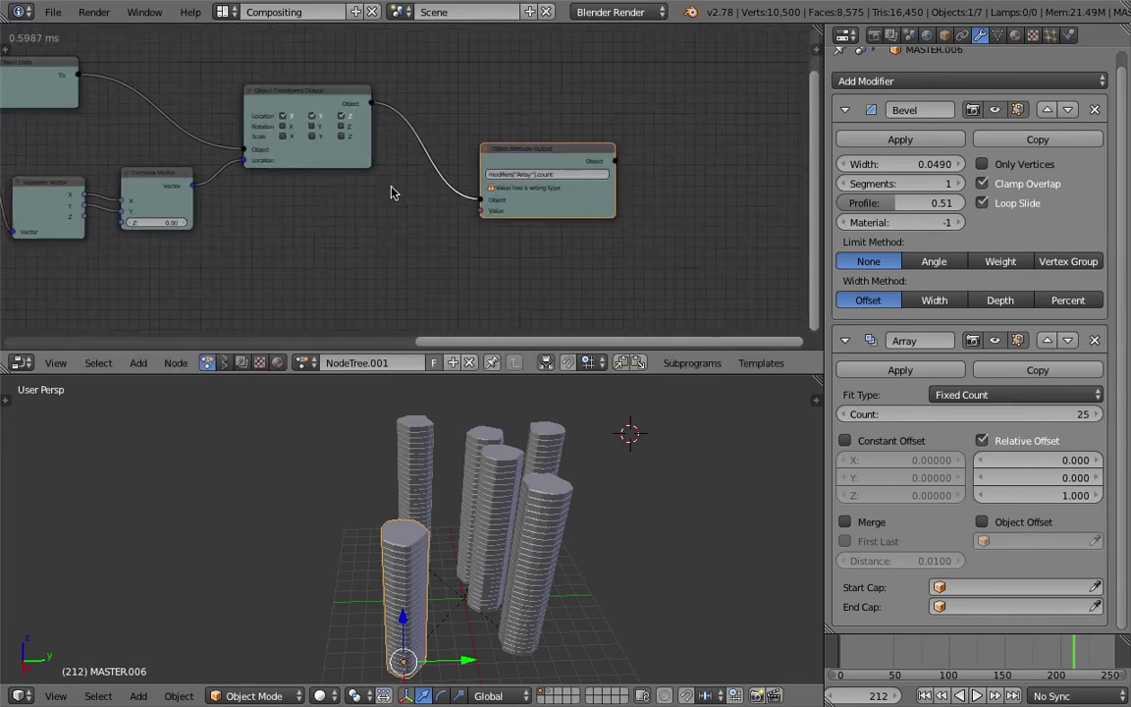
- Add a Random Number node below the Object Transforms Output node
middle_drag(392, 191, 550, 196)
key(shift+a)
click(510, 223)
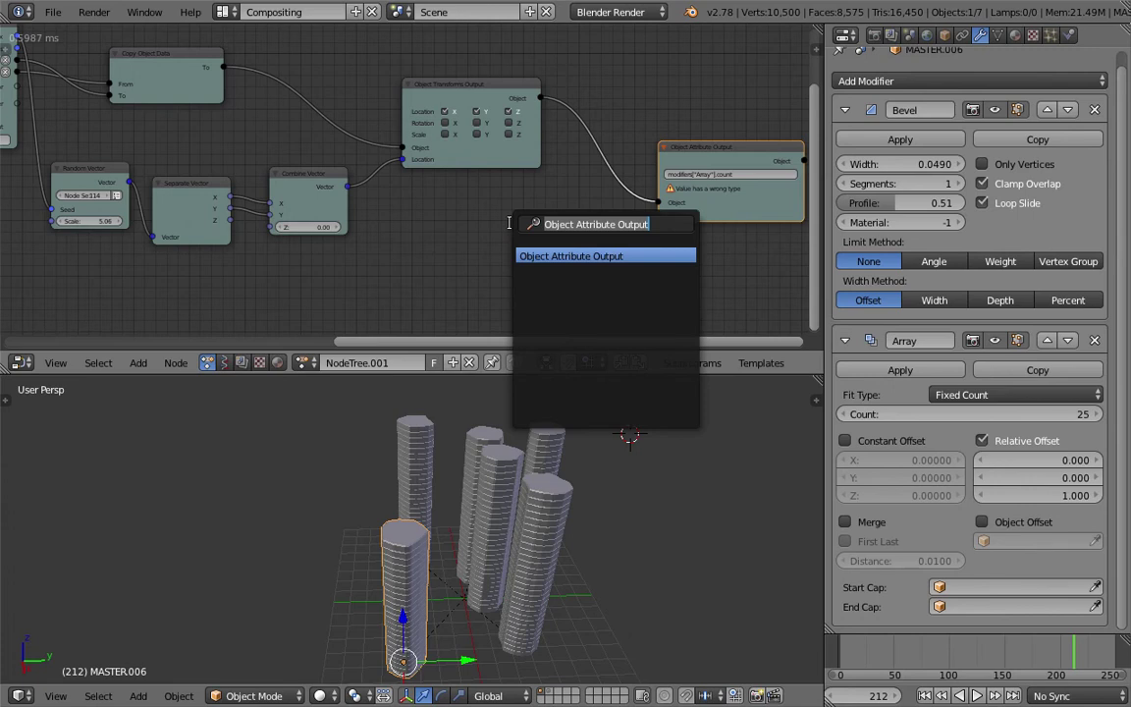
text(range in)
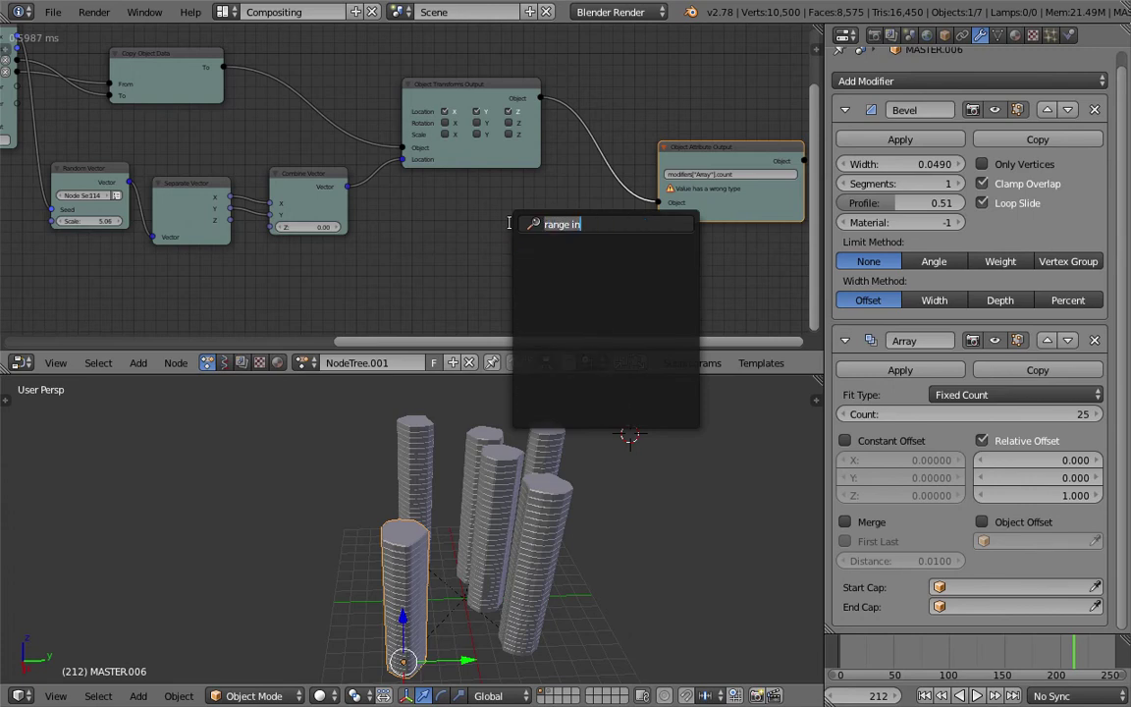
text(integer)
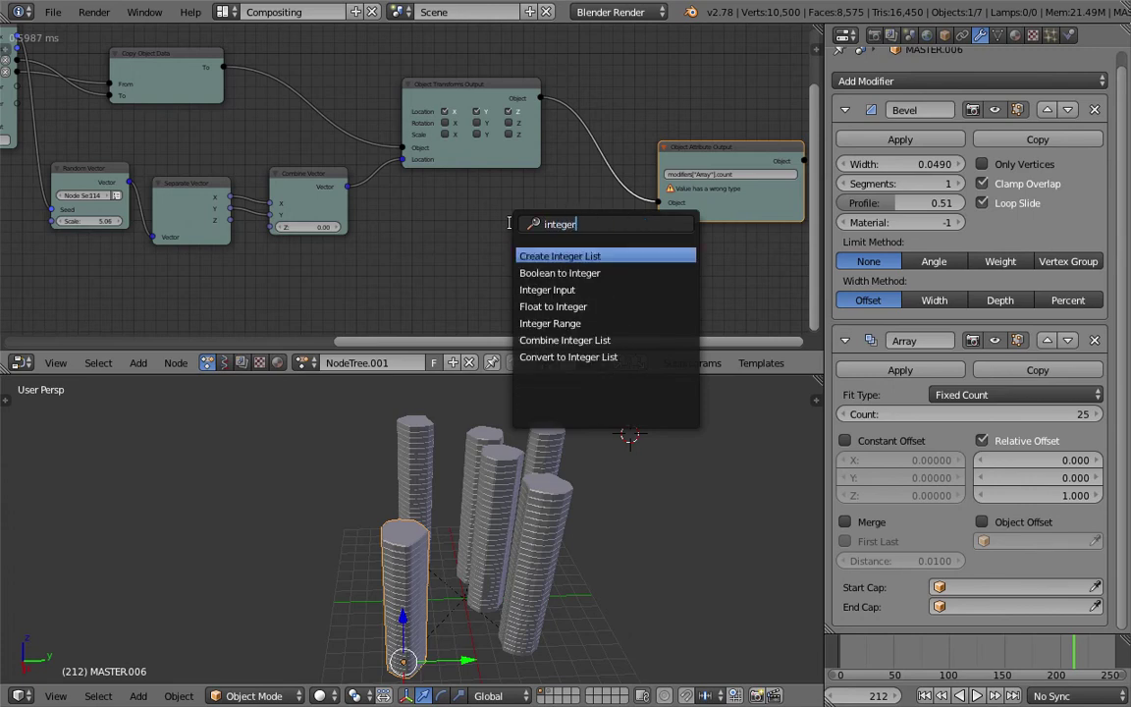
key(Down)
key(Down)
key(Down)
key(Down)
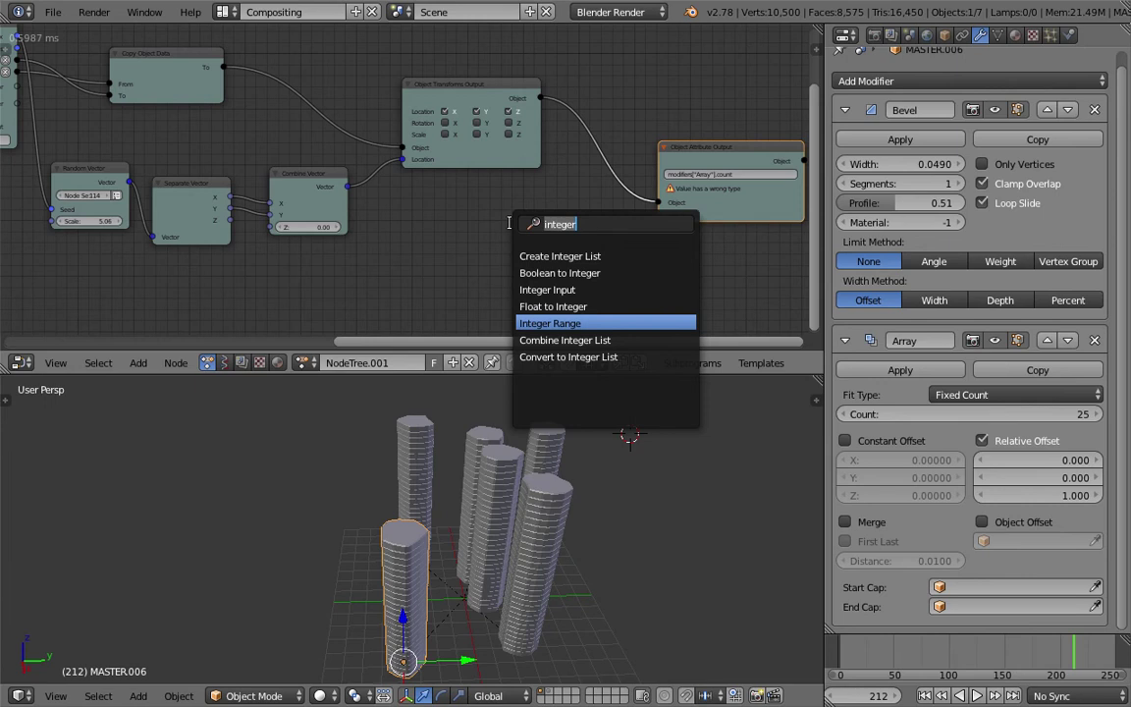
text(random)
key(Down)
key(Return)
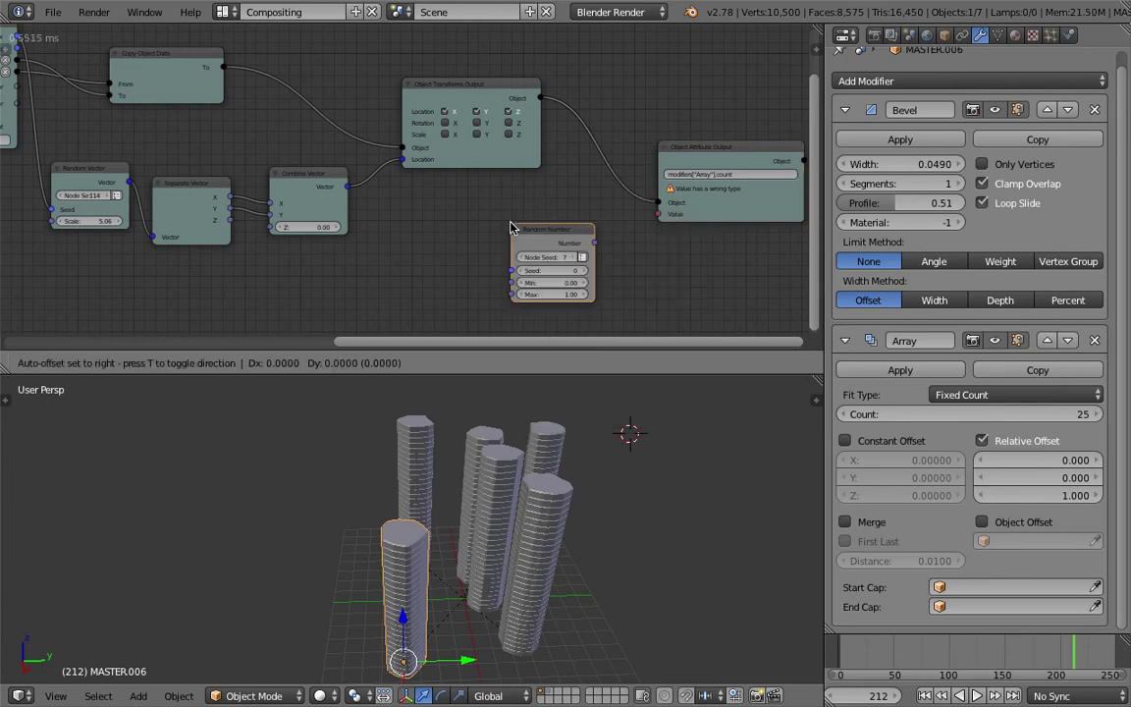
click(435, 230)
- Link the Loop Input's Index to the Seed of the Random Number node and reposition that node
scroll(435, 230, down, 1)
middle_drag(330, 280, 392, 274)
drag(111, 41, 497, 259)
drag(547, 223, 482, 239)
middle_drag(482, 223, 364, 187)
scroll(370, 204, up, 2)
drag(352, 208, 366, 208)
scroll(351, 215, up, 2)
middle_drag(383, 243, 375, 234)
- Add a Map Range node, feed the Random Number output into its Value, and space the two nodes apart
key(ctrl+a)
text(map)
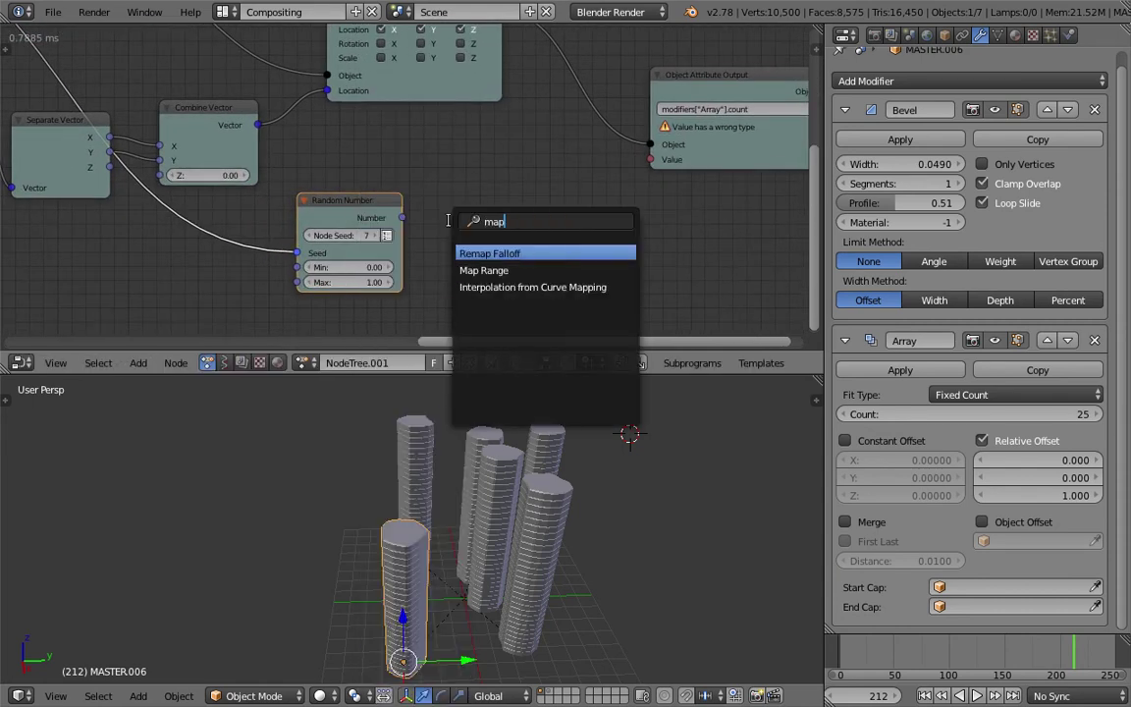
key(Return)
click(447, 184)
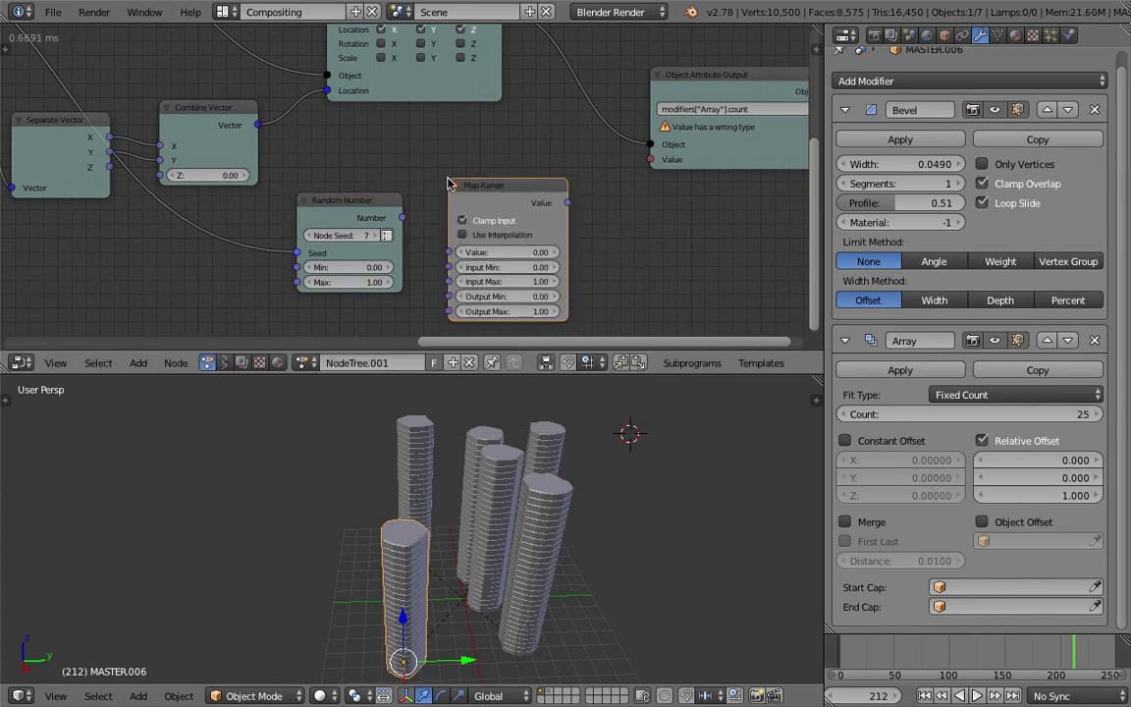
drag(404, 217, 452, 254)
drag(377, 201, 345, 206)
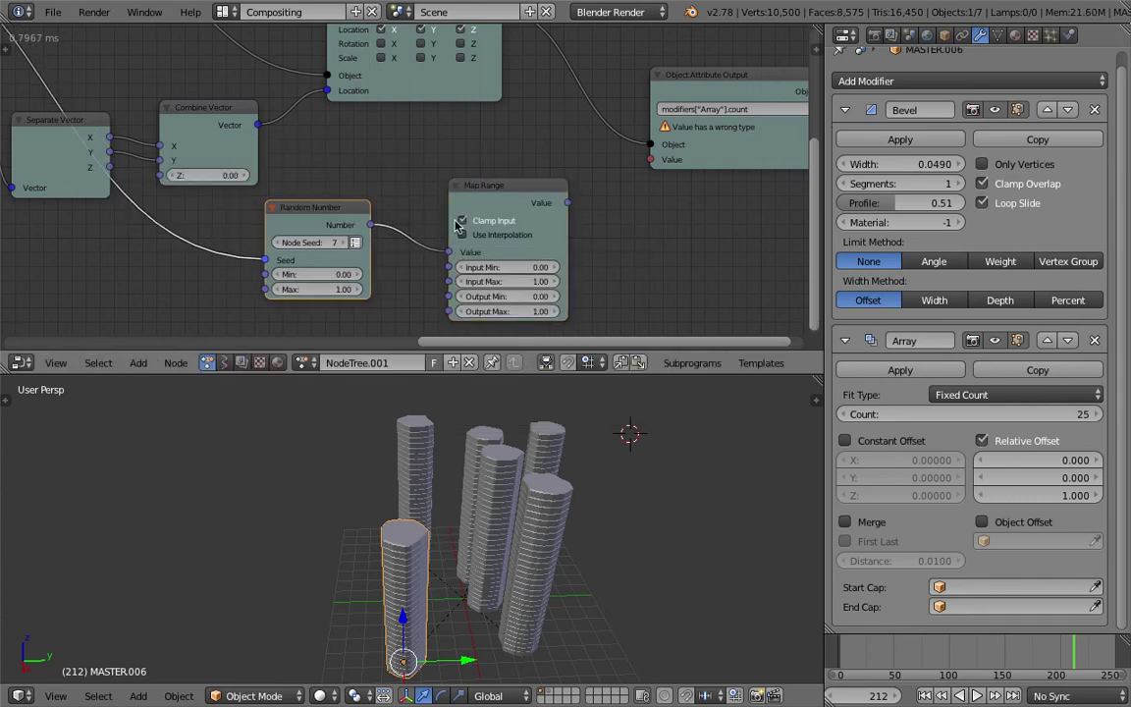
- Set the Map Range node's Output Min to 10 and Output Max to 20
middle_drag(428, 183, 373, 155)
scroll(373, 155, up, 2)
double_click(365, 231)
text(10)
key(Tab)
text(2)
key(Return)
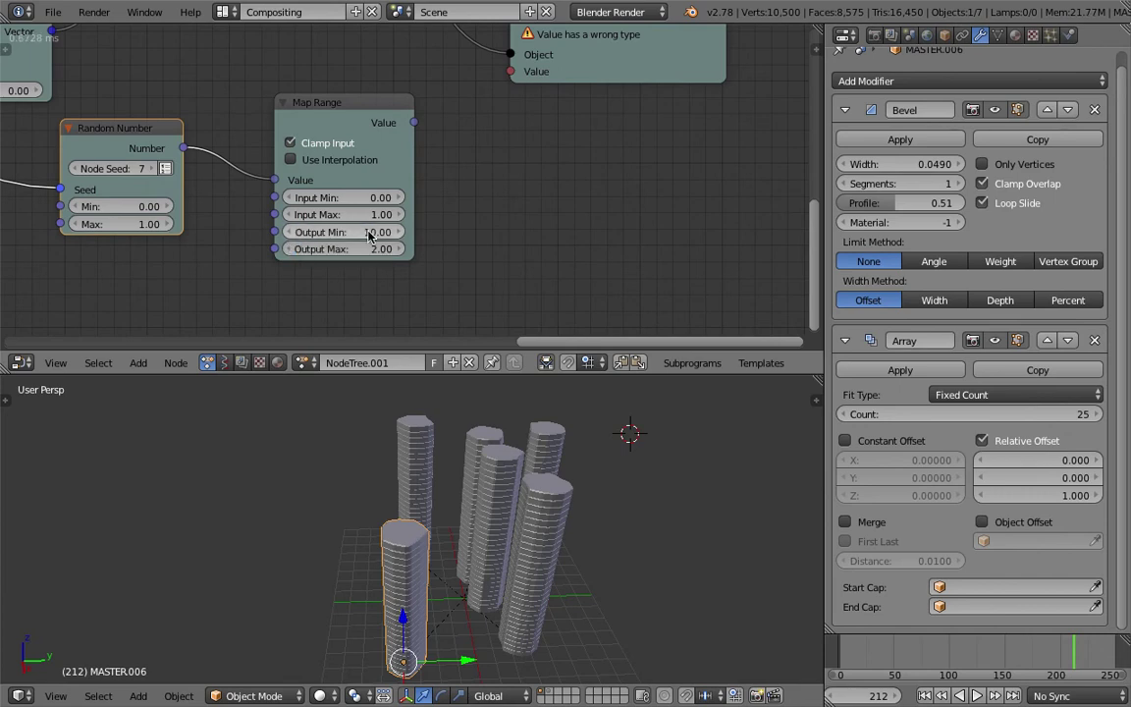
text(20)
key(Return)
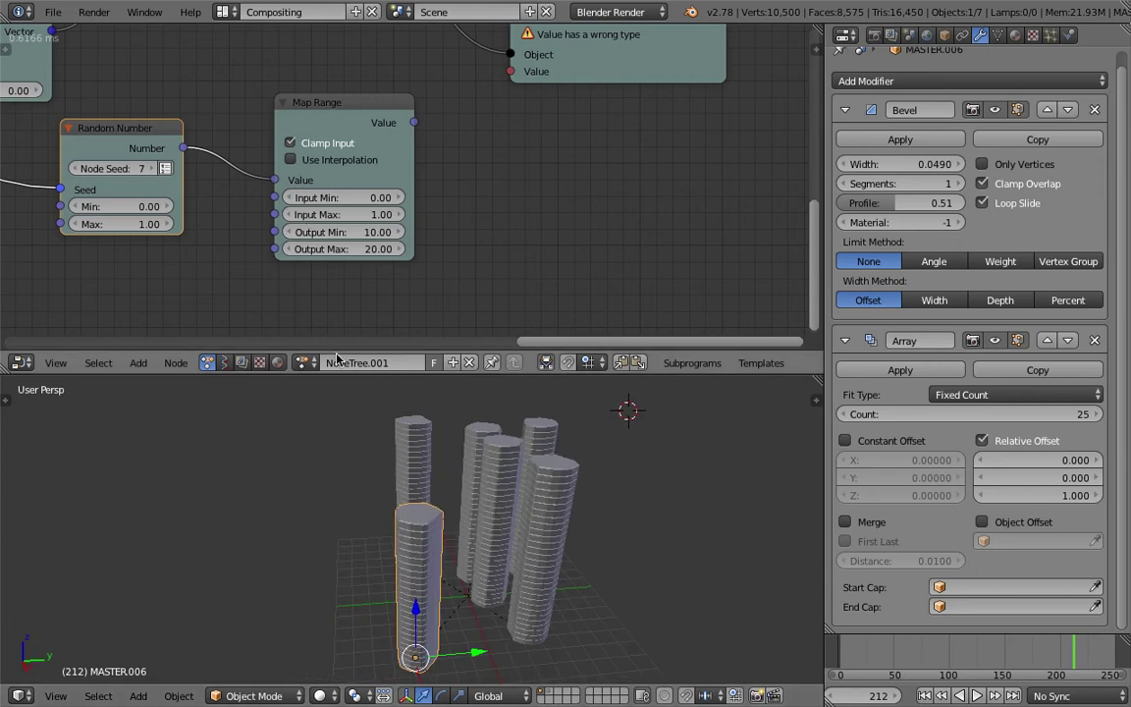
- Link the Map Range output to the Value input of the Object Attribute Output node
scroll(409, 264, down, 1)
drag(416, 125, 421, 125)
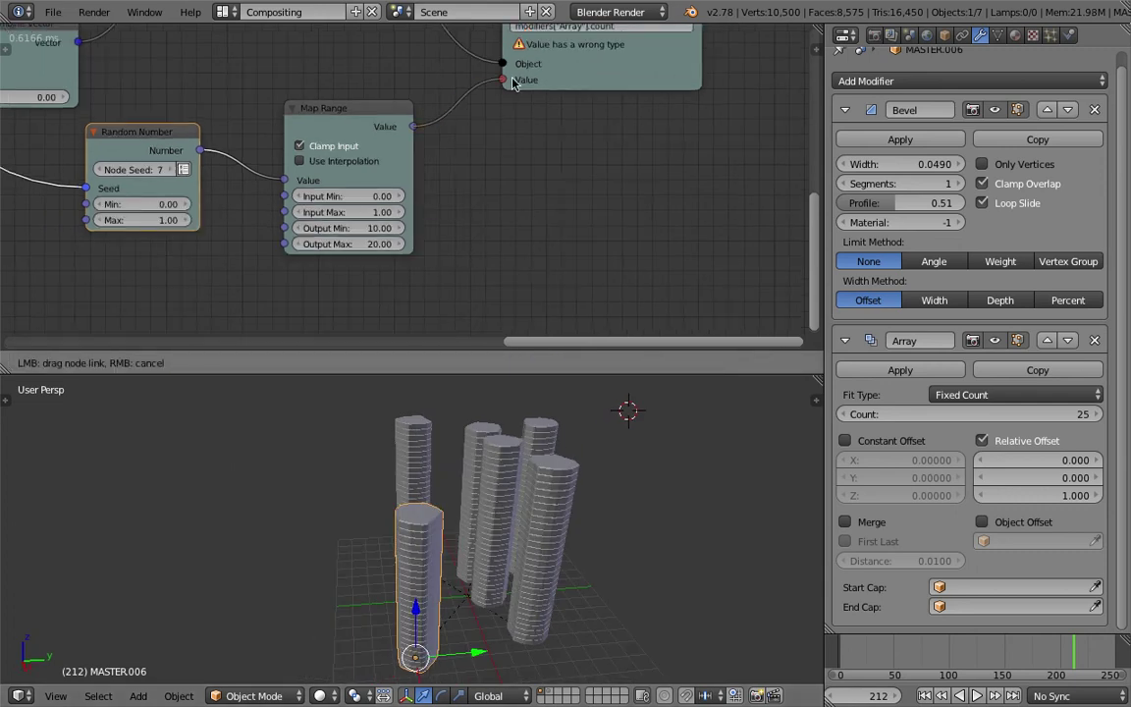
drag(513, 83, 505, 79)
key(ctrl+s)
middle_drag(568, 520, 568, 473)
click(492, 475)
- Raise the Map Range node's Output Max to 28.85 for taller towers
drag(339, 244, 377, 243)
middle_drag(546, 483, 408, 306)
key(ctrl+s)
click(414, 501)
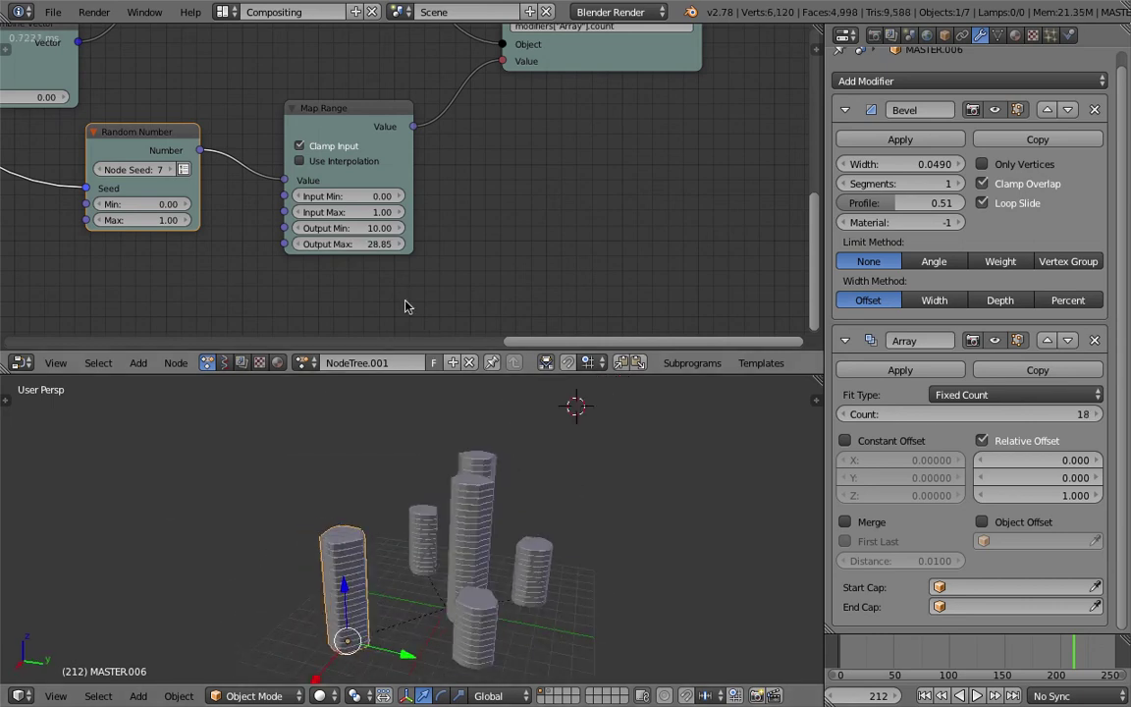
- Set the Random Number node's Node Seed to 3006 for a different mix of tower heights
middle_drag(195, 222, 458, 223)
key(ctrl+s)
click(450, 220)
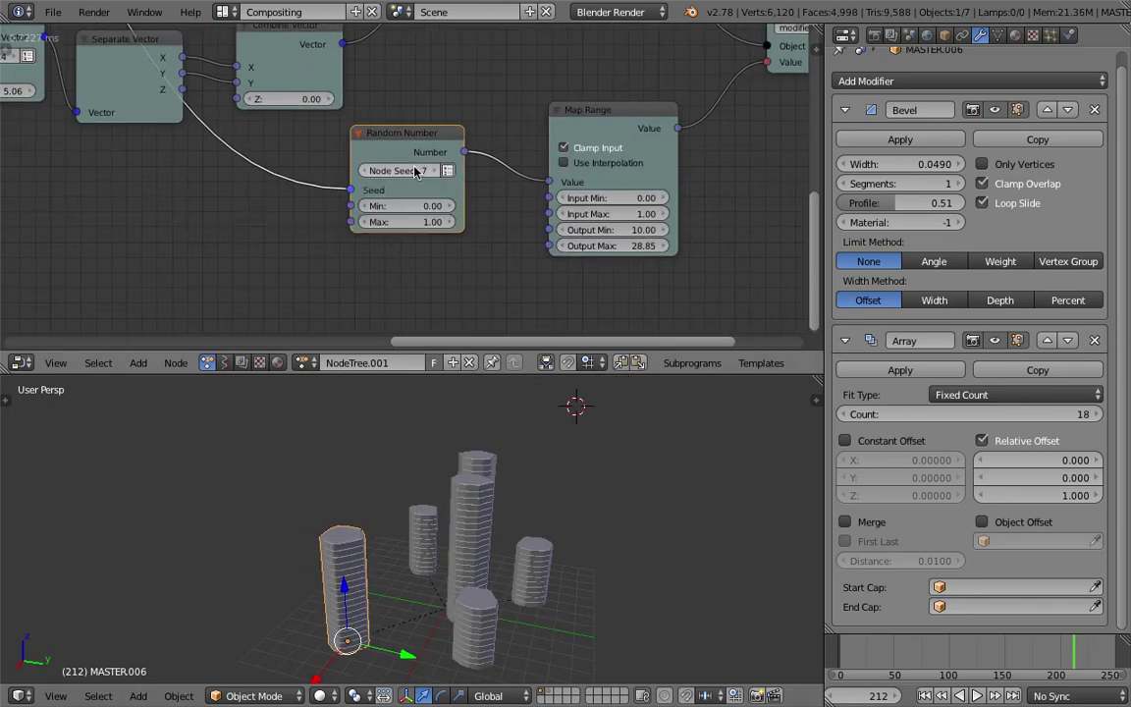
drag(393, 170, 570, 170)
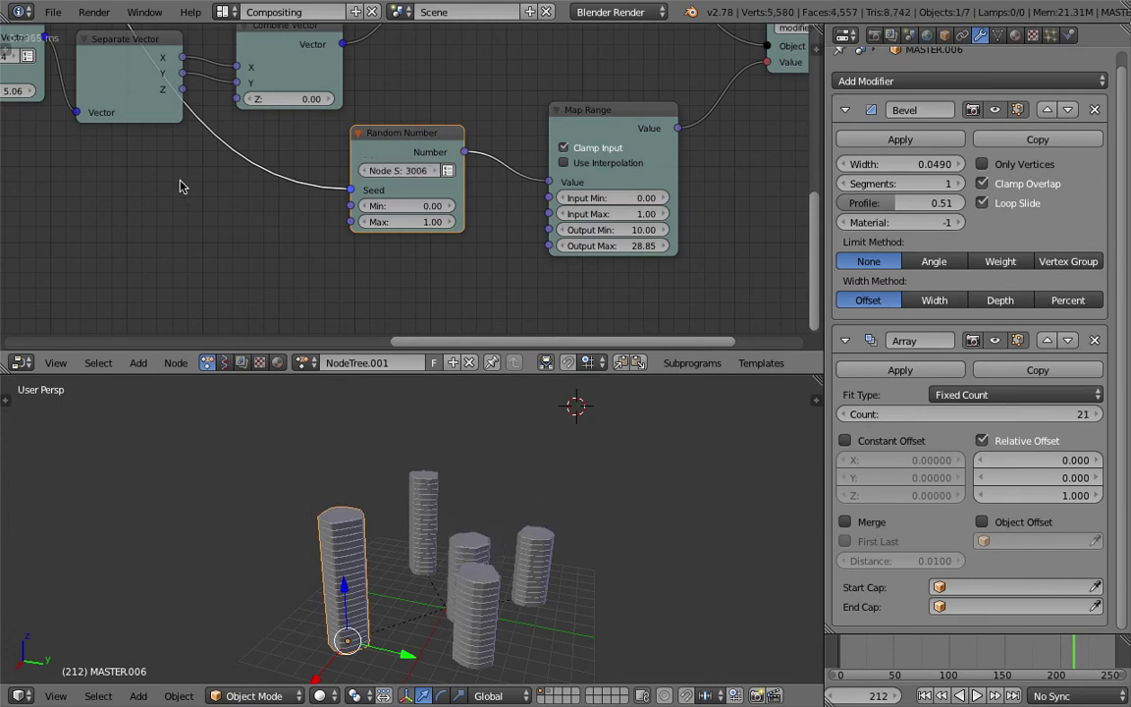
middle_drag(531, 569, 655, 598)
key(ctrl+s)
click(507, 540)
- Hide the relationship lines through the advanced settings of the node that creates the object instances
scroll(510, 563, down, 1)
middle_drag(479, 227, 546, 253)
scroll(220, 224, down, 3)
middle_drag(220, 224, 716, 288)
scroll(398, 240, down, 3)
middle_drag(138, 173, 219, 274)
scroll(326, 217, up, 5)
click(389, 142)
key(u)
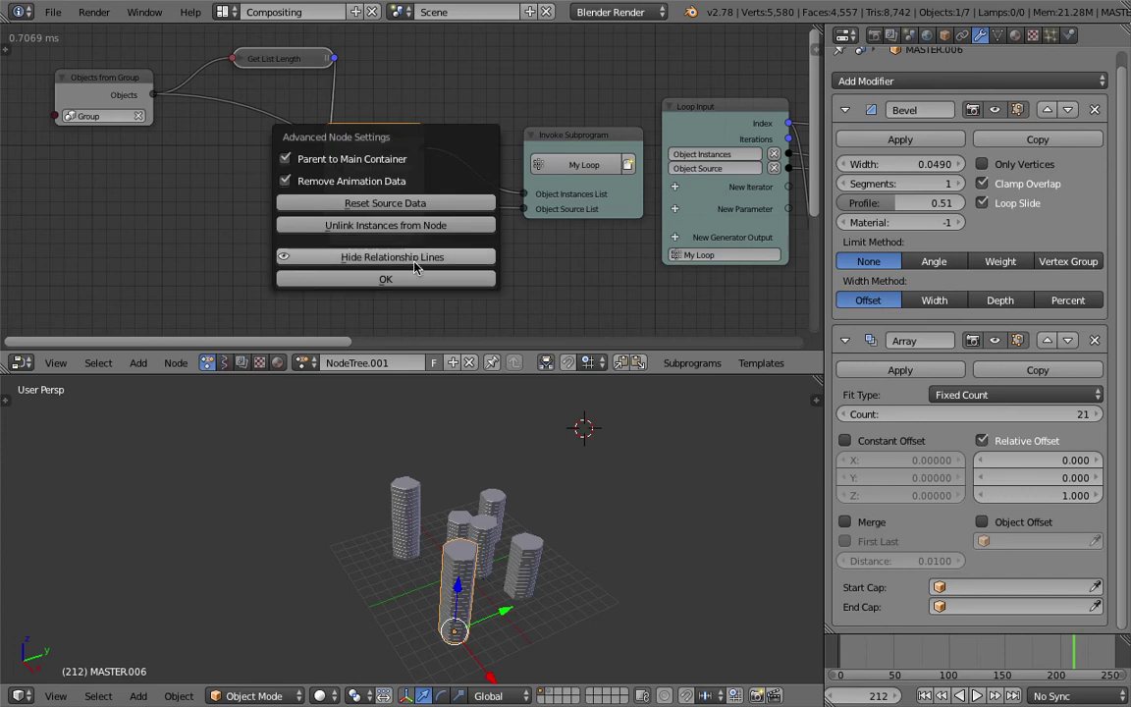
middle_drag(499, 347, 418, 321)
middle_drag(580, 516, 403, 460)
middle_drag(457, 277, 65, 210)
scroll(278, 217, down, 5)
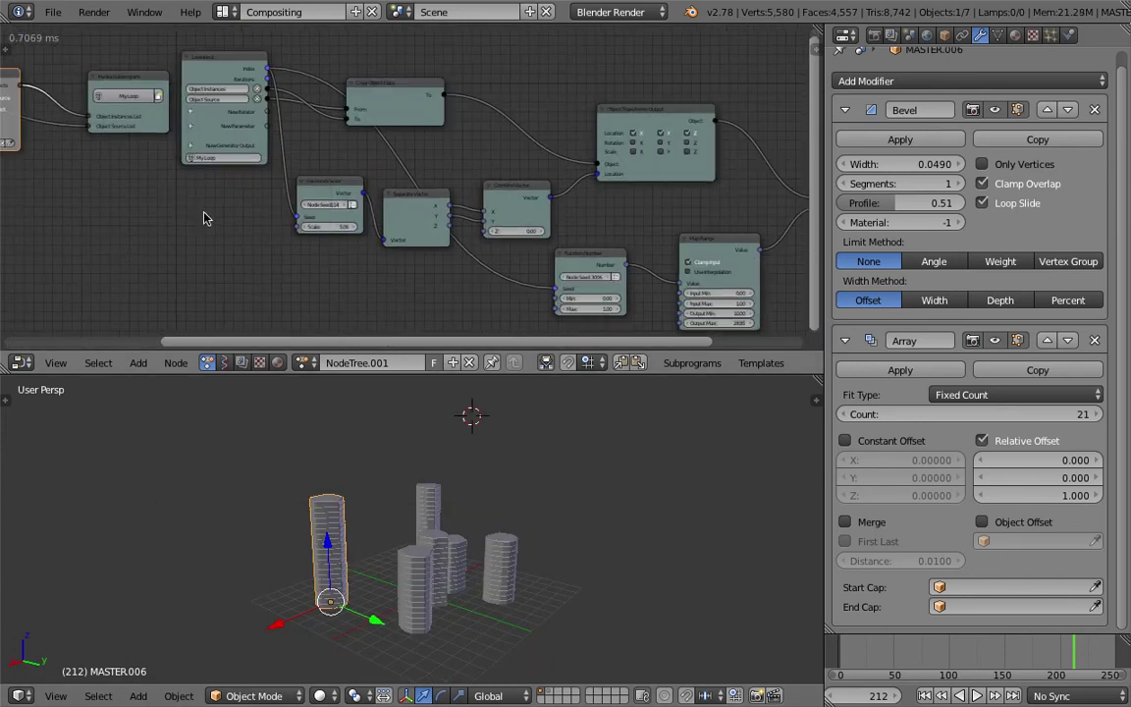
- Save the project as the next incremented version after ANSV_stackTowers_004.blend
click(51, 12)
click(123, 157)
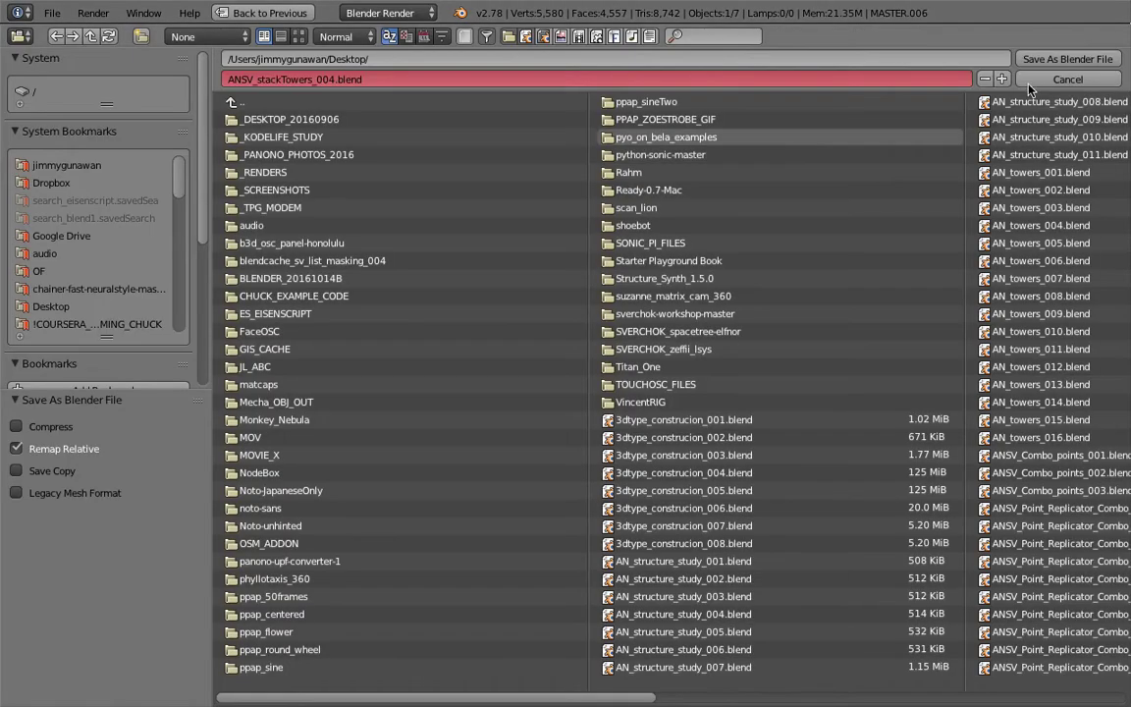
click(1002, 79)
click(1055, 61)
- Save the project as a further version named ANSV_stackTowers_006.blend
shift+middle_drag(564, 485, 471, 550)
scroll(485, 448, up, 2)
click(51, 12)
click(123, 165)
click(1006, 77)
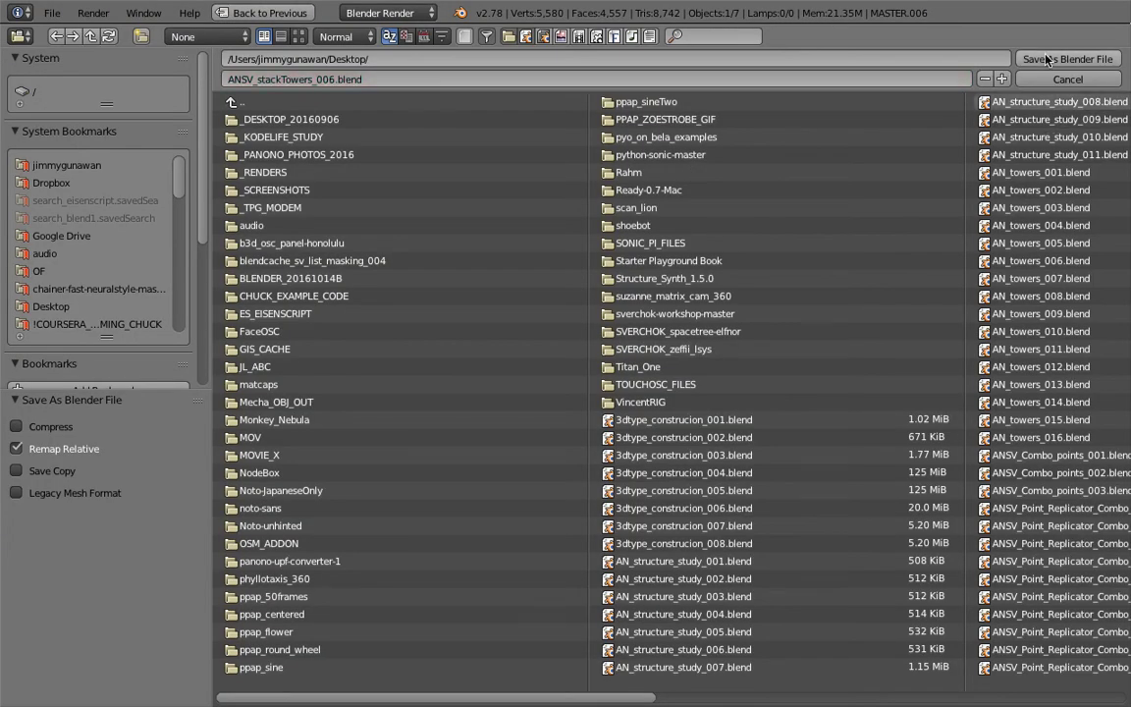
click(1068, 57)
- Switch the node editor to Sverchok and open the node tree named NodeTree
middle_drag(630, 525, 609, 523)
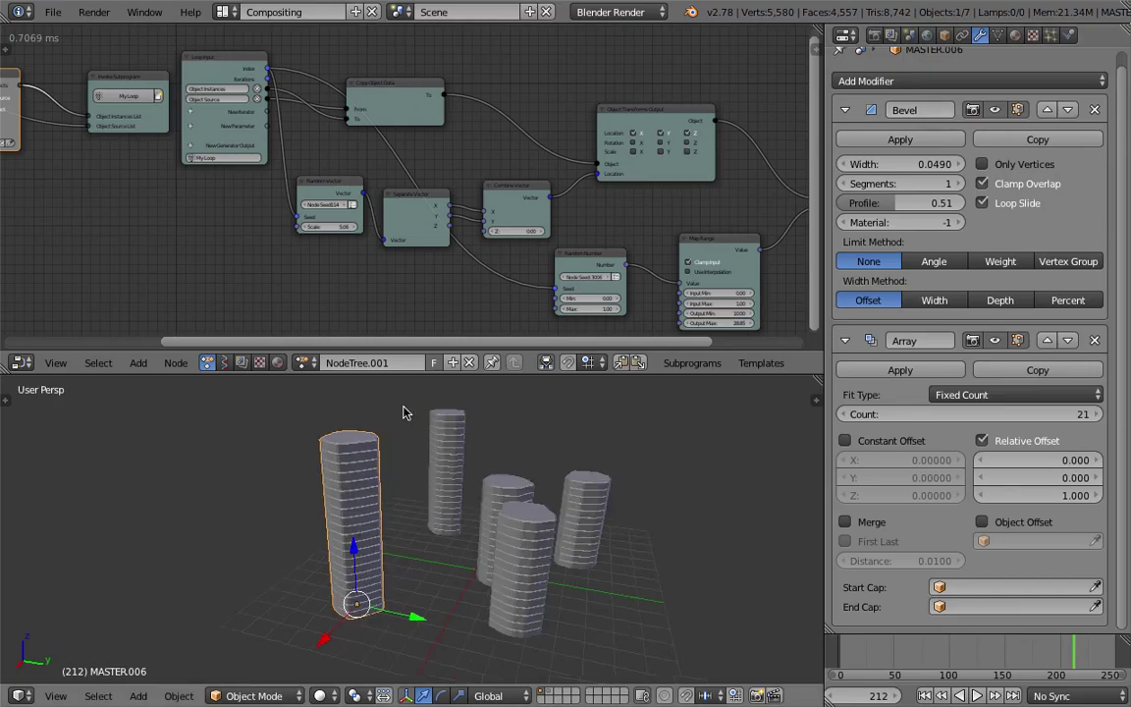
middle_drag(461, 456, 398, 507)
middle_drag(470, 532, 441, 511)
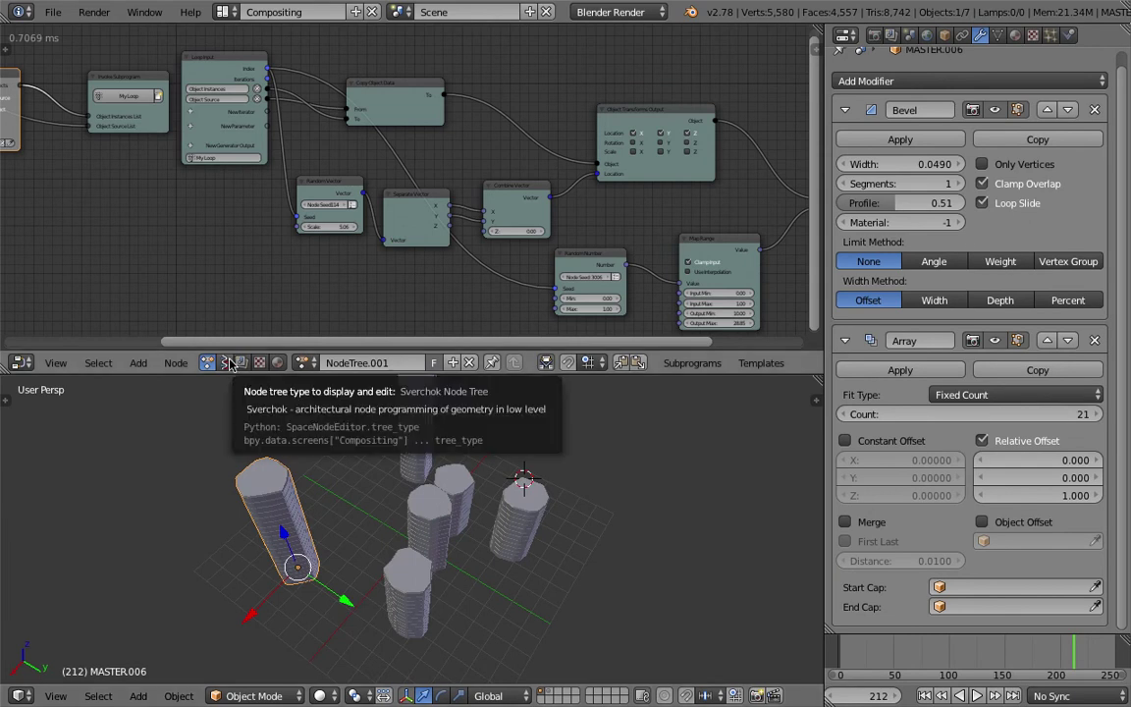
click(227, 363)
click(306, 363)
click(316, 390)
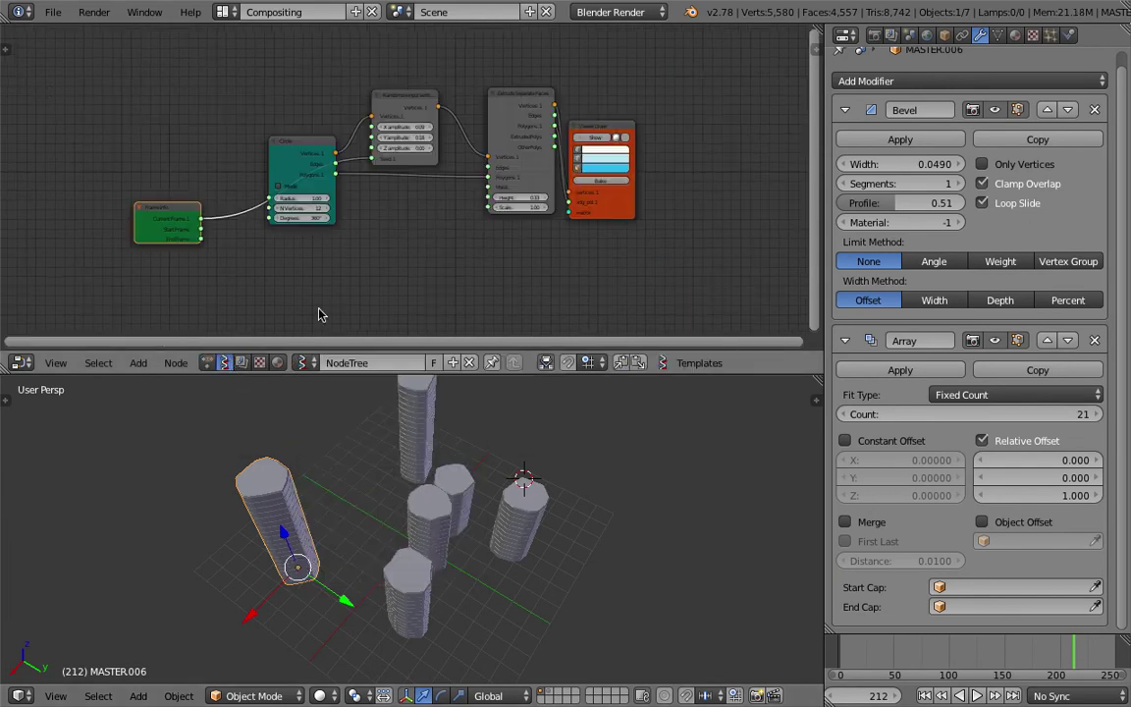
- Rearrange the Sverchok nodes with Frame info at the upper left and Circle below it
drag(181, 210, 154, 166)
drag(291, 144, 215, 207)
drag(166, 162, 194, 115)
scroll(224, 151, up, 4)
middle_drag(224, 152, 259, 153)
drag(218, 220, 241, 201)
key(ctrl+s)
click(241, 195)
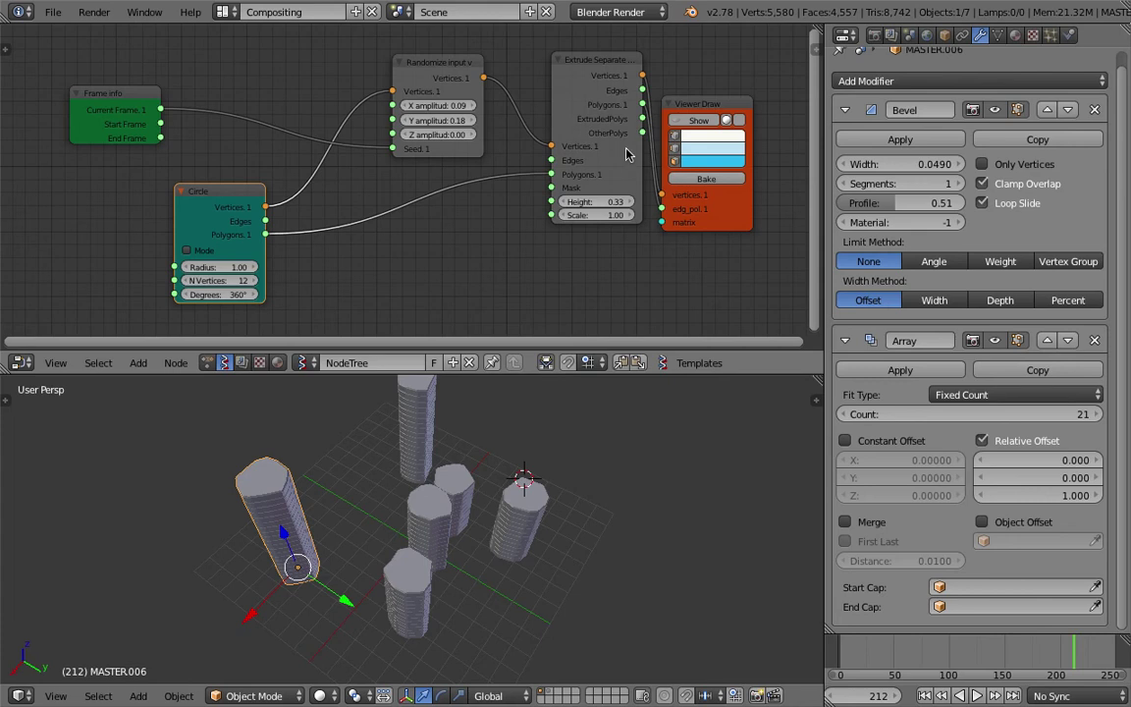
- Save the project, then delete the Circle node and add an NGon node in its place
key(ctrl+s)
click(575, 493)
key(x)
key(space)
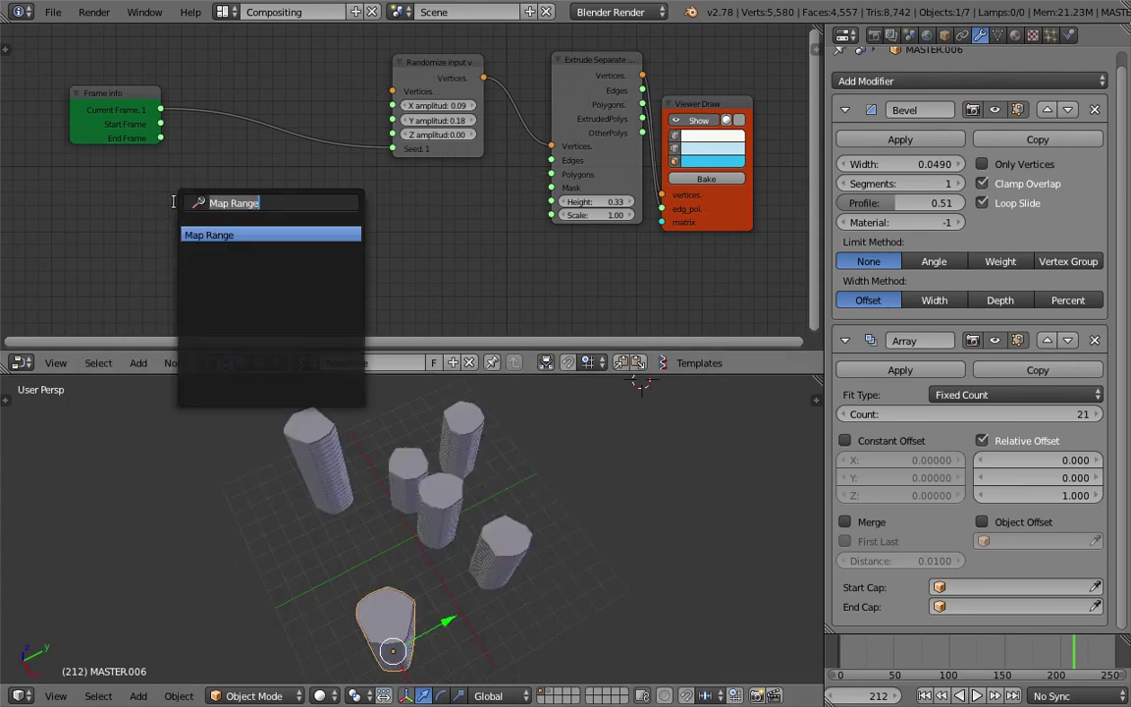
text(ngon)
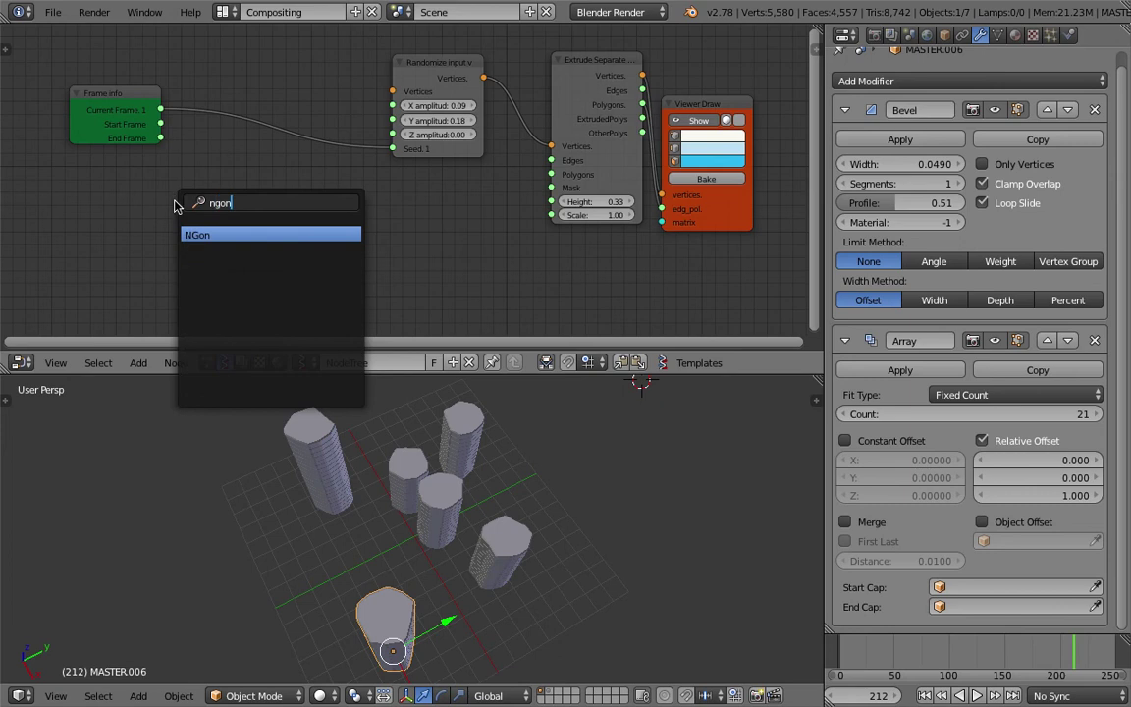
key(Return)
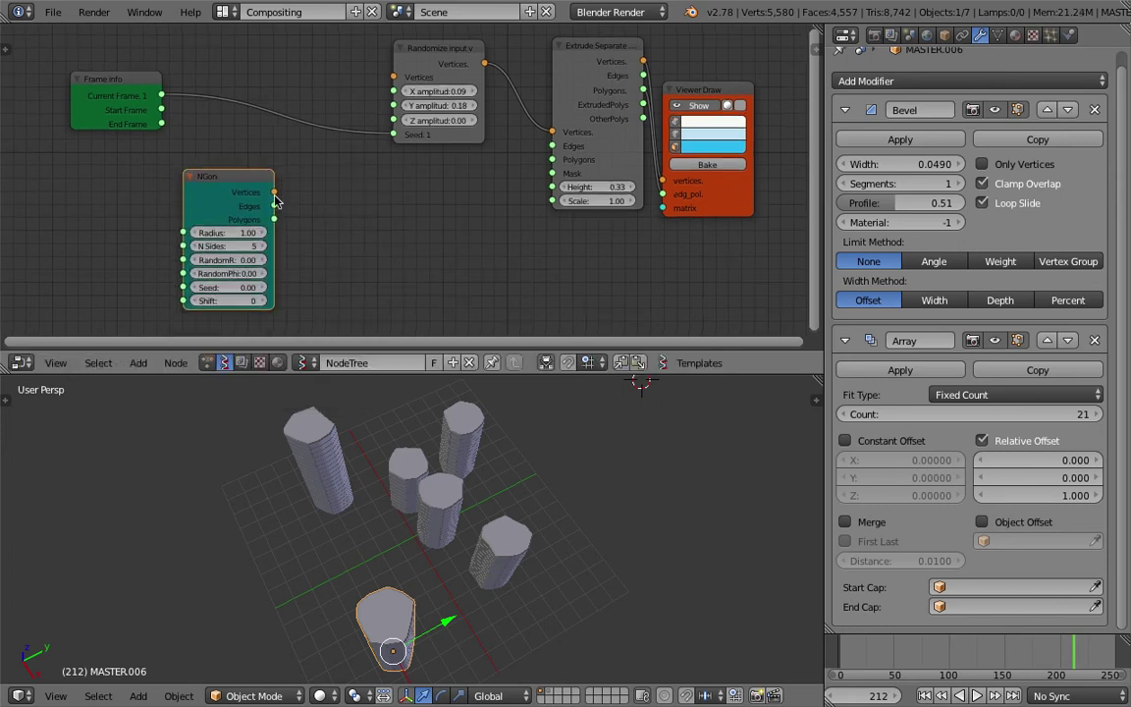
- Link the NGon's Vertices to the Randomize input vertices node and its Polygons to the Extrude Separate node's Polygons
drag(275, 197, 348, 114)
drag(395, 78, 394, 78)
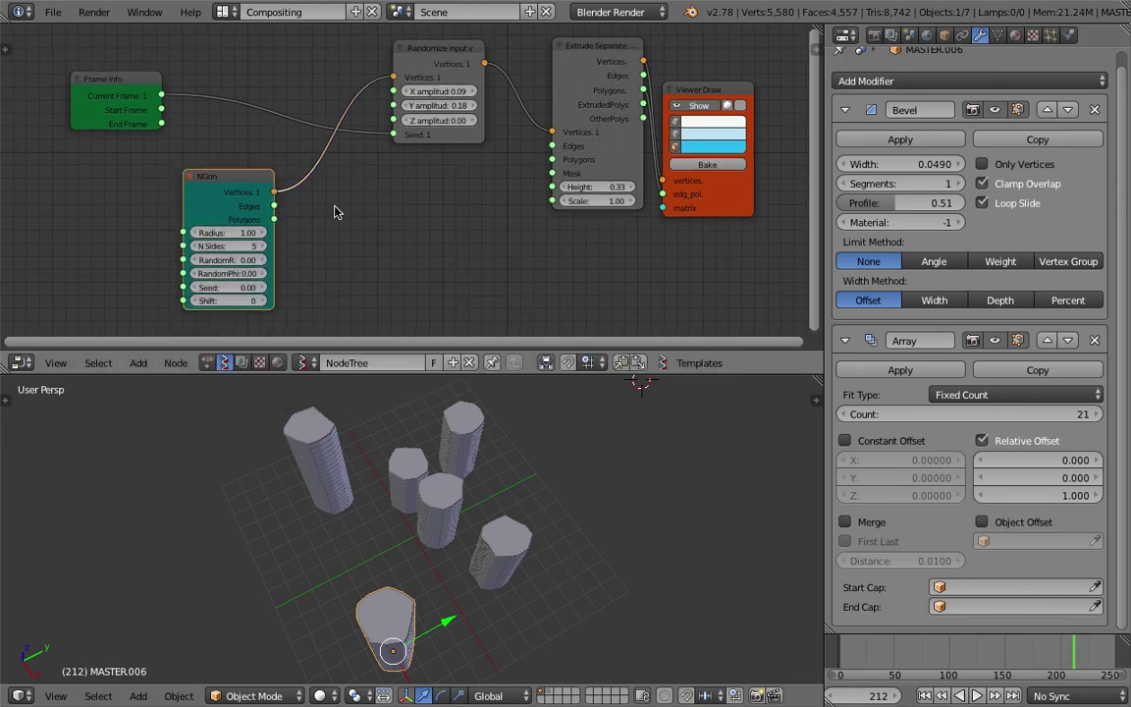
drag(274, 219, 552, 159)
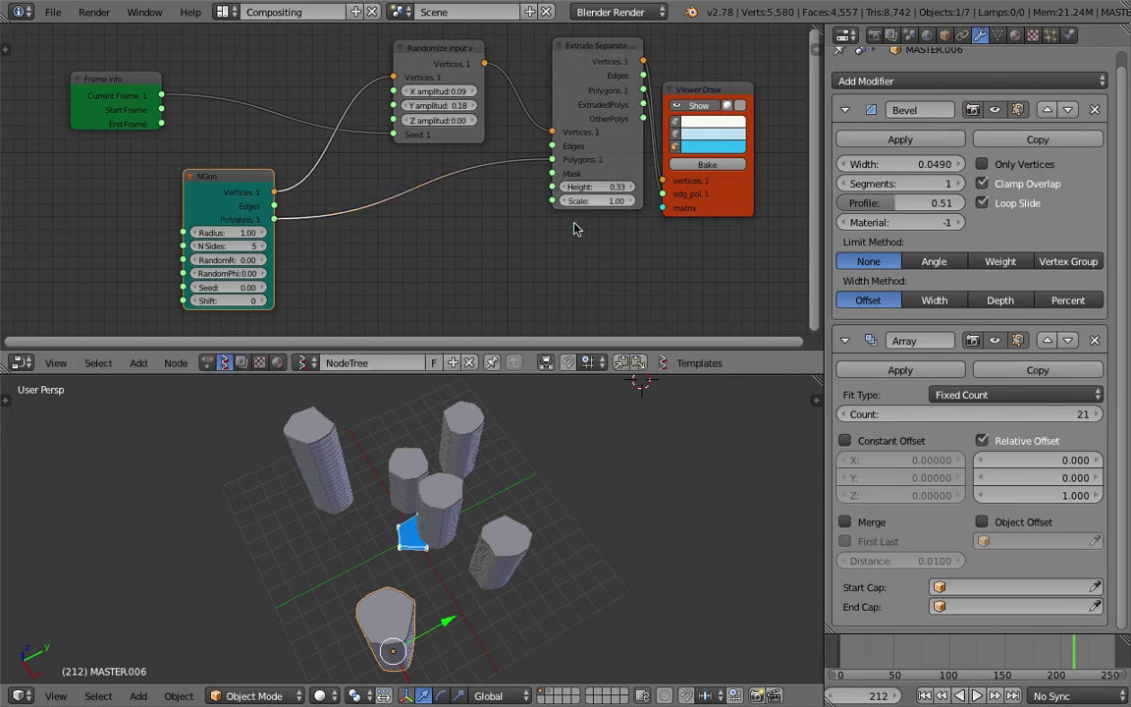
- Save over the project file and set the current frame to 45
middle_drag(339, 516, 457, 508)
scroll(457, 507, up, 3)
key(ctrl+s)
click(458, 502)
mouse_move(888, 648)
mouse_down()
mouse_move(864, 648)
mouse_move(925, 651)
mouse_move(876, 649)
mouse_move(889, 650)
mouse_up()
mouse_move(442, 564)
middle_down()
mouse_move(567, 519)
mouse_move(423, 545)
mouse_move(438, 551)
middle_up()
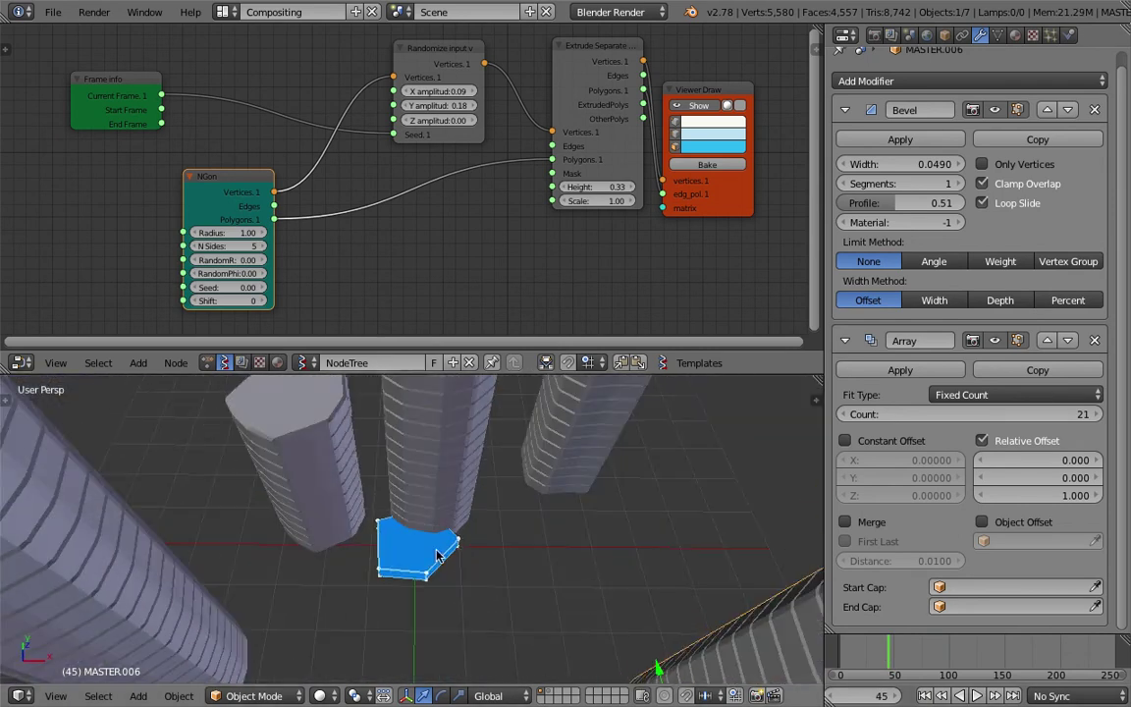
- Set the NGon's Radius to 1.09, RandomR to 0.69, RandomPhi to 0.21 and Seed to 5.58, and save the file
mouse_move(243, 232)
mouse_down()
mouse_move(266, 233)
mouse_move(252, 233)
mouse_move(275, 252)
mouse_move(241, 252)
mouse_move(252, 253)
mouse_up()
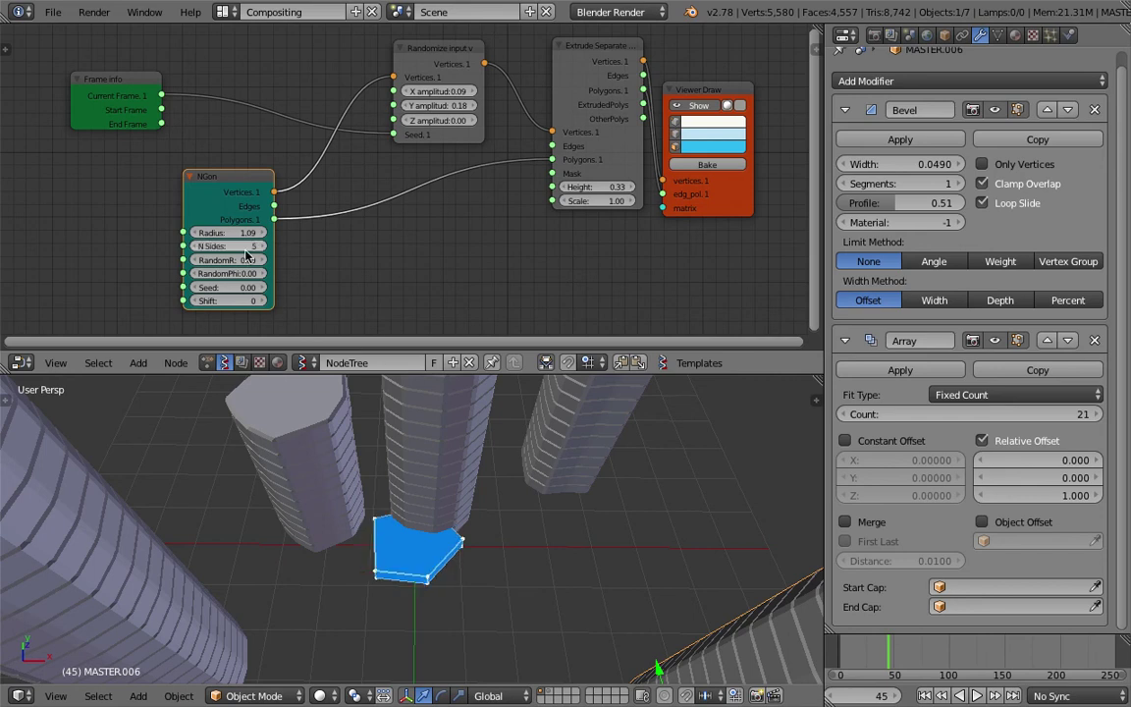
drag(240, 260, 246, 286)
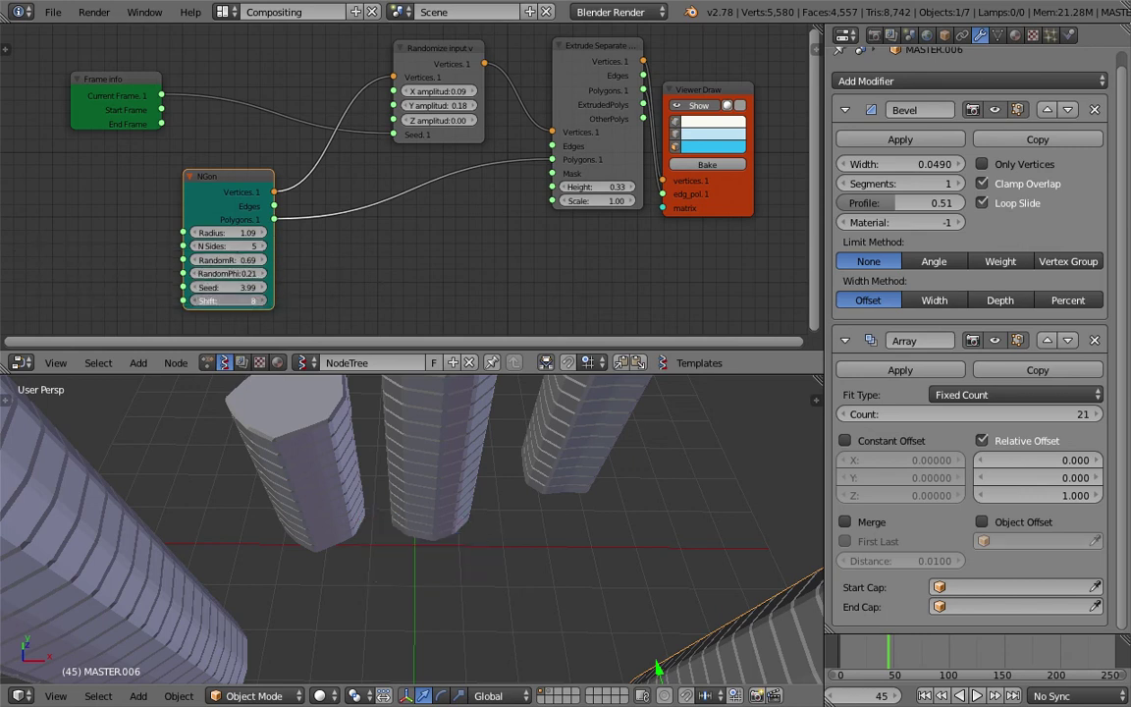
middle_drag(222, 313, 340, 262)
drag(304, 261, 344, 261)
key(ctrl+s)
middle_drag(190, 227, 258, 216)
key(ctrl+s)
click(258, 219)
- Add a Random number node beside the NGon node and set its Seed to 0.48
key(shift+a)
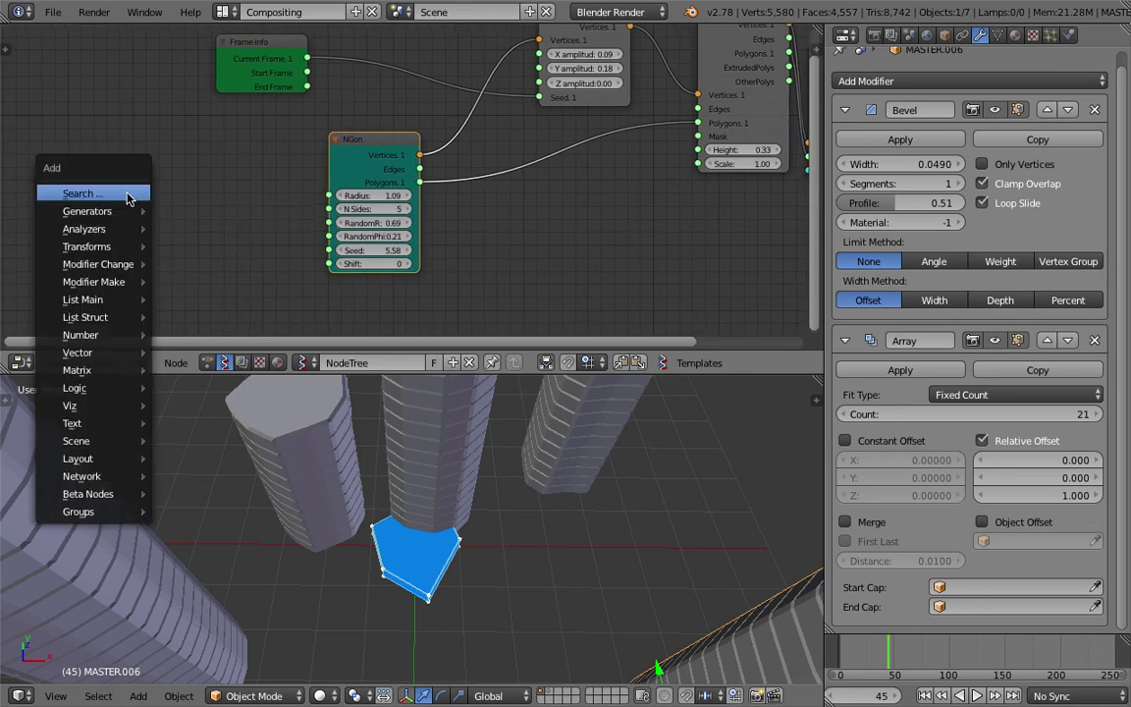
click(118, 195)
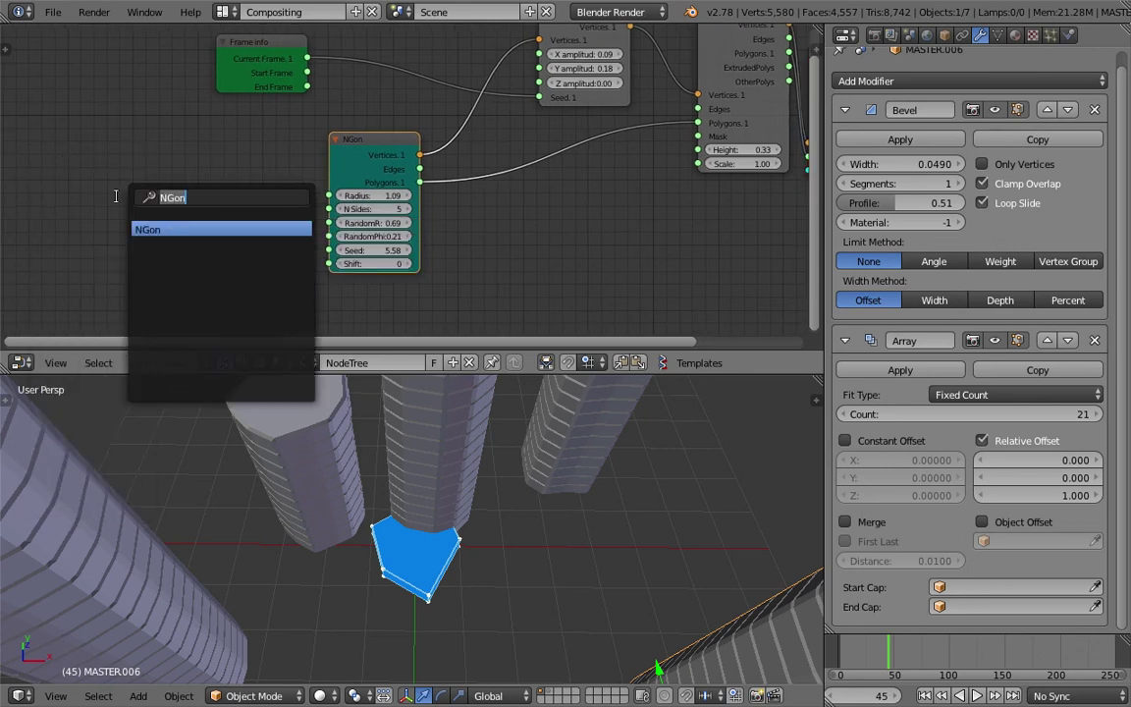
text(random)
key(Down)
key(Down)
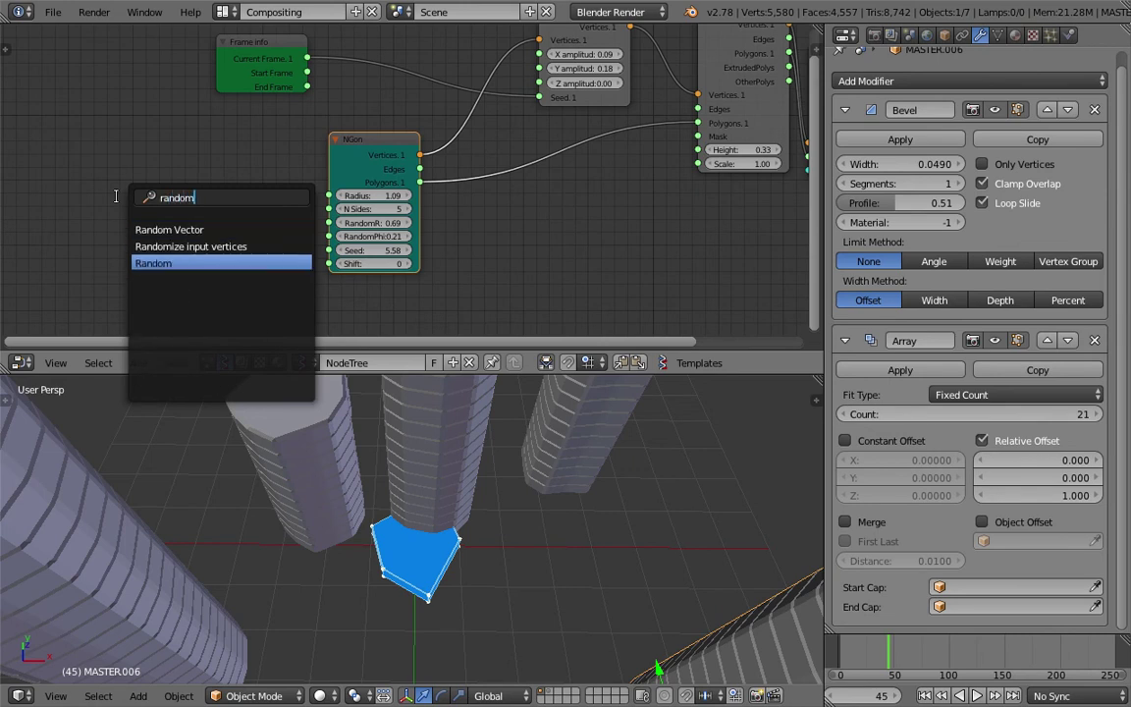
key(Return)
click(128, 192)
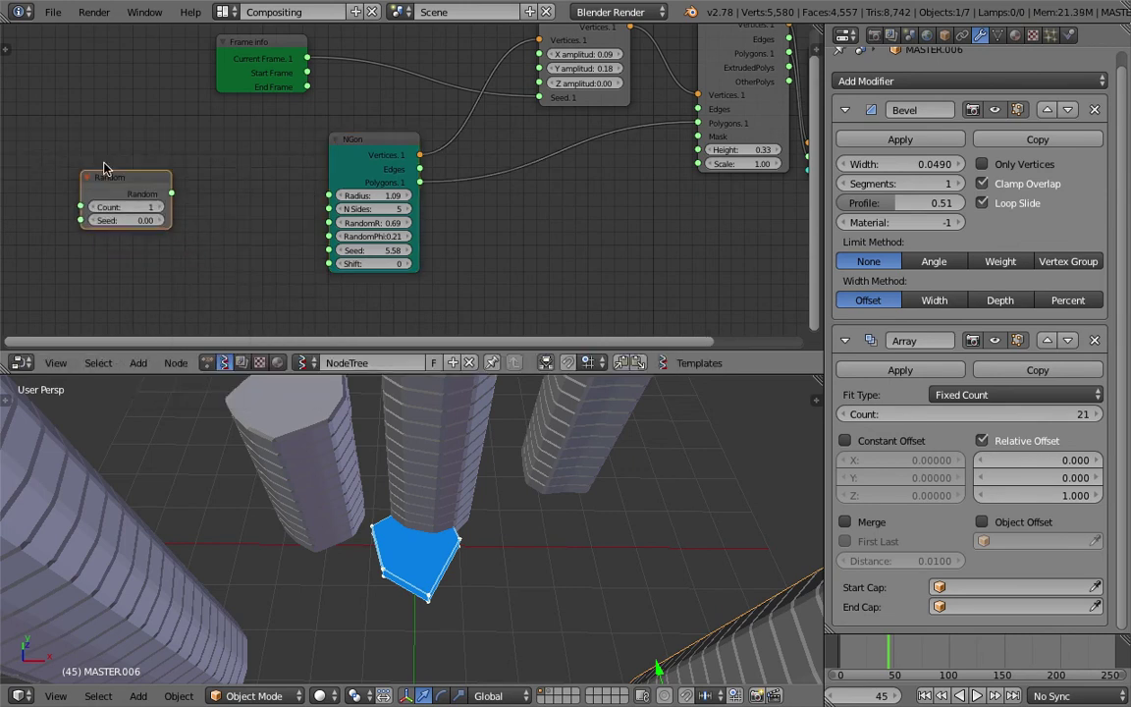
scroll(200, 158, up, 1)
drag(217, 175, 135, 193)
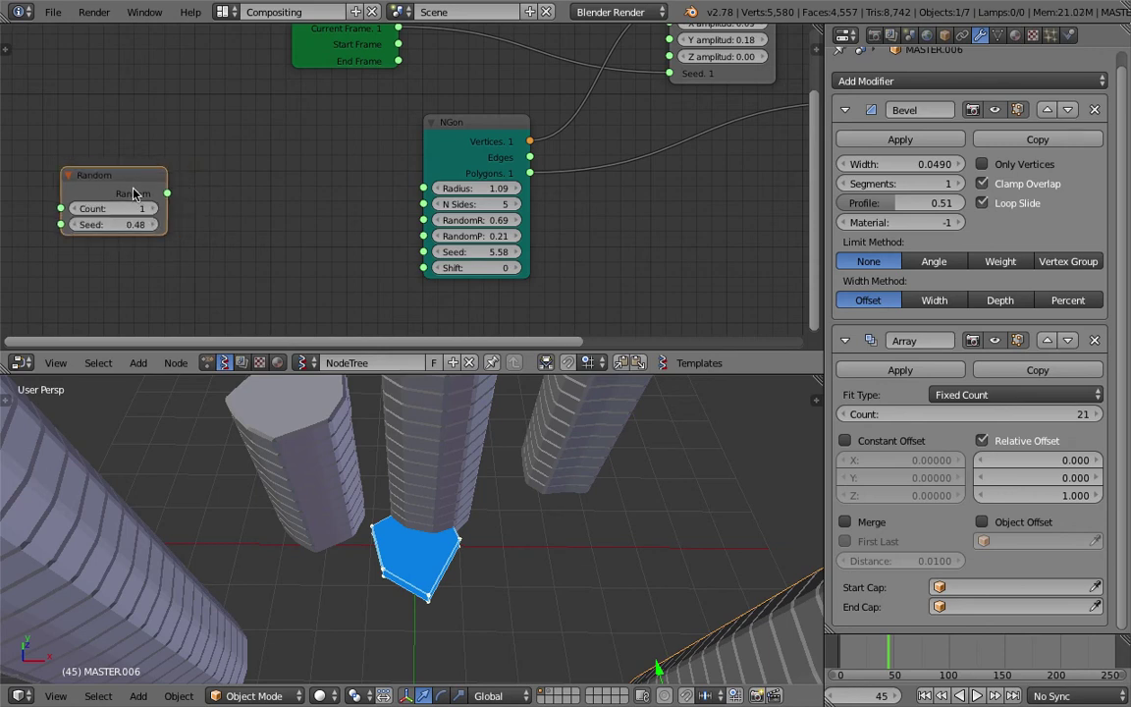
- Add a Map Range node fed by the Random node, with New Min 4.00 and New Max 8.00
key(ctrl+a)
text(map)
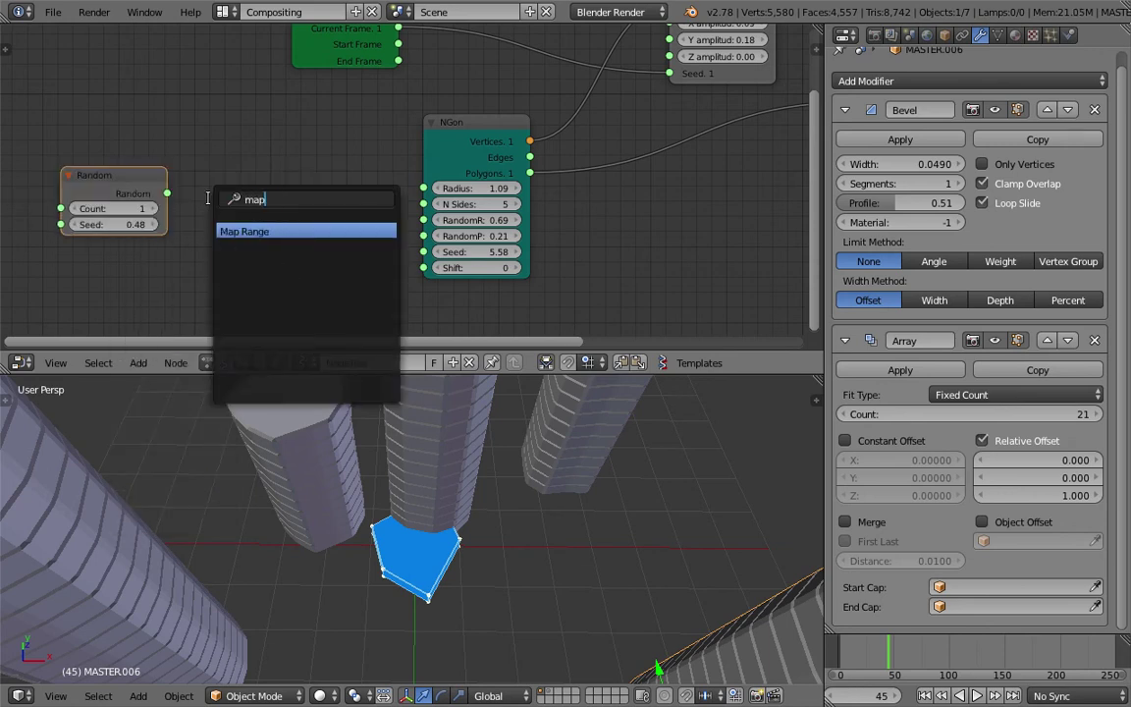
key(Return)
click(207, 172)
drag(167, 193, 209, 230)
drag(250, 194, 237, 179)
key(ctrl+s)
click(245, 170)
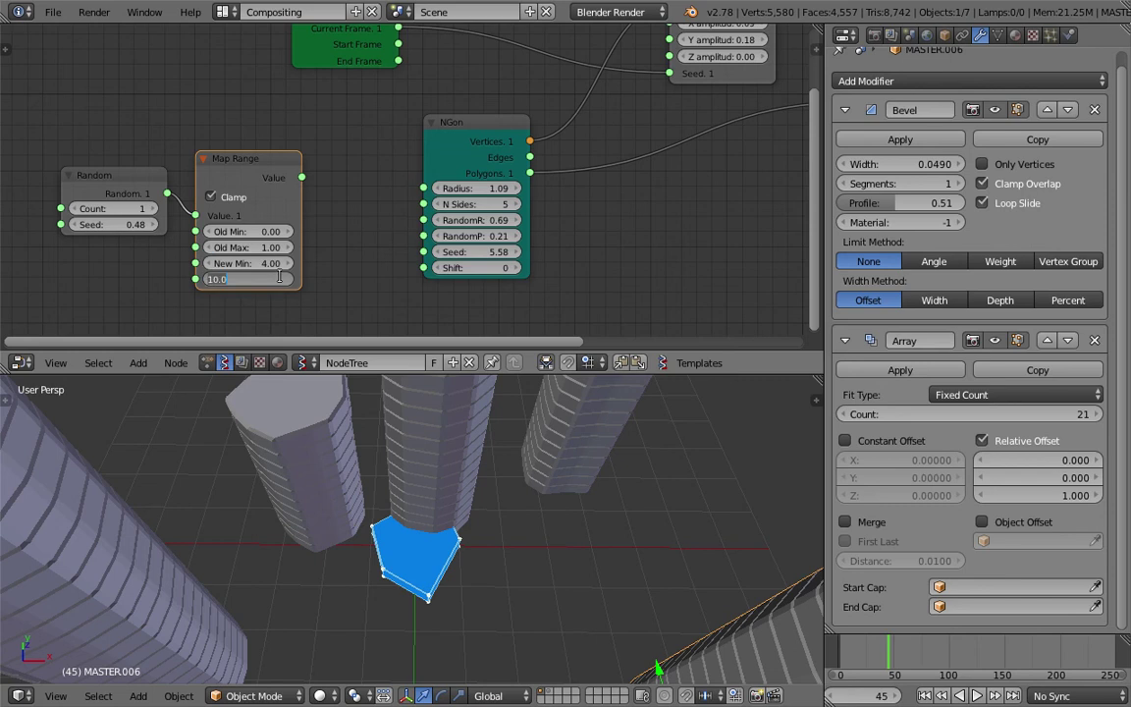
drag(303, 178, 389, 193)
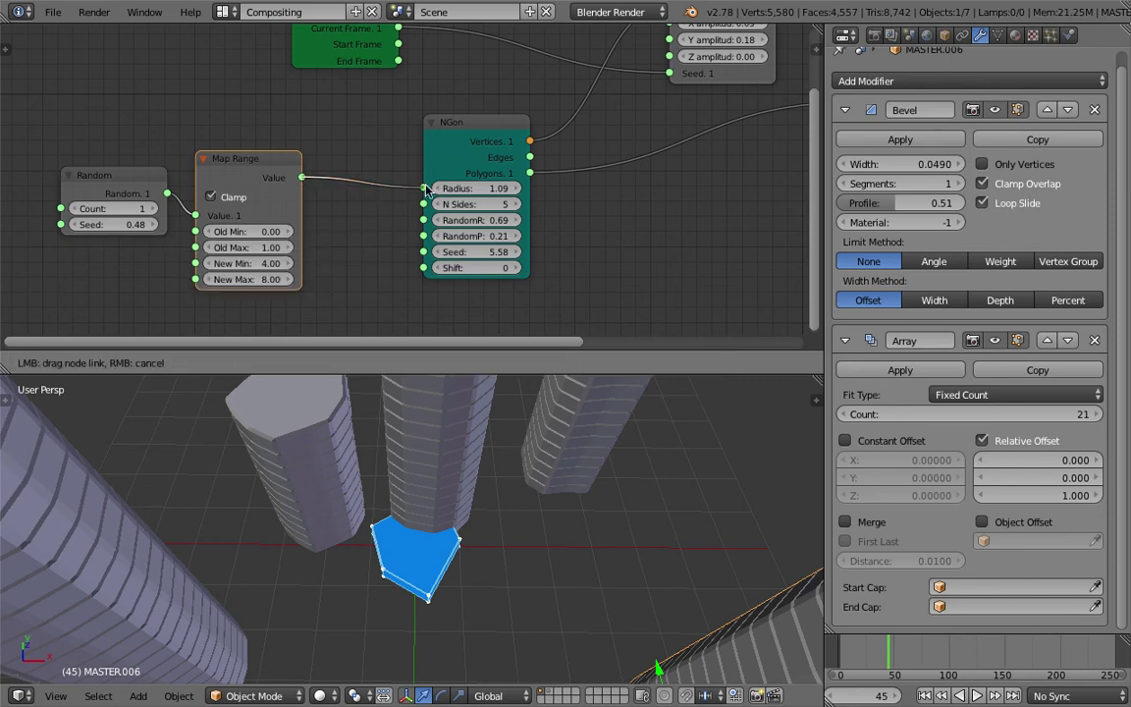
drag(427, 190, 424, 189)
drag(279, 162, 303, 144)
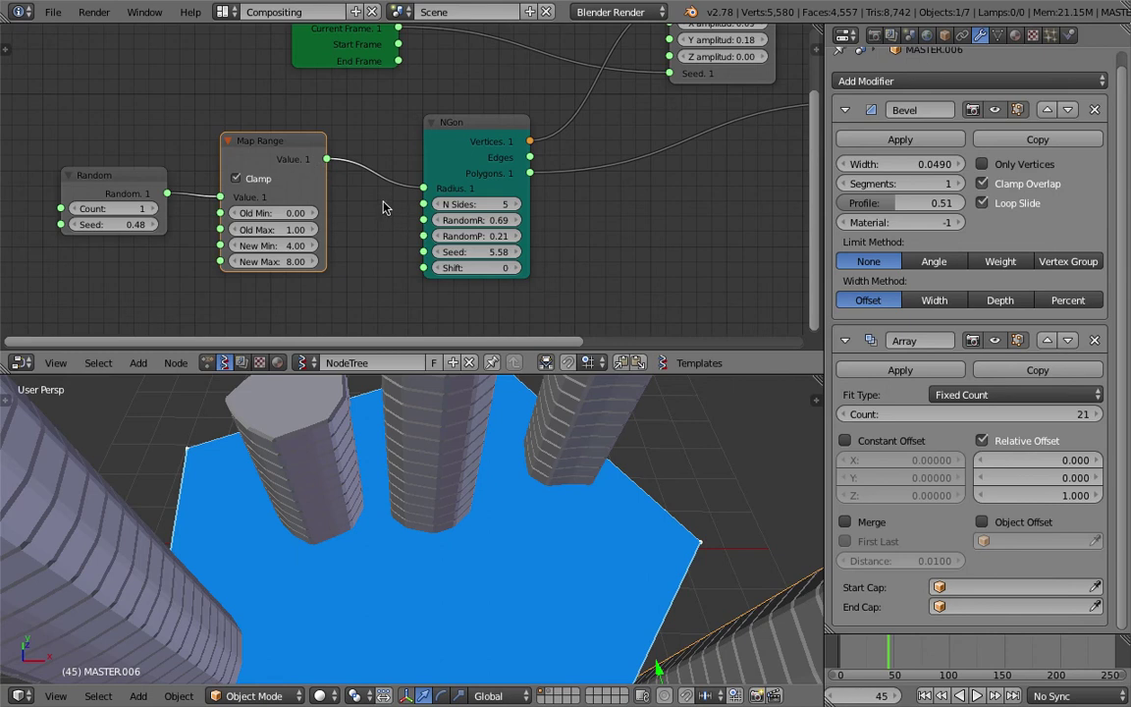
ctrl+right_drag(358, 205, 359, 206)
- Link the Map Range value to the NGon's N Sides, set the Random Seed to 2.37 and save
drag(327, 160, 424, 203)
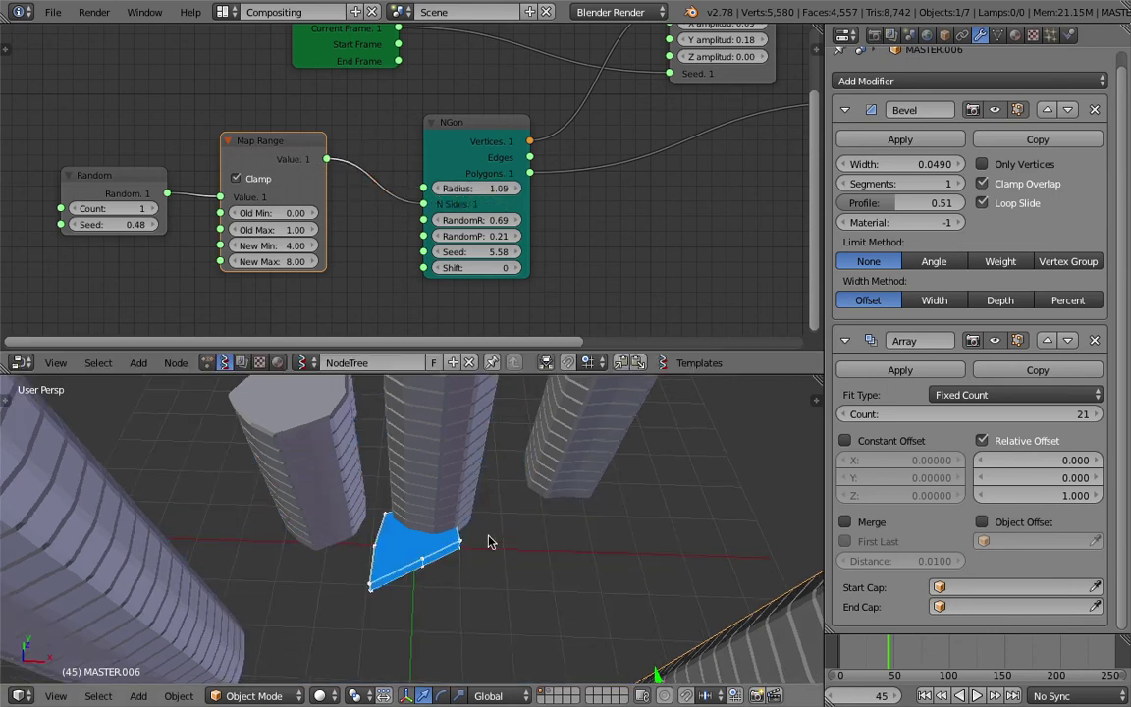
mouse_move(113, 224)
mouse_down()
mouse_move(144, 224)
mouse_move(113, 224)
mouse_up()
middle_drag(412, 458, 421, 561)
key(ctrl+s)
click(464, 527)
key(ctrl+s)
click(422, 560)
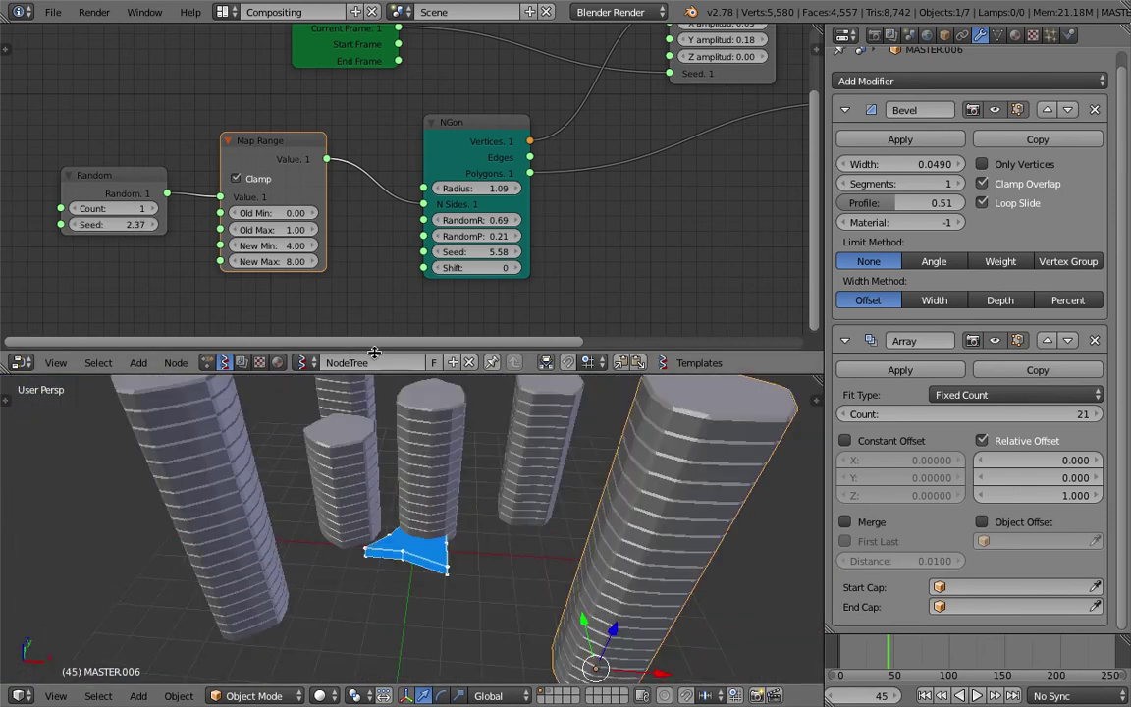
- Tidy the Random, Map Range and Viewer Draw nodes and enlarge the node editor to fit the whole tree
drag(275, 159, 295, 136)
drag(147, 171, 134, 142)
scroll(418, 171, down, 2)
middle_drag(428, 173, 283, 145)
drag(646, 376, 646, 444)
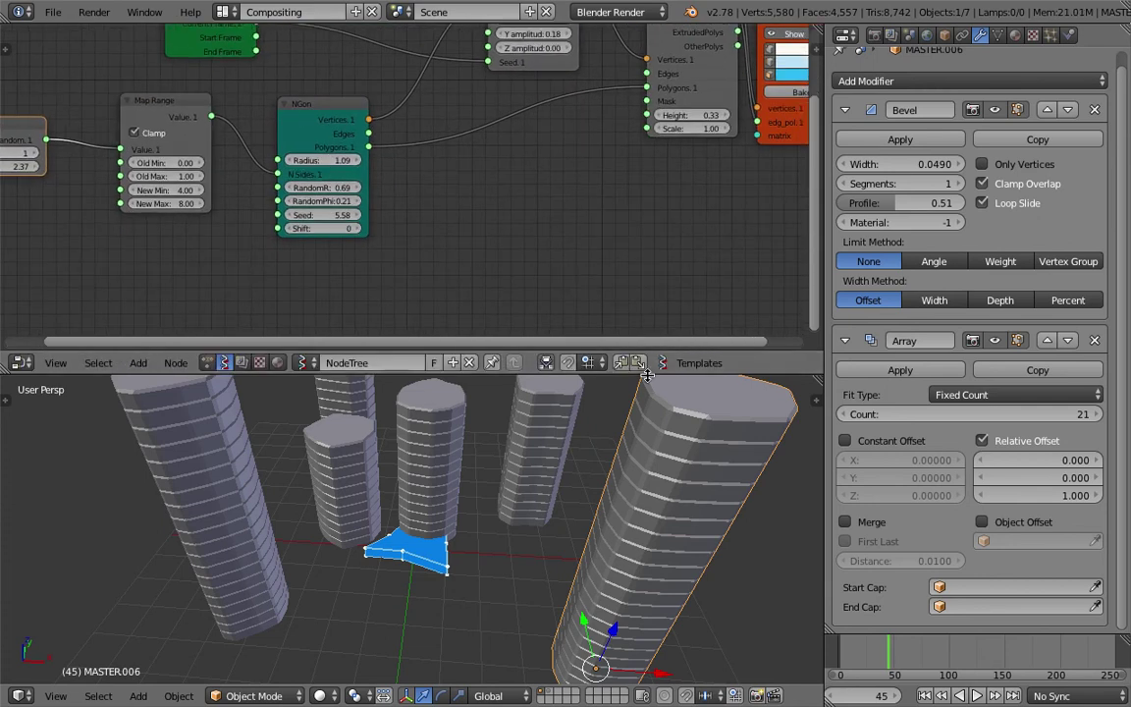
key(Home)
drag(677, 114, 702, 85)
scroll(573, 240, up, 2)
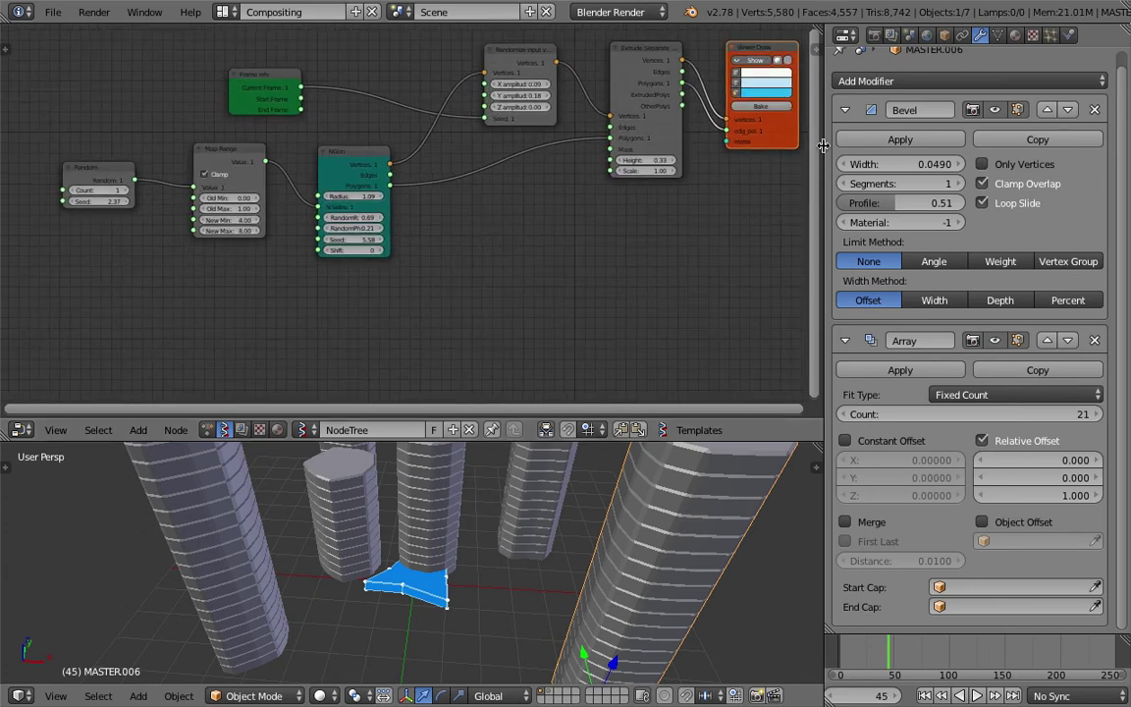
drag(825, 146, 909, 147)
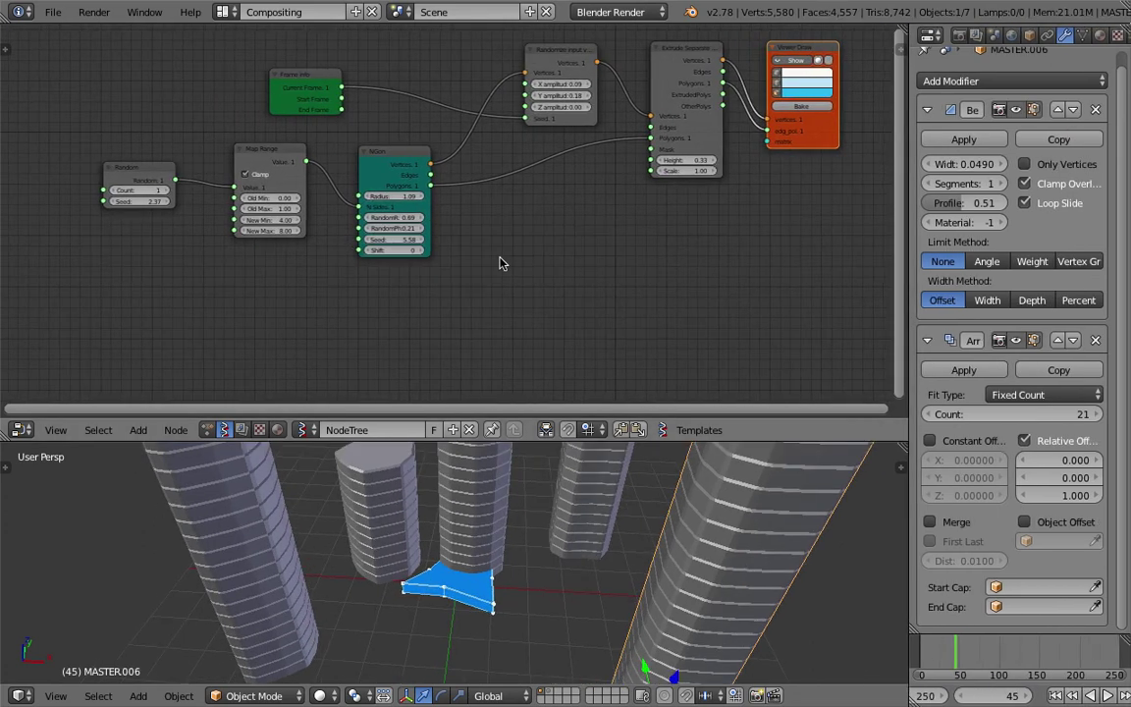
- Add a second Frame info node below Map Range and link its Current Frame to the NGon's Seed
key(shift+a)
click(266, 286)
text(frame)
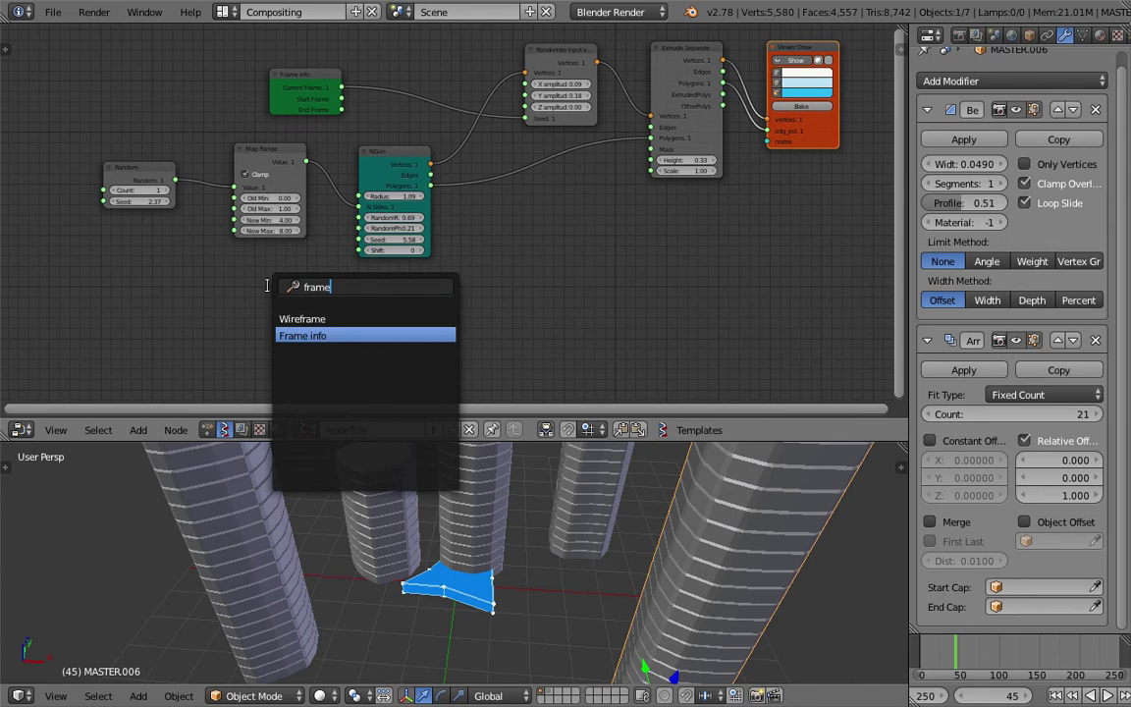
key(Return)
click(266, 286)
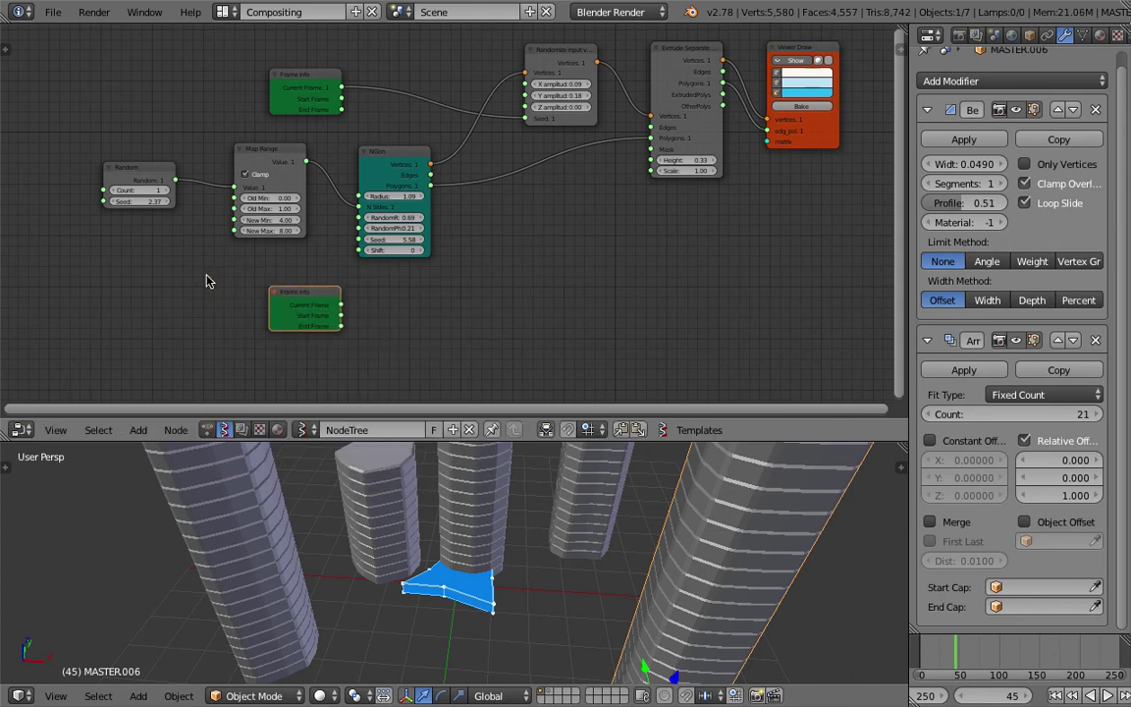
key(ctrl+s)
drag(306, 295, 350, 242)
click(198, 284)
scroll(227, 303, up, 1)
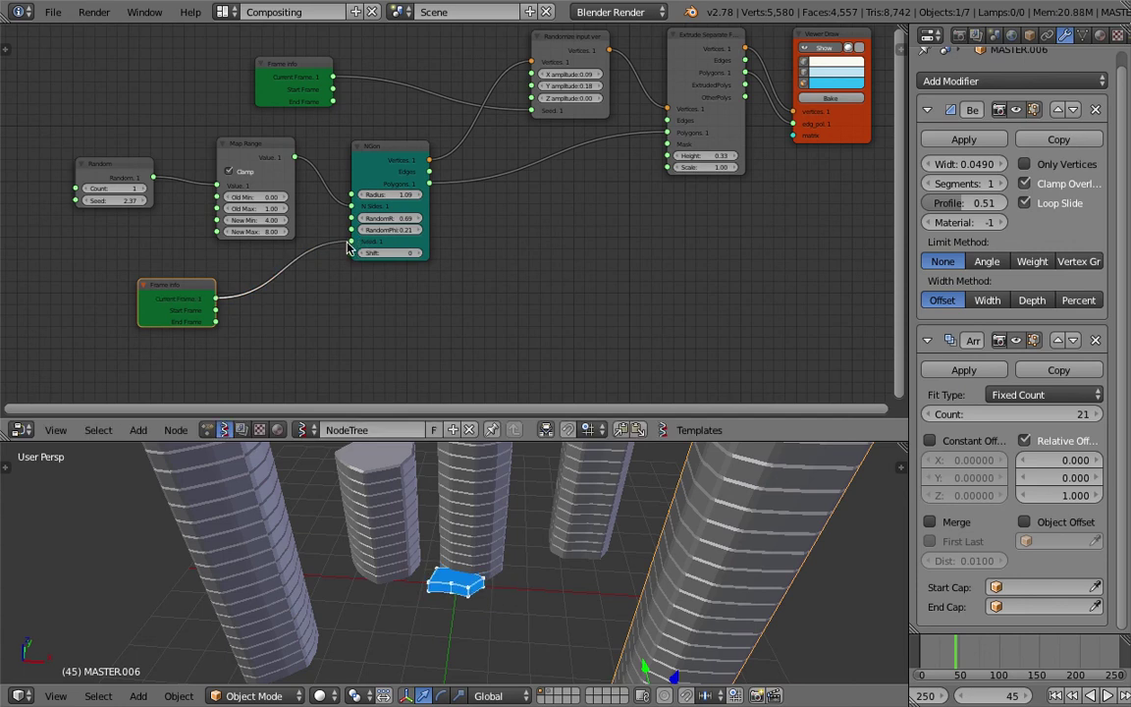
- Play the animation from the start to examine how the NGon slab varies per frame, then stop and save
click(1057, 696)
click(1110, 696)
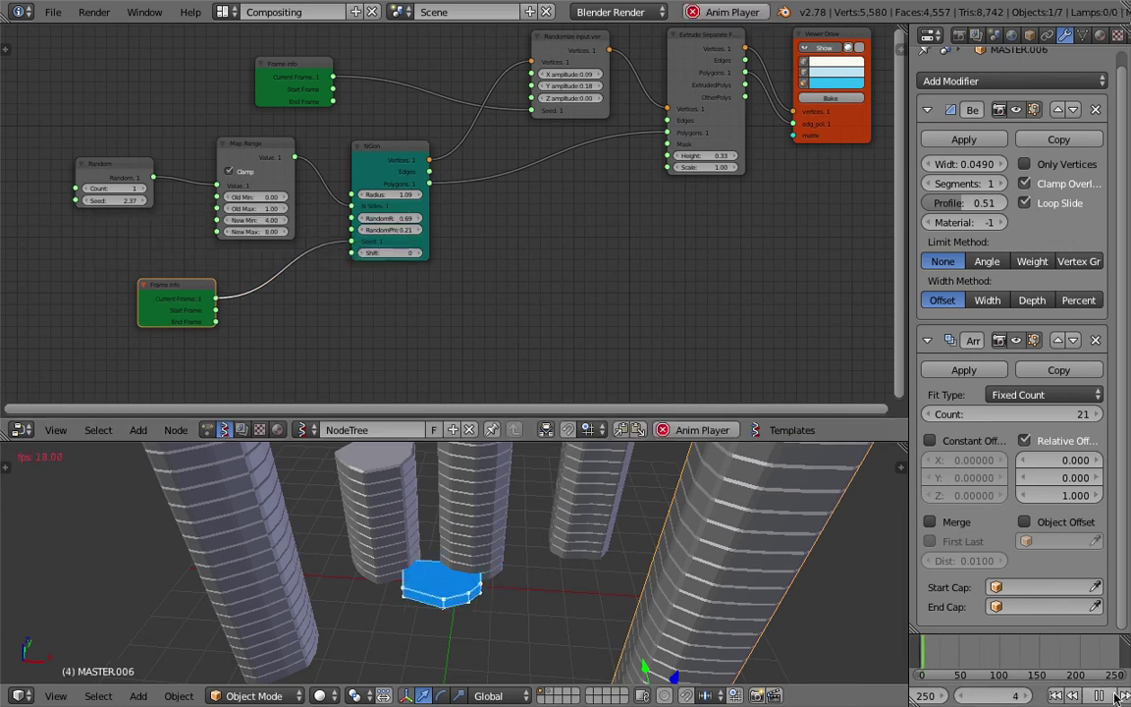
click(1112, 696)
middle_drag(280, 613, 273, 523)
key(ctrl+s)
click(487, 592)
middle_drag(589, 298, 528, 346)
mouse_move(656, 204)
mouse_down()
mouse_move(687, 205)
mouse_move(656, 204)
mouse_up()
key(ctrl+s)
click(624, 219)
- Duplicate the Random and Map Range nodes together, place the copies beside the NGon node and save over ANSV_stackTowers_006.blend
middle_drag(408, 286, 440, 299)
click(103, 224)
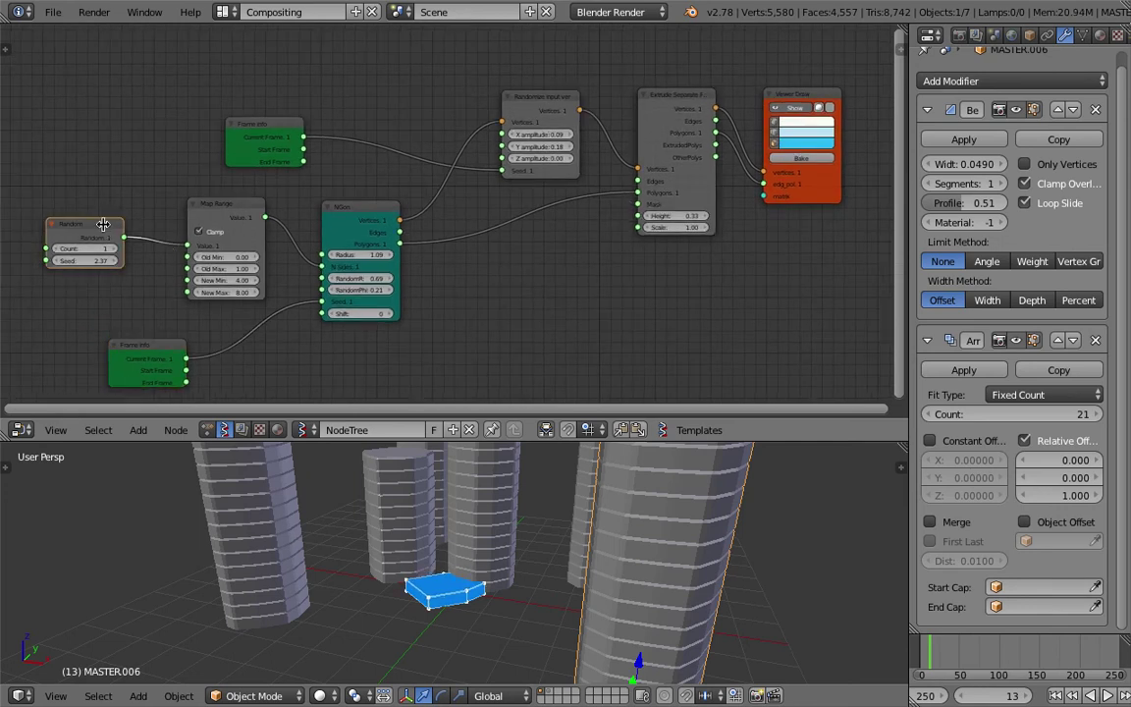
click(204, 201)
click(90, 223)
shift+click(208, 209)
key(shift+d)
click(515, 288)
key(ctrl+s)
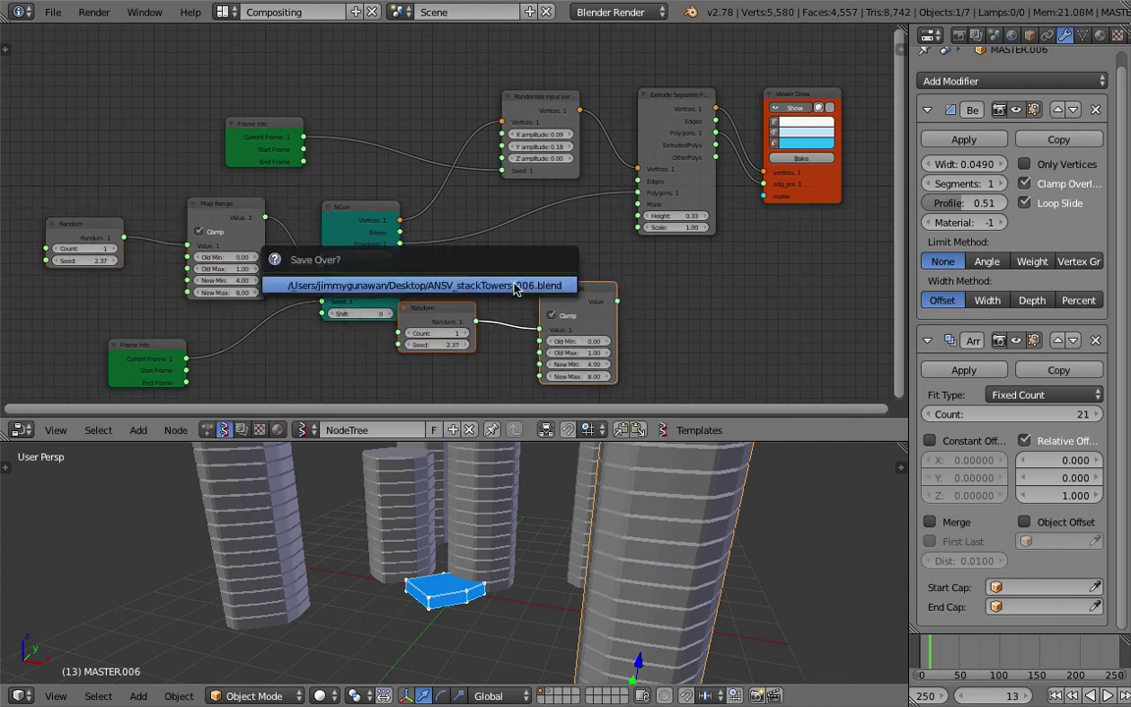
click(515, 288)
- Link the lower Frame info node's Current Frame to the Seed of both Random nodes
middle_drag(139, 361, 253, 330)
drag(252, 330, 160, 229)
key(ctrl+s)
drag(114, 334, 512, 313)
drag(555, 278, 578, 263)
middle_drag(570, 288, 438, 246)
scroll(436, 246, up, 2)
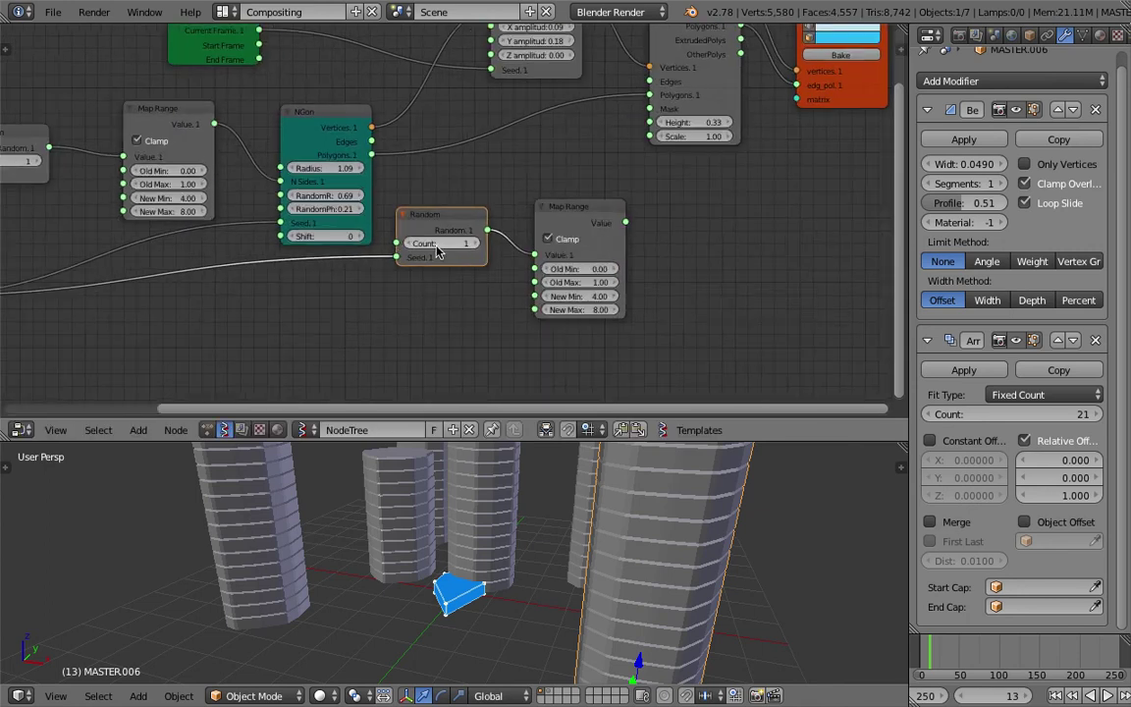
- Set the duplicated Random's Count to 52 and its Map Range's New Min to 0.20 and New Max to 0.60
drag(439, 251, 535, 265)
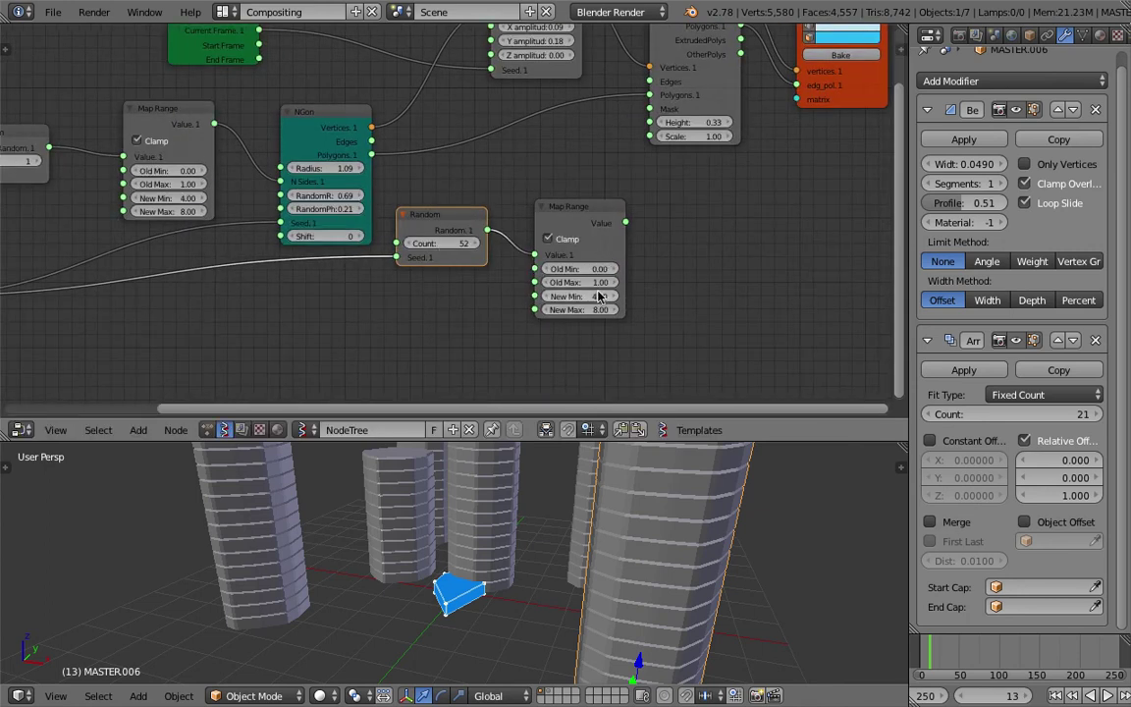
middle_drag(632, 201, 620, 216)
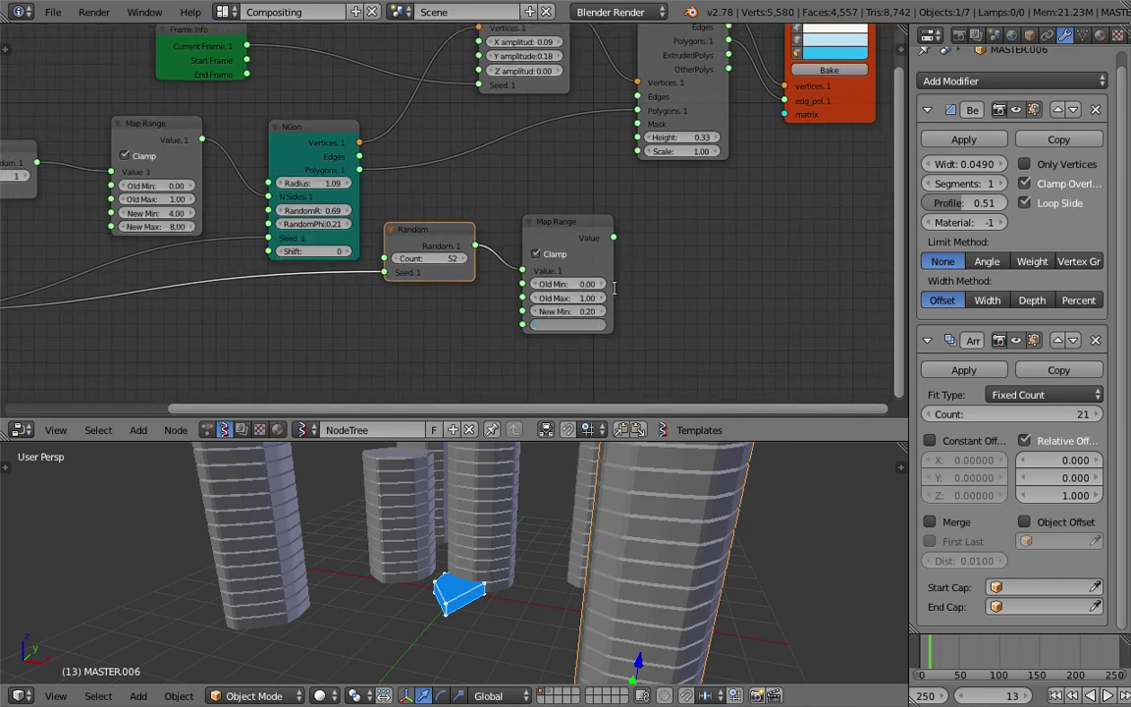
key(ctrl+s)
click(624, 295)
- Link the duplicated Map Range's value to the Extrude Separate node's Height and set the duplicated Random's Count to 1
drag(612, 237, 632, 141)
key(ctrl+s)
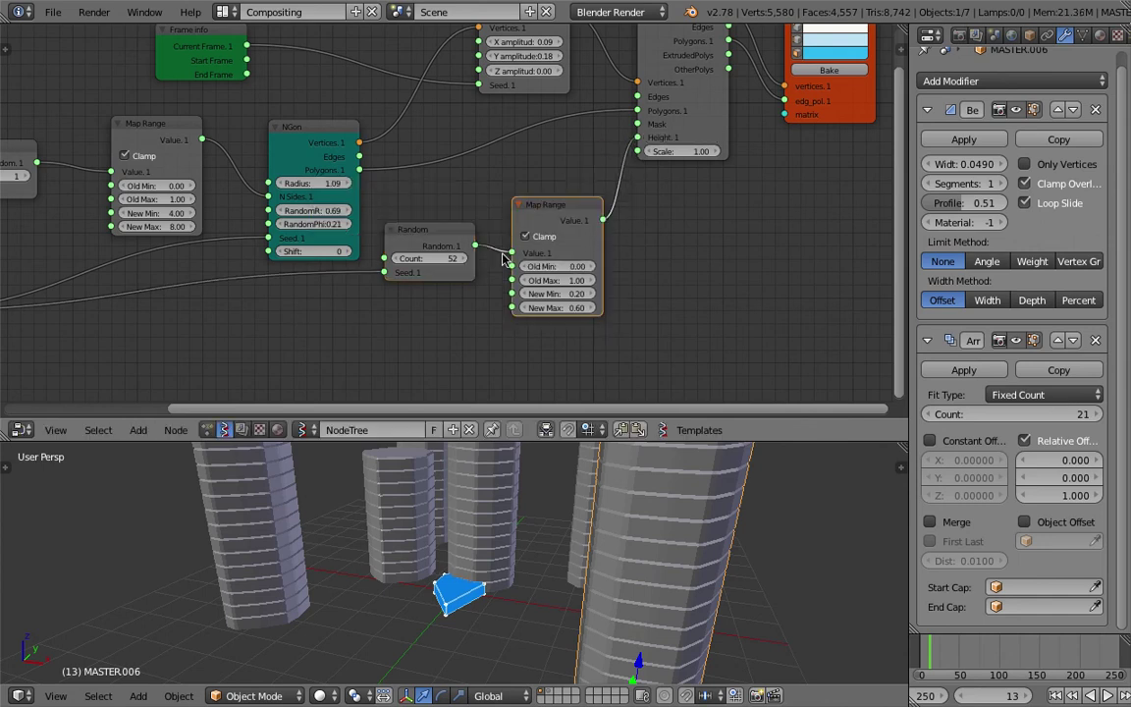
click(590, 221)
- Play the animation and examine how the slab's shape and height change from frame to frame
scroll(462, 265, down, 3)
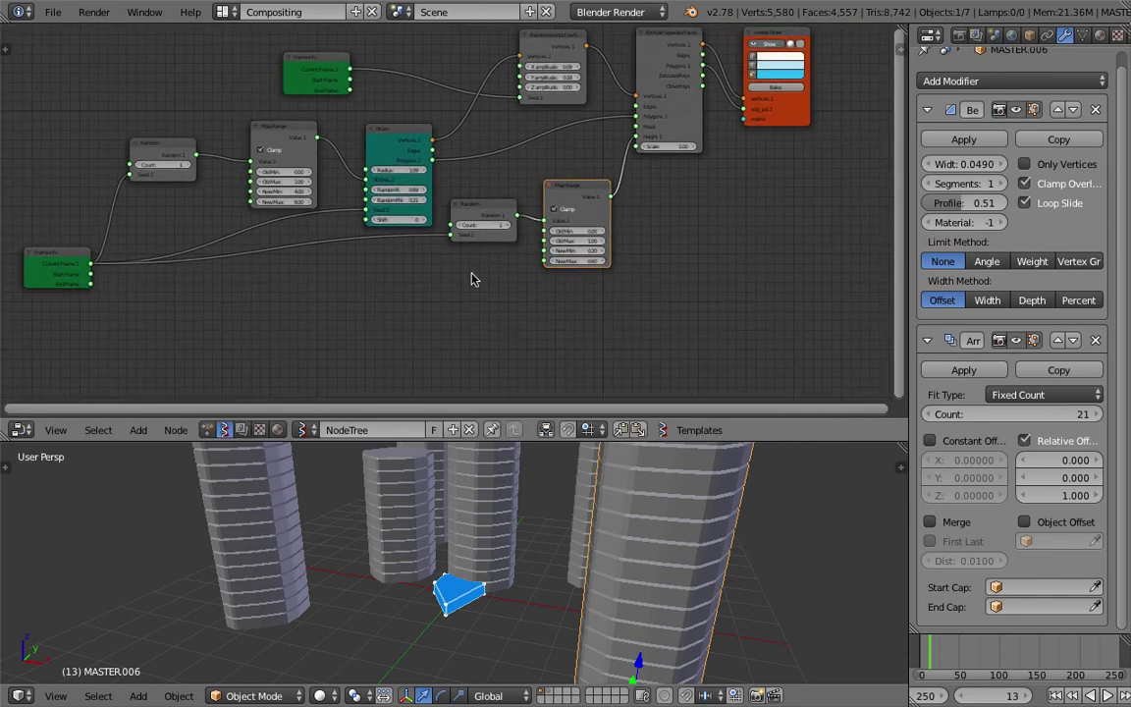
click(1110, 696)
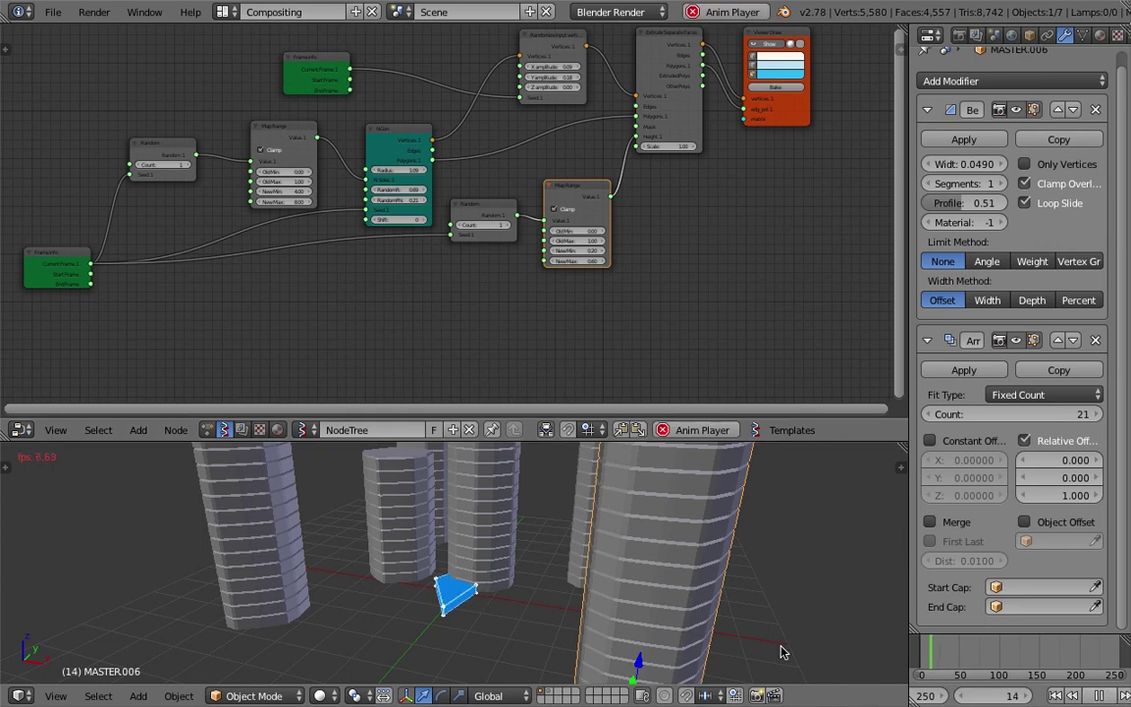
middle_drag(579, 597, 528, 599)
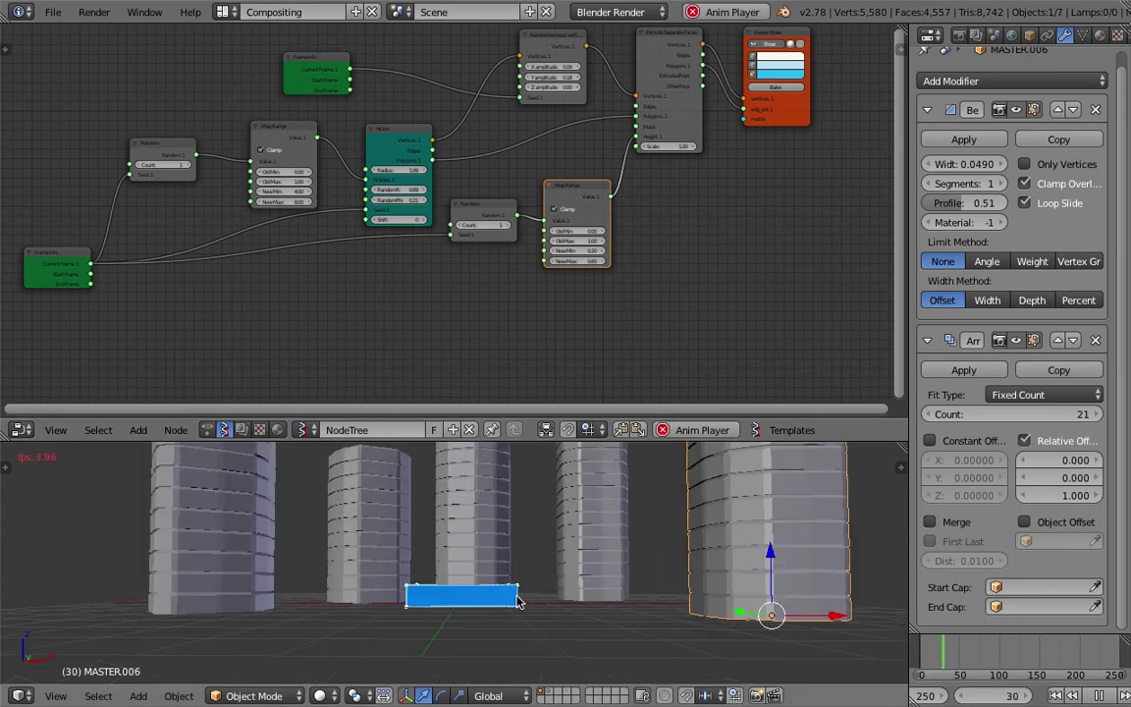
scroll(485, 614, up, 3)
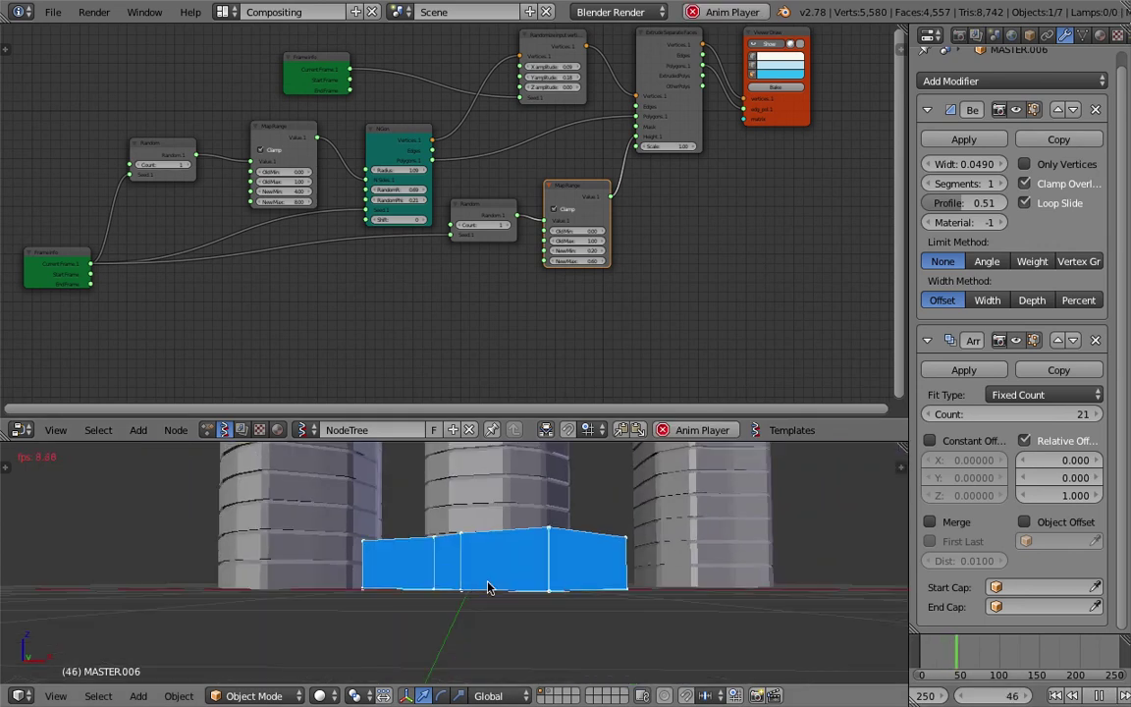
mouse_move(468, 574)
middle_down()
mouse_move(462, 632)
mouse_move(462, 561)
mouse_move(516, 576)
mouse_move(481, 568)
middle_up()
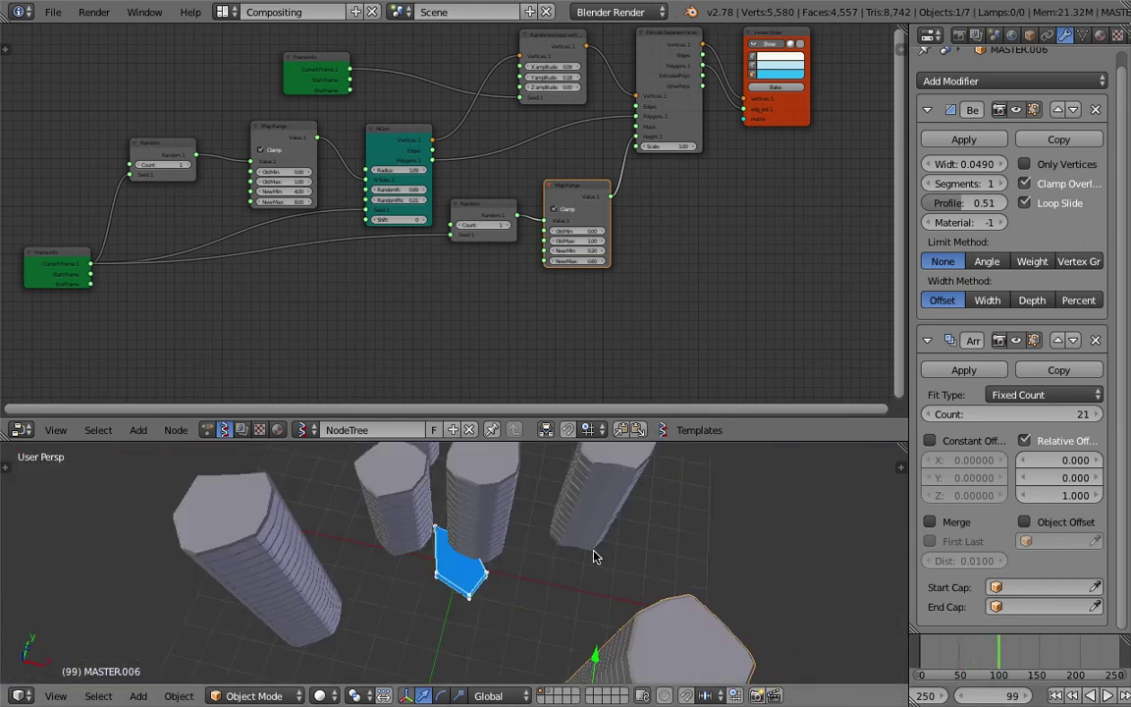
- Save over the existing blend file and select six of the towers in the 3D view
key(ctrl+s)
click(567, 514)
middle_drag(458, 554, 446, 564)
key(ctrl+s)
click(447, 568)
scroll(474, 557, down, 4)
key(ctrl+s)
click(505, 545)
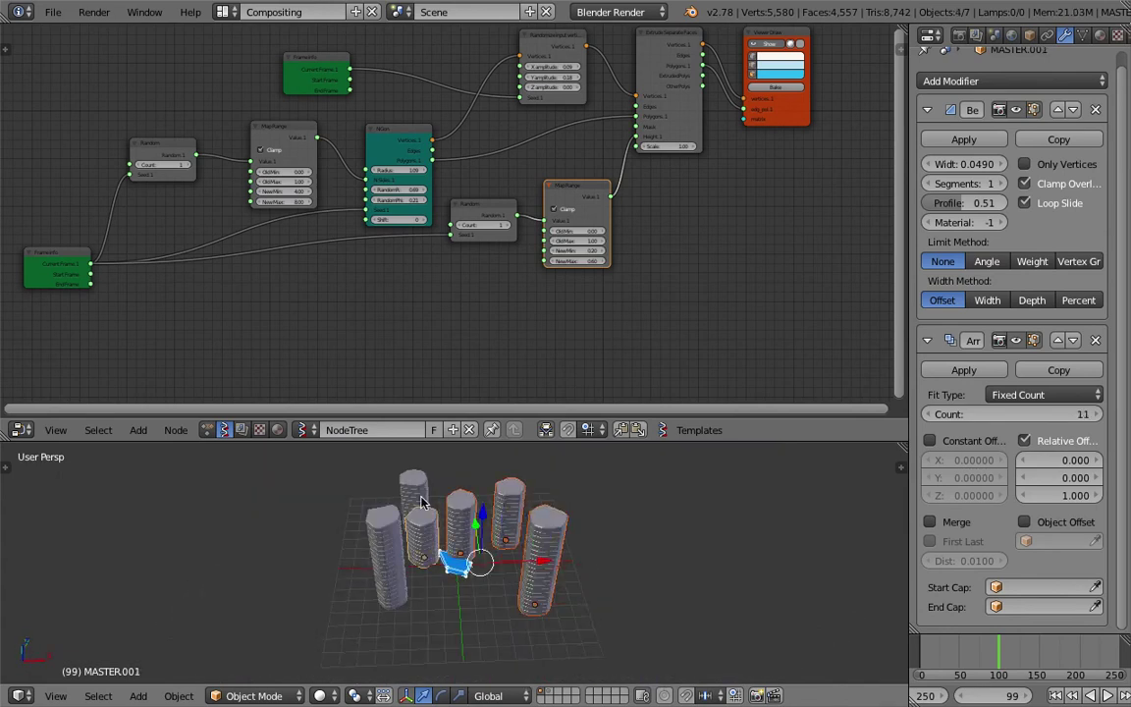
drag(514, 561, 299, 566)
middle_drag(434, 545, 403, 548)
key(ctrl+s)
click(477, 536)
key(ctrl+z)
- Scrub the timeline to frame 78 and set the height Map Range's New Min to 0.17 and New Max to 0.39
drag(994, 649, 982, 649)
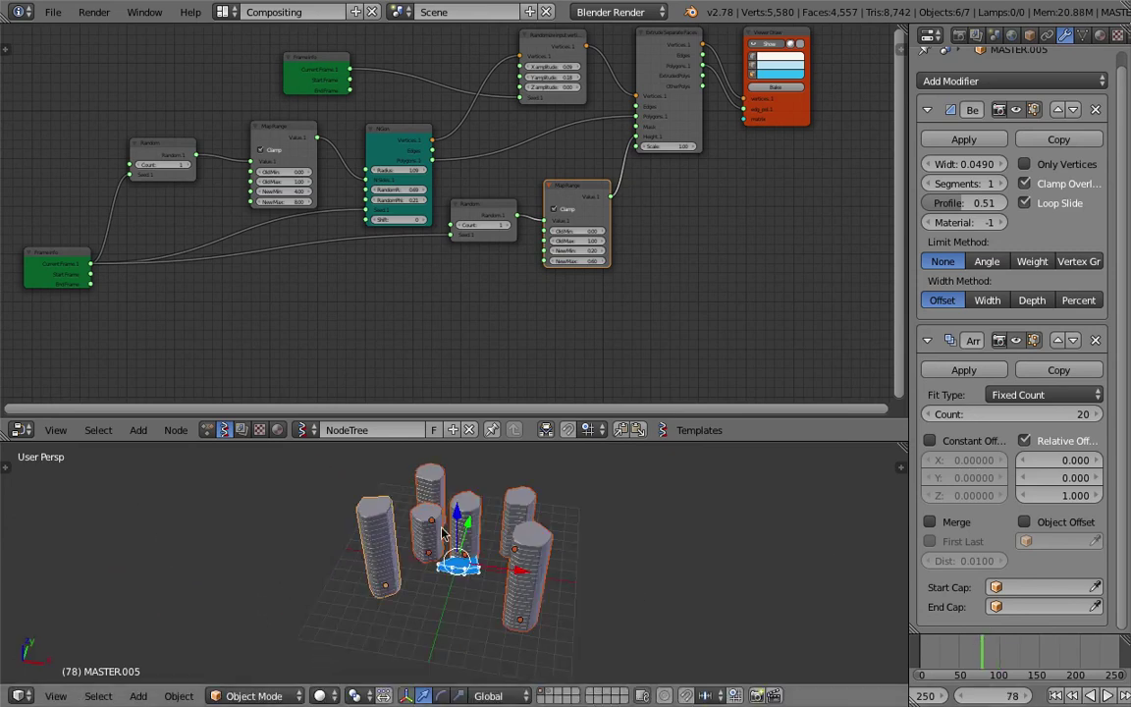
scroll(502, 528, up, 6)
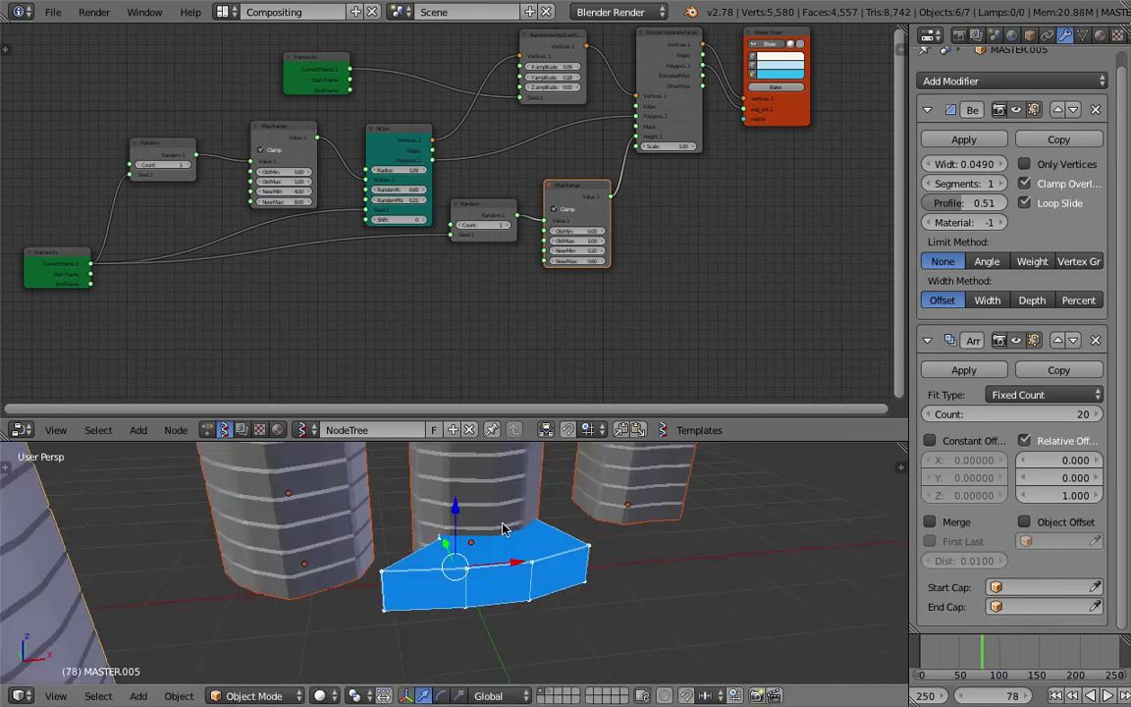
scroll(546, 319, up, 3)
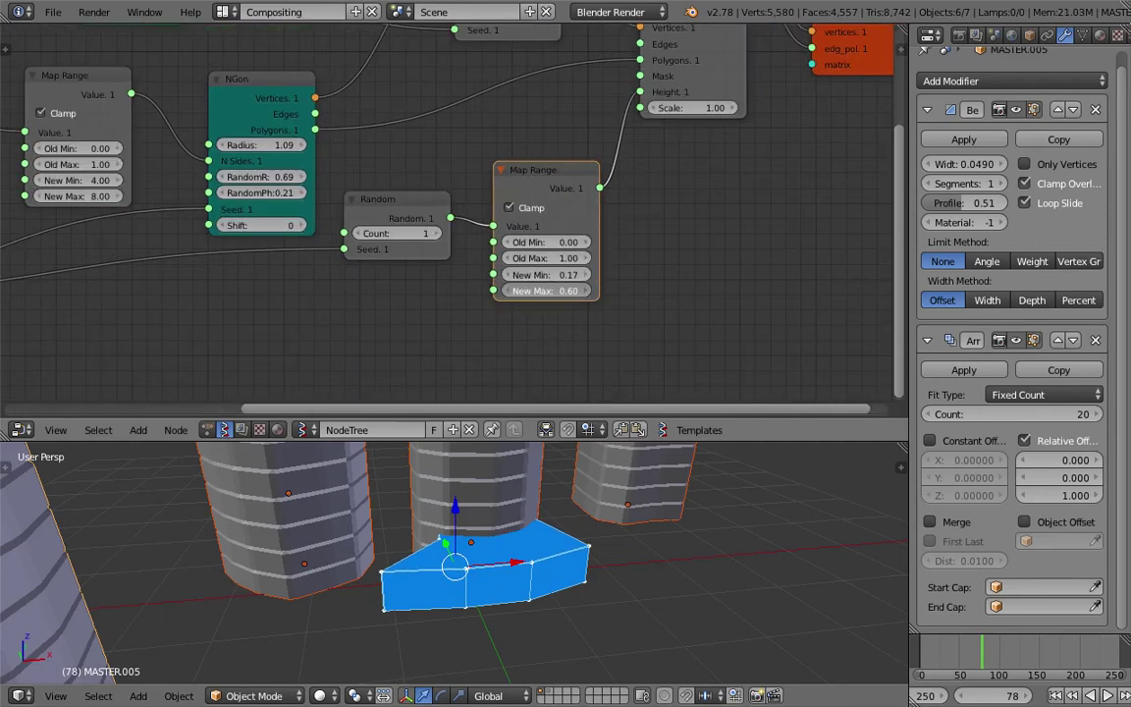
drag(545, 290, 511, 291)
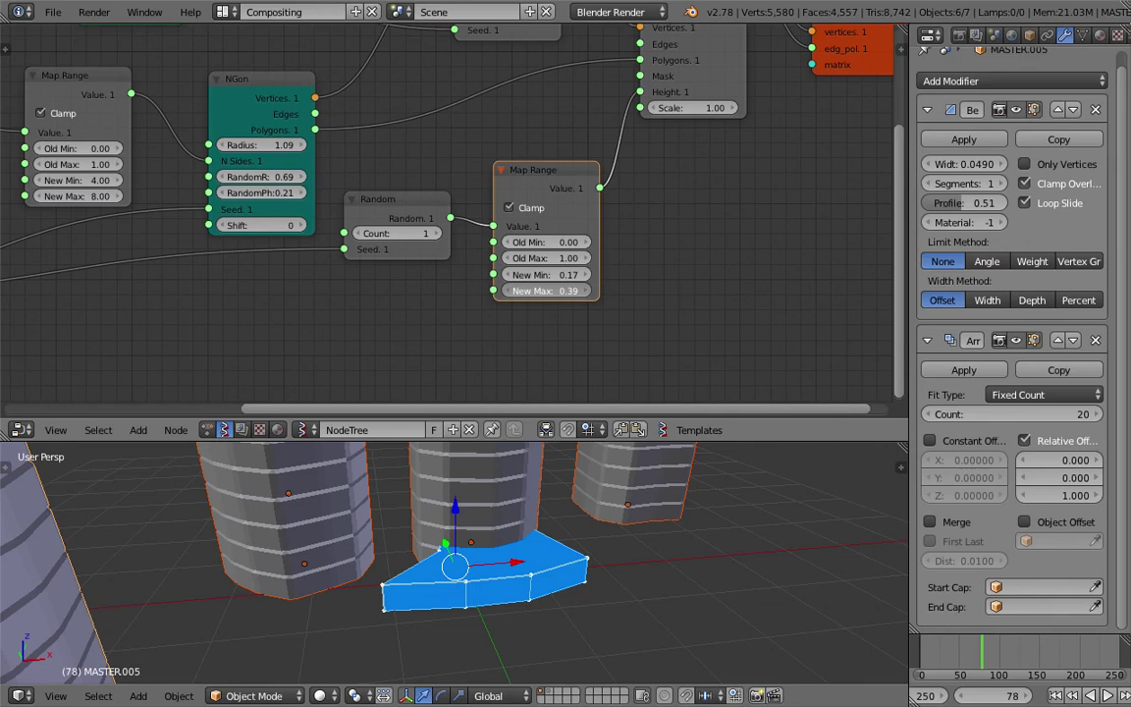
scroll(677, 555, down, 4)
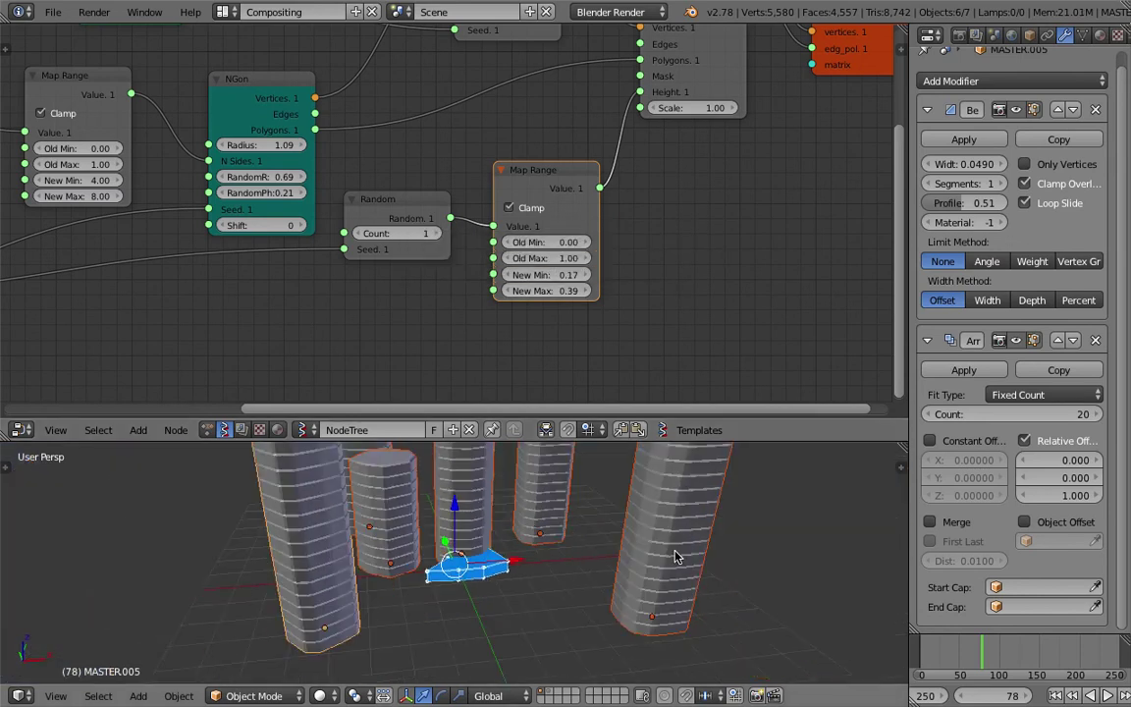
- Rewind the animation to frame 1 and save over the blend file
click(1058, 696)
key(ctrl+s)
click(664, 546)
scroll(589, 253, down, 4)
- Play the animation, bake ten slab variations from the Viewer Draw node along the way, and pause playback at frame 69
middle_drag(608, 229, 719, 261)
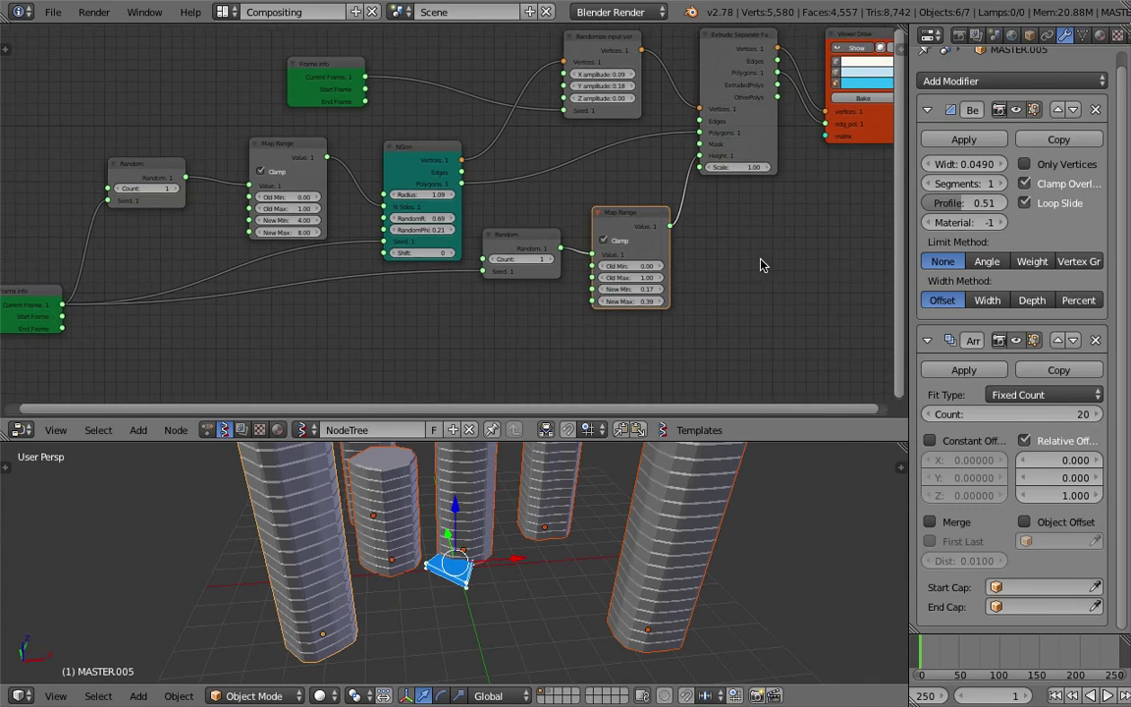
click(1108, 695)
middle_drag(890, 166, 649, 221)
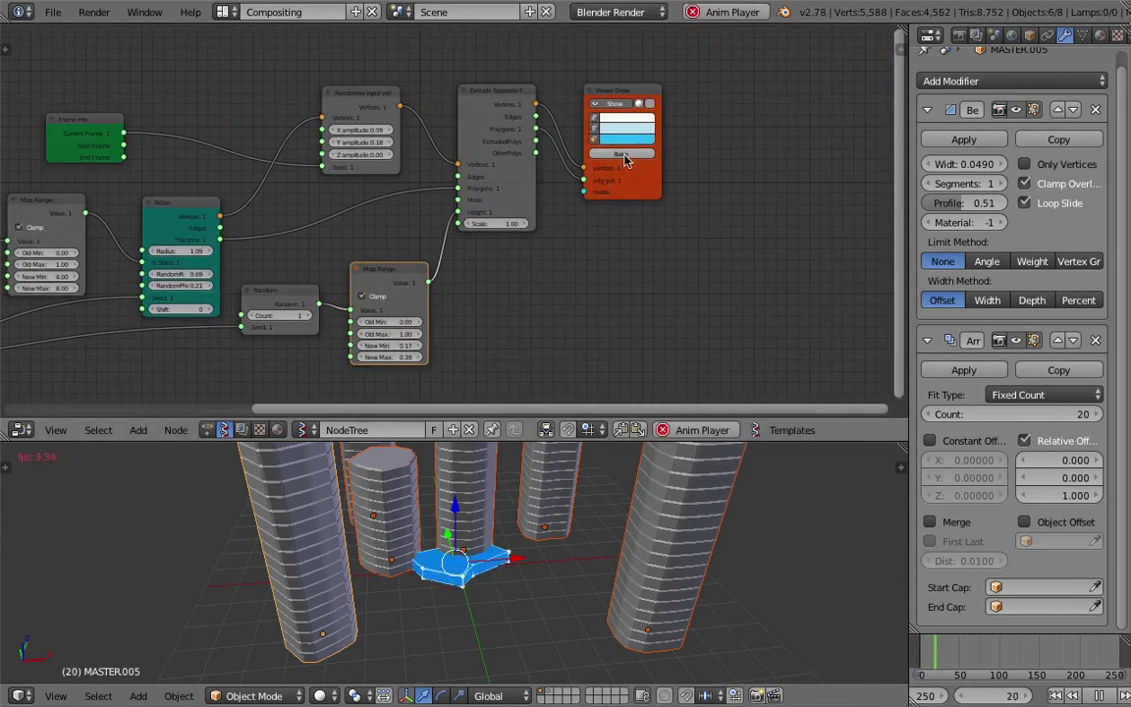
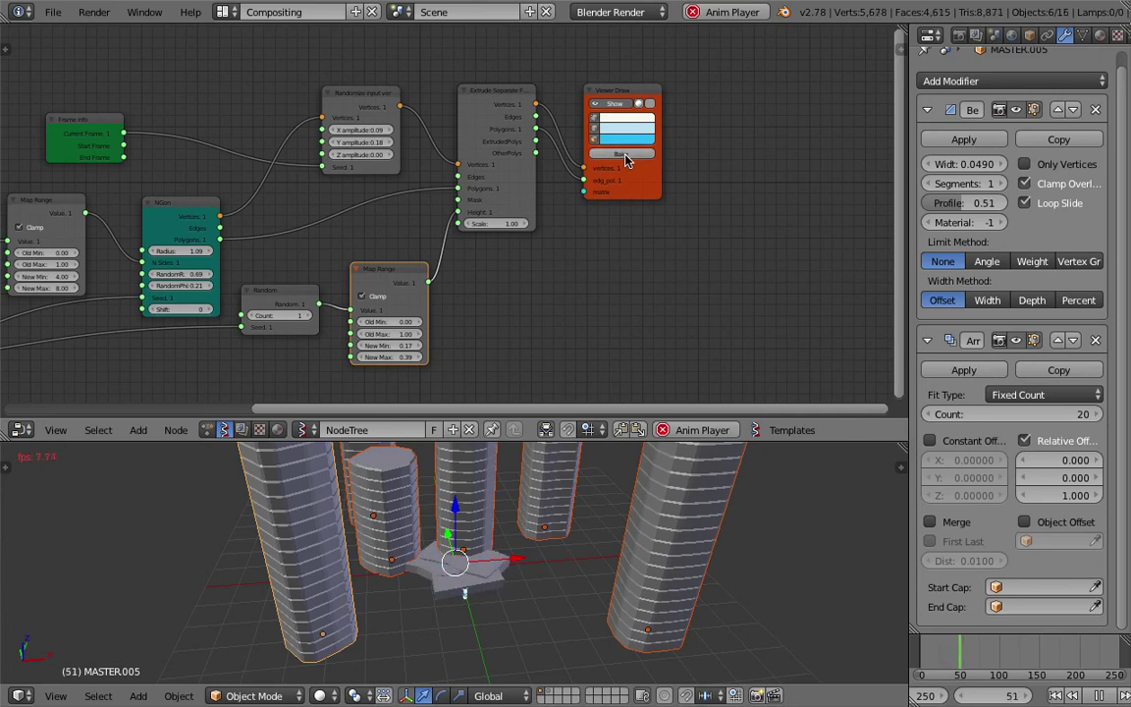
click(1097, 695)
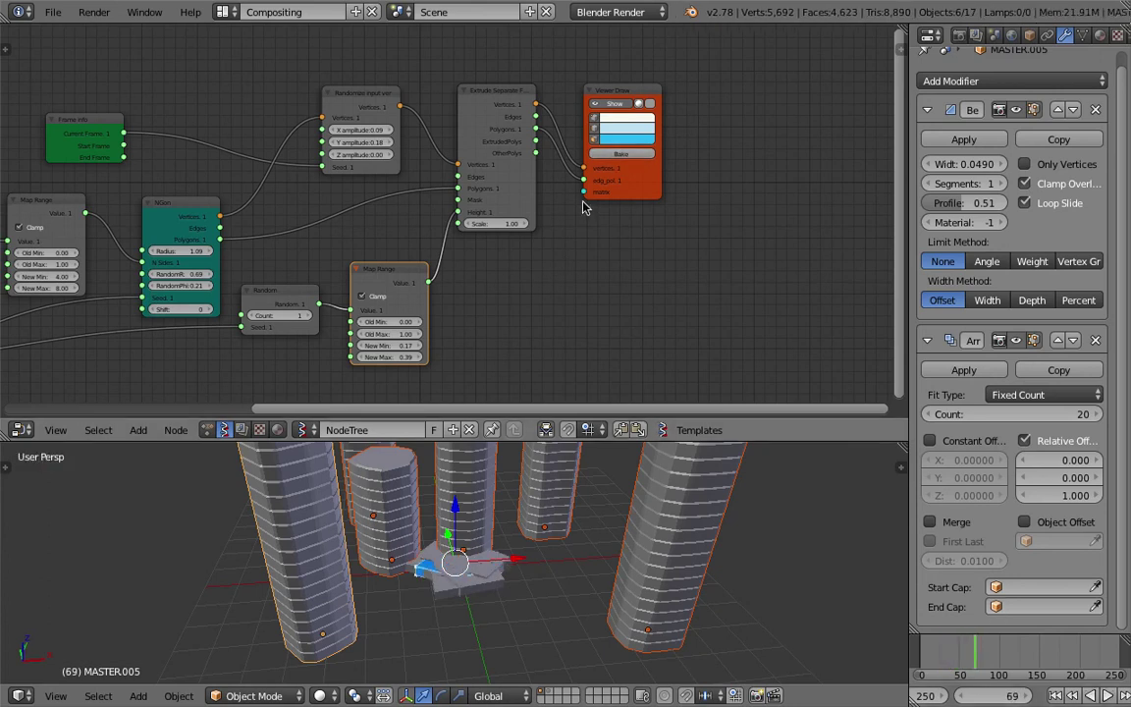
- Deselect everything, box-select the baked slabs among the towers and move them away along the ground
scroll(558, 551, down, 4)
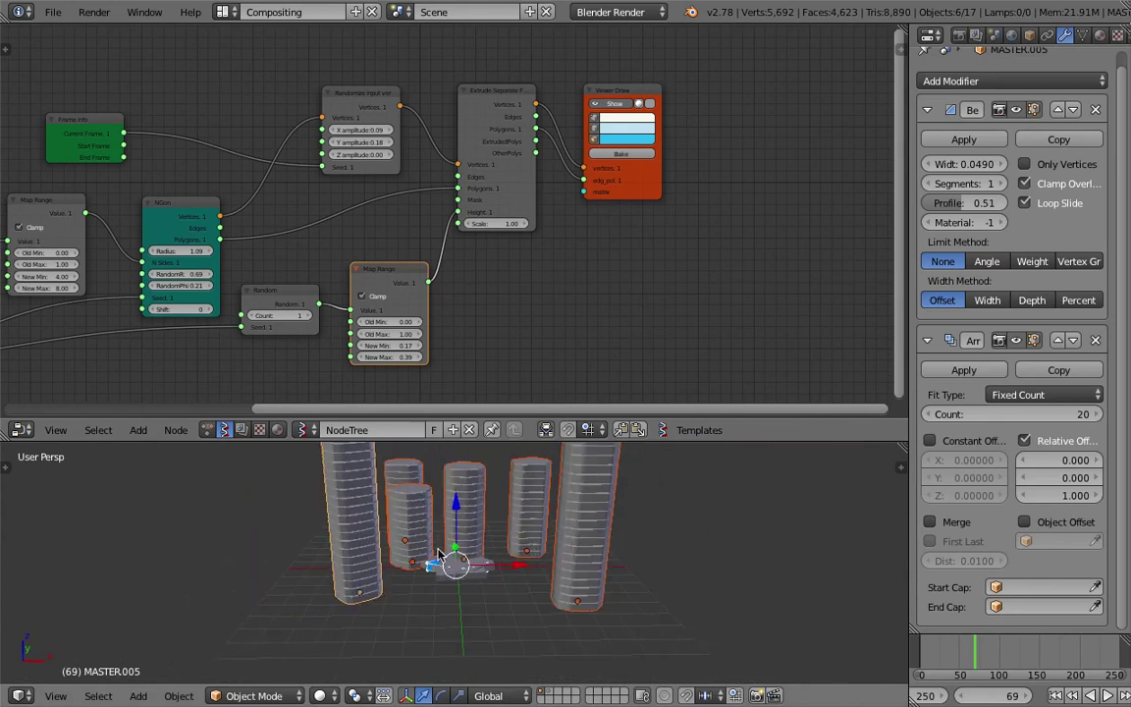
scroll(444, 570, up, 6)
scroll(443, 567, up, 4)
scroll(455, 574, down, 7)
scroll(462, 584, up, 4)
middle_drag(461, 583, 424, 580)
key(a)
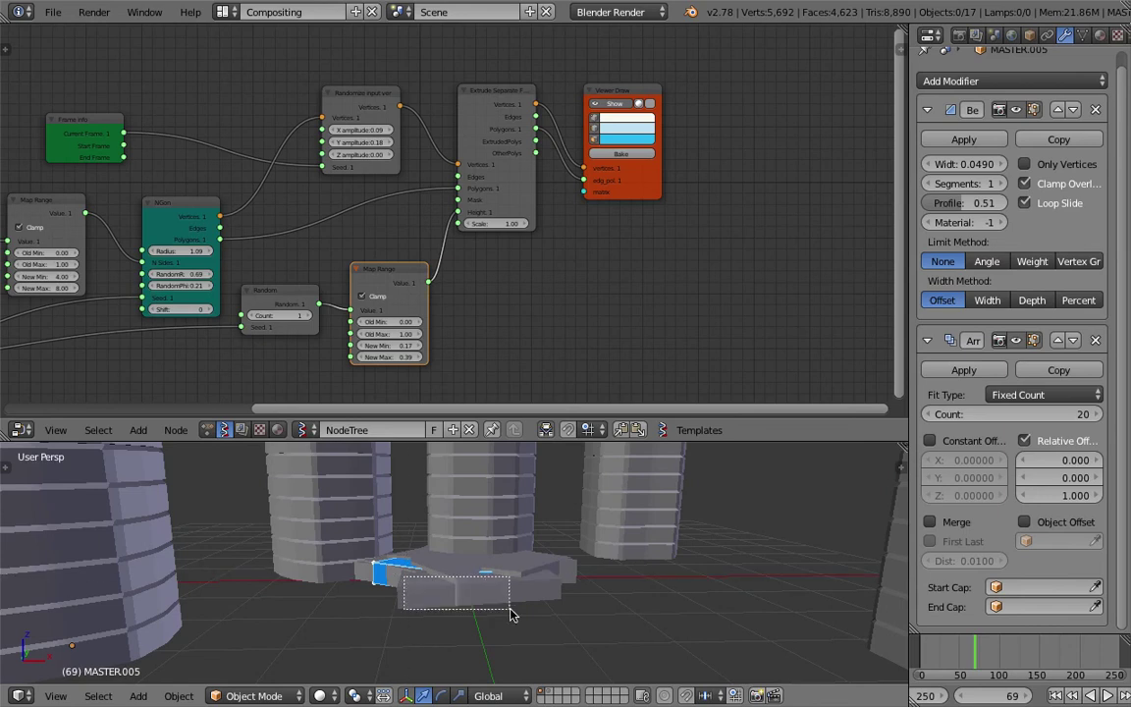
drag(510, 614, 511, 615)
scroll(516, 619, up, 2)
key(g)
click(749, 614)
scroll(738, 606, down, 2)
- Turn off the Viewer Draw preview and move the baked slabs clear of the towers
click(619, 107)
scroll(616, 570, down, 4)
key(g)
click(753, 576)
- Select the ten baked slabs and put them together into a new group
middle_drag(753, 575, 625, 565)
key(a)
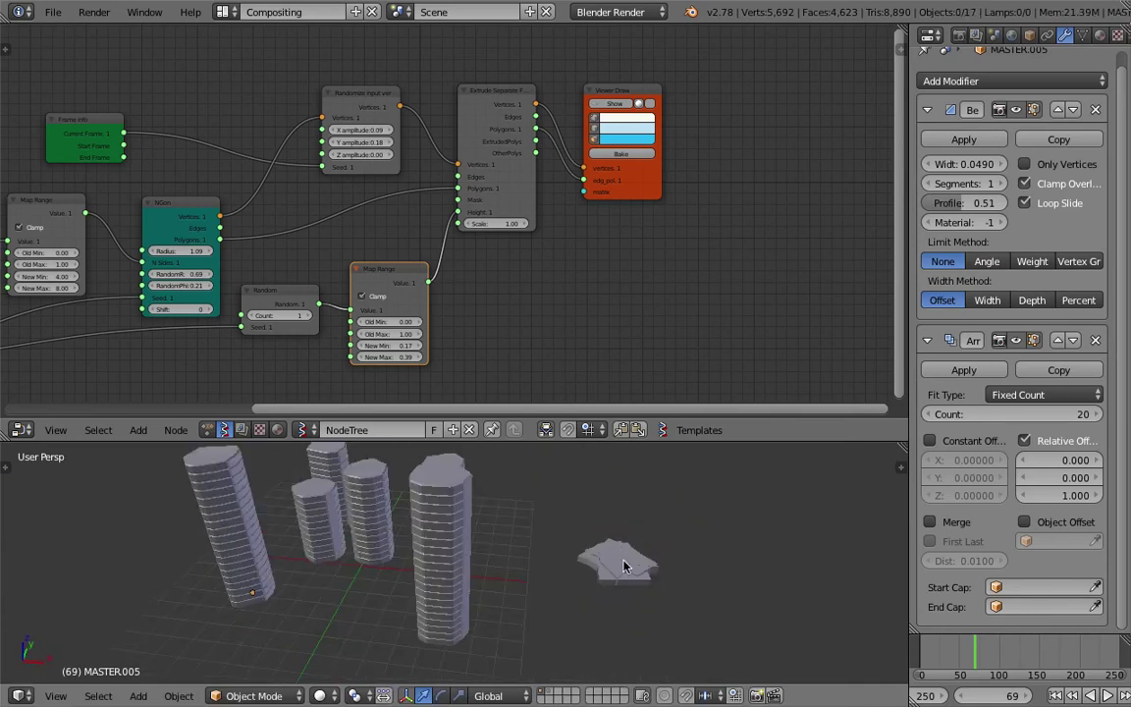
key(a)
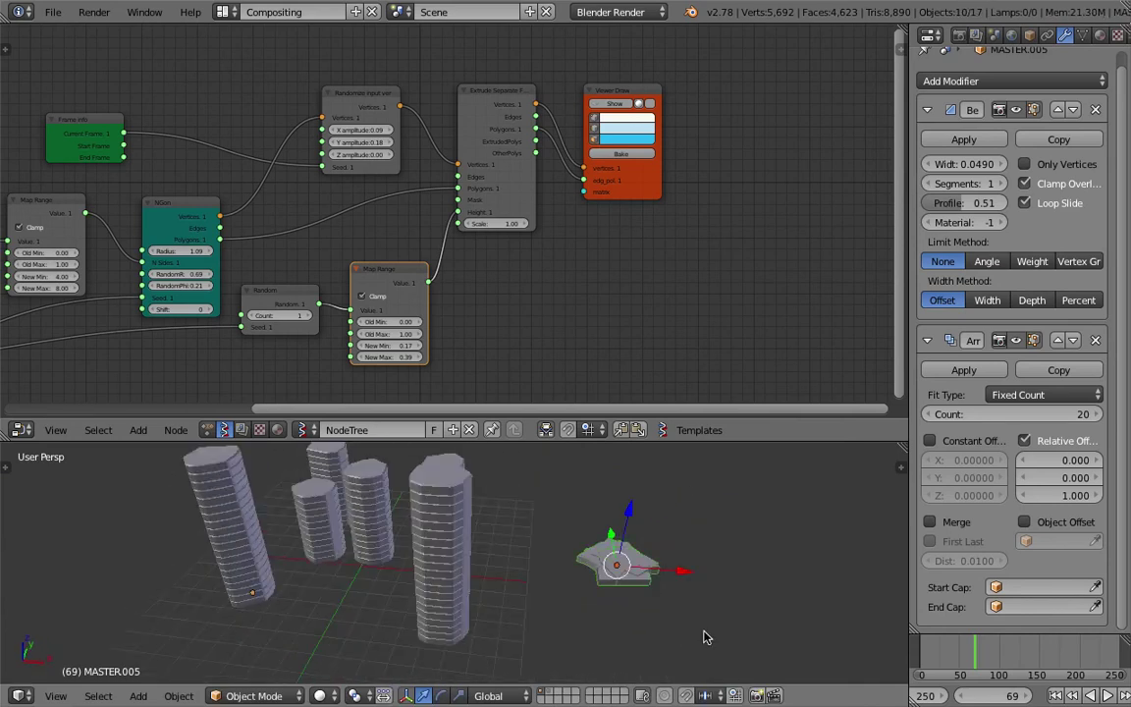
- Switch the node editor to the Animation Nodes tree and save over the blend file
click(206, 433)
scroll(278, 355, down, 1)
middle_drag(281, 351, 317, 347)
key(ctrl+s)
click(320, 348)
- Set the Objects from Group node to Group.001 so the towers are built from the baked slabs
scroll(235, 314, up, 1)
middle_drag(235, 314, 409, 338)
scroll(333, 289, up, 3)
click(193, 145)
click(196, 177)
middle_drag(524, 542, 557, 607)
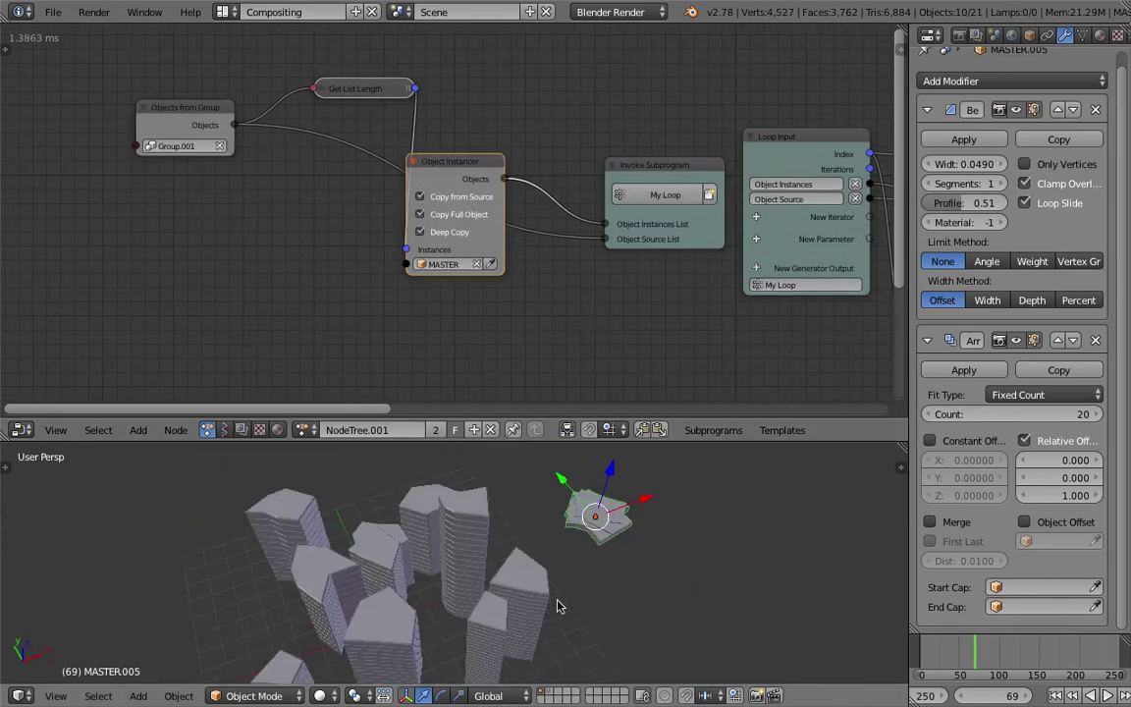
middle_drag(474, 597, 472, 524)
scroll(548, 287, down, 2)
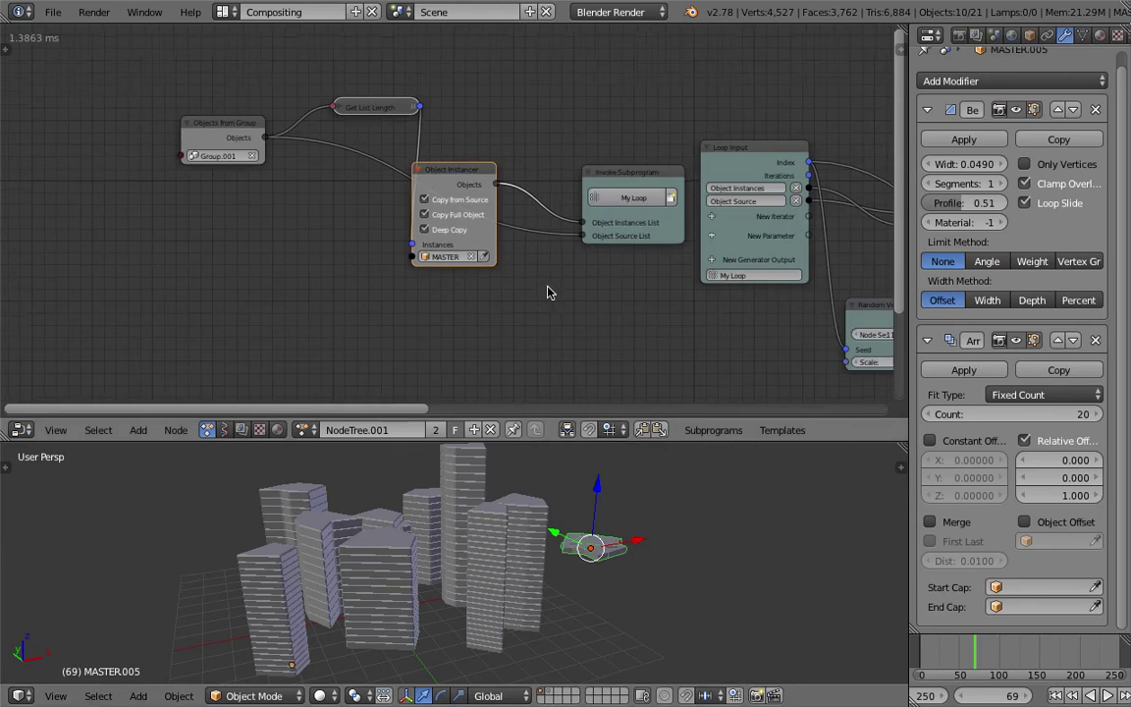
- Set the Map Range's Output Min to 7.81 and Output Max to 29.57, and the Random Number's node seed to 3084
middle_drag(555, 287, 299, 268)
middle_drag(587, 277, 303, 262)
middle_drag(482, 239, 185, 151)
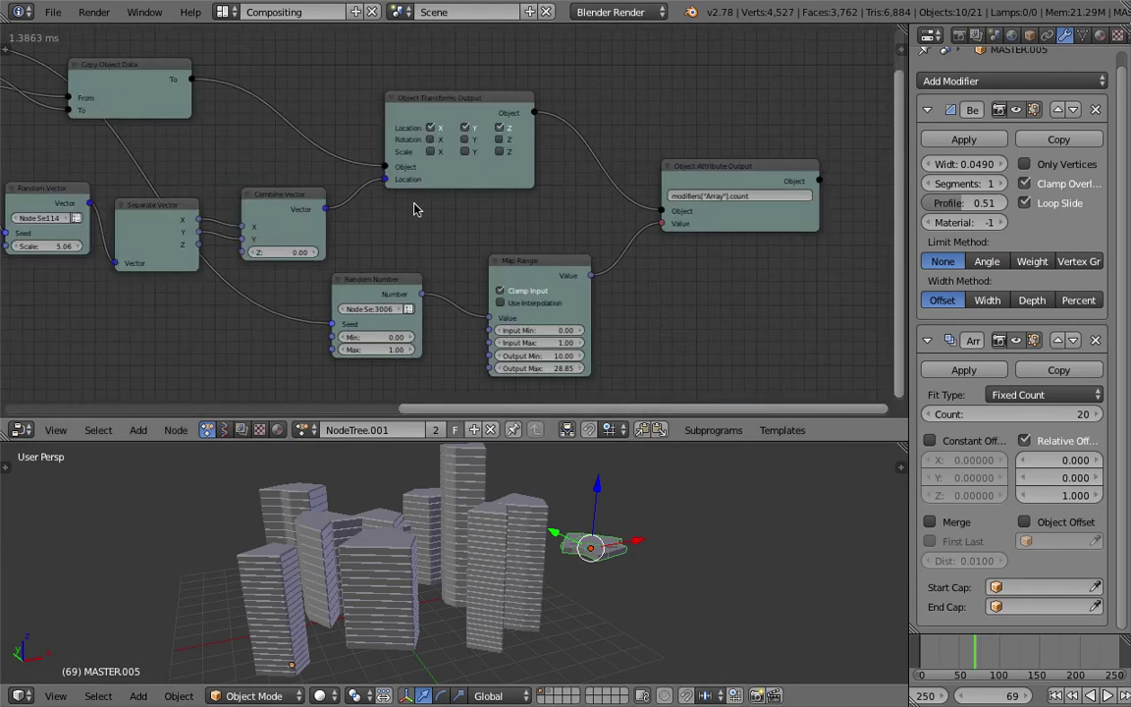
scroll(415, 209, up, 2)
middle_drag(500, 282, 361, 245)
drag(418, 359, 359, 340)
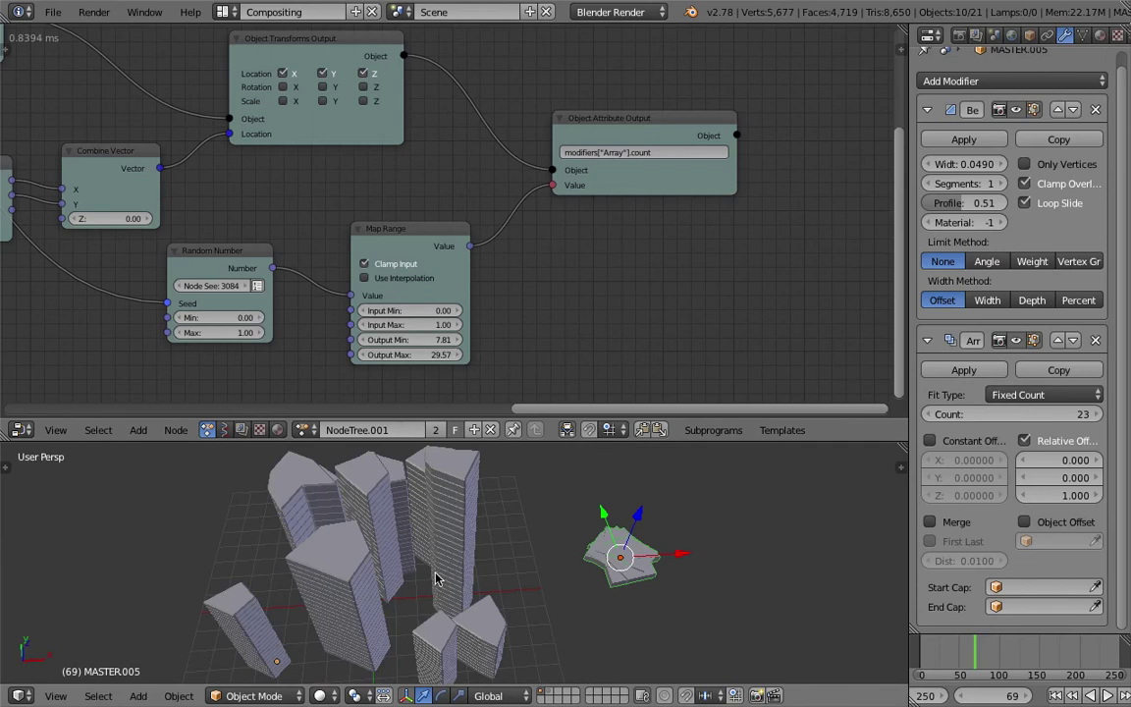
- Enlarge the 3D view over the node editor to inspect the generated tower cluster
scroll(435, 579, down, 3)
middle_drag(436, 579, 406, 608)
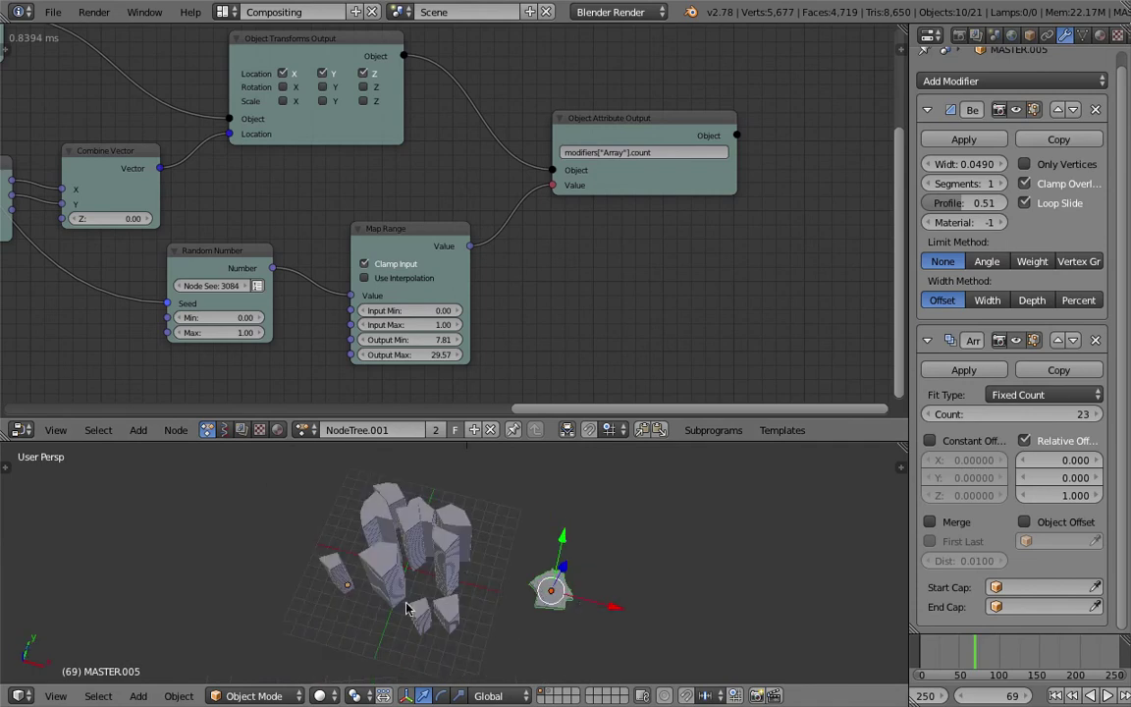
middle_drag(577, 600, 533, 505)
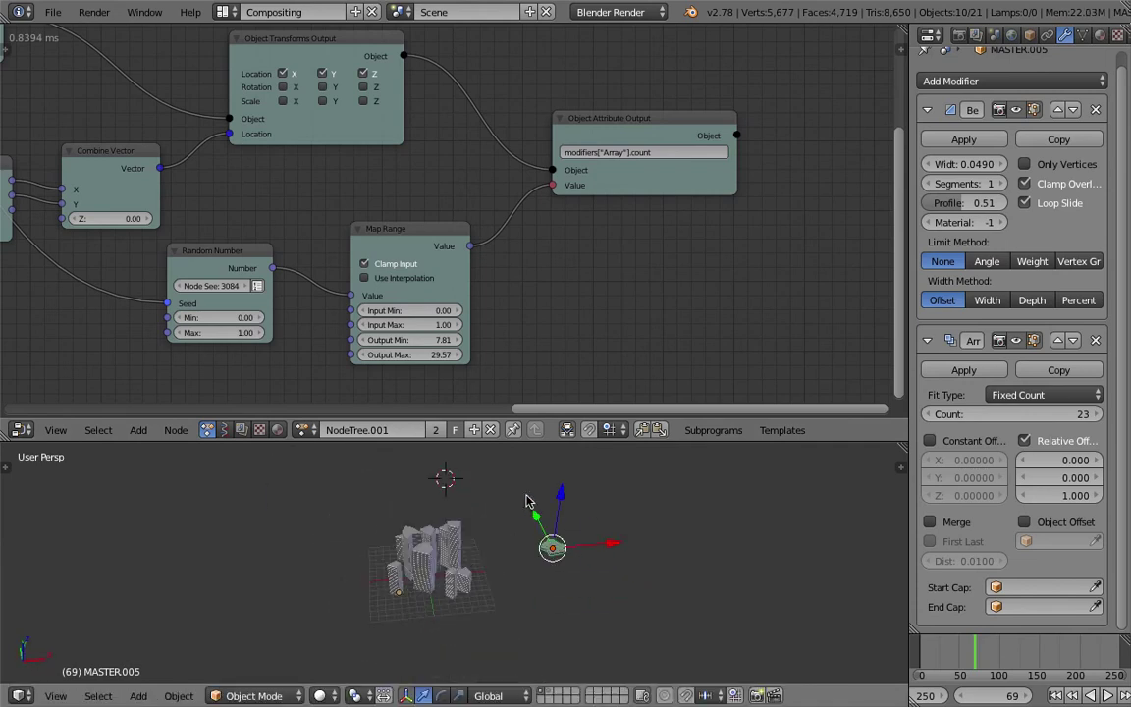
drag(550, 443, 550, 246)
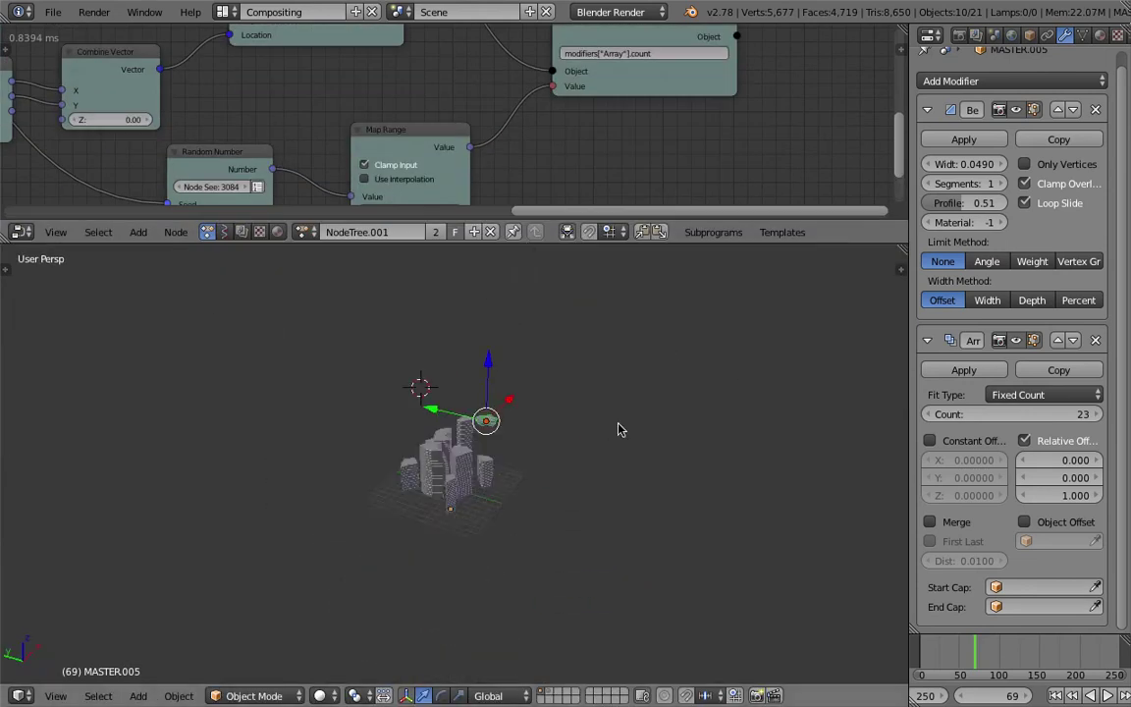
scroll(619, 427, up, 3)
middle_drag(619, 427, 442, 469)
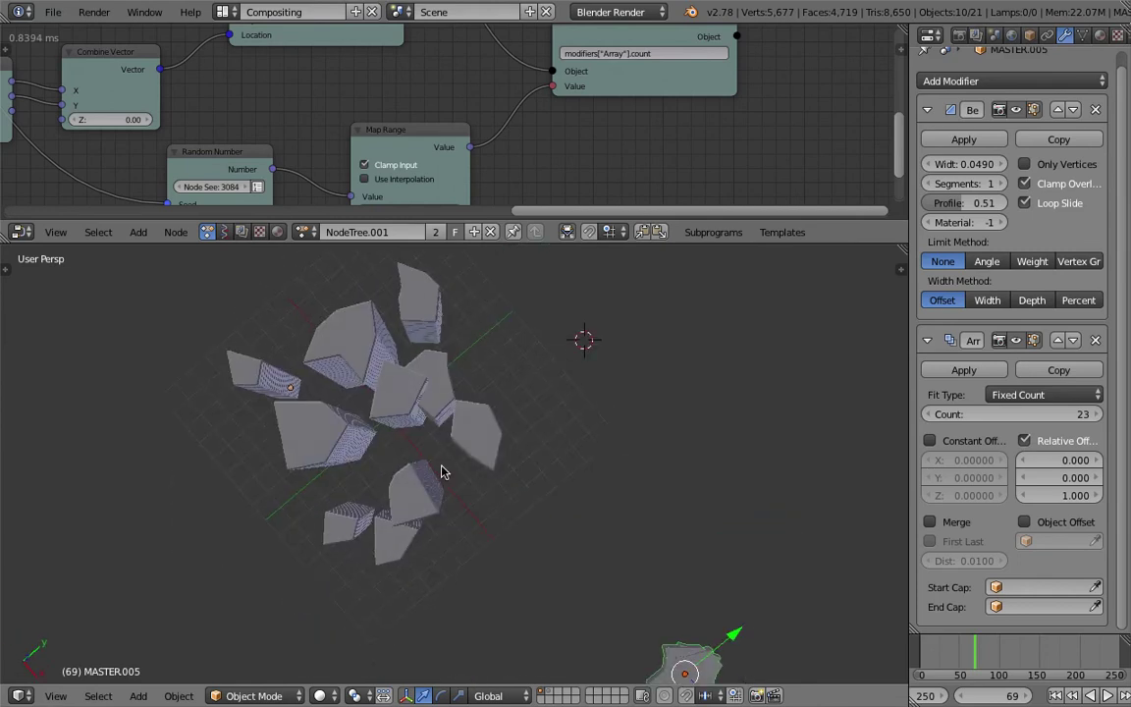
- Set the Random Number's node seed to 3127 and select one of the tall towers in the cluster
middle_drag(243, 193, 272, 138)
drag(272, 138, 295, 137)
middle_drag(482, 418, 439, 394)
right_click(461, 385)
middle_drag(462, 384, 336, 551)
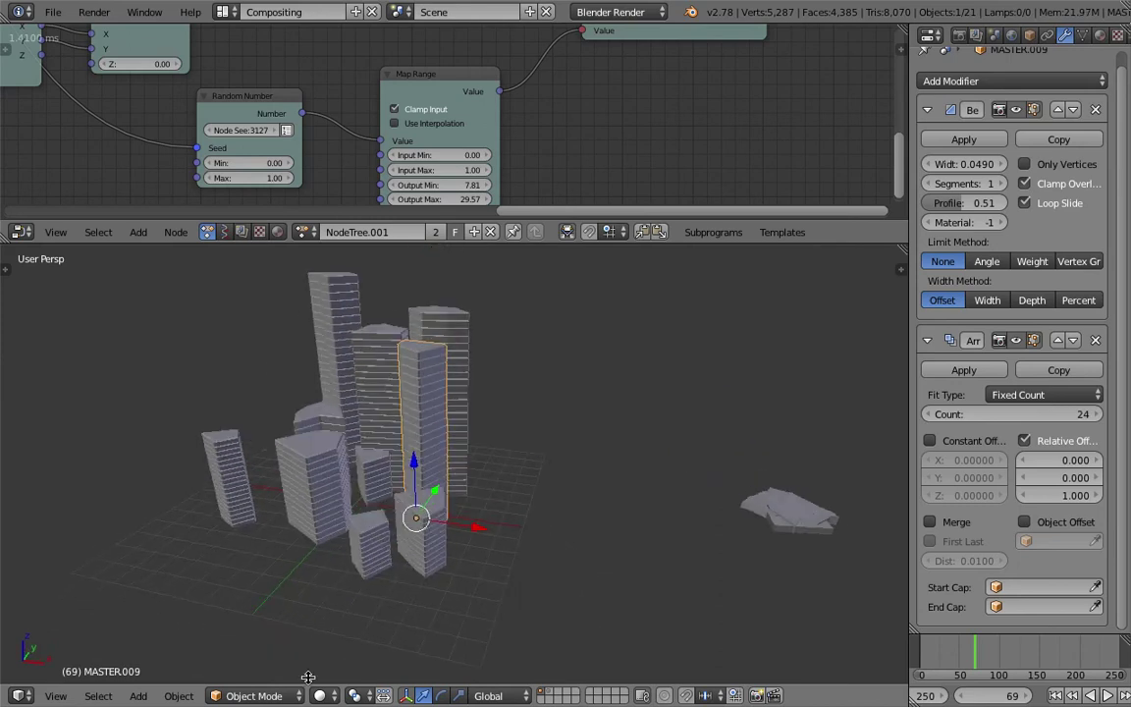
- Show the layer holding the original tower, duplicate that tower and place the copy beside it
key(1)
middle_drag(407, 466, 423, 485)
scroll(424, 486, down, 3)
click(377, 480)
right_click(379, 485)
key(shift+d)
click(591, 534)
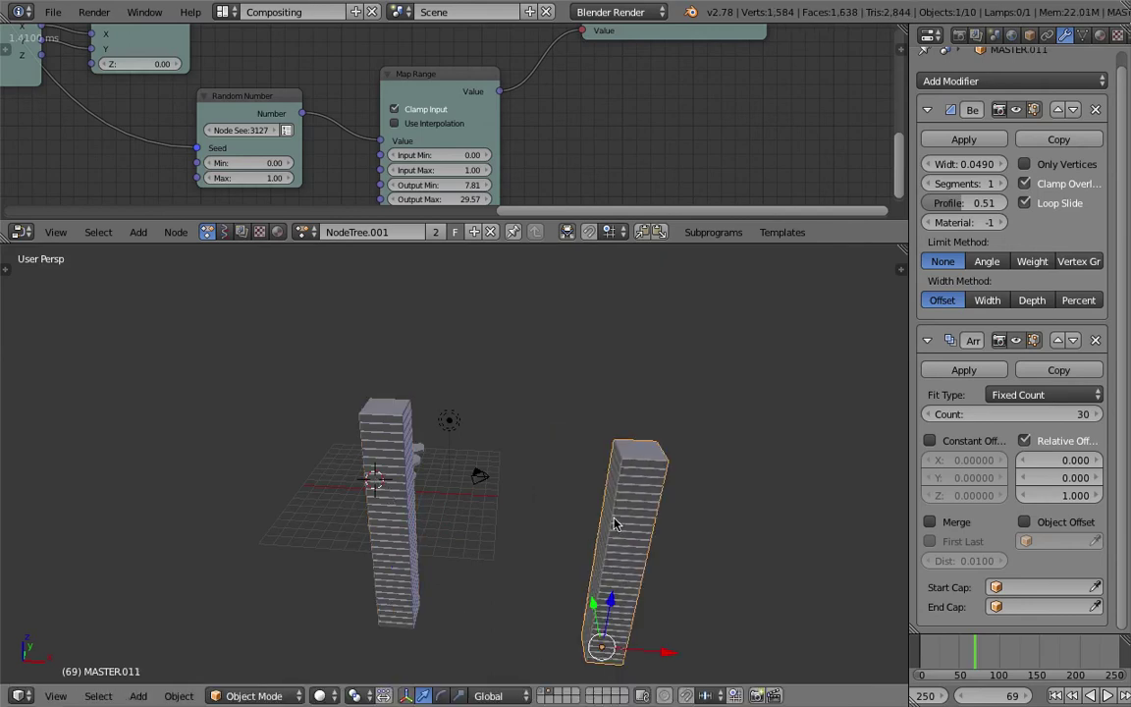
- Save over the blend file and show only layer 2 with the baked slabs
middle_drag(622, 510, 540, 500)
key(shift+2)
key(ctrl+s)
click(459, 482)
scroll(457, 481, up, 3)
middle_drag(457, 482, 441, 484)
key(2)
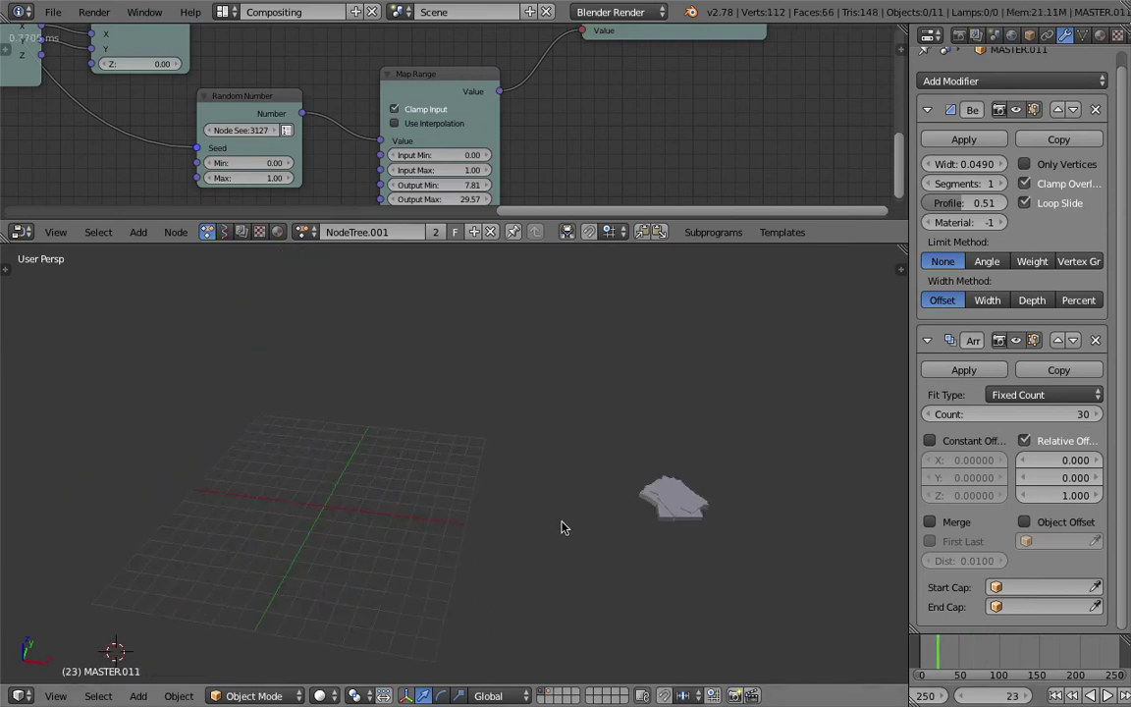
- Return to layer 1 and move the duplicated tower from the cluster to layer 3
key(1)
scroll(327, 477, up, 5)
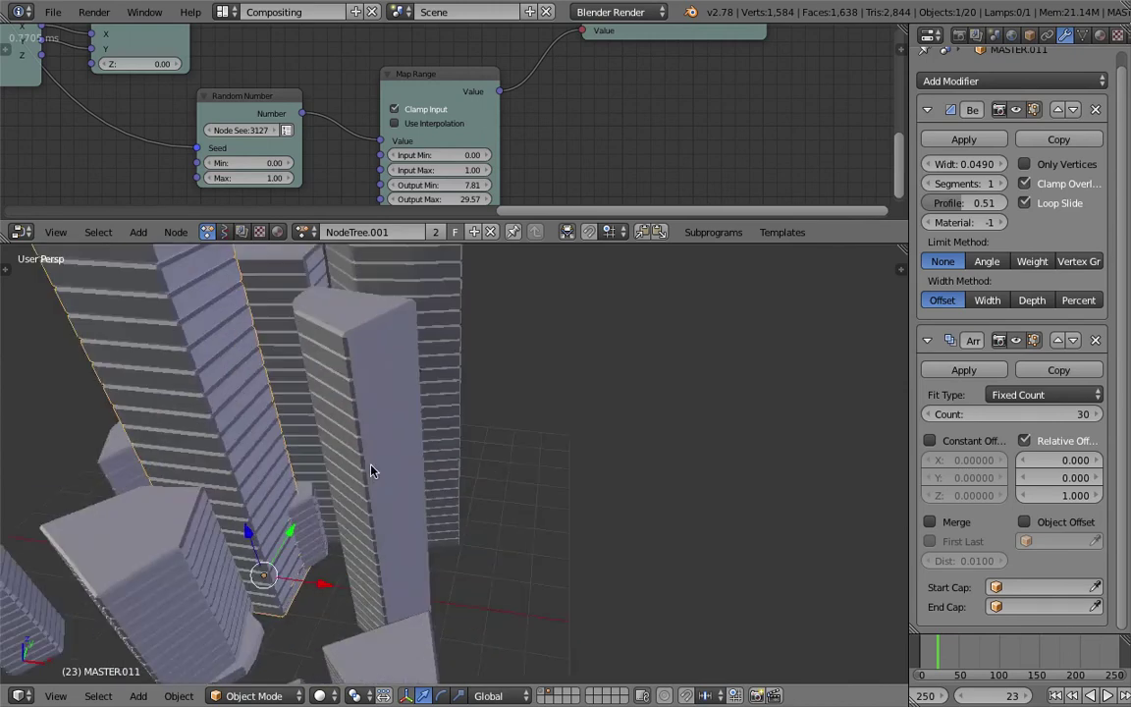
middle_drag(357, 483, 412, 534)
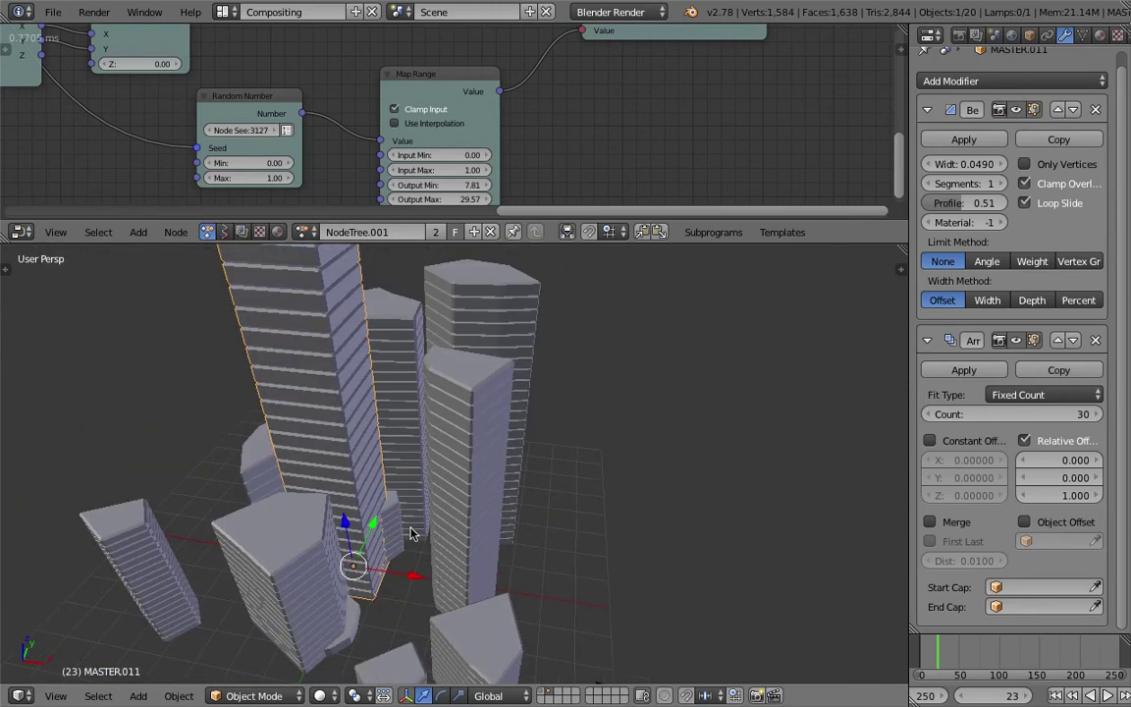
key(m)
key(3)
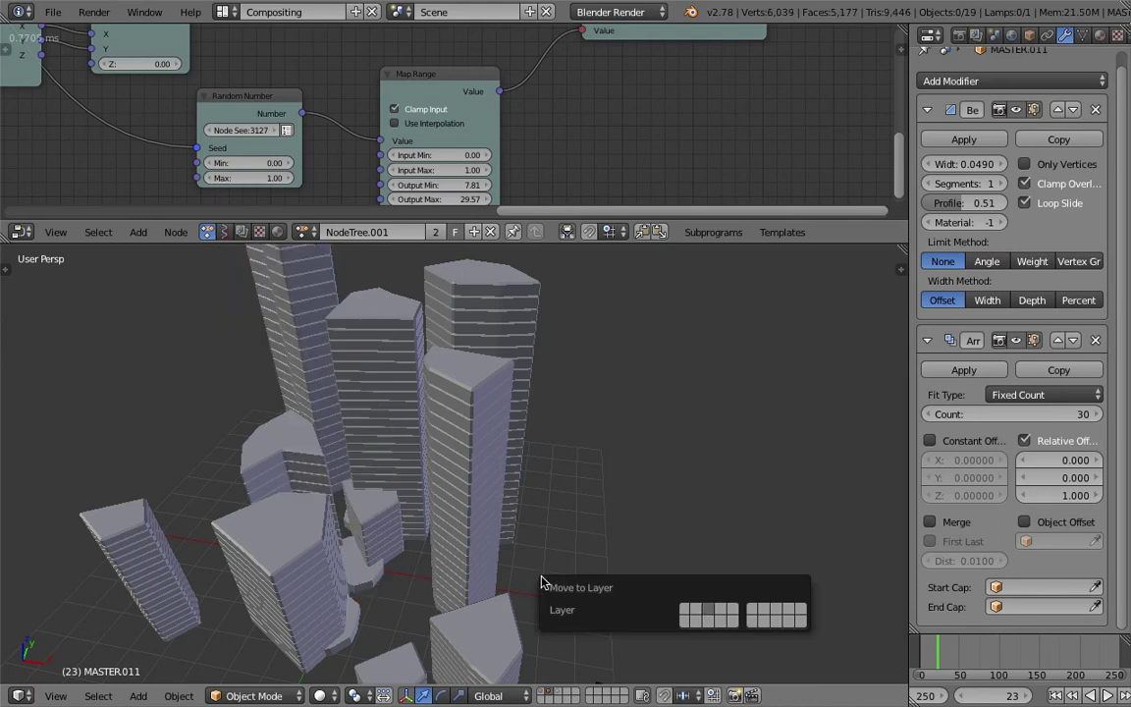
click(543, 530)
- Show only layer 3 and duplicate its tower, leaving the copy in the same place
key(3)
middle_drag(460, 515, 446, 503)
middle_drag(374, 503, 394, 553)
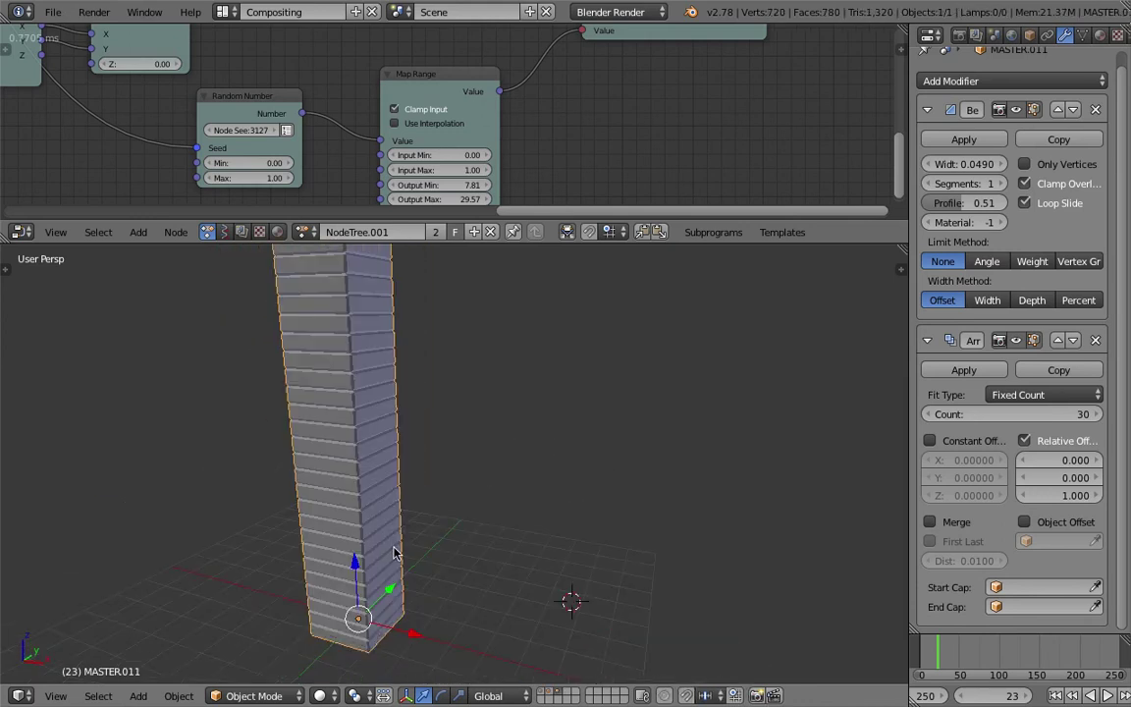
key(shift+d)
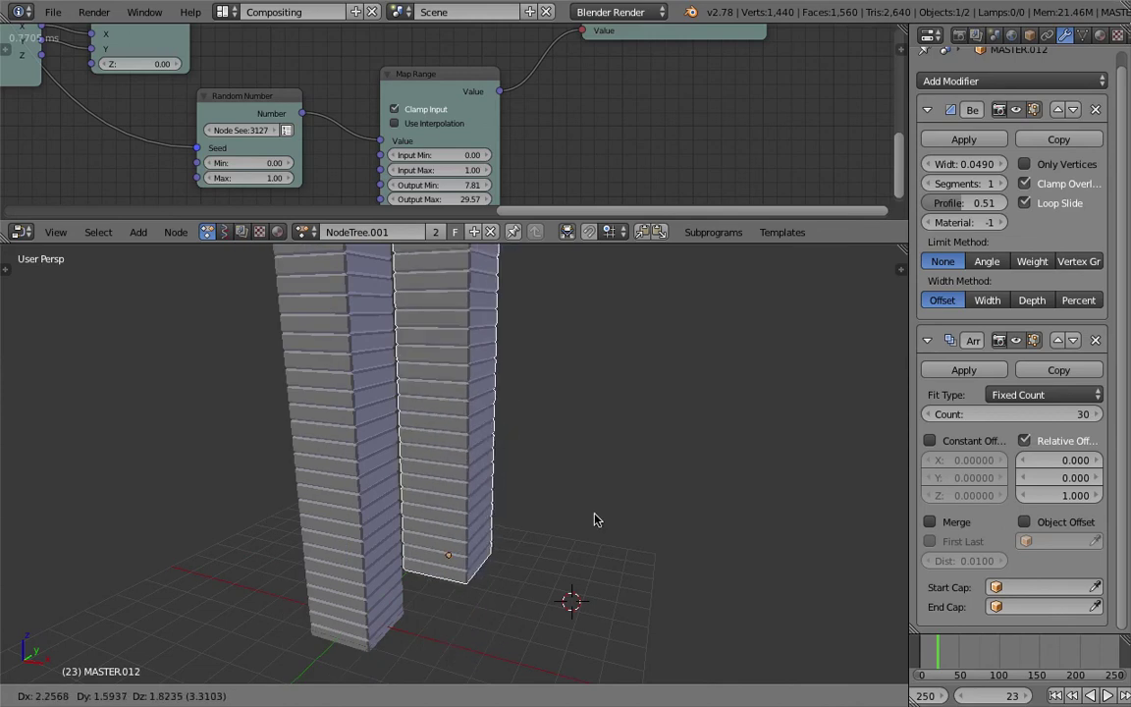
right_click(595, 520)
- Flatten the duplicate's slab mesh along Z in Edit Mode, then return to Object Mode
key(Tab)
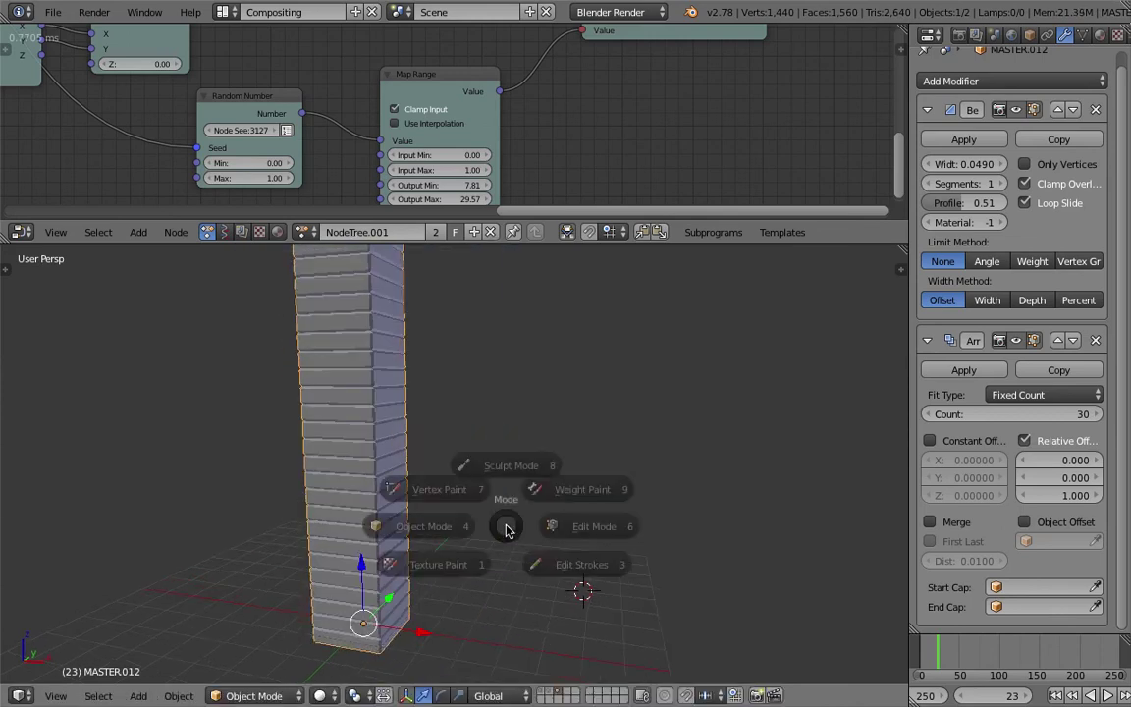
click(629, 528)
middle_drag(474, 550, 468, 491)
scroll(459, 511, up, 1)
scroll(439, 490, up, 1)
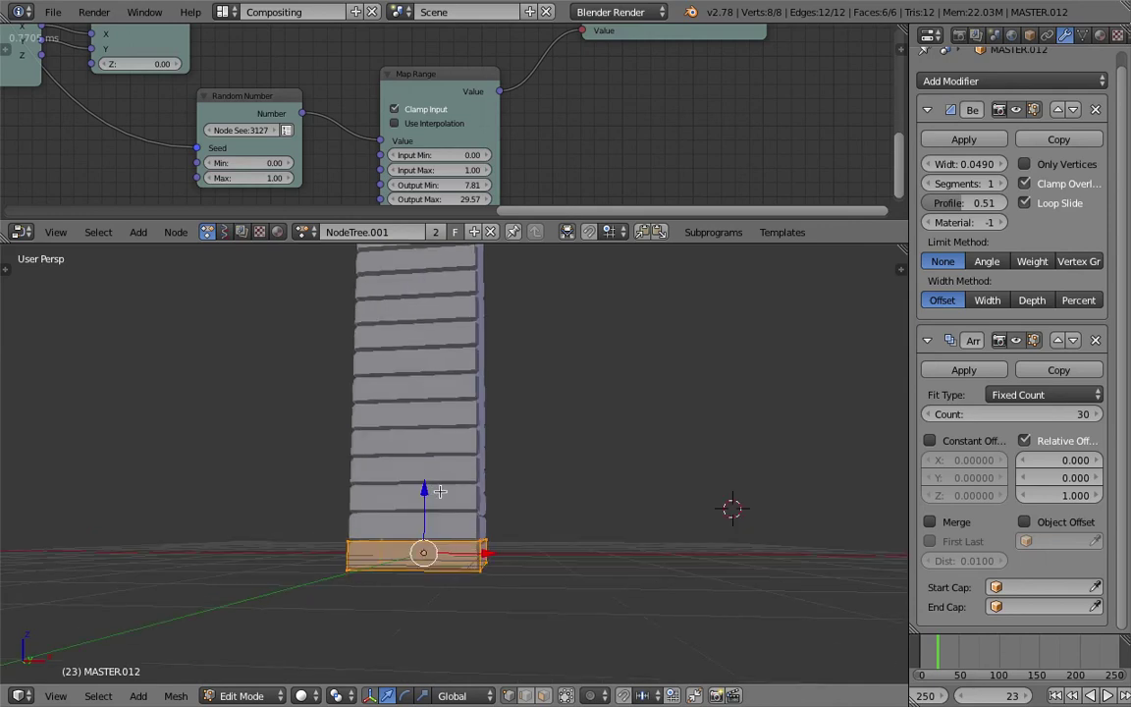
key(s)
key(z)
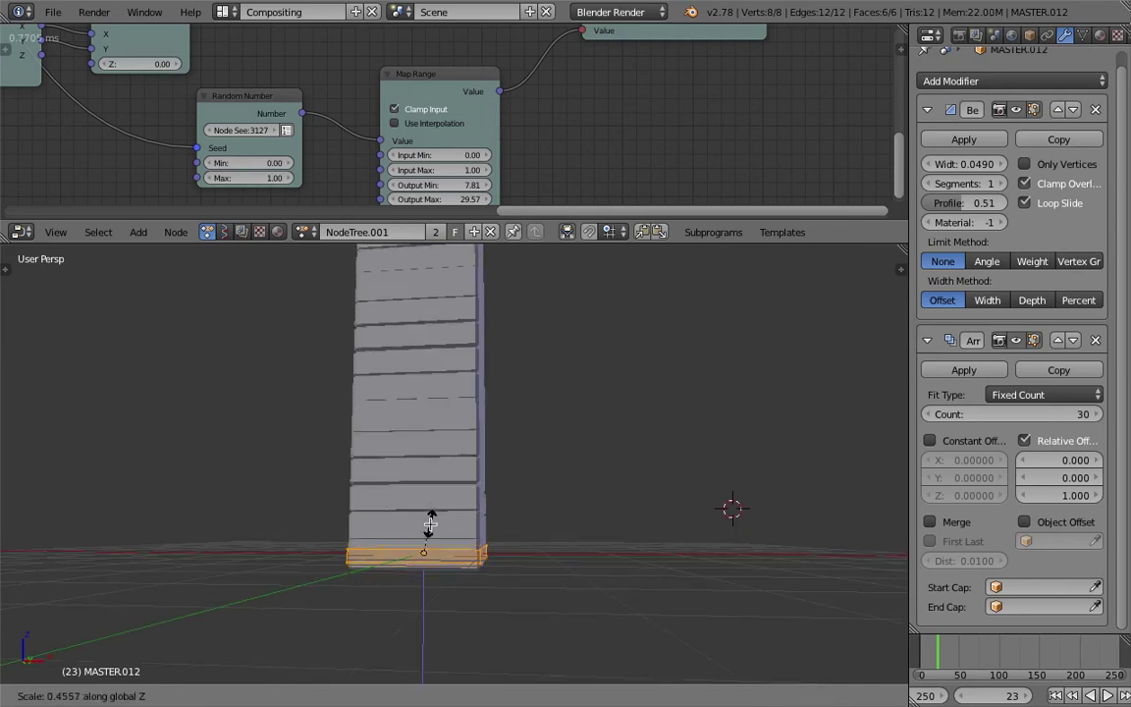
click(427, 542)
key(Tab)
click(375, 516)
- Set the duplicate's Array relative Z offset to 3.1 and scale it up by about 1.06 so its slabs protrude
middle_drag(374, 516, 473, 505)
mouse_move(1059, 495)
mouse_down()
mouse_move(1102, 495)
mouse_move(1038, 499)
mouse_up()
middle_drag(579, 544, 568, 561)
key(s)
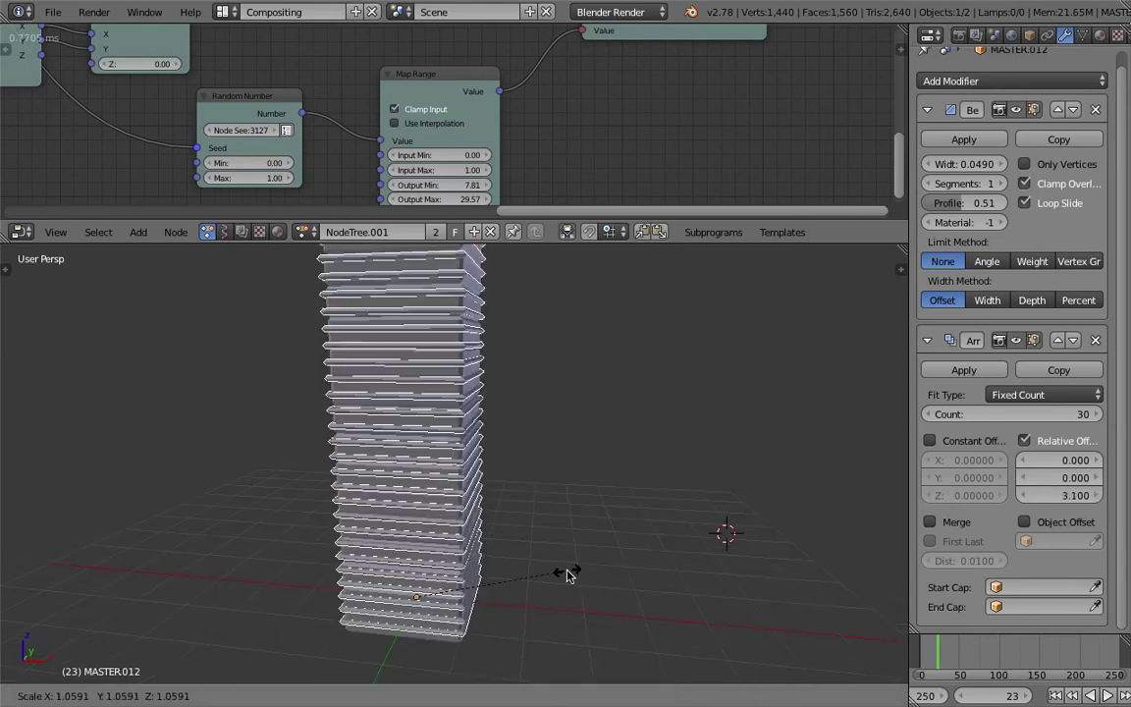
click(564, 571)
- Remove the Bevel modifier from the thin-slab duplicate and deselect everything
middle_drag(561, 568, 450, 513)
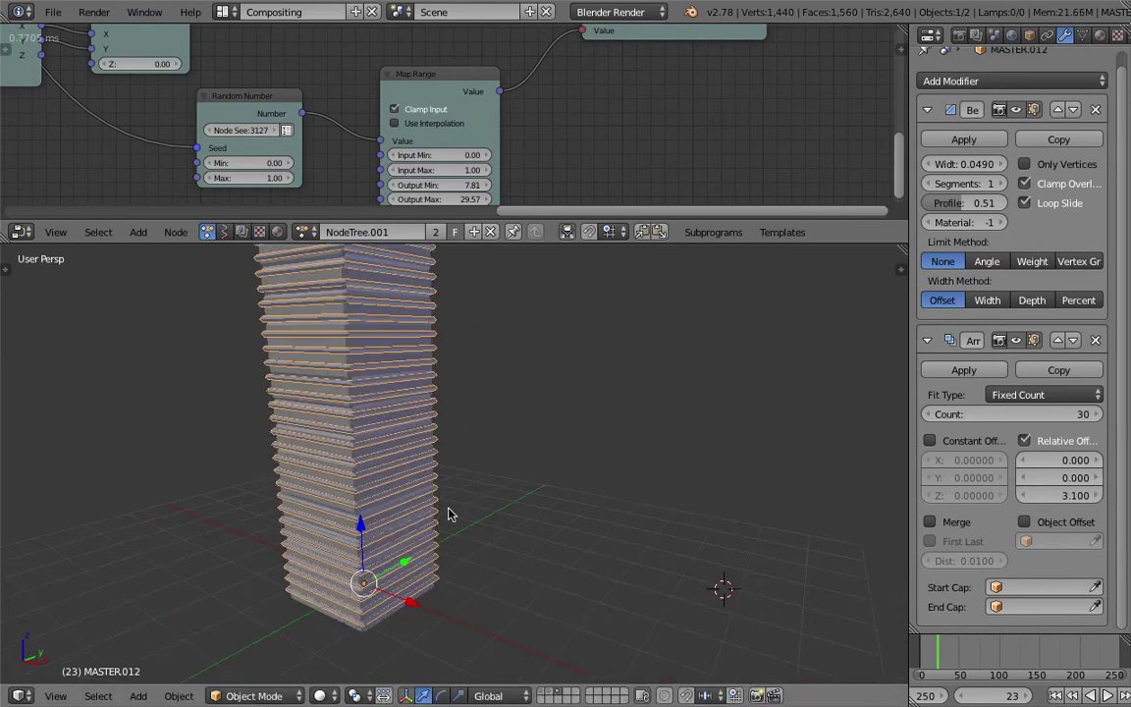
middle_drag(480, 455, 462, 507)
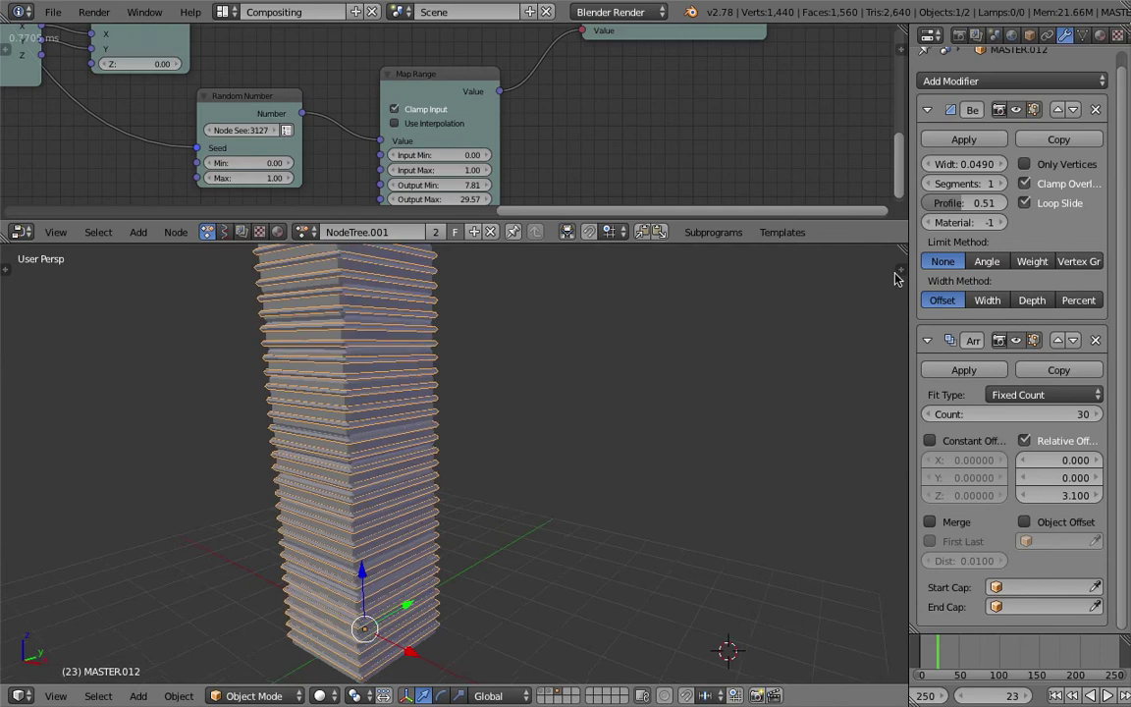
click(1096, 109)
middle_drag(730, 324, 402, 452)
key(a)
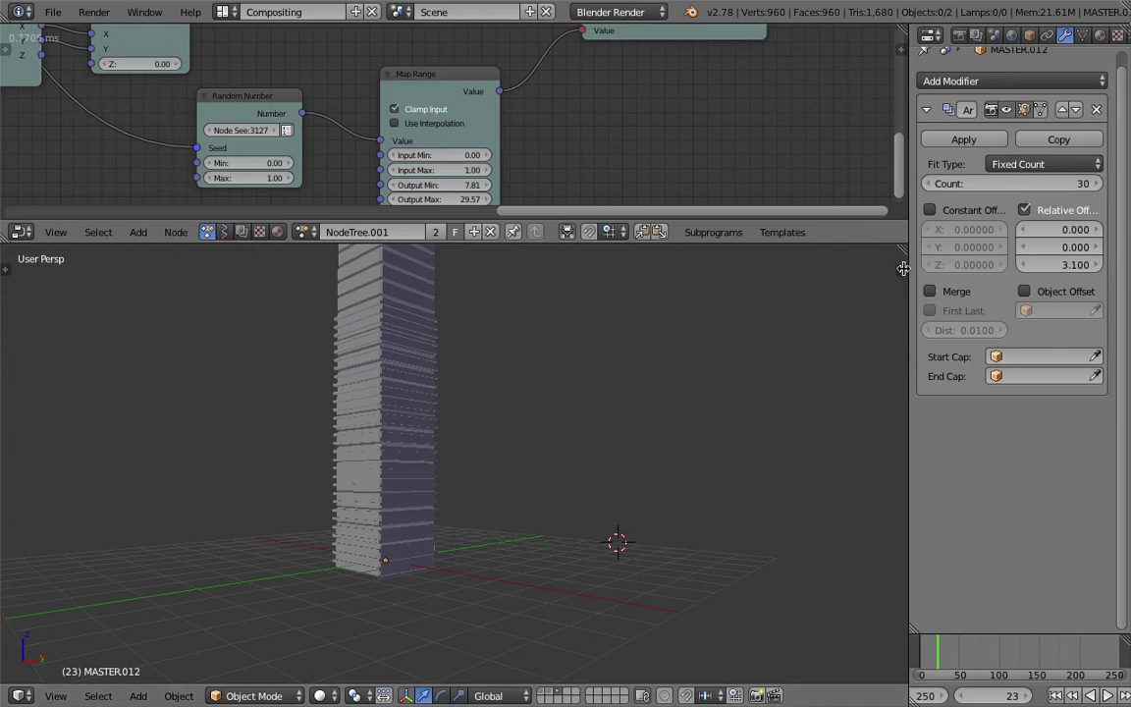
- Enable Ambient Occlusion in the 3D view's shading settings
click(902, 268)
scroll(786, 570, down, 15)
scroll(817, 577, down, 1)
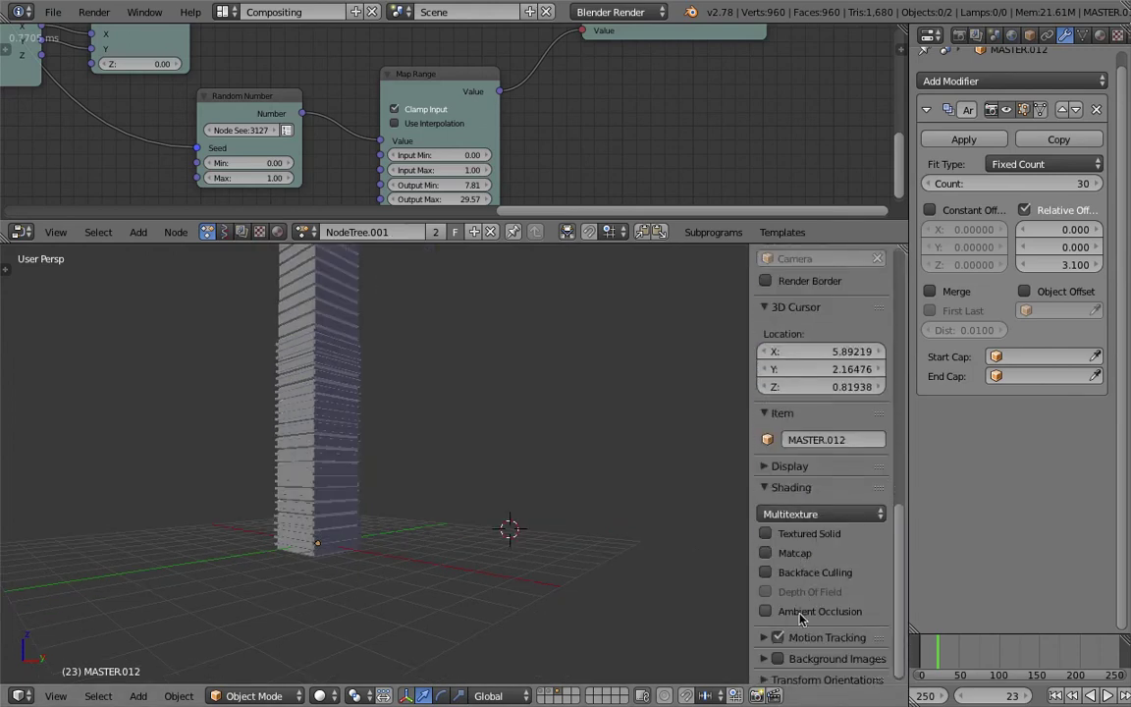
click(807, 611)
middle_drag(496, 522, 458, 508)
- Set the thin-slab copy's Array count to 34 and its relative Z offset to 4.8
right_click(398, 454)
middle_drag(396, 450, 454, 429)
drag(1026, 264, 1088, 264)
middle_drag(555, 369, 545, 404)
scroll(548, 402, down, 2)
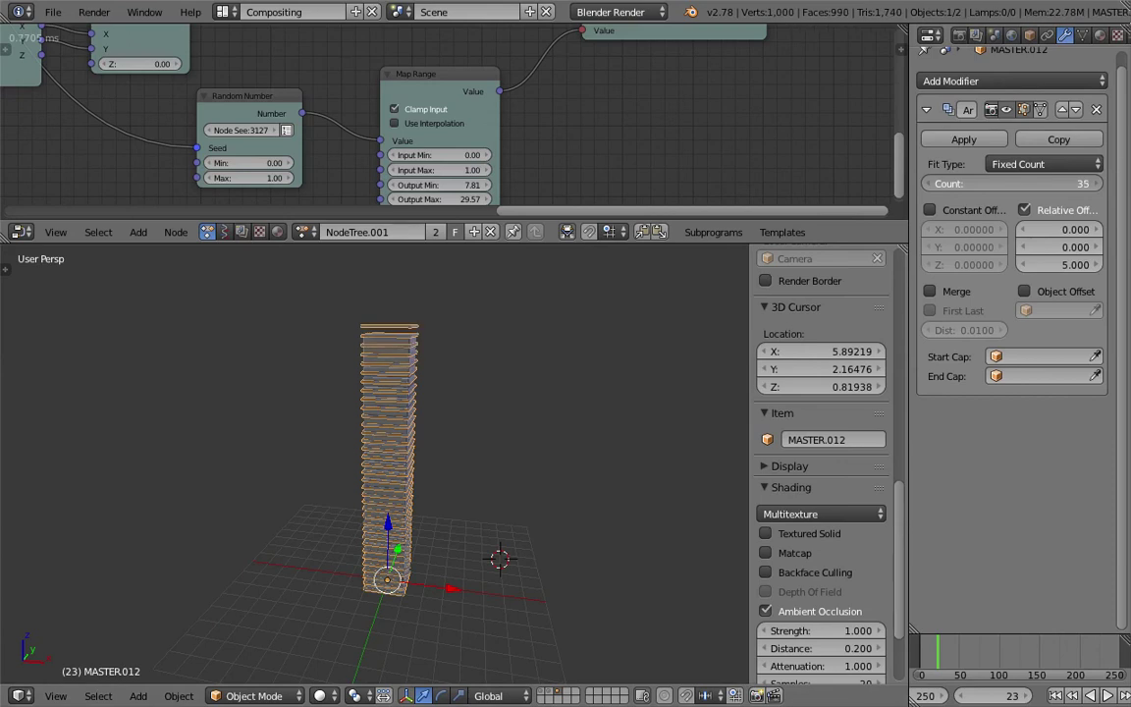
drag(1066, 183, 1059, 183)
drag(1061, 264, 1056, 264)
key(a)
middle_drag(253, 428, 560, 378)
scroll(505, 487, up, 2)
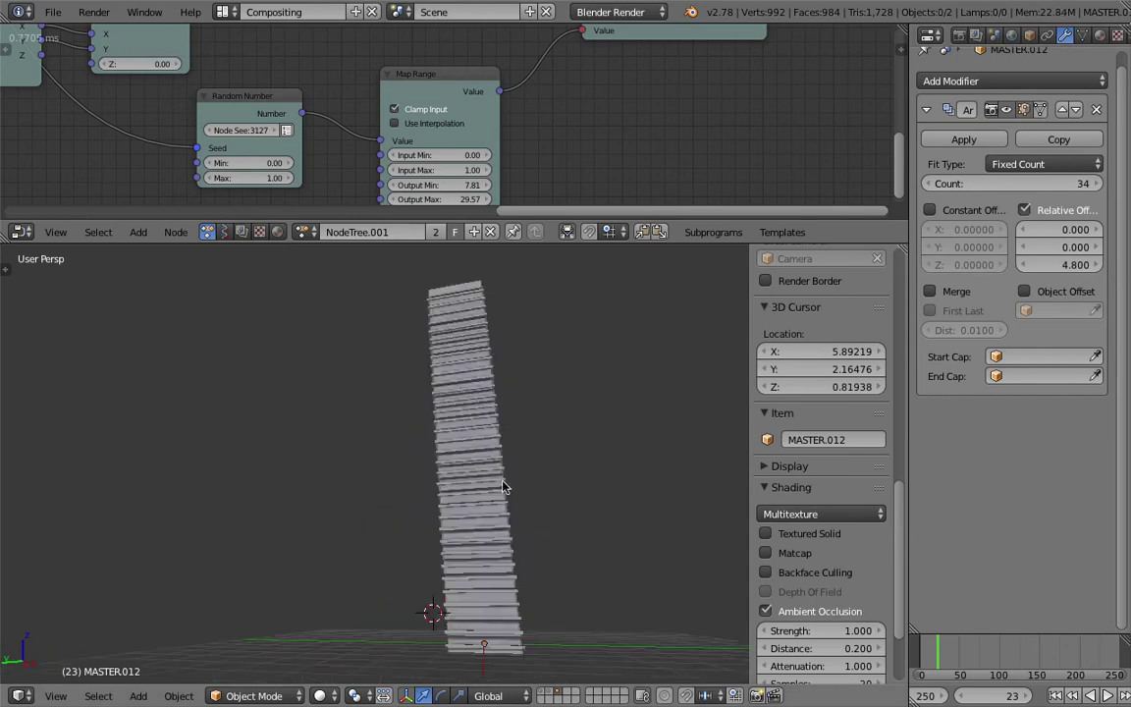
- Duplicate the solid inner tower, move the copy down along Z, and remove its Array and Bevel modifiers
shift+middle_drag(505, 487, 412, 452)
scroll(412, 452, up, 3)
scroll(443, 676, down, 2)
right_click(425, 619)
middle_drag(426, 619, 467, 653)
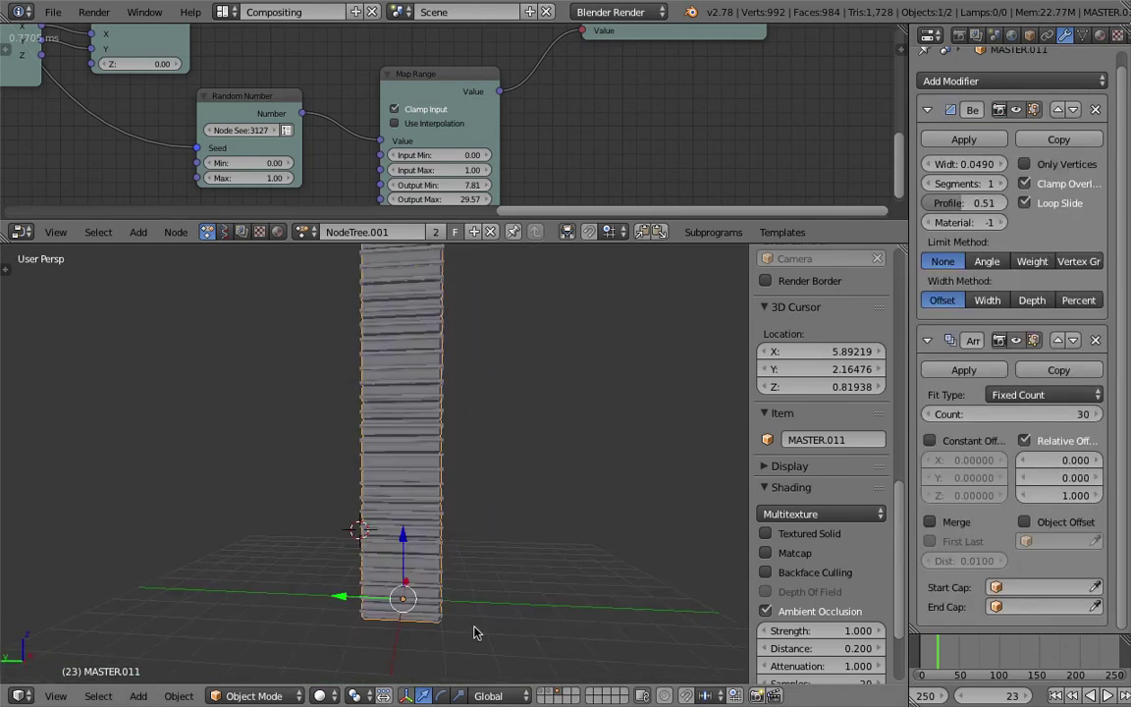
key(shift+d)
key(z)
click(469, 596)
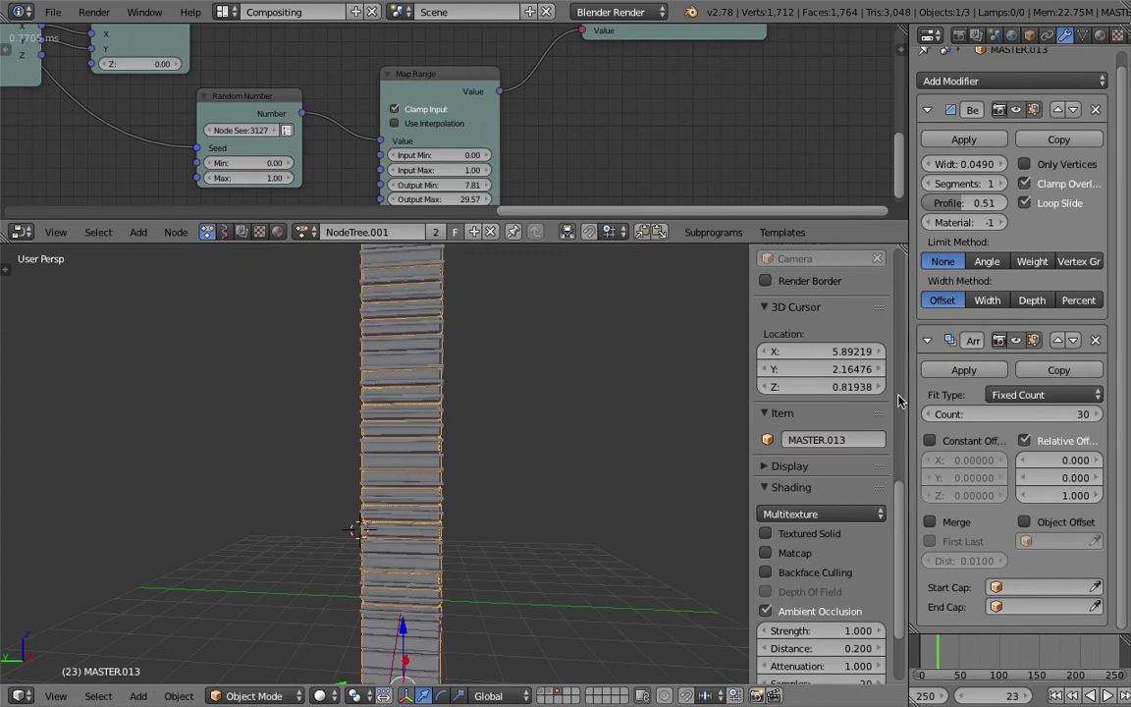
click(1096, 340)
click(1096, 109)
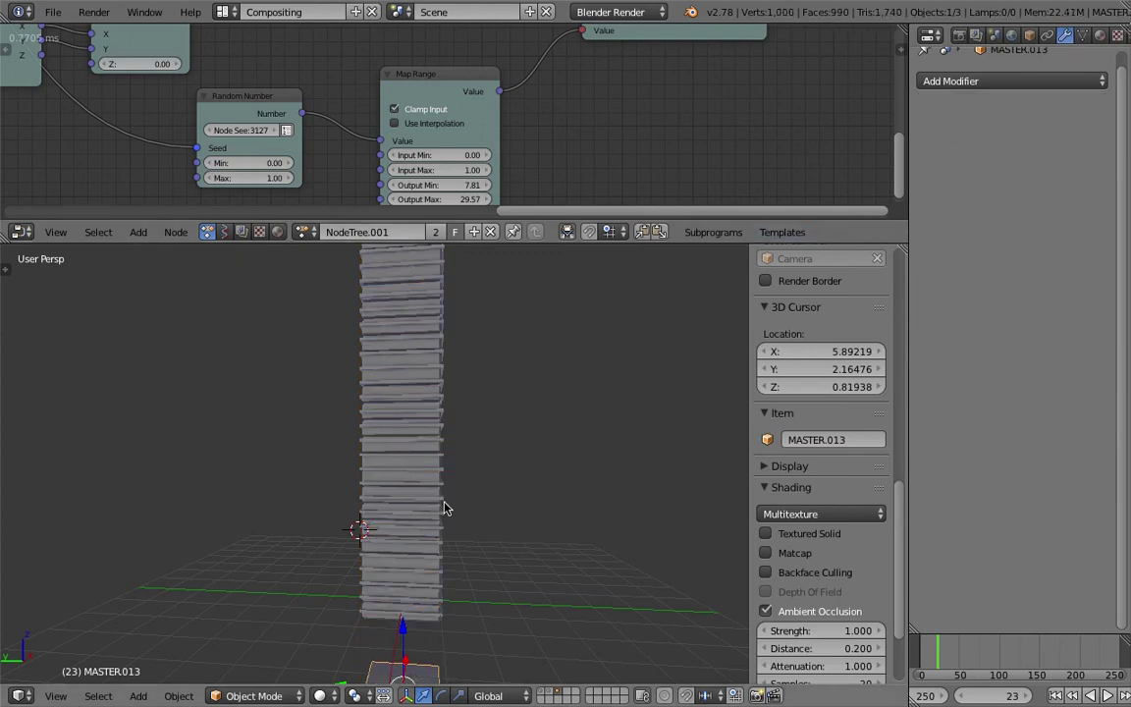
- Raise the single slab along Z to the tower's foot and scale it up slightly as a wider base
key(g)
key(z)
click(412, 436)
key(s)
click(469, 465)
middle_drag(469, 465, 429, 561)
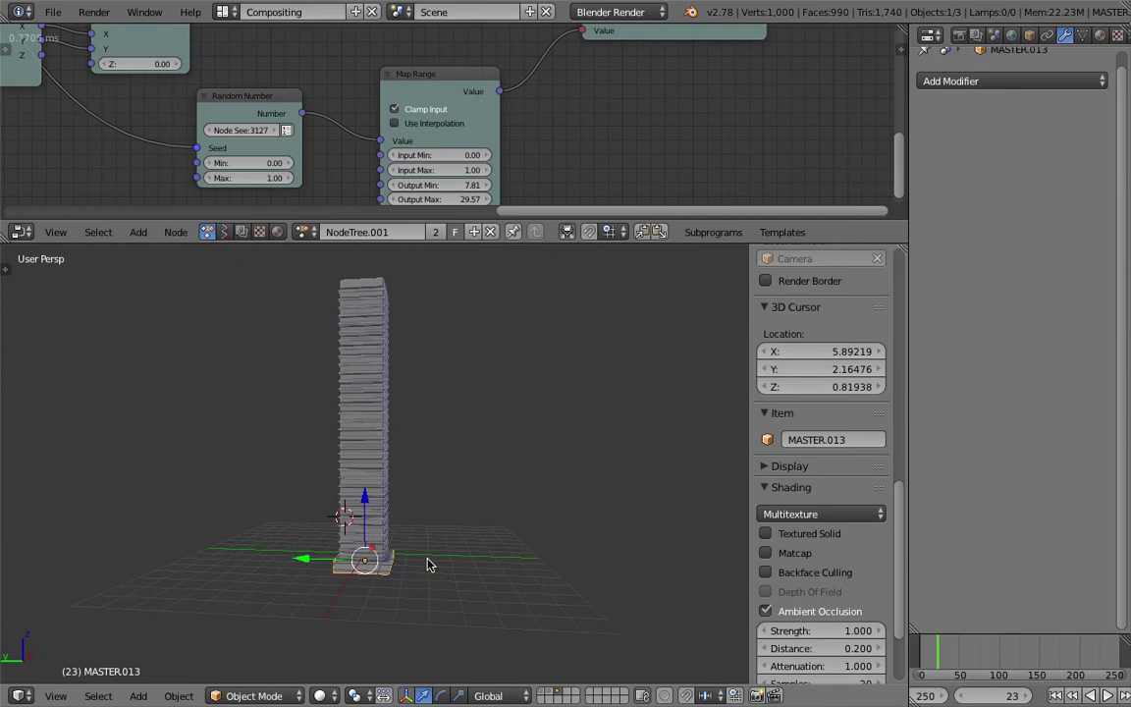
- Duplicate the base slab up to the tower's top, then shrink and lower it to sit as a roof cap
key(shift+d)
key(z)
click(460, 290)
middle_drag(430, 326, 389, 526)
scroll(389, 475, up, 2)
key(s)
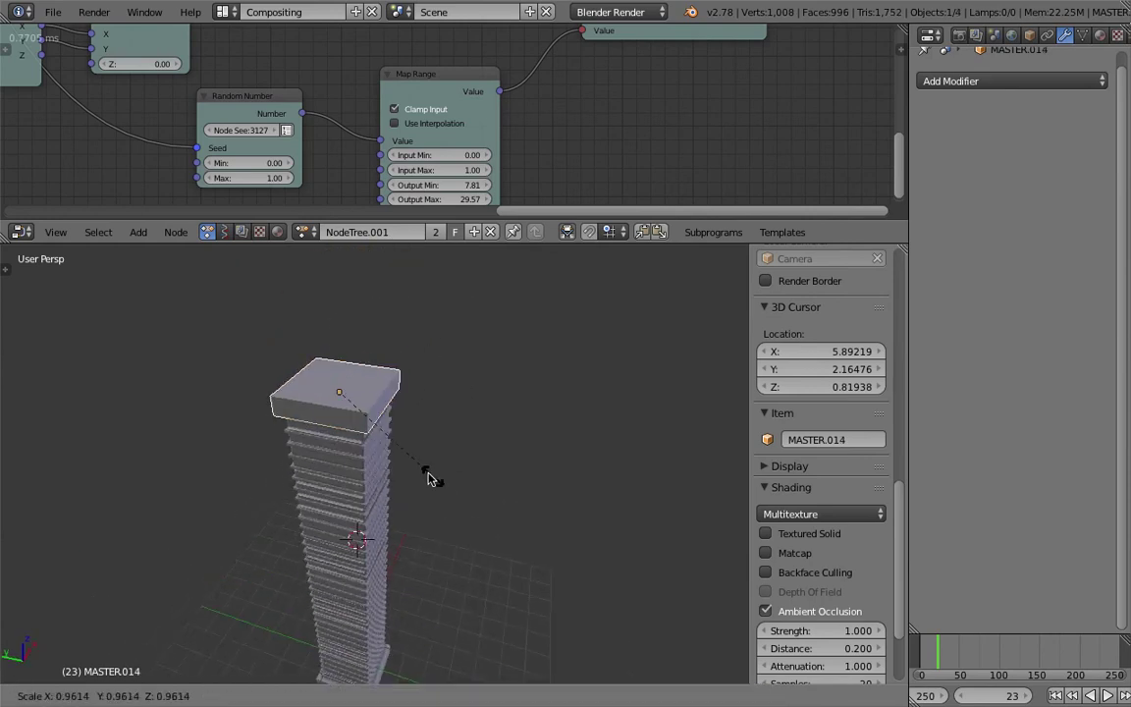
click(401, 462)
click(346, 364)
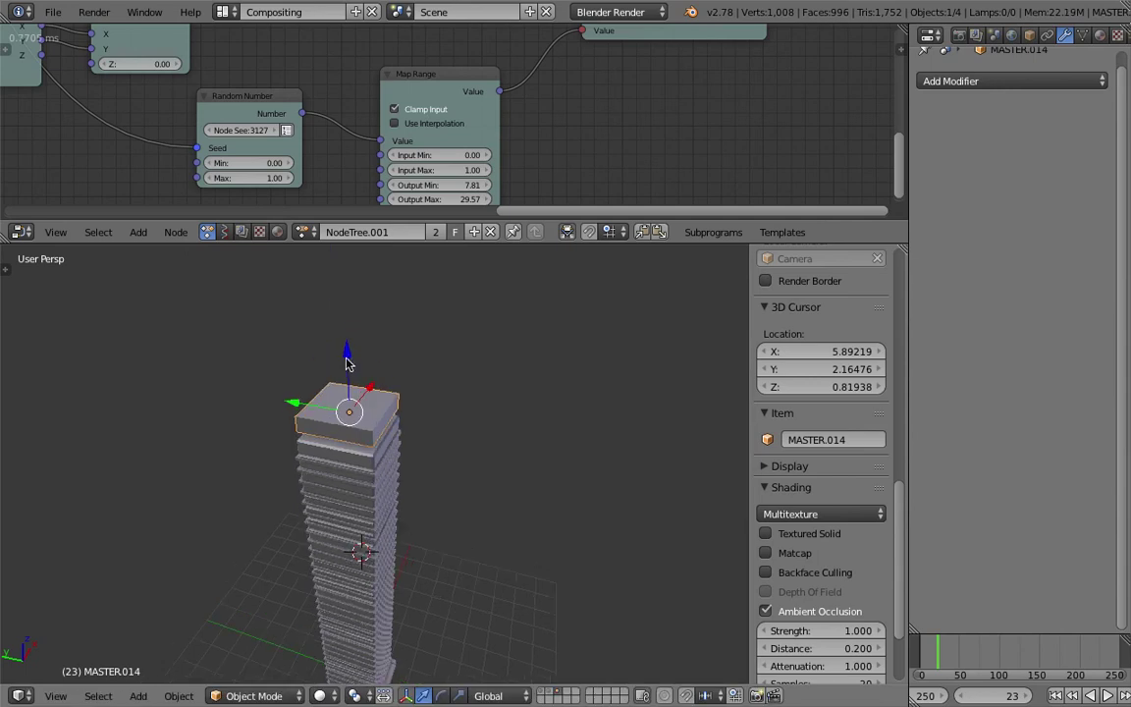
drag(345, 360, 346, 368)
key(s)
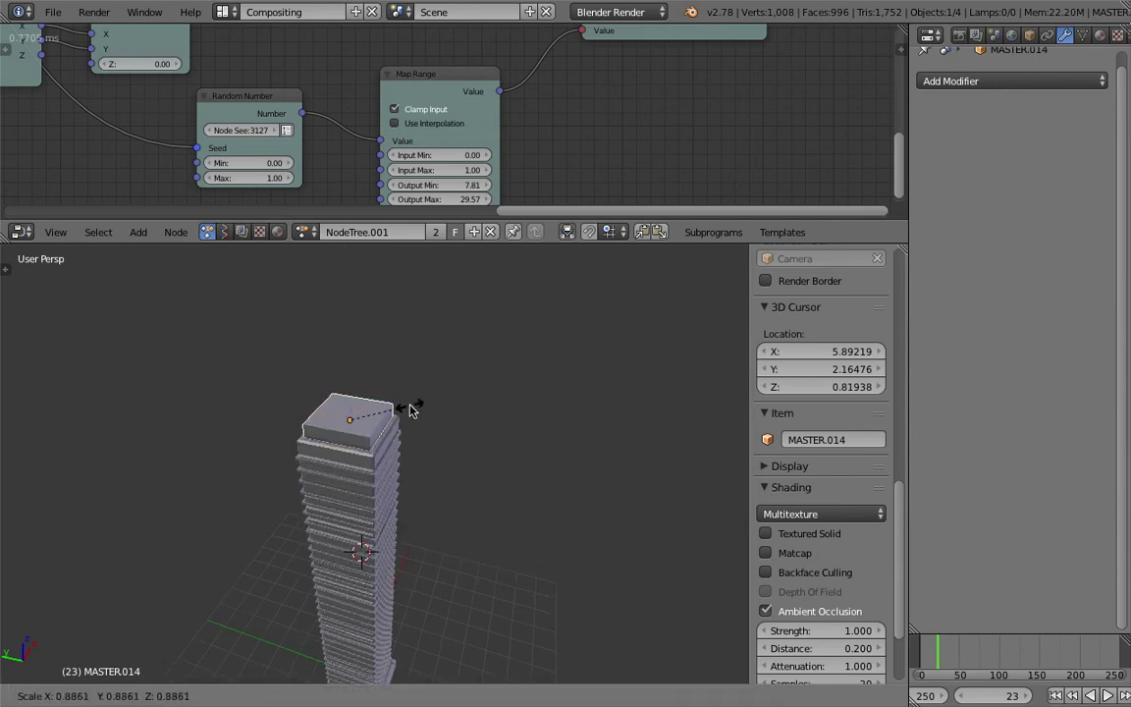
click(410, 410)
- Extrude the roof cap's top face in place and scale it inward to leave a border
scroll(373, 418, up, 1)
scroll(373, 418, up, 3)
middle_drag(358, 397, 376, 424)
key(Tab)
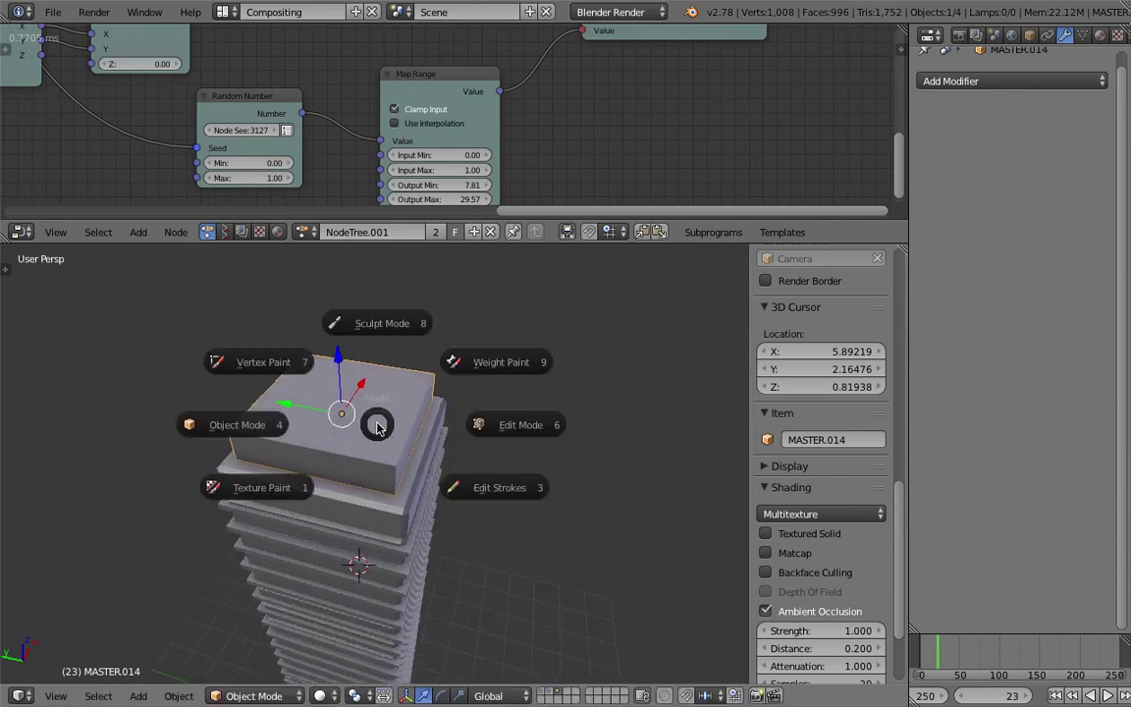
click(466, 420)
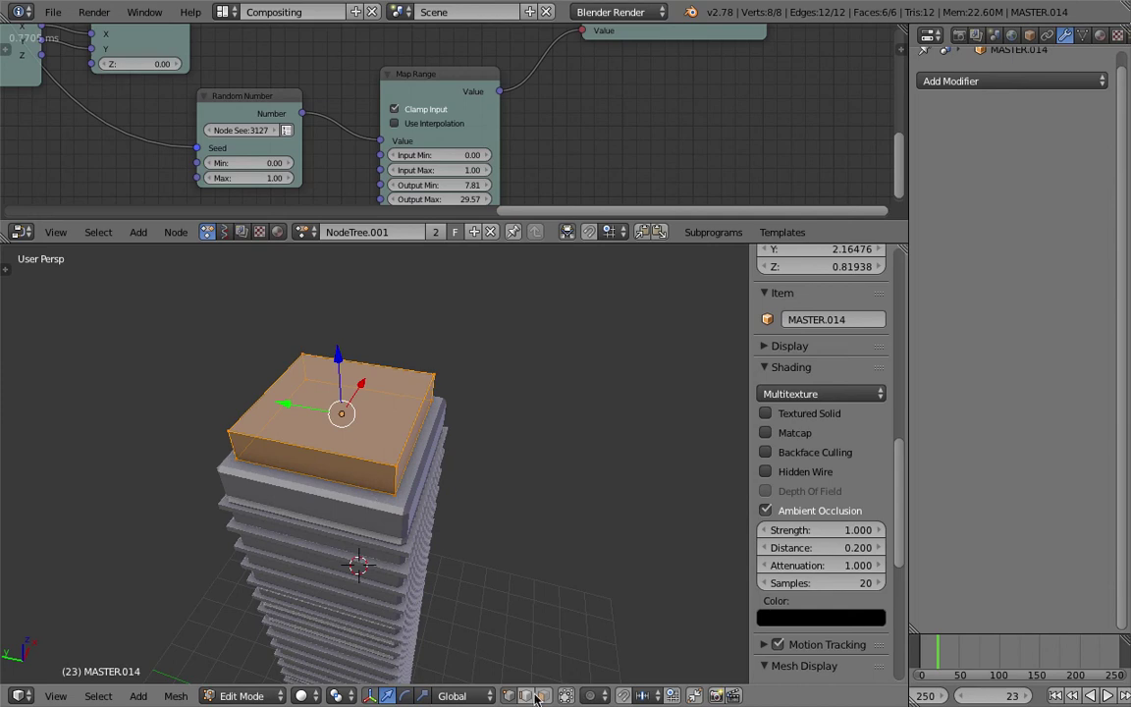
right_click(427, 422)
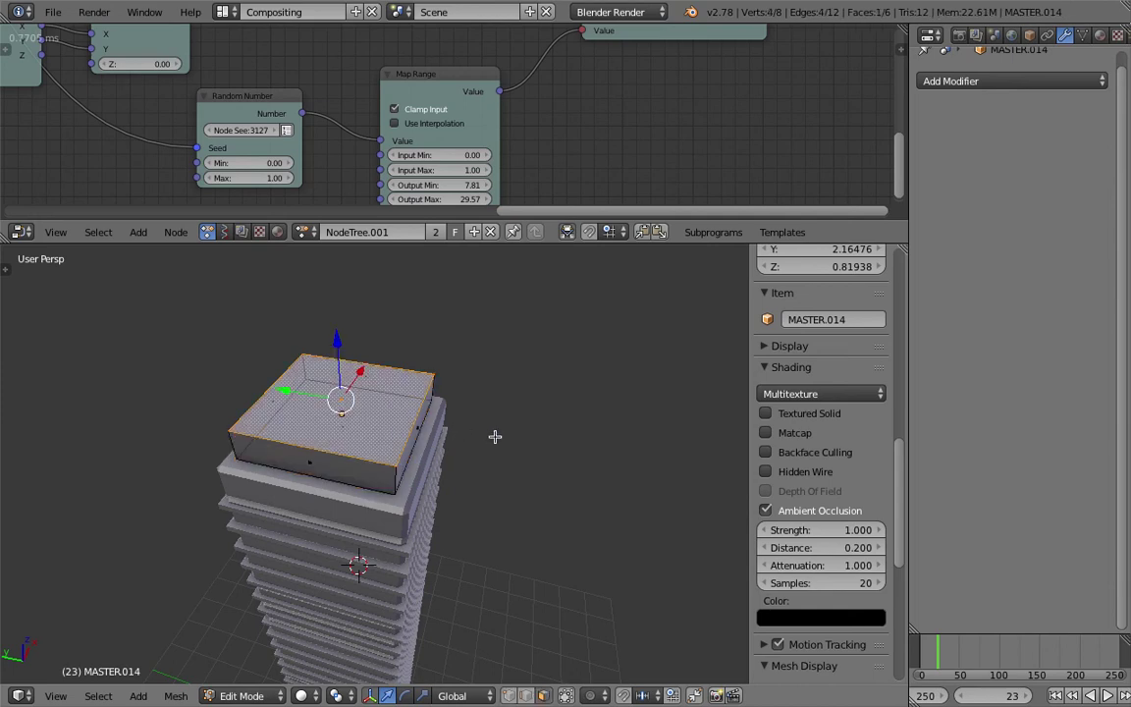
key(e)
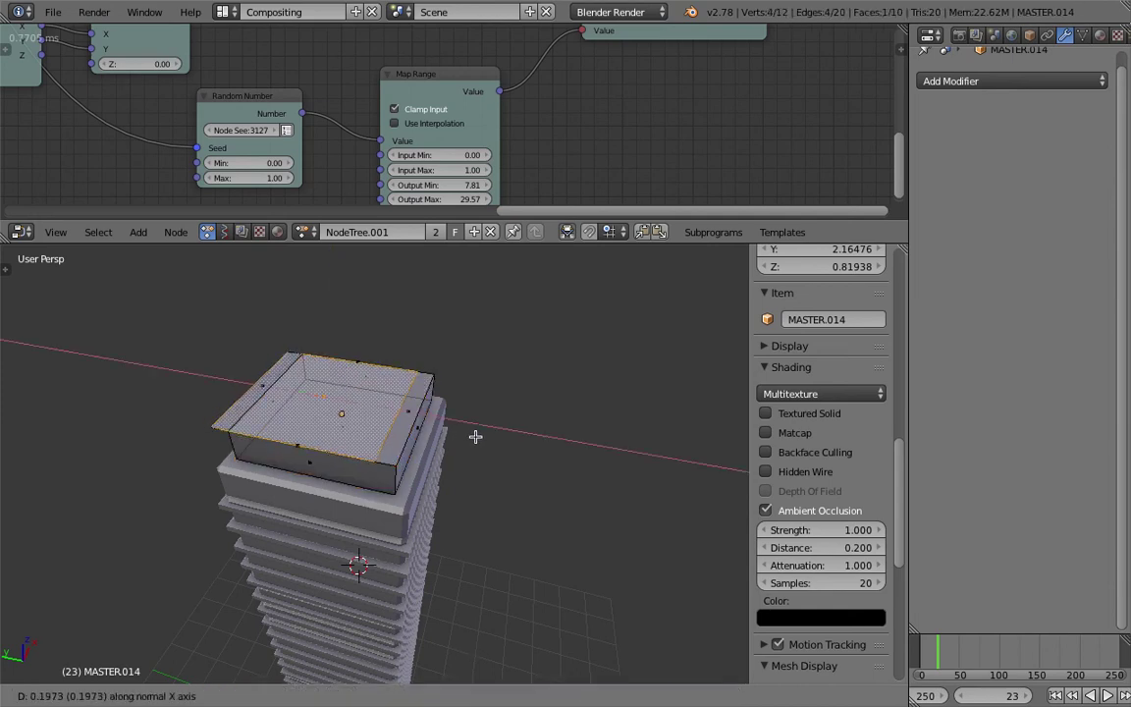
key(Escape)
key(s)
click(495, 447)
- Extrude the inner roof face downward to form a recess with a parapet, then return to Object Mode
key(e)
click(482, 452)
key(Tab)
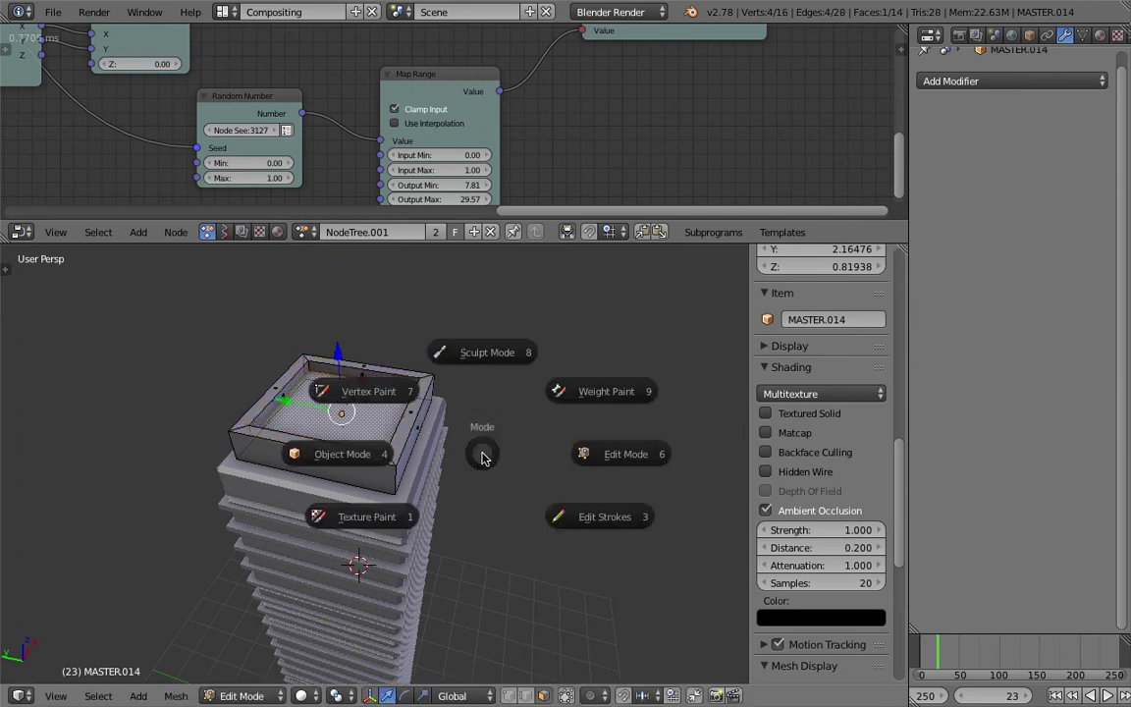
click(393, 456)
- Add a cube, reset its location to the origin, and raise it along Z to the tower's top
middle_drag(419, 429, 432, 451)
key(shift+a)
mouse_move(433, 434)
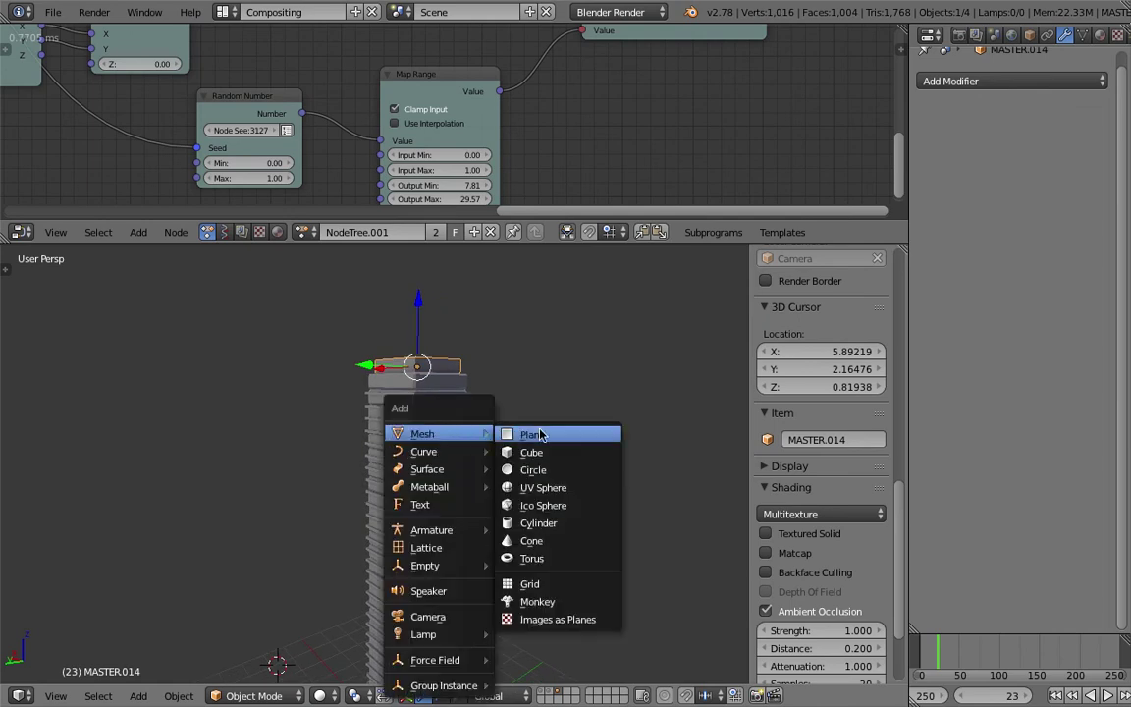
click(530, 452)
scroll(462, 515, down, 3)
key(alt+g)
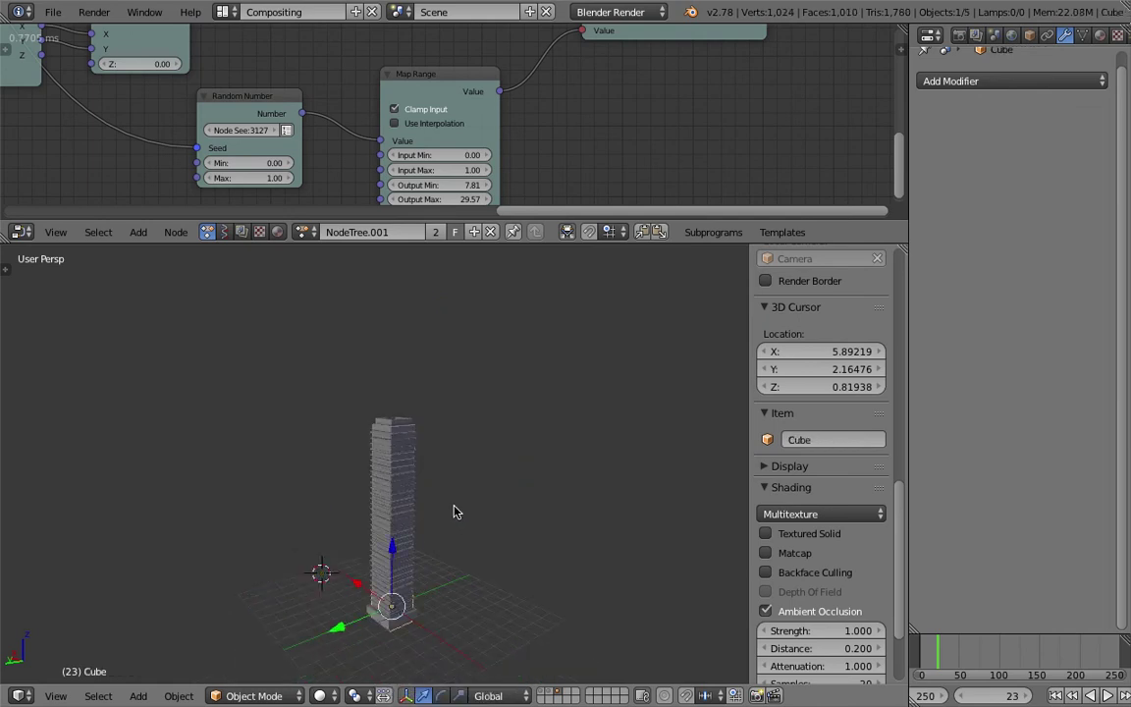
drag(395, 556, 392, 352)
- Scale the cube down and lower it into the roof recess as a small rooftop block
key(s)
click(435, 414)
scroll(414, 381, up, 4)
key(s)
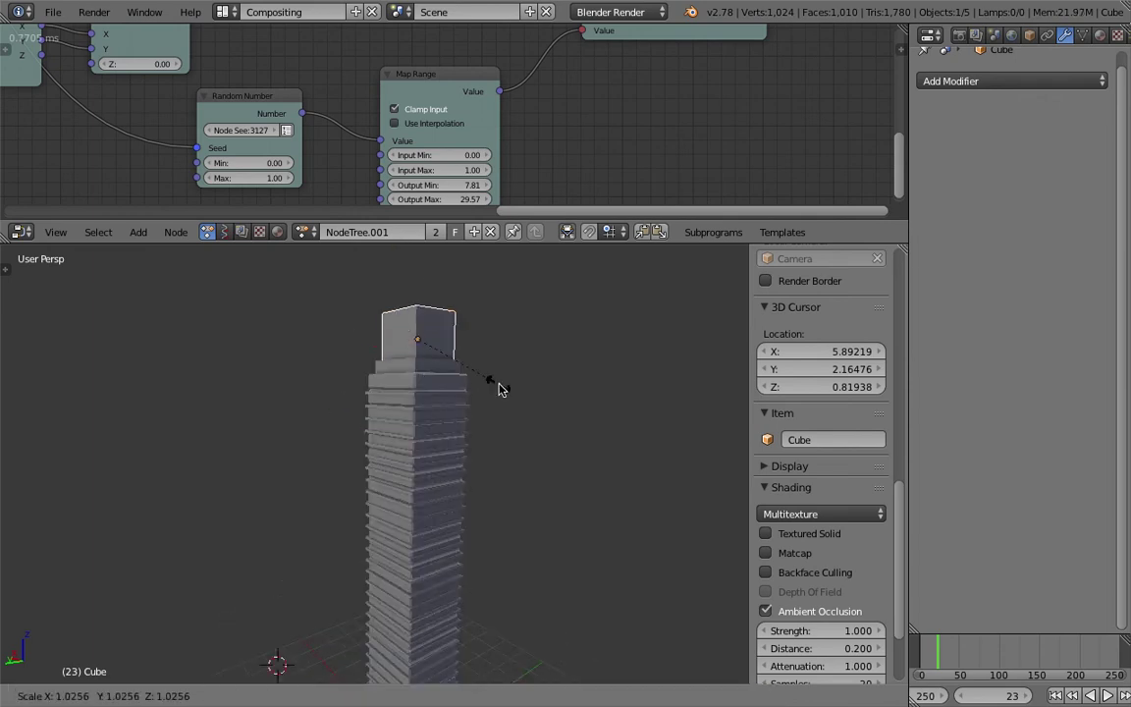
click(436, 384)
drag(421, 282, 419, 298)
middle_drag(447, 384, 365, 416)
key(q)
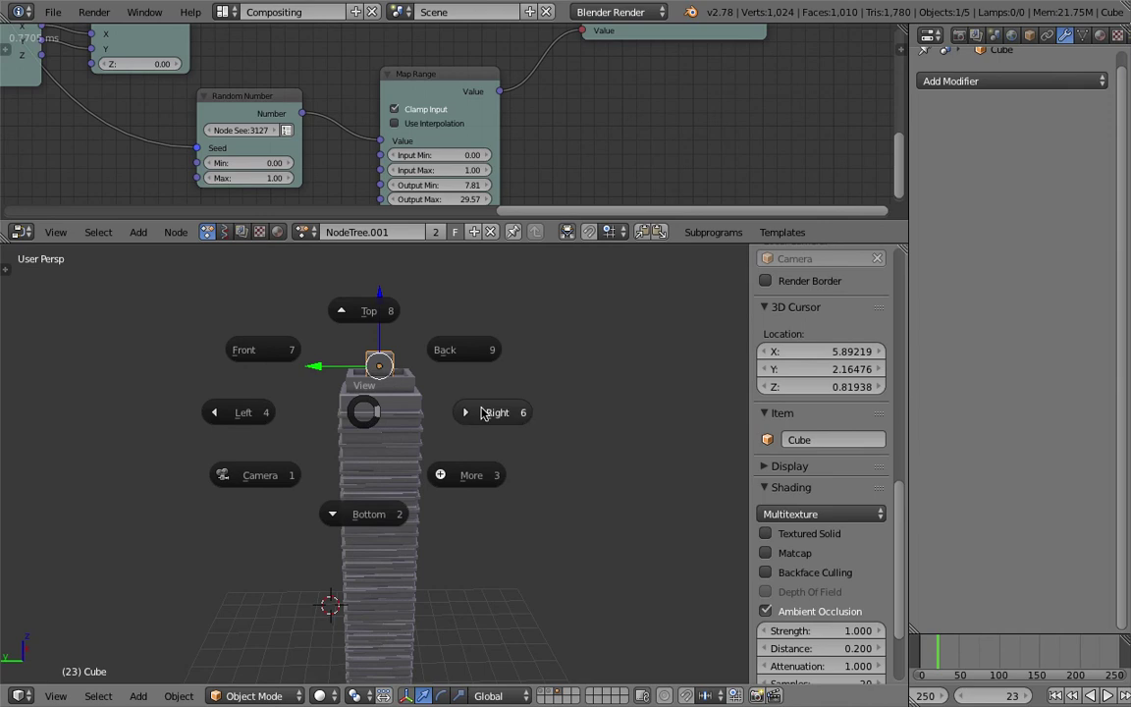
key(Escape)
middle_drag(481, 415, 424, 429)
key(a)
key(a)
key(a)
- Select the thin protruding slabs on the tower and set their Array count to 30
scroll(464, 463, up, 6)
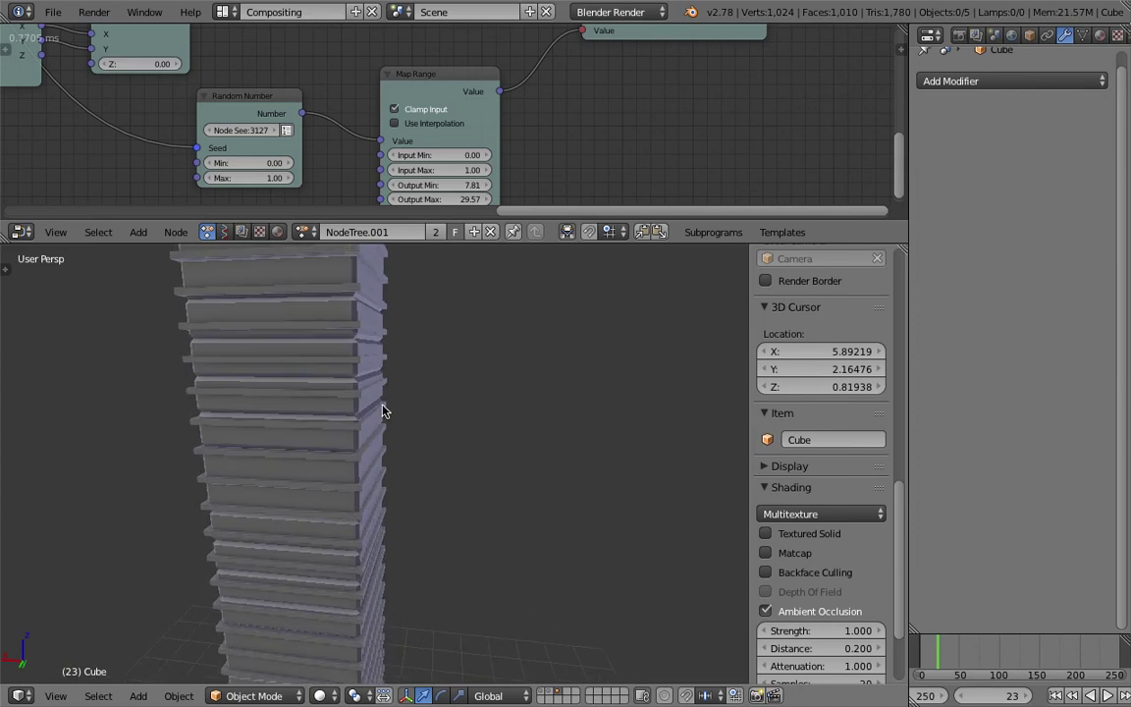
right_click(384, 410)
scroll(393, 452, down, 4)
scroll(354, 383, up, 1)
scroll(402, 470, up, 3)
shift+middle_drag(350, 384, 415, 479)
right_click(421, 479)
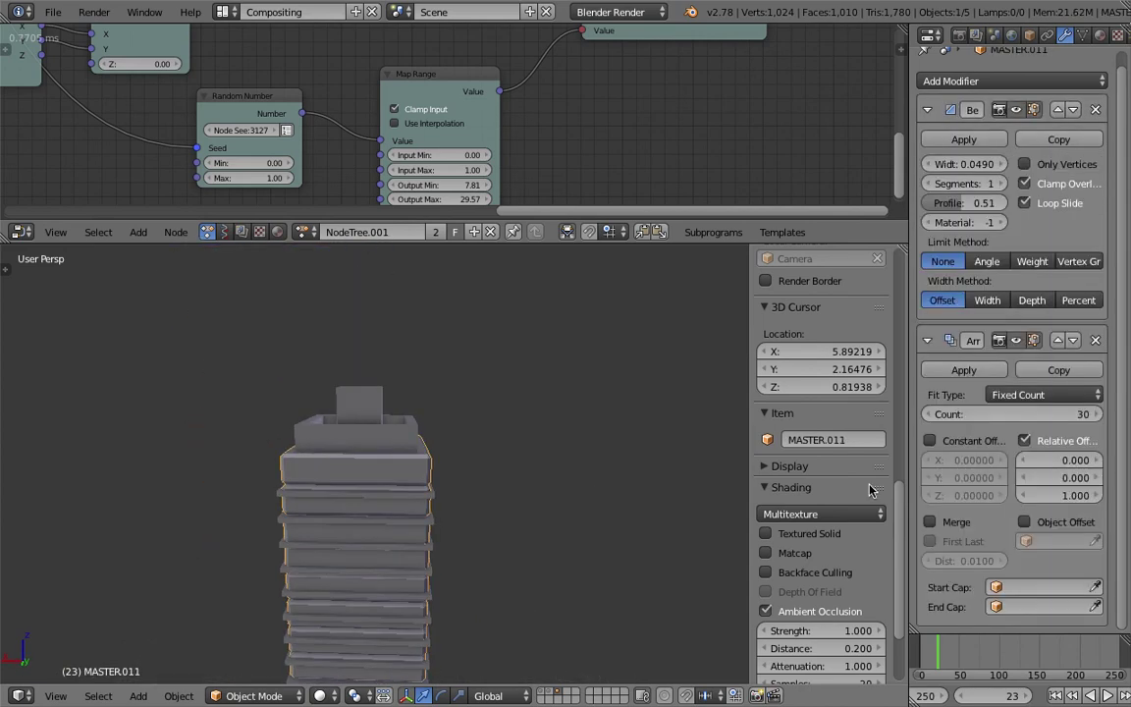
right_click(433, 497)
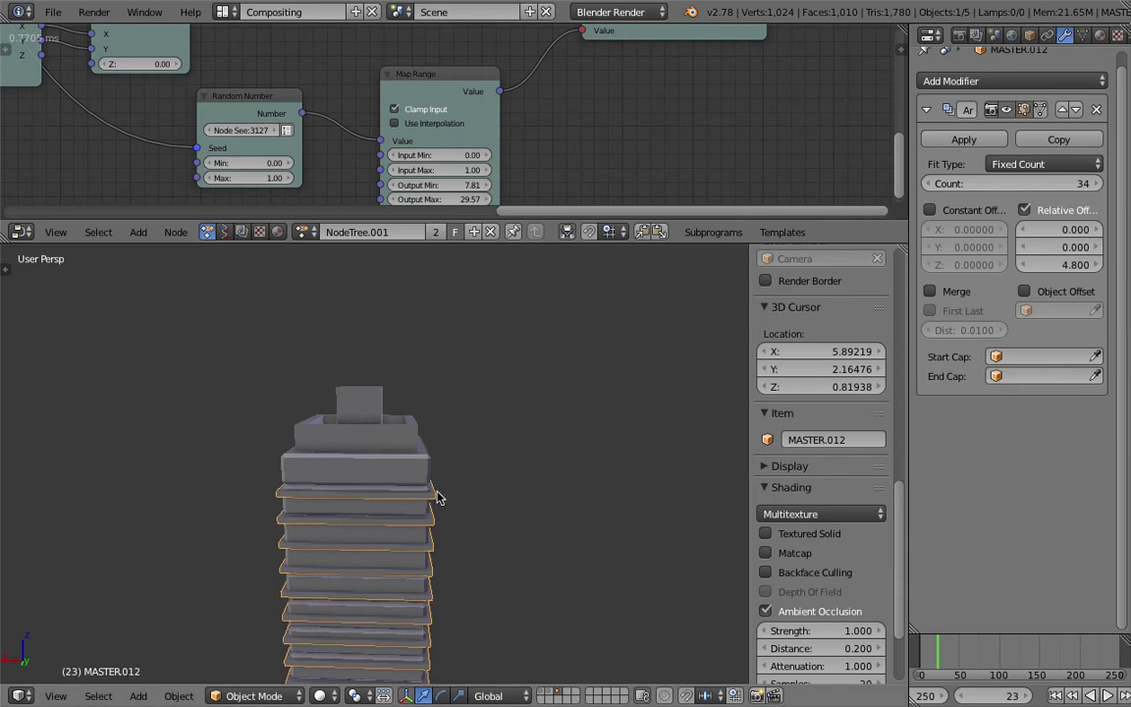
text(30)
key(Return)
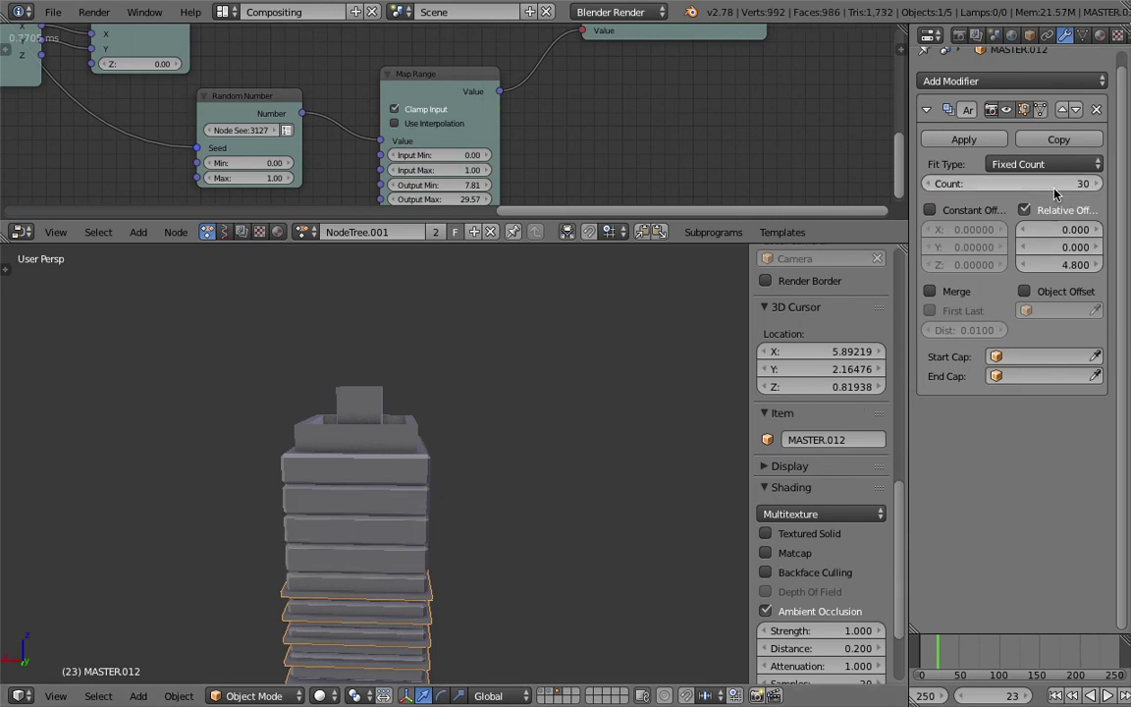
- Set the thin slabs' Array relative Z offset to 5.7 so they reach just below the roof
drag(1079, 265, 1130, 265)
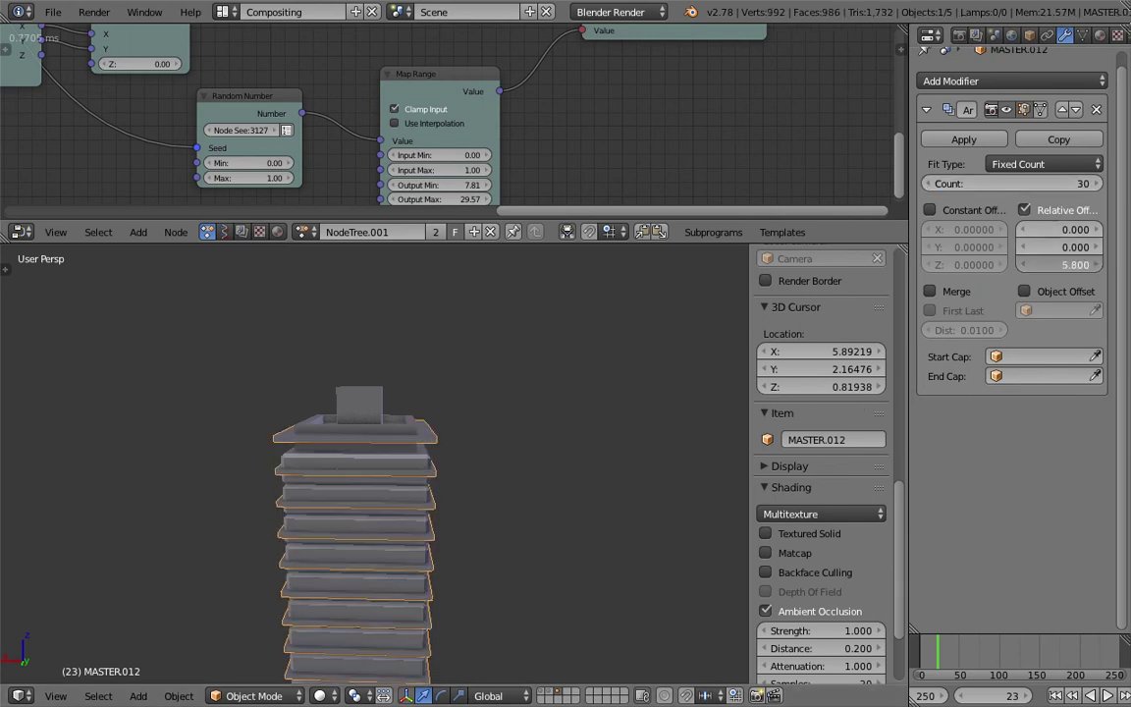
click(1026, 266)
click(1025, 267)
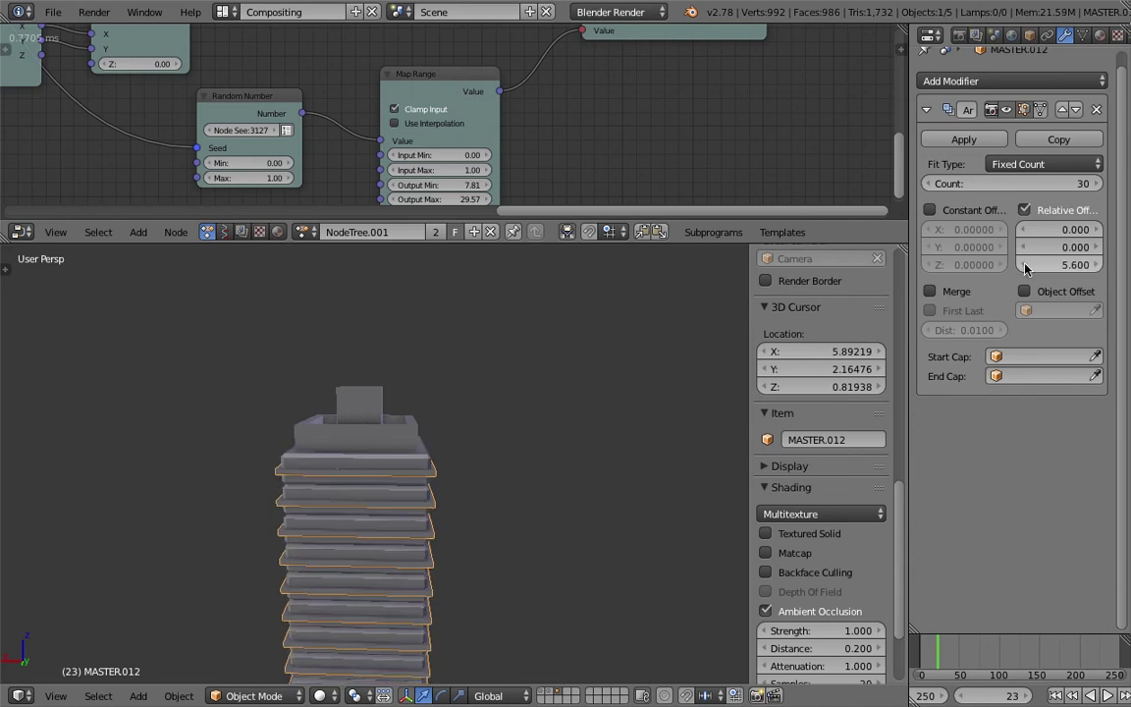
click(1092, 266)
- Deselect everything and examine the detailed tower from several sides and distances
middle_drag(653, 480, 602, 460)
scroll(447, 538, down, 6)
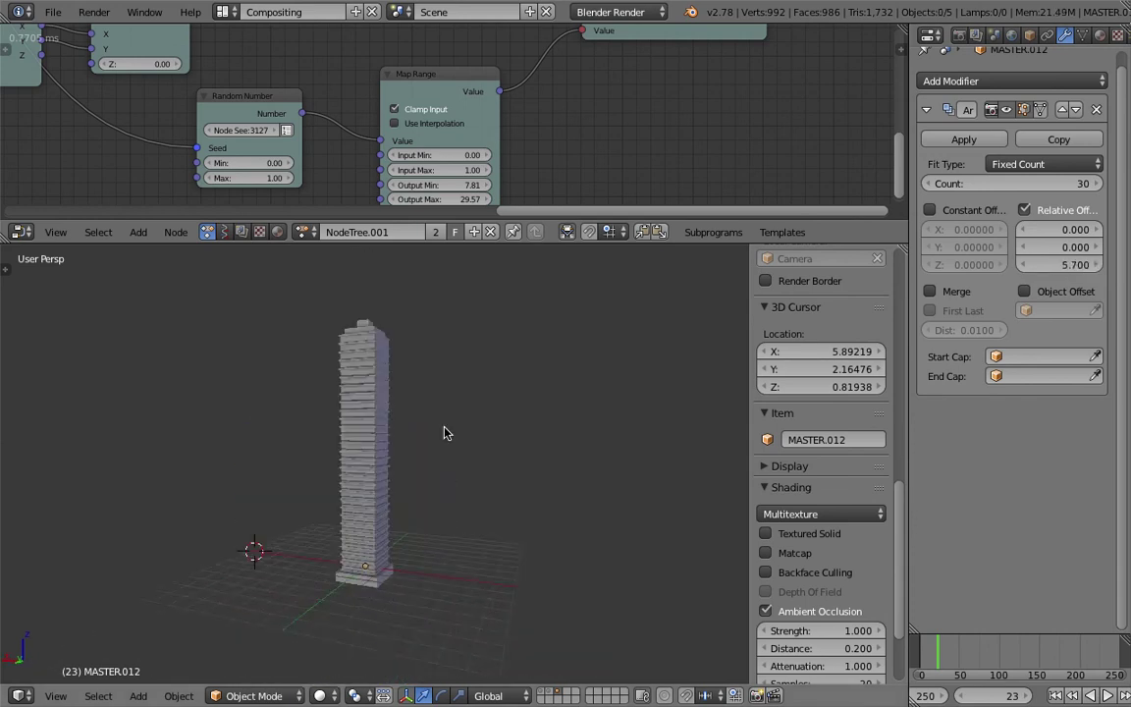
middle_drag(303, 447, 592, 455)
scroll(475, 488, up, 8)
scroll(442, 465, down, 4)
middle_drag(441, 465, 380, 459)
middle_drag(418, 540, 447, 552)
middle_drag(378, 561, 458, 383)
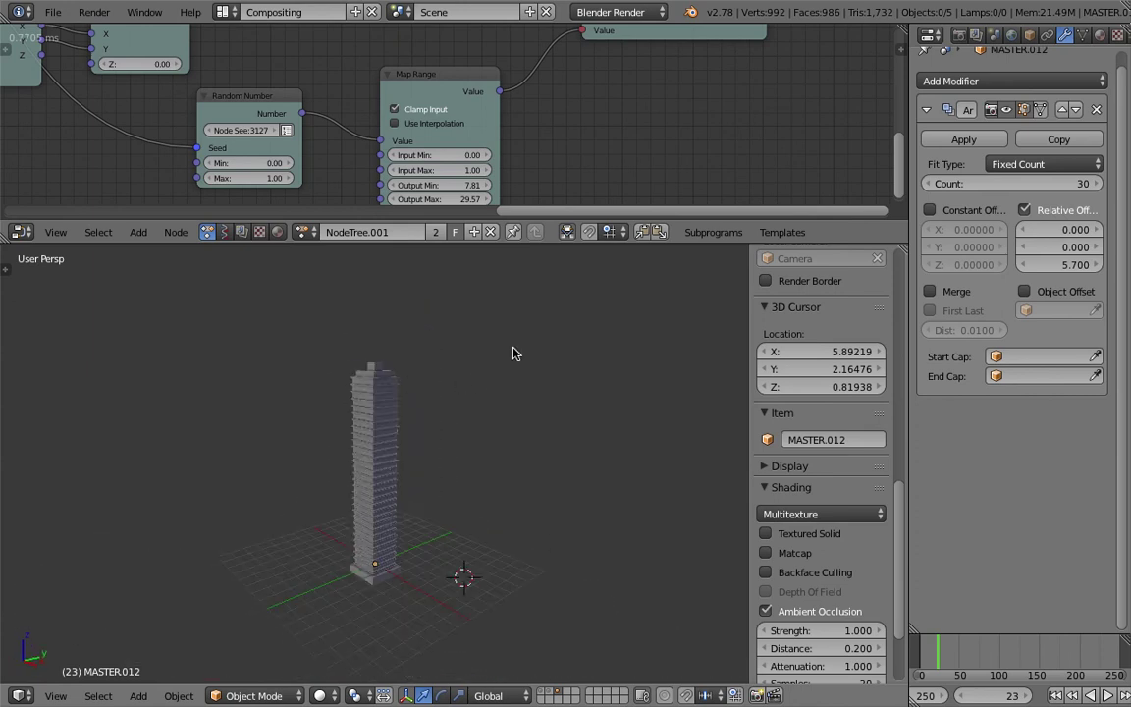
- Draw a grease pencil arrow stroke pointing toward the detailed tower's top
drag(524, 336, 441, 385)
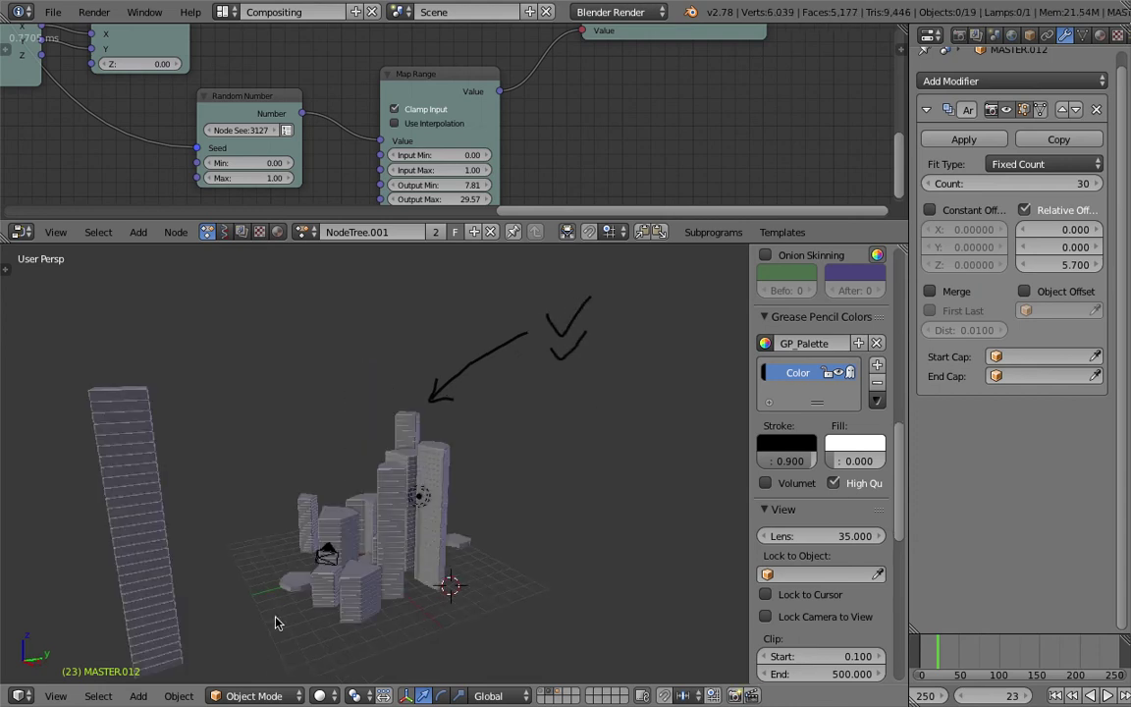
- Examine the tower cluster on layer 1 from several angles, switching to layer 2 and back for comparison
middle_drag(276, 623, 297, 488)
scroll(232, 579, up, 2)
scroll(358, 450, up, 3)
middle_drag(363, 447, 336, 473)
scroll(374, 485, down, 7)
shift+middle_drag(564, 408, 526, 431)
scroll(398, 521, up, 4)
middle_drag(378, 536, 651, 454)
shift+middle_drag(469, 471, 399, 525)
scroll(460, 512, up, 3)
middle_drag(483, 510, 425, 520)
scroll(442, 536, down, 2)
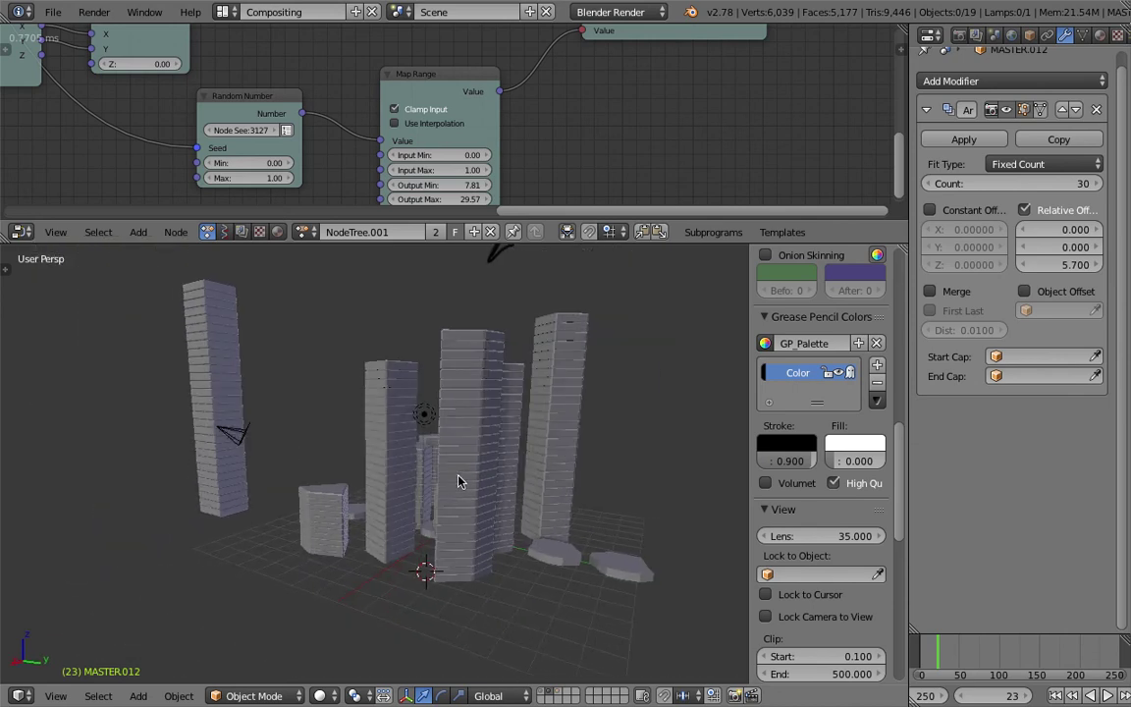
middle_drag(460, 480, 430, 501)
key(2)
scroll(431, 507, down, 4)
key(1)
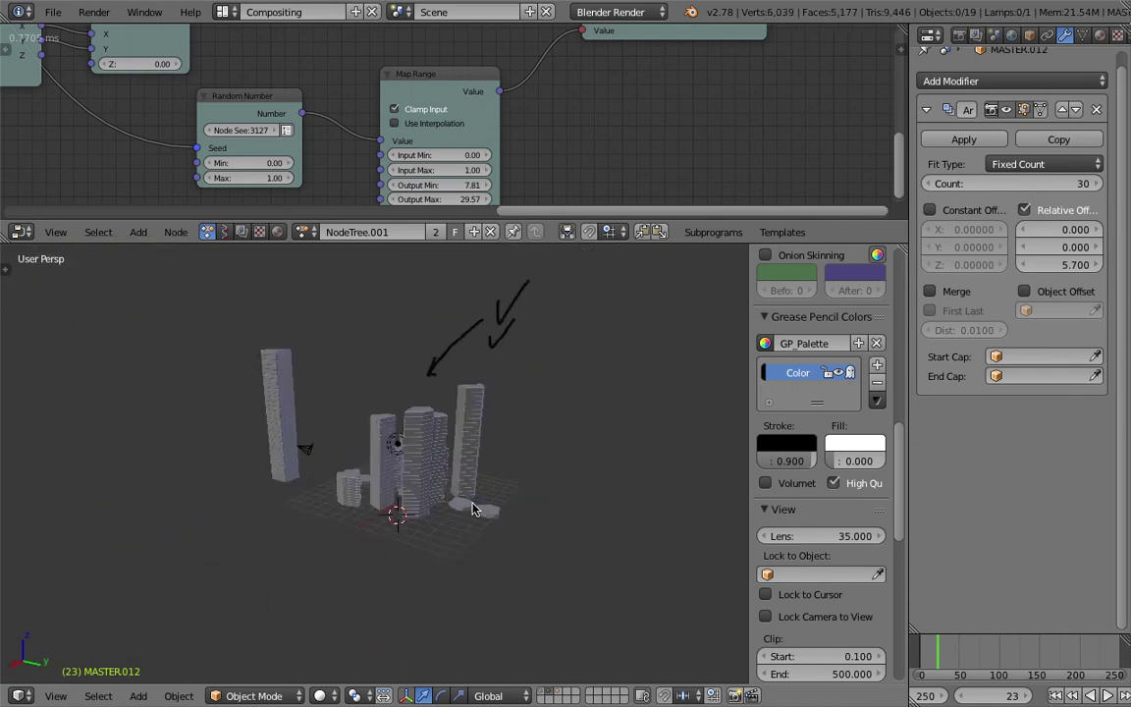
scroll(432, 513, up, 5)
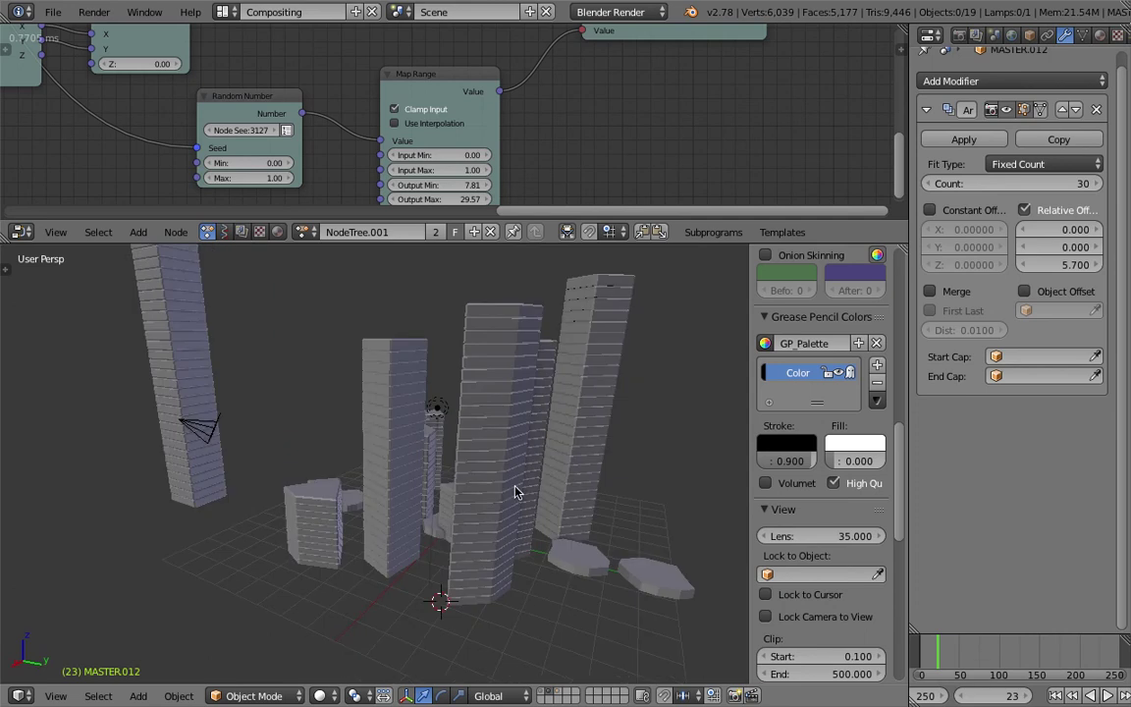